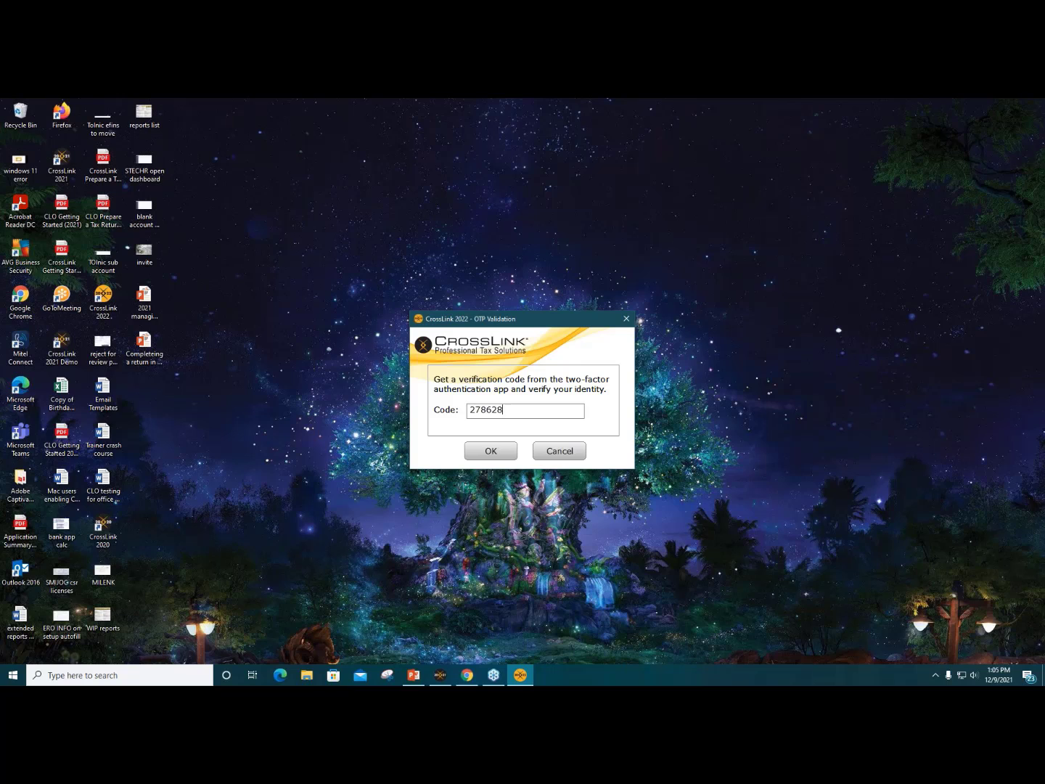
Step: Confirm the sign-in verification code and decline the Microsoft Edge Runtime install
left_click(508, 452)
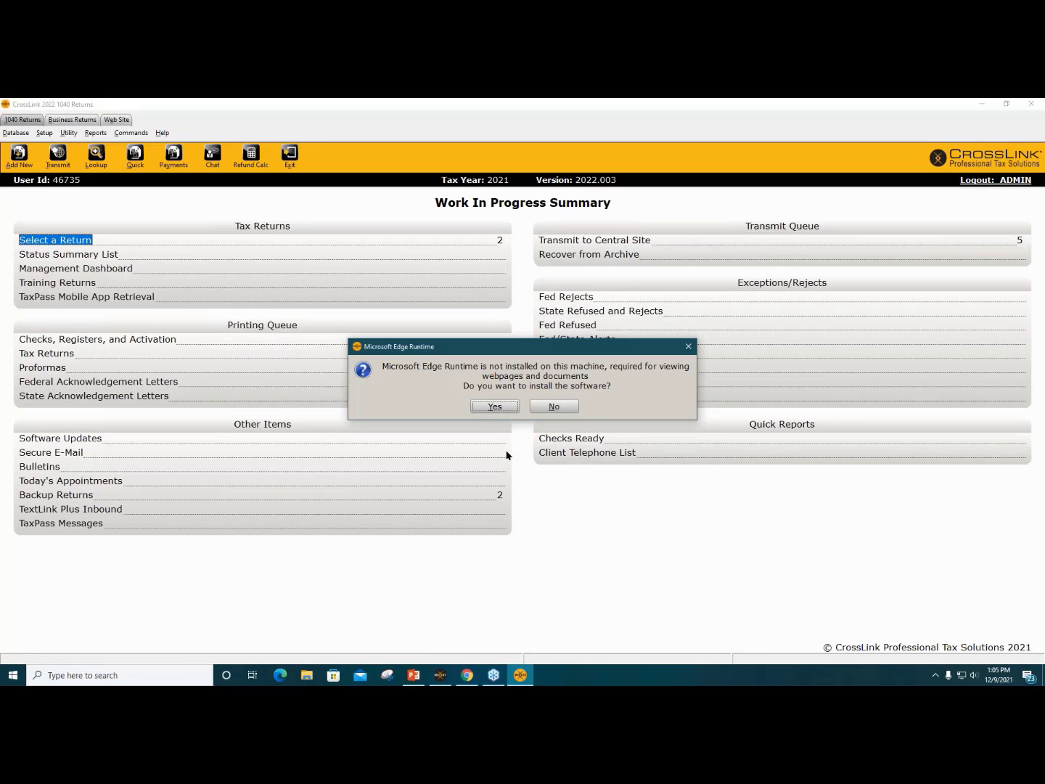
left_click(551, 409)
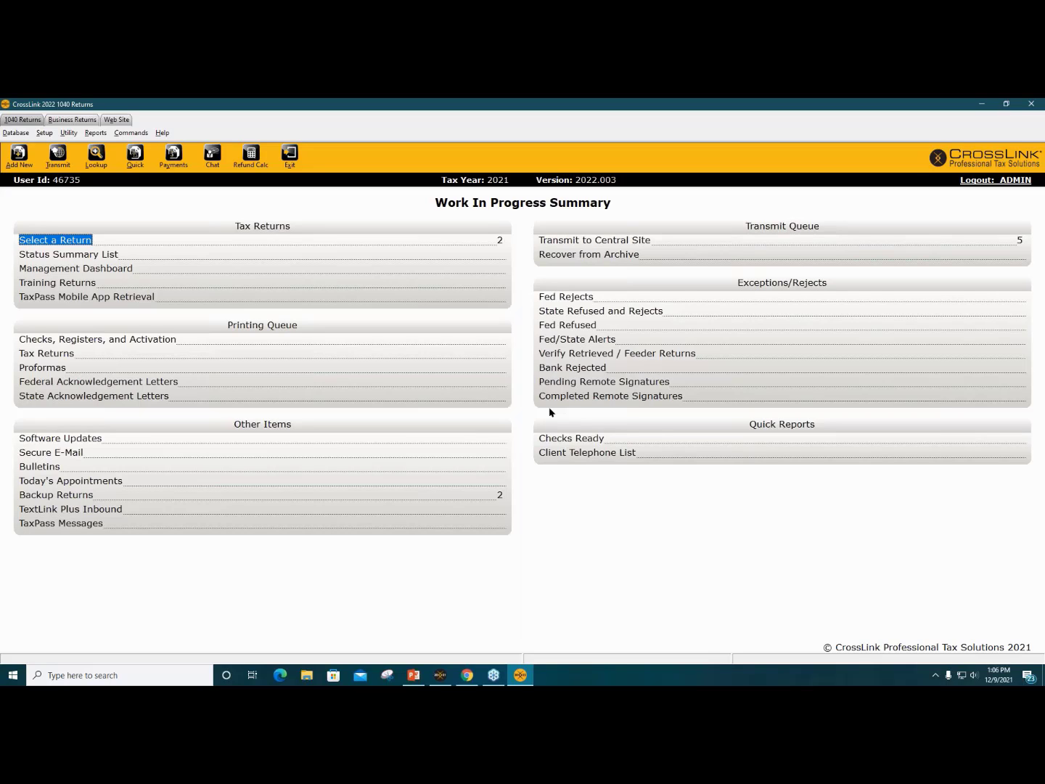
left_click(57, 243)
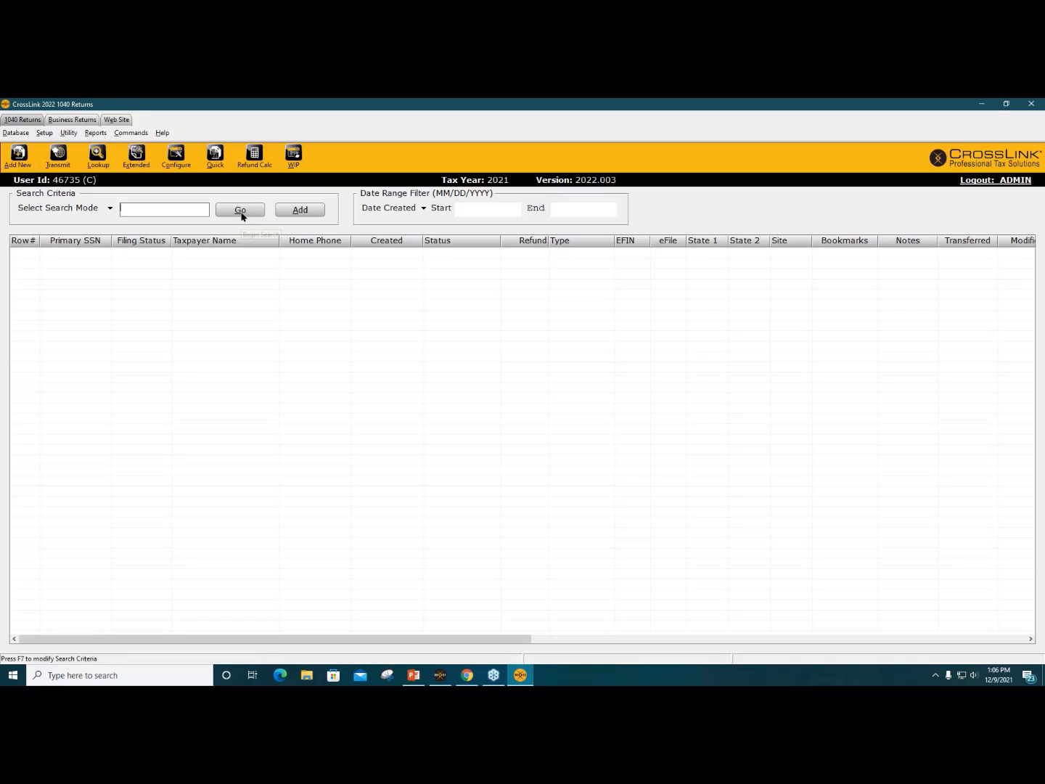
left_click(247, 212)
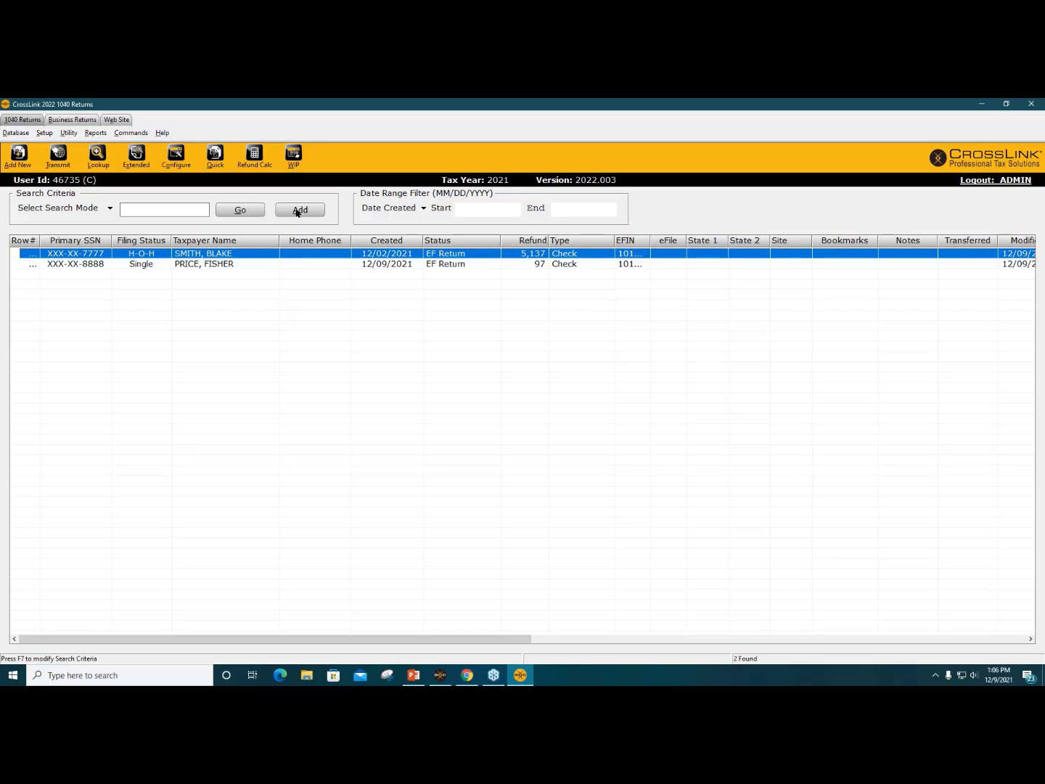
left_click(294, 155)
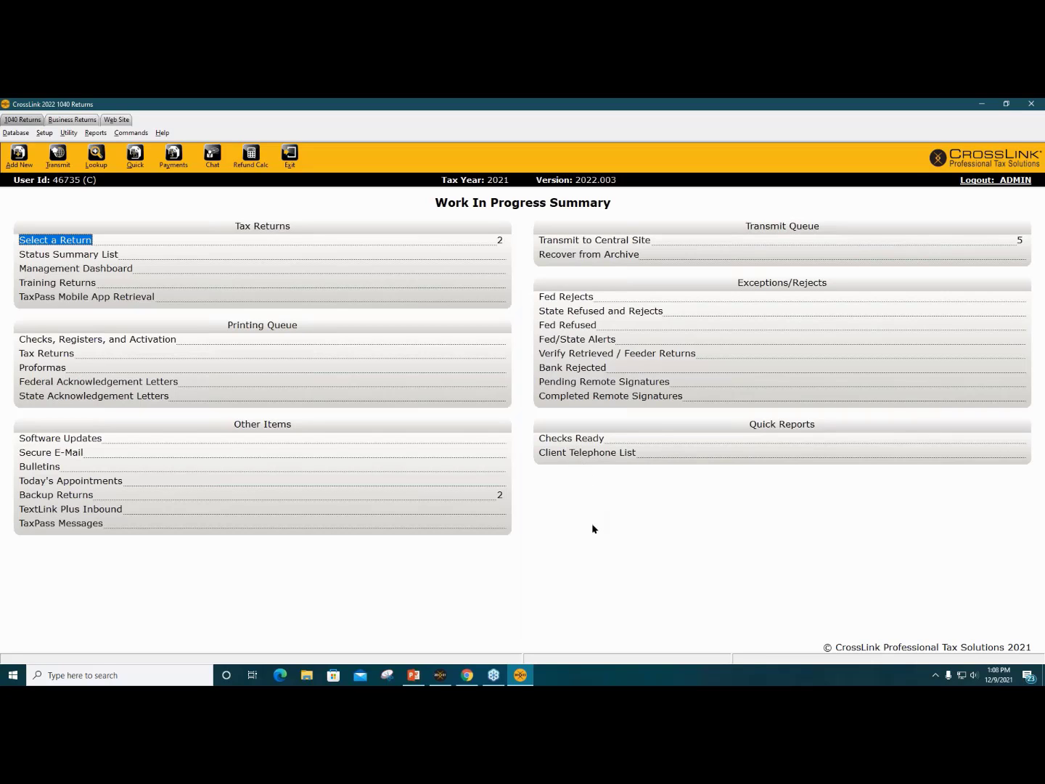
left_click(582, 455)
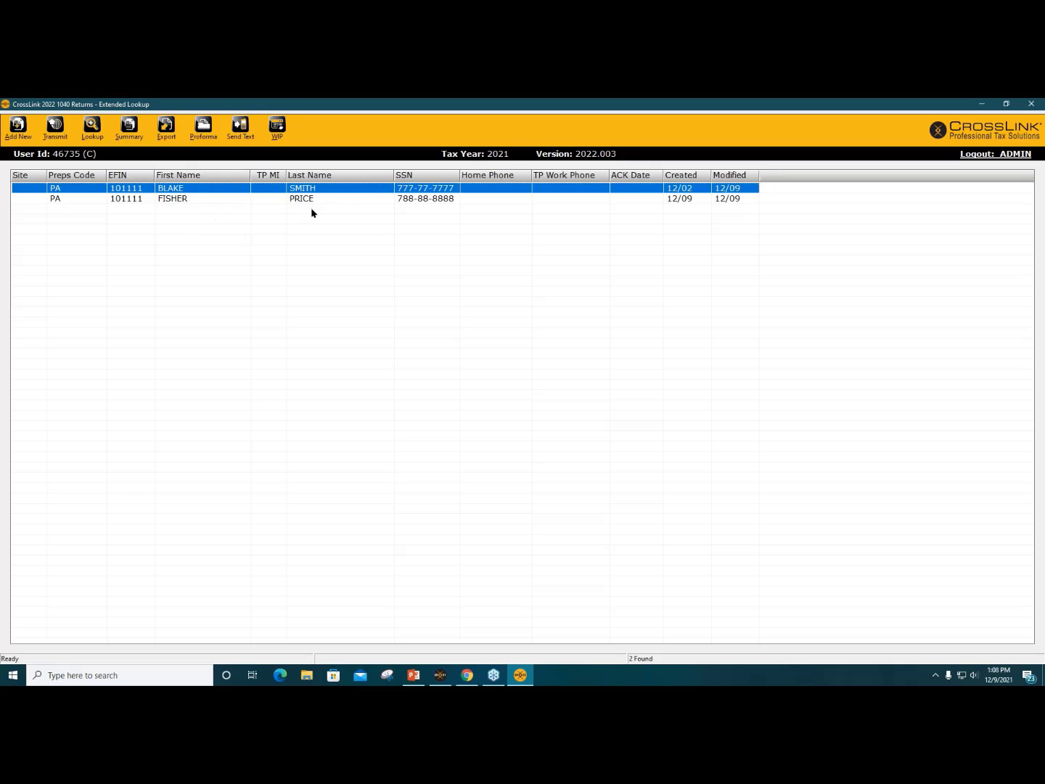
left_click(280, 128)
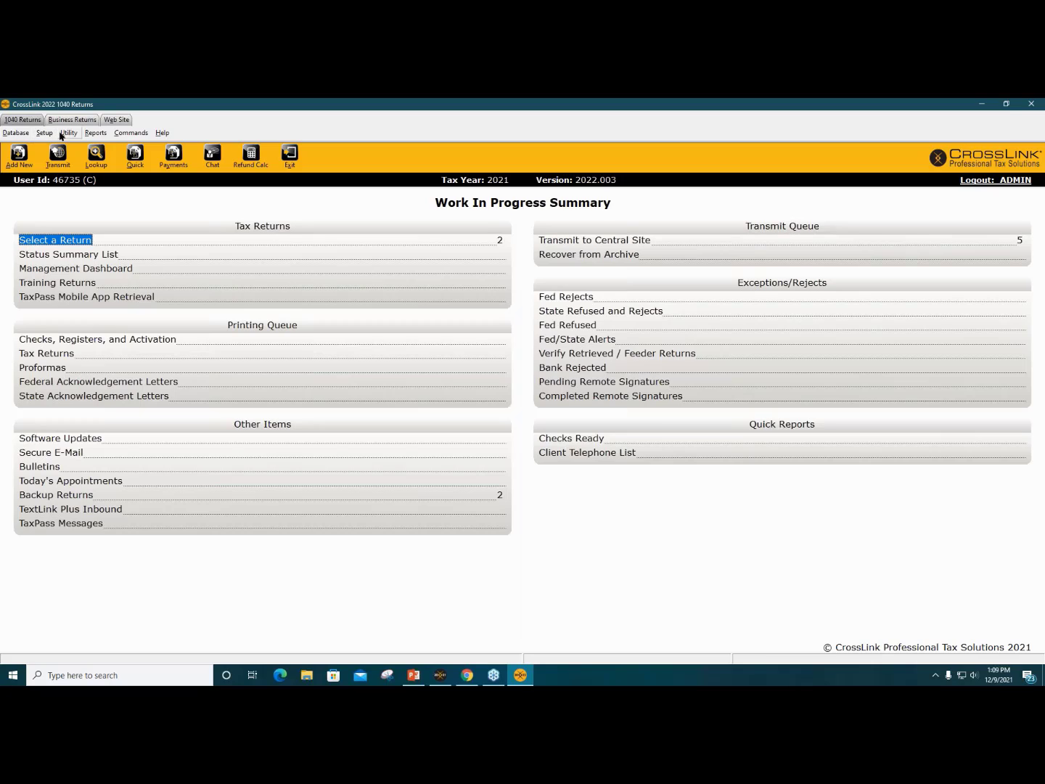
left_click(22, 133)
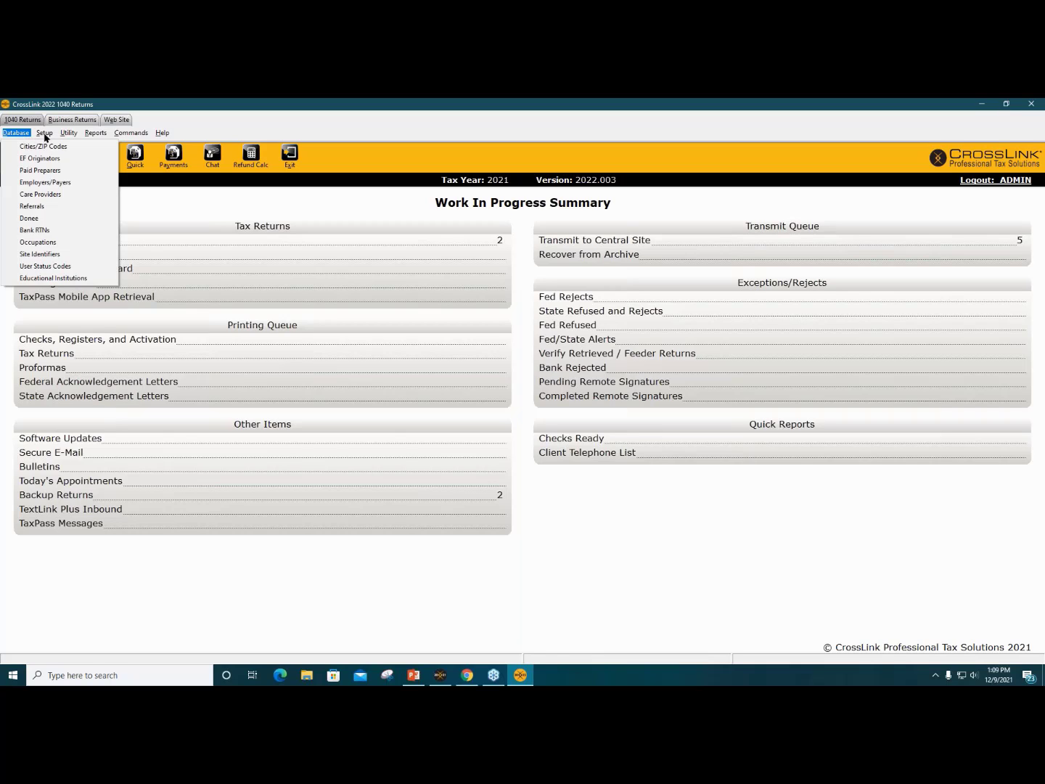
mouse_move(44, 132)
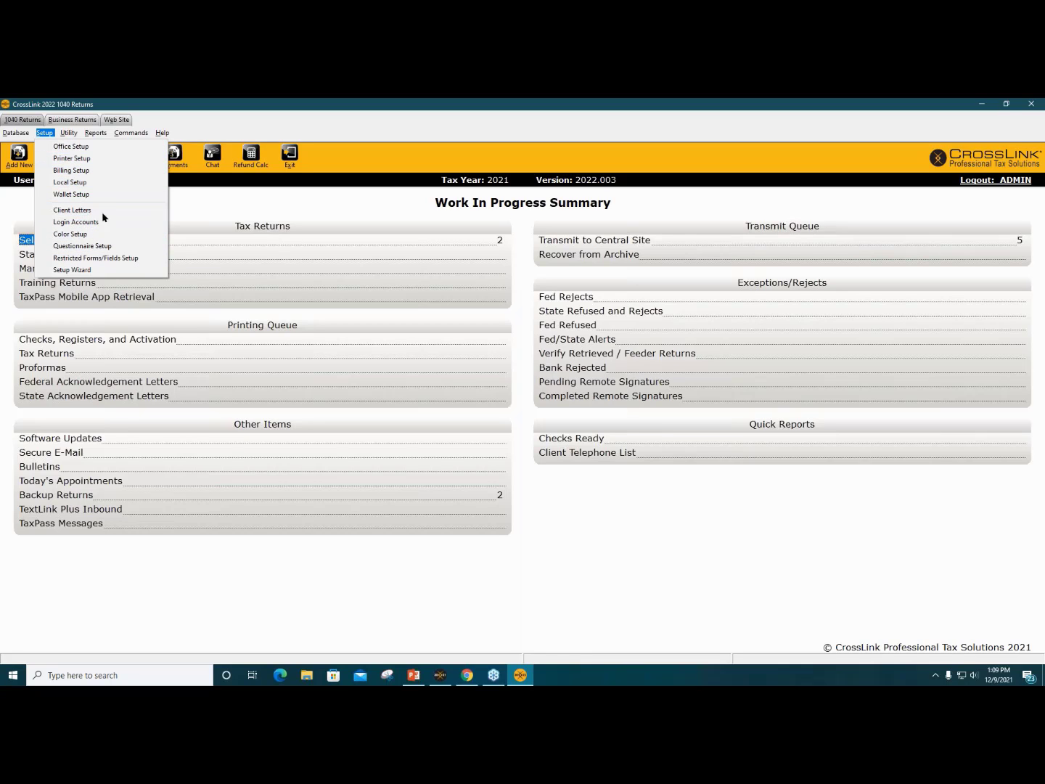
left_click(195, 211)
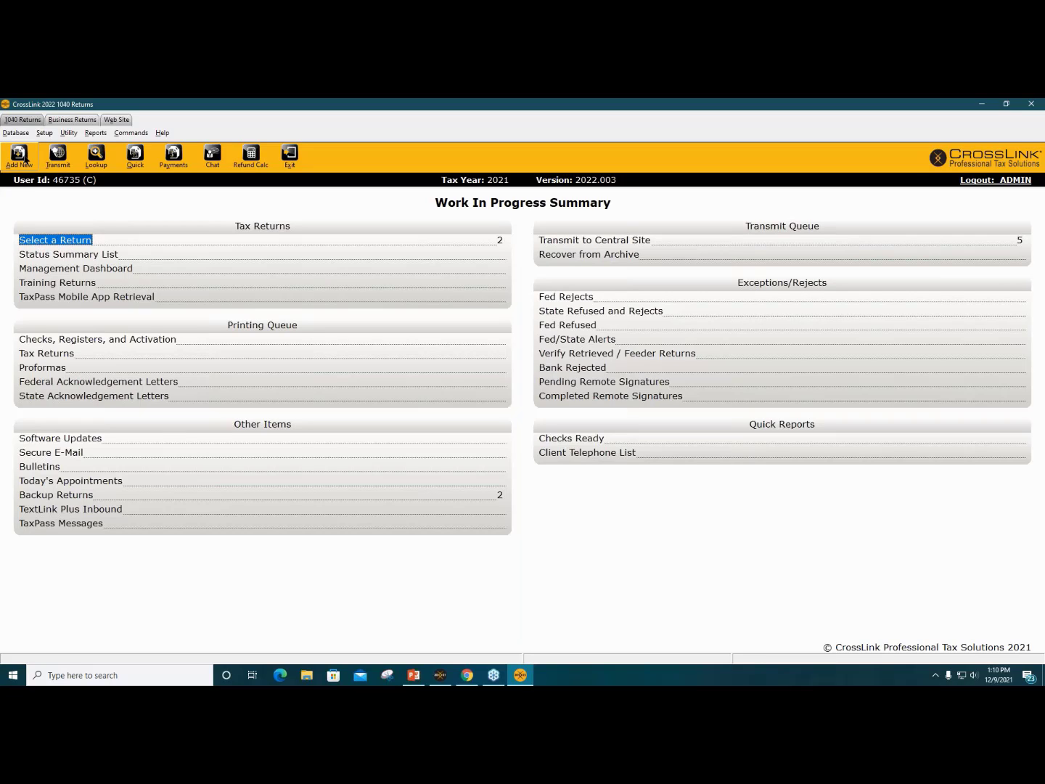
Step: Add a new return, entering the taxpayer's SSN twice and correcting the mismatched entry
left_click(22, 156)
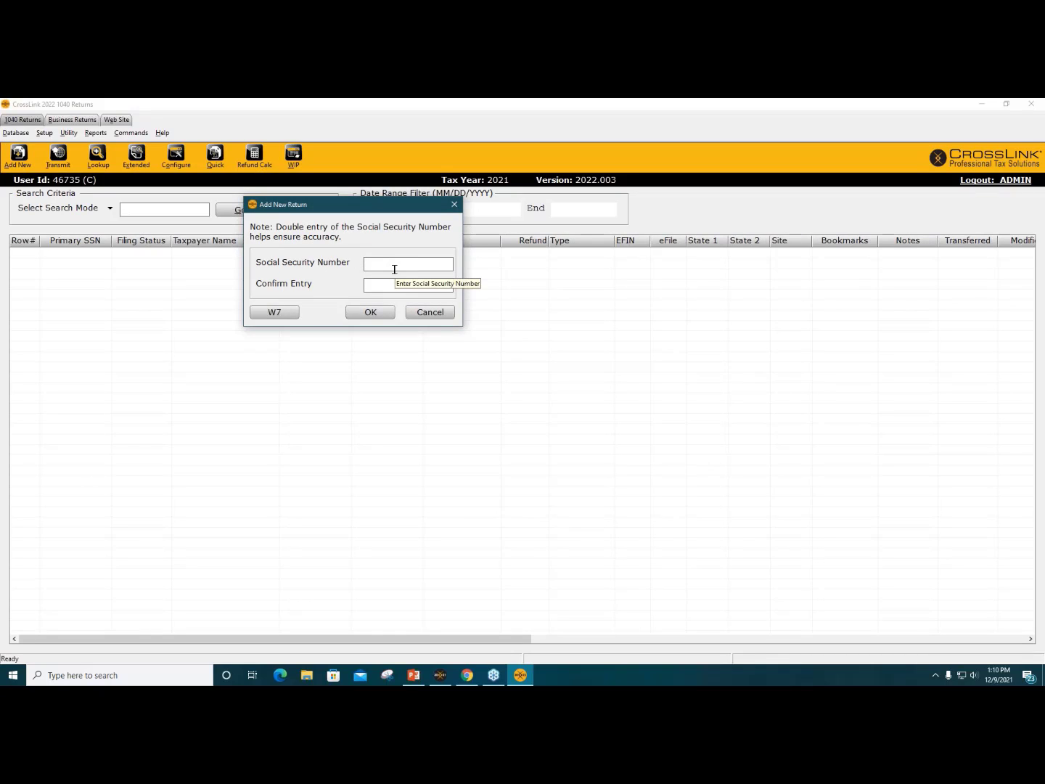
key("Tab")
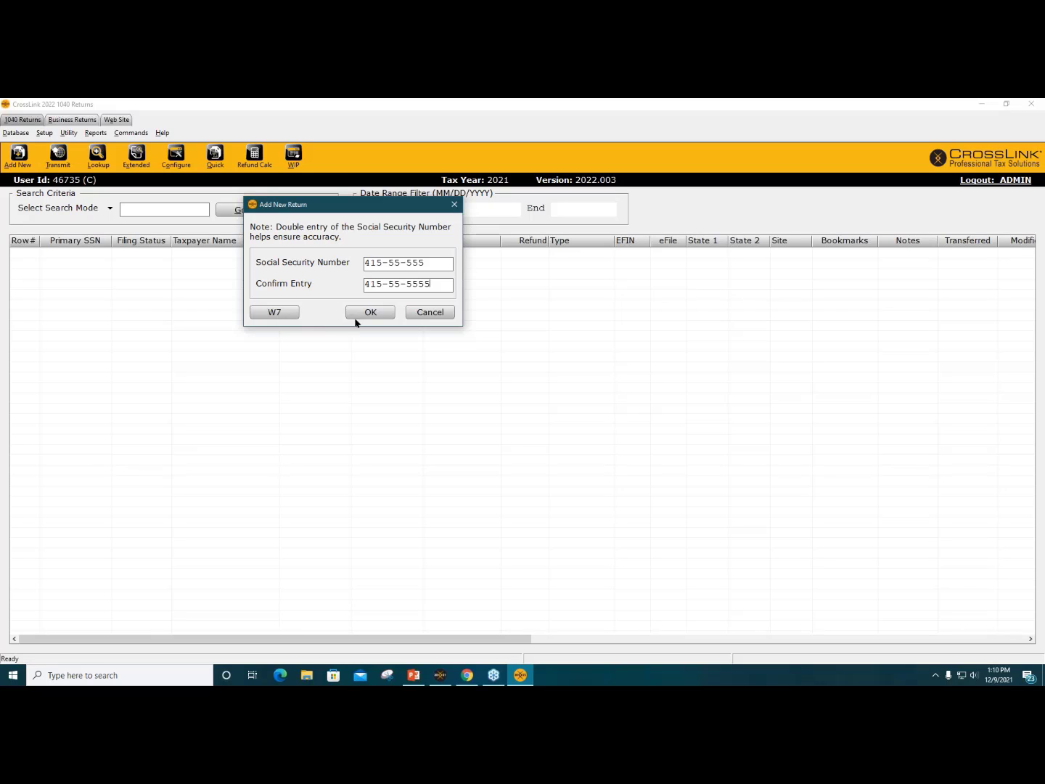
left_click(379, 313)
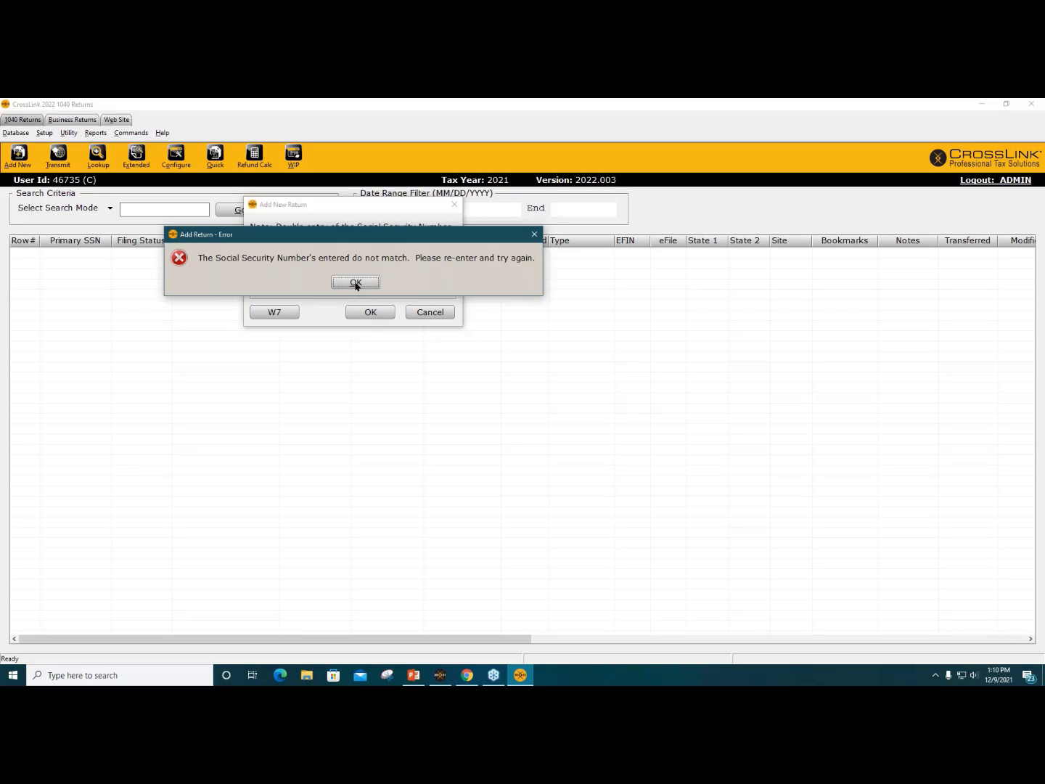
left_click(356, 282)
type("5-55-5555")
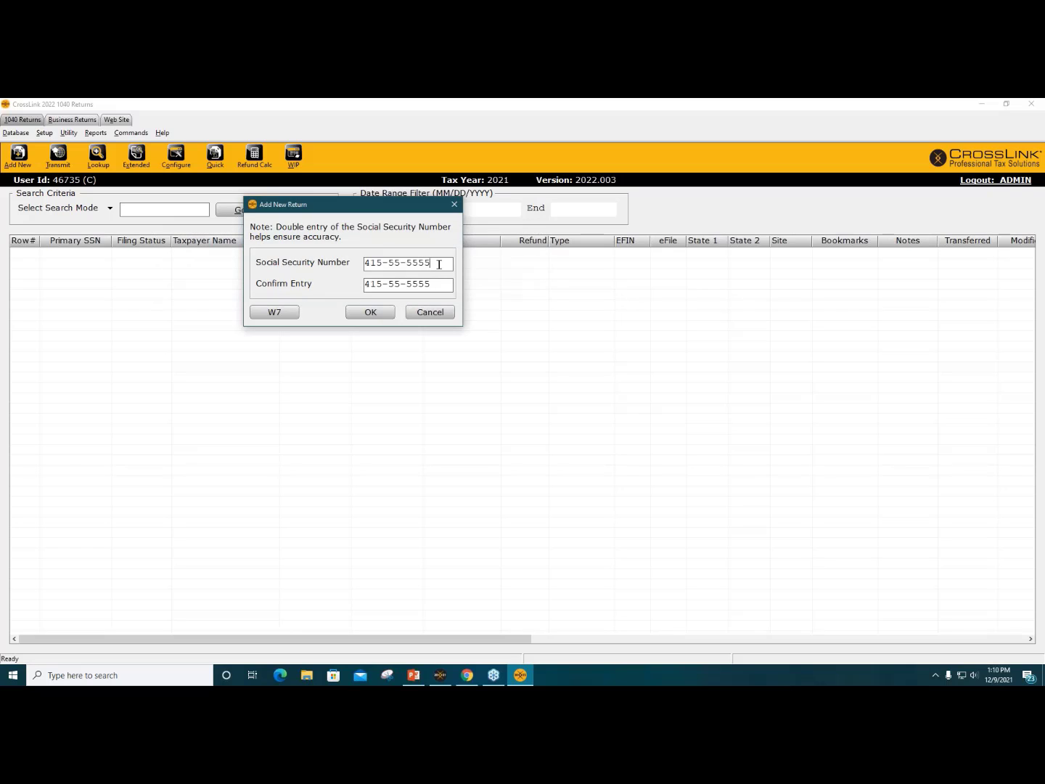
left_click(370, 311)
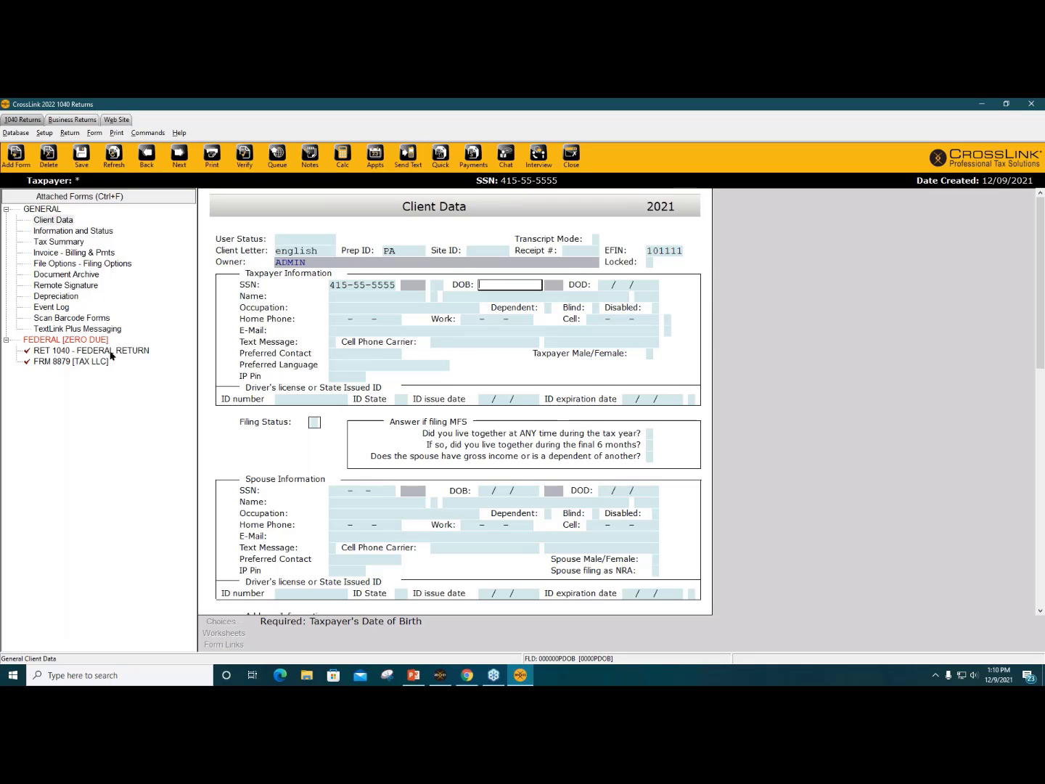
Step: Dismiss the missing-filing-status prompt and enter filing status 1 (Single)
left_click(69, 233)
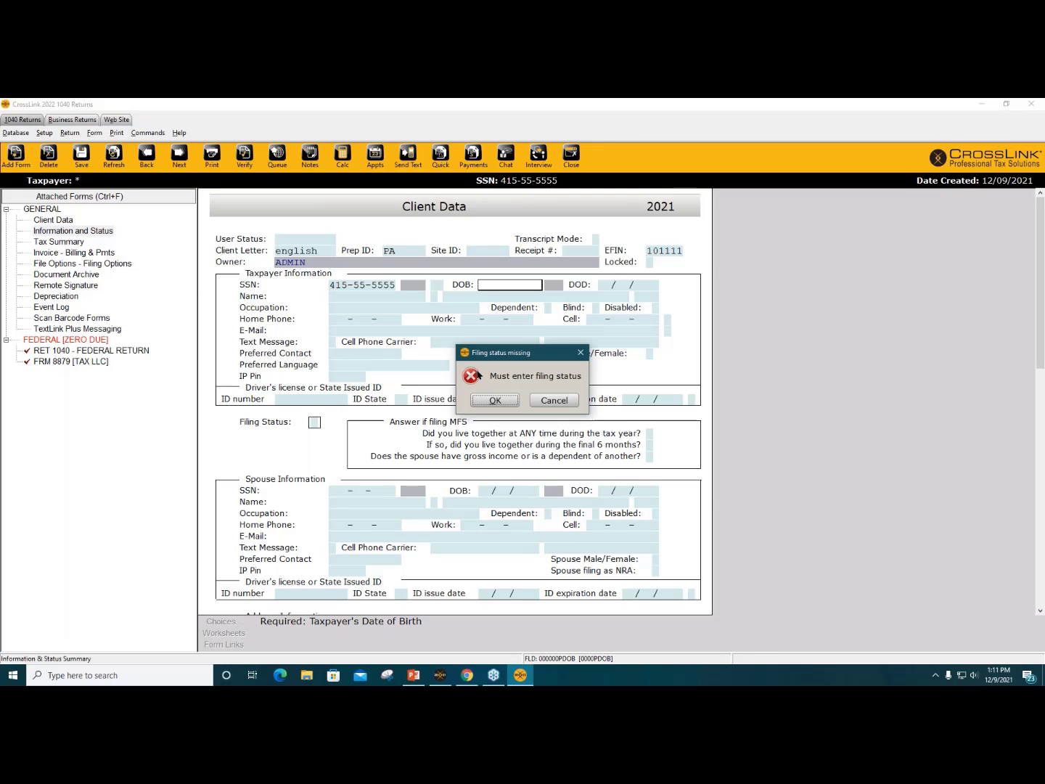
left_click(556, 401)
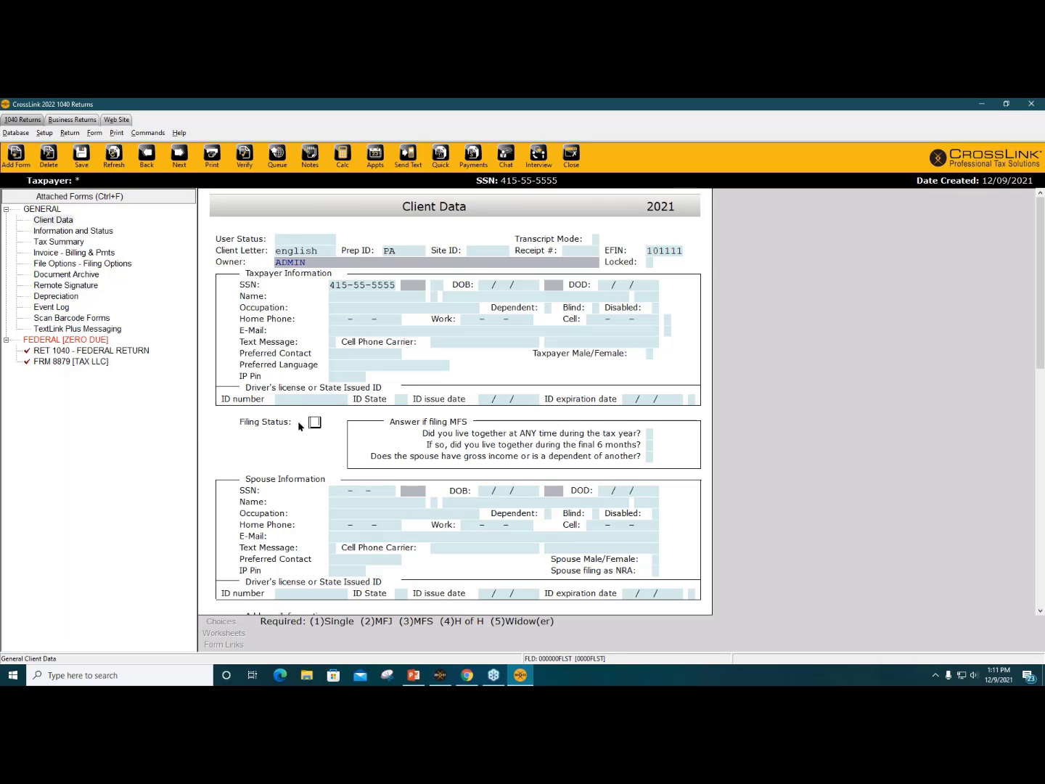
type("1")
key("Return")
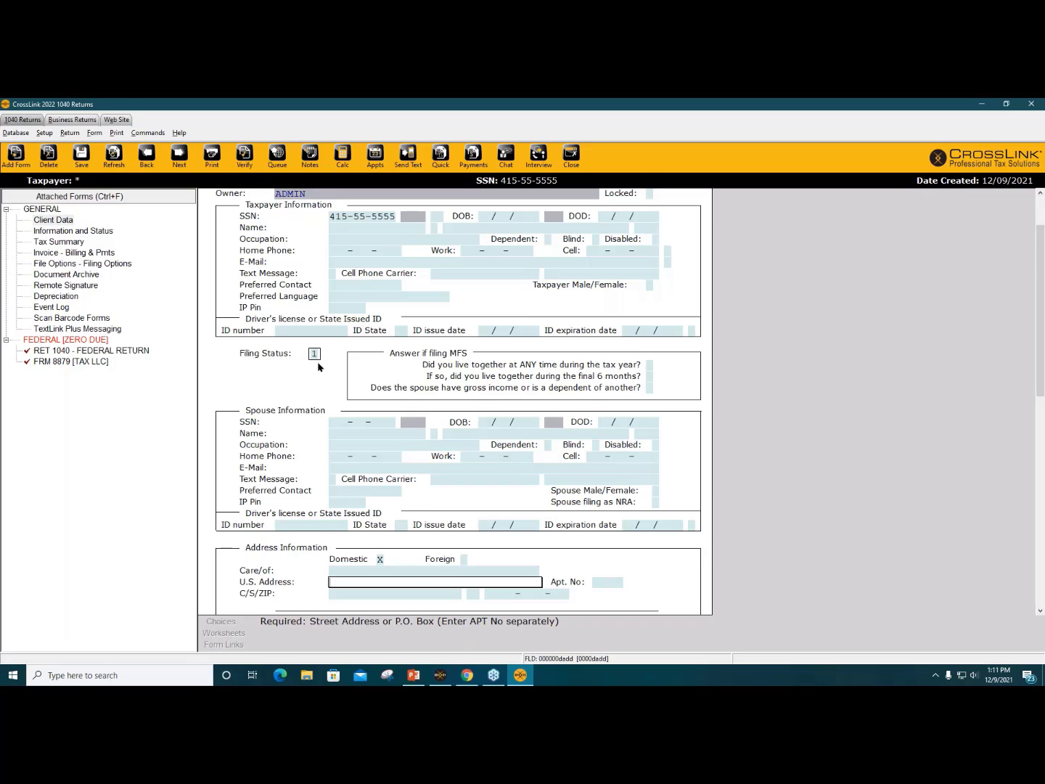
Step: View the Information and Status e-file summary, then return to the Client Data form
left_click(82, 233)
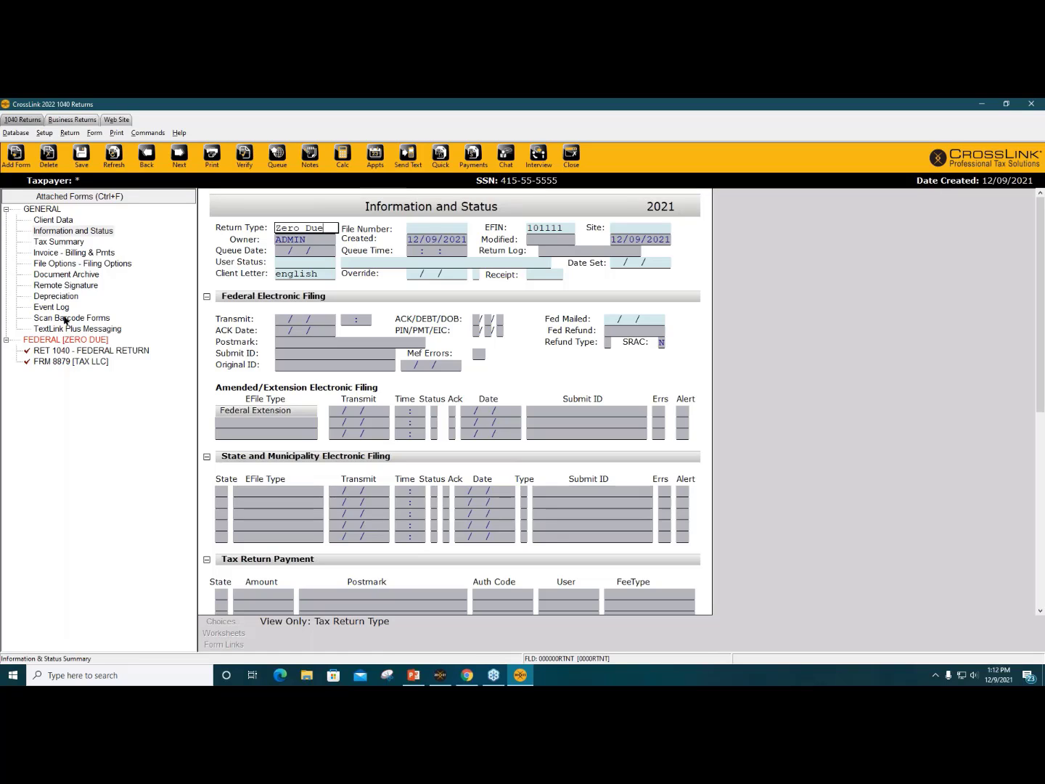
left_click(50, 223)
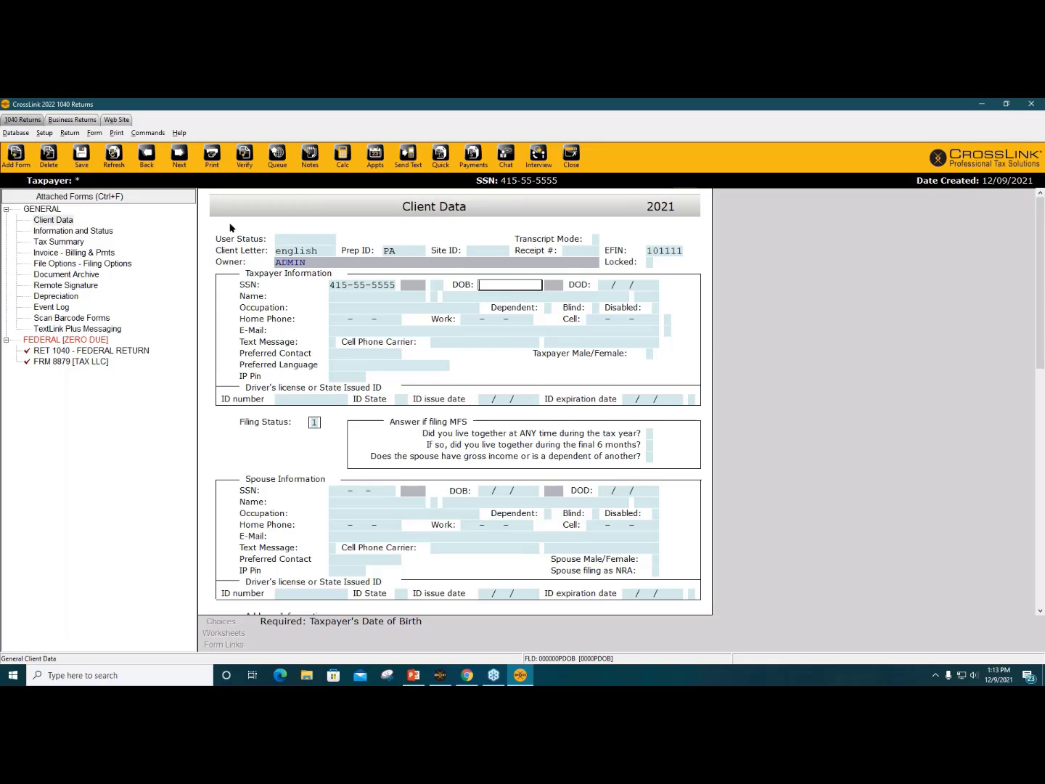
Step: Enter birth date 01/02/1990 and the taxpayer's first and last name
type("01/02/1990")
key("Return")
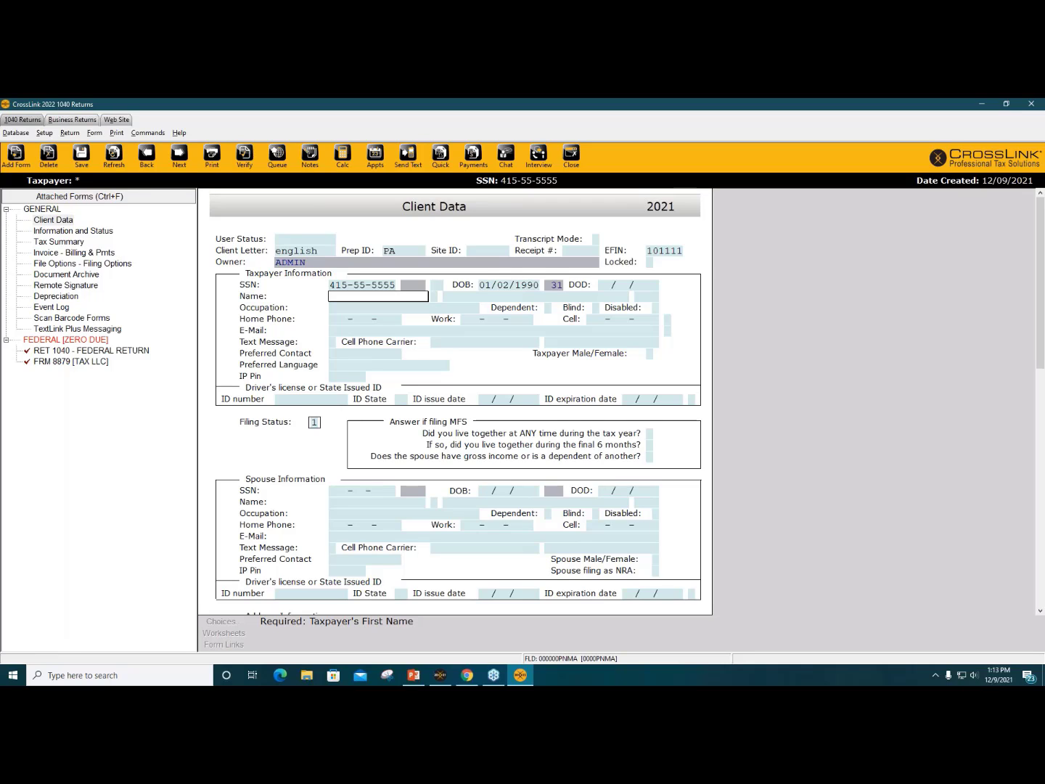
key("Return")
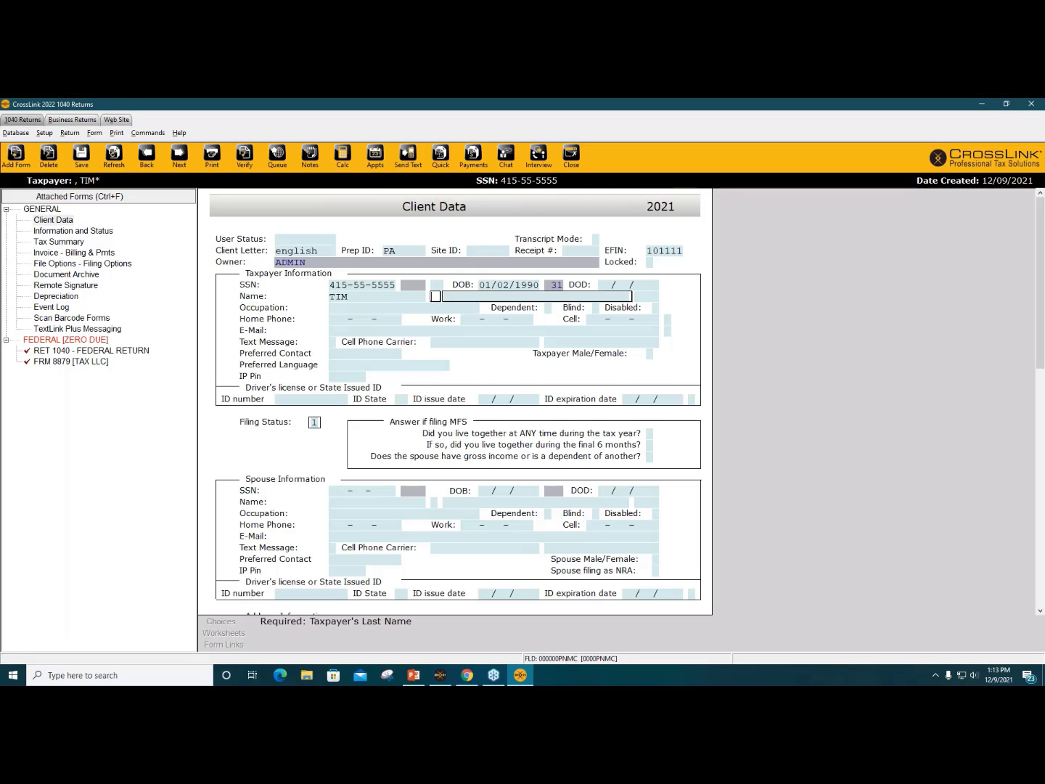
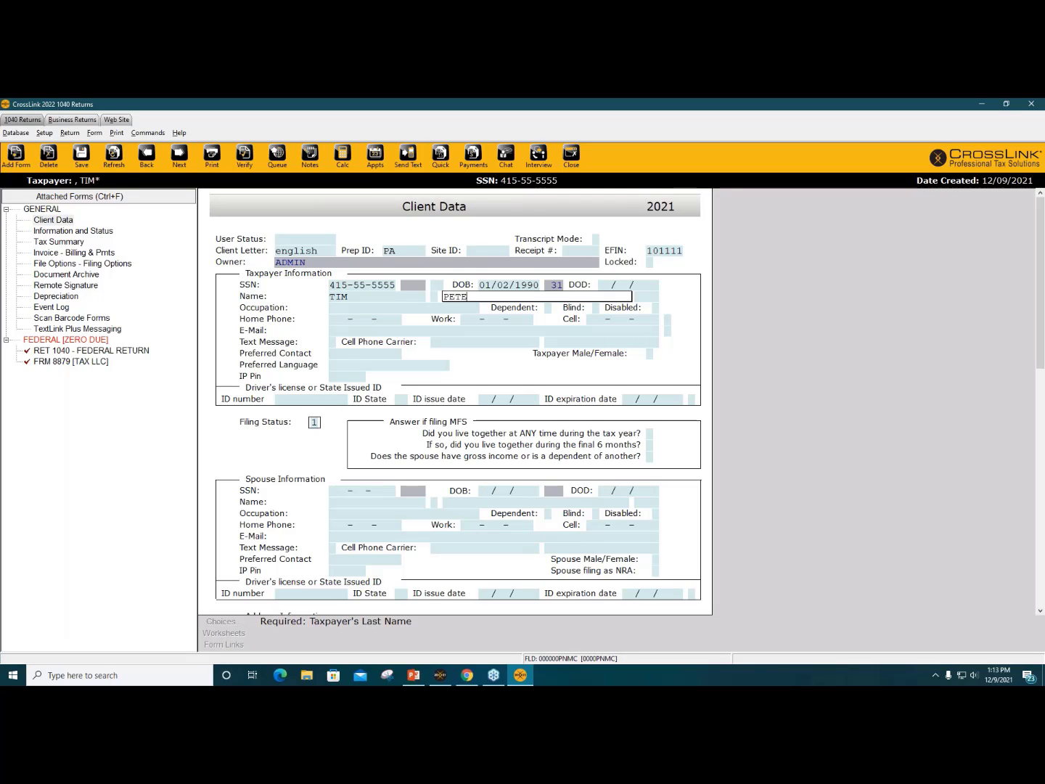
key("Return")
key("Return")
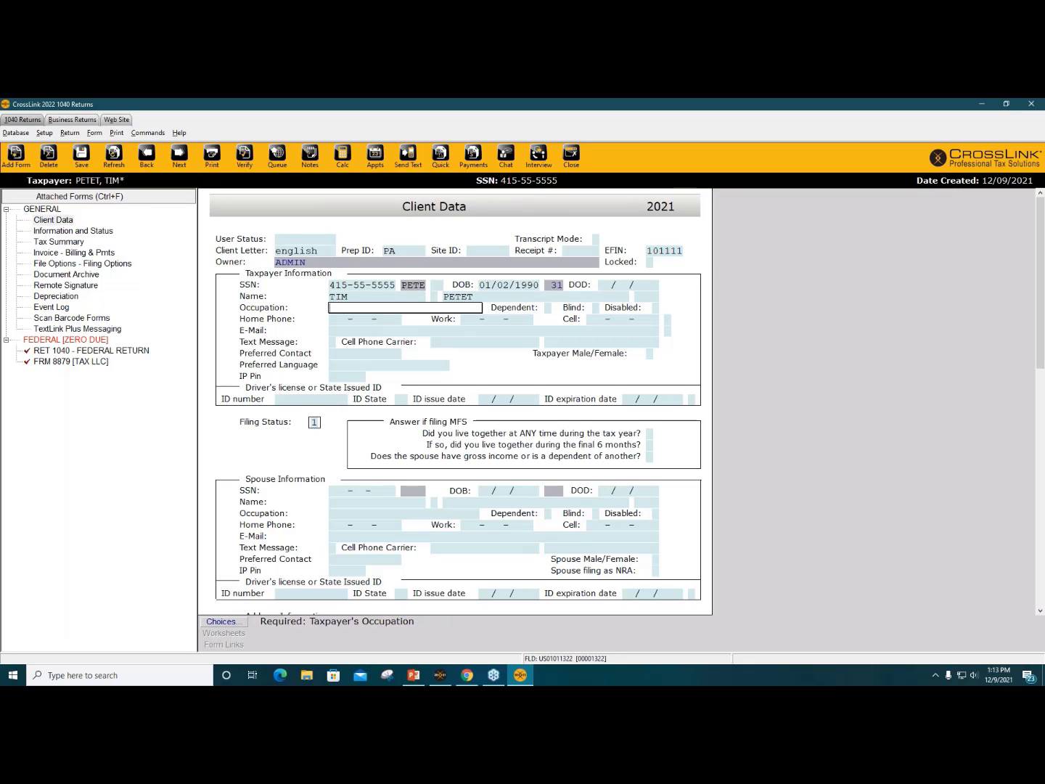
Step: Enter occupation SALES, the taxpayer's cell phone number and e-mail address
type("SALES")
key("Return")
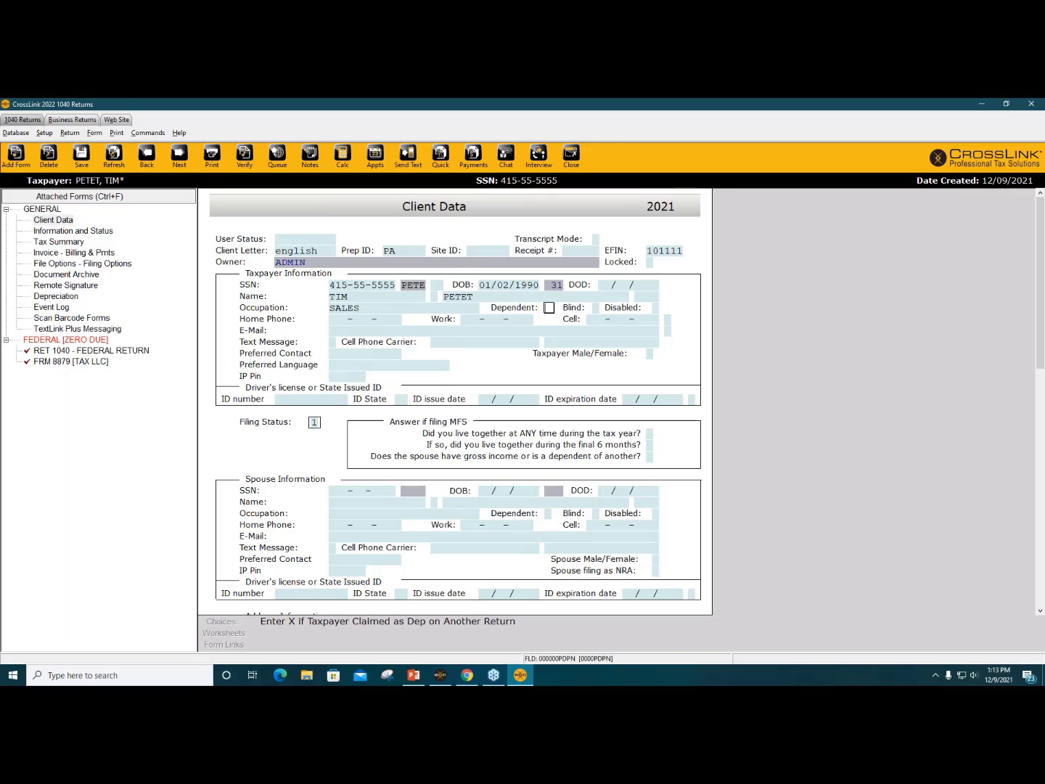
key("Return")
key("Return")
key("Return")
key("Return")
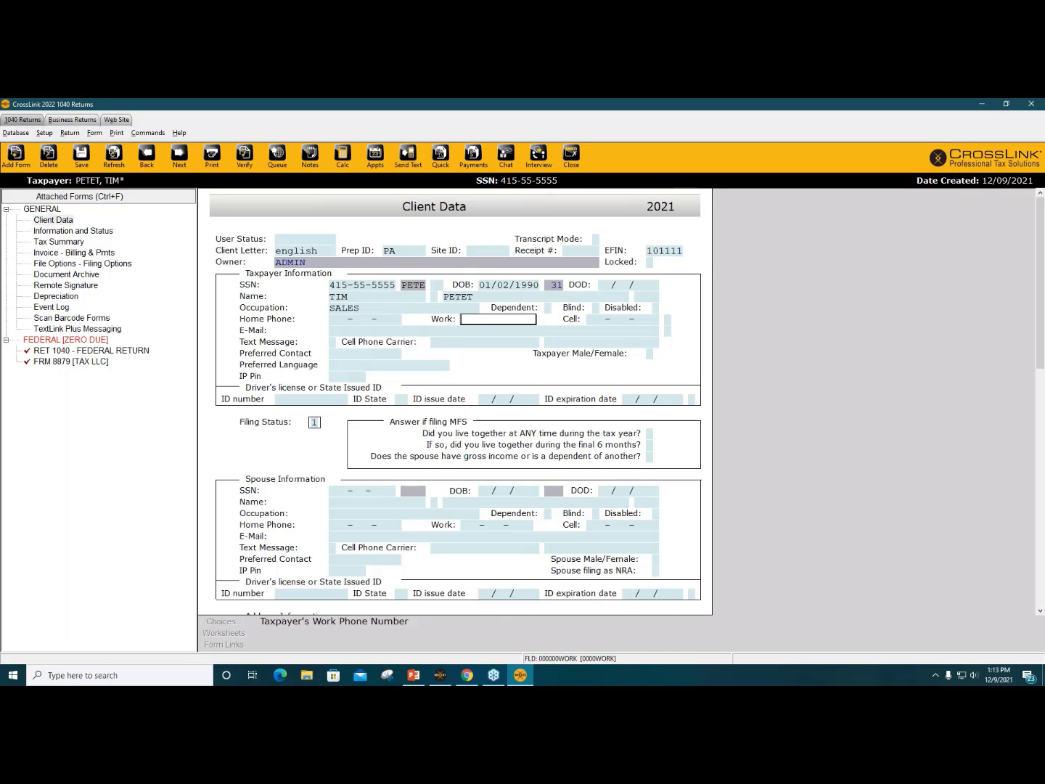
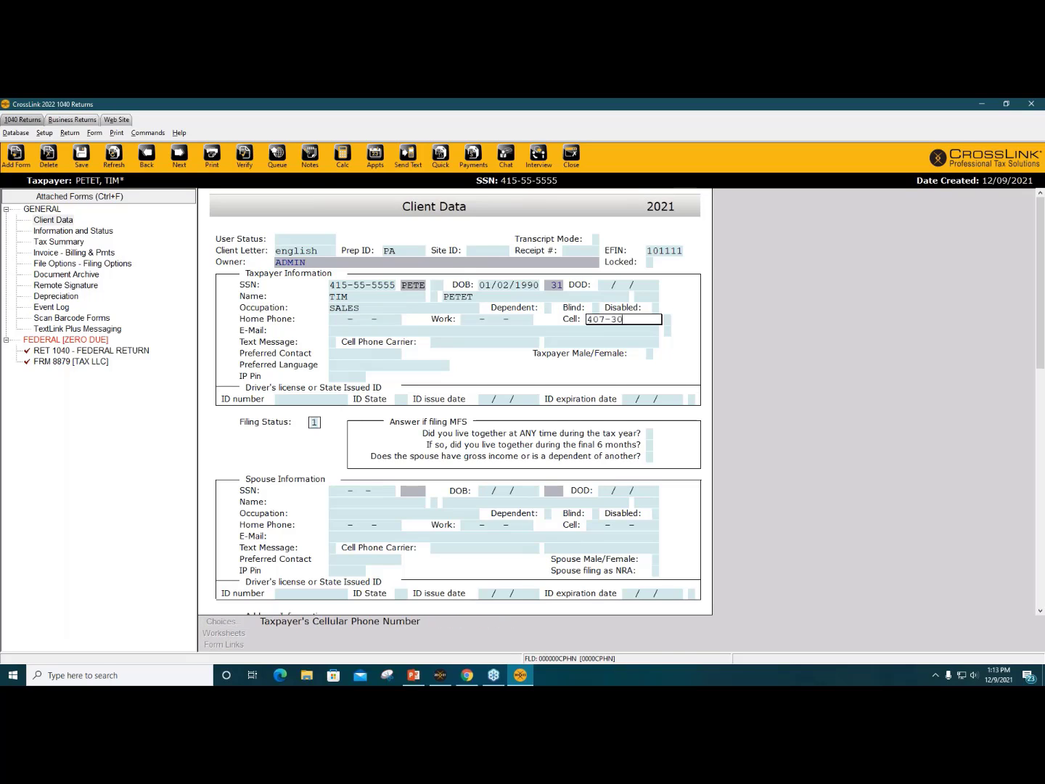
key("Return")
key("Return")
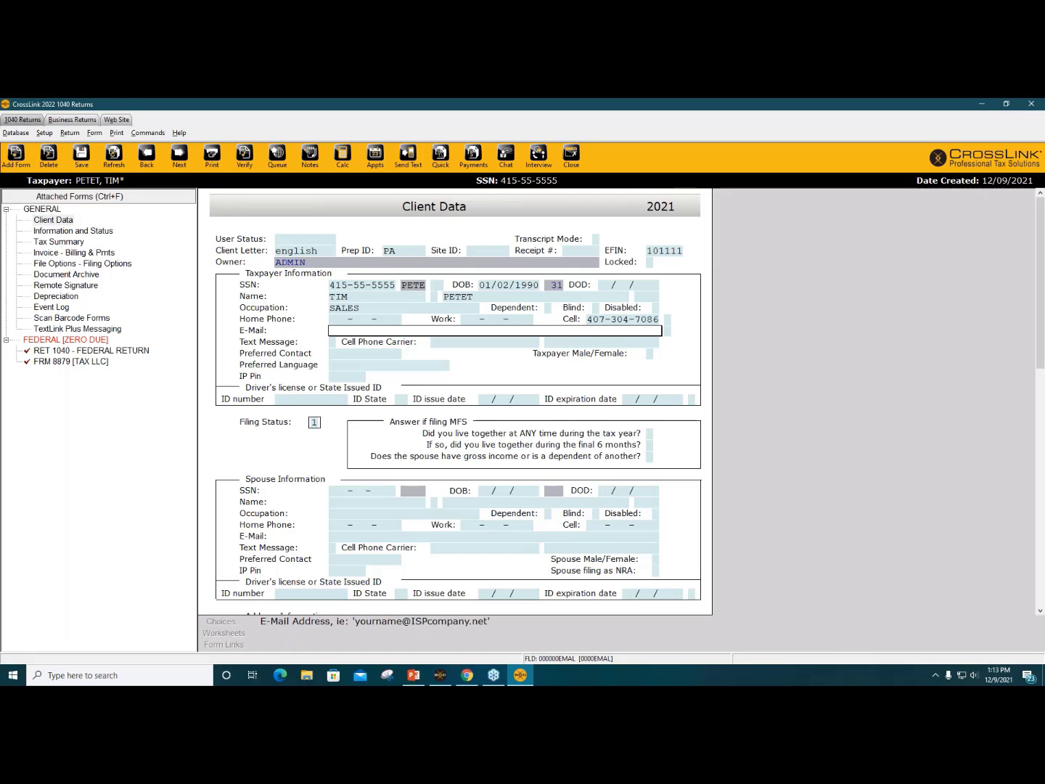
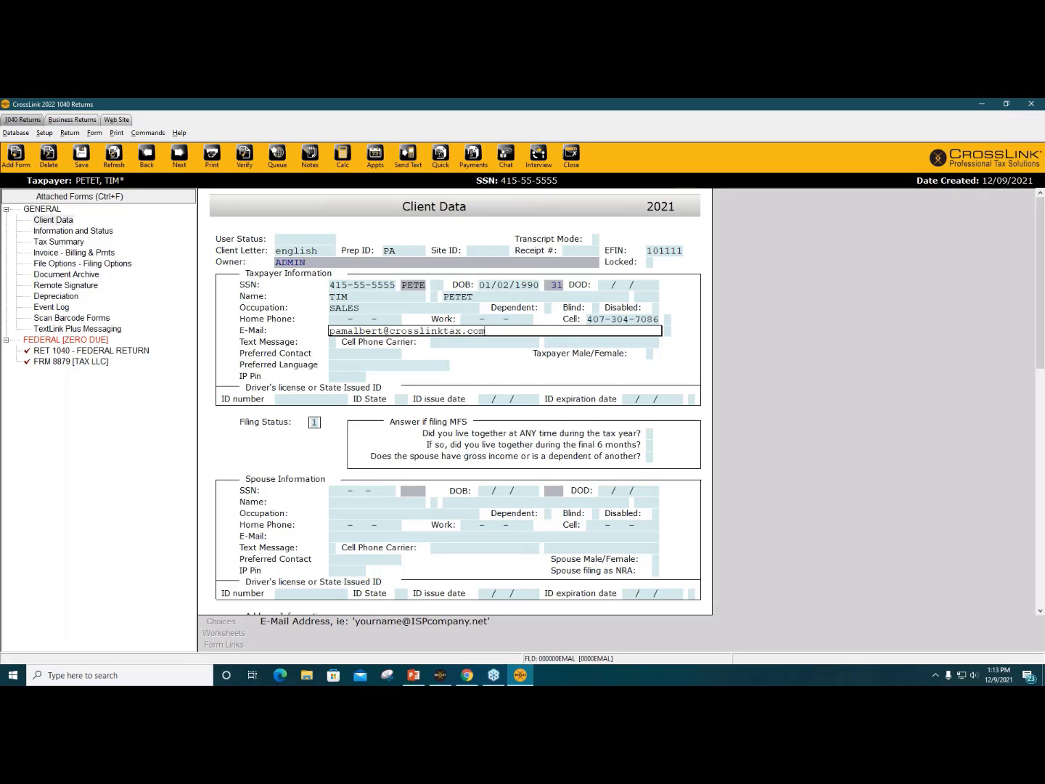
key("Tab")
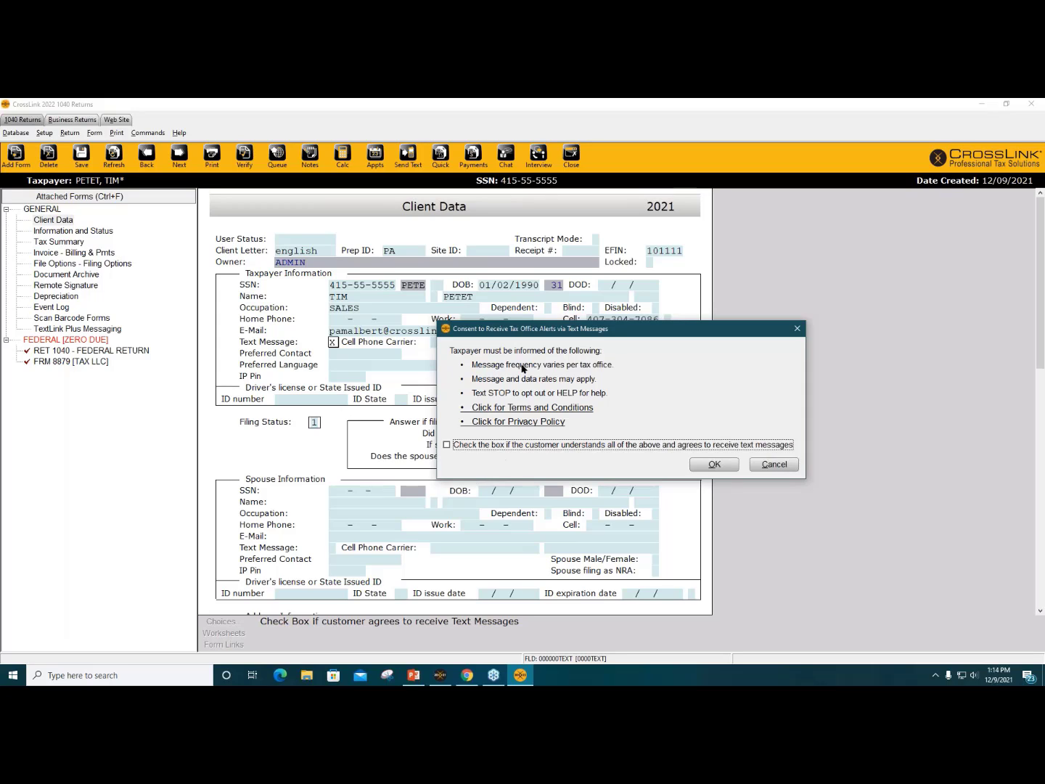
Step: Consent to tax office text alerts and choose AT&T as the cell phone carrier
left_click(447, 445)
left_click(728, 467)
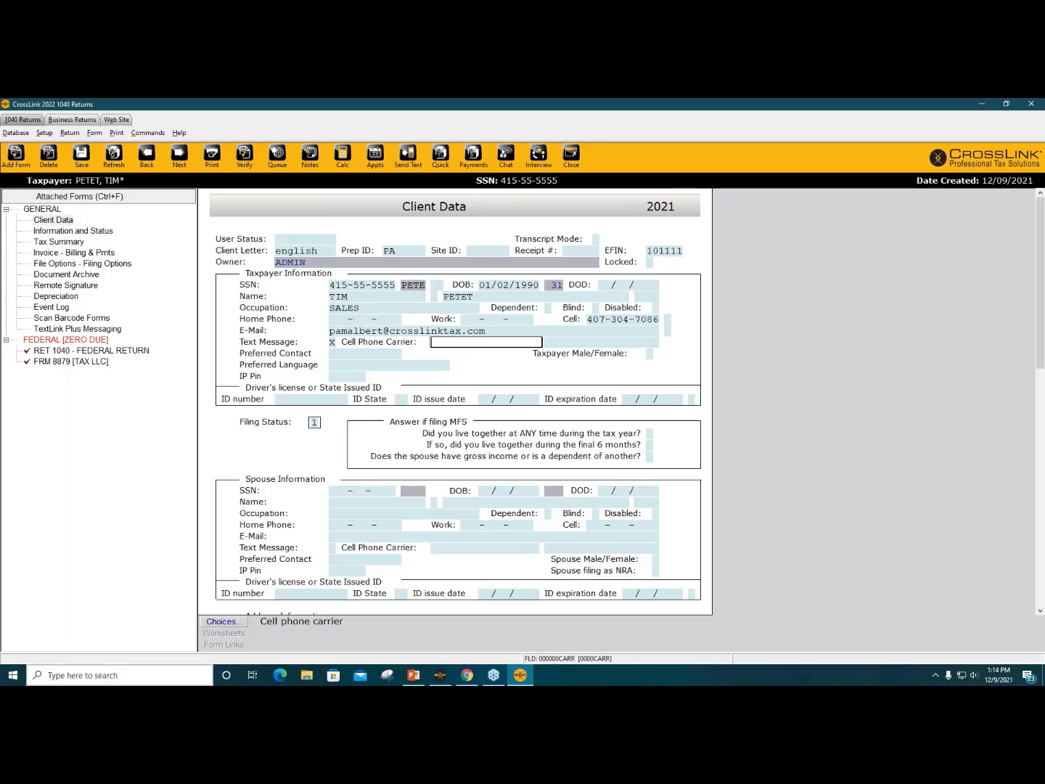
left_click(221, 622)
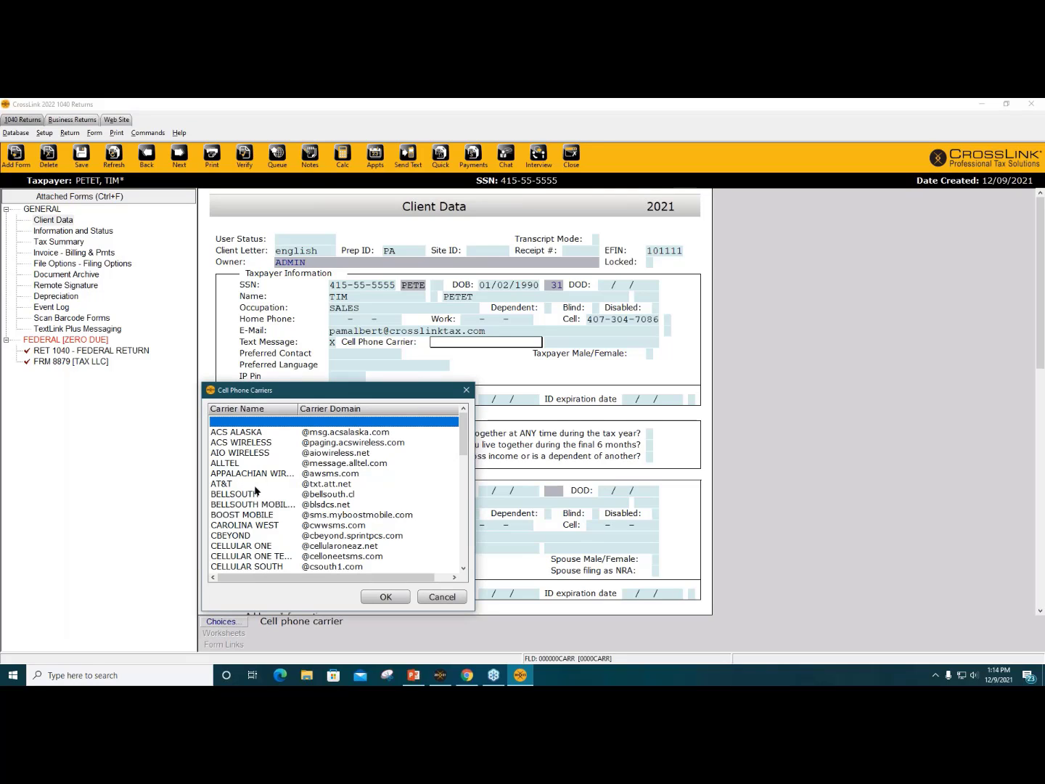
scroll(283, 506, "down", 3)
scroll(297, 532, "up", 3)
double_click(255, 484)
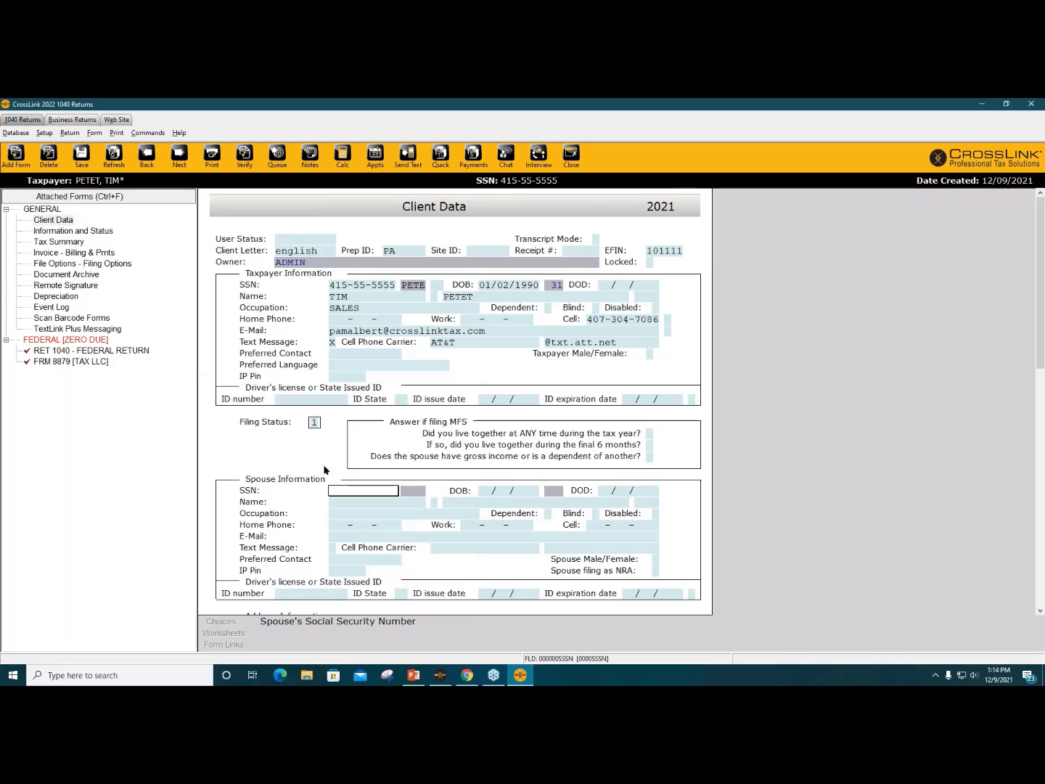
Step: Enter the driver's license number, ID state FL and issue date 01/02/2016
left_click(528, 360)
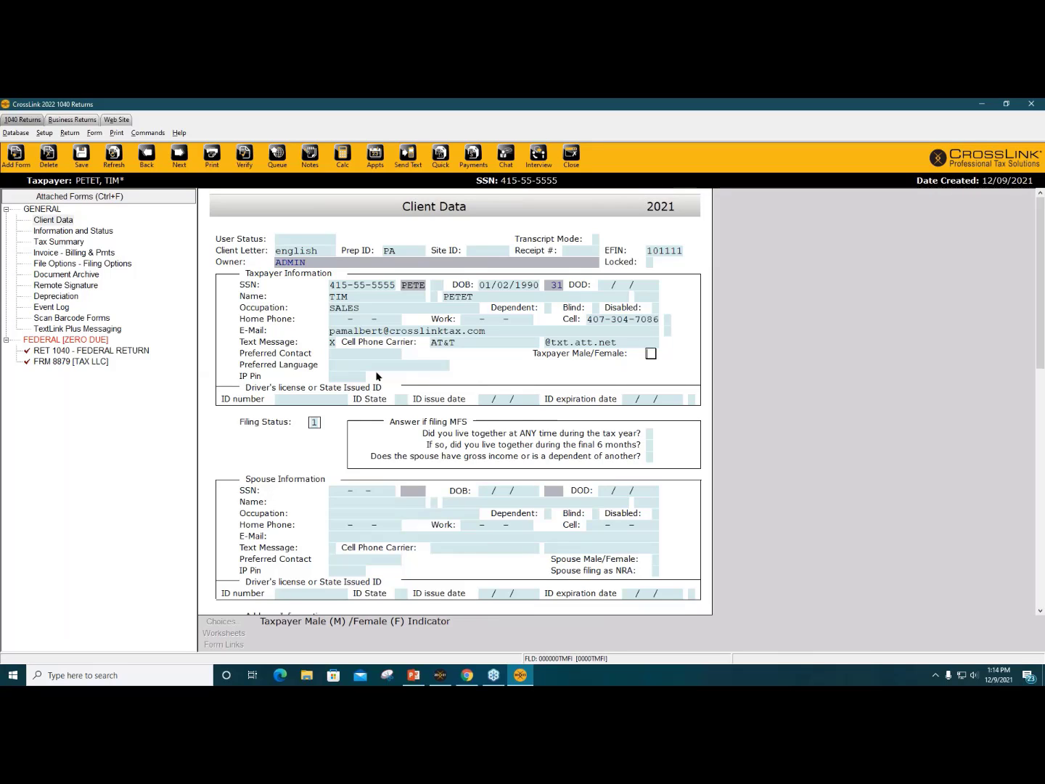
left_click(323, 401)
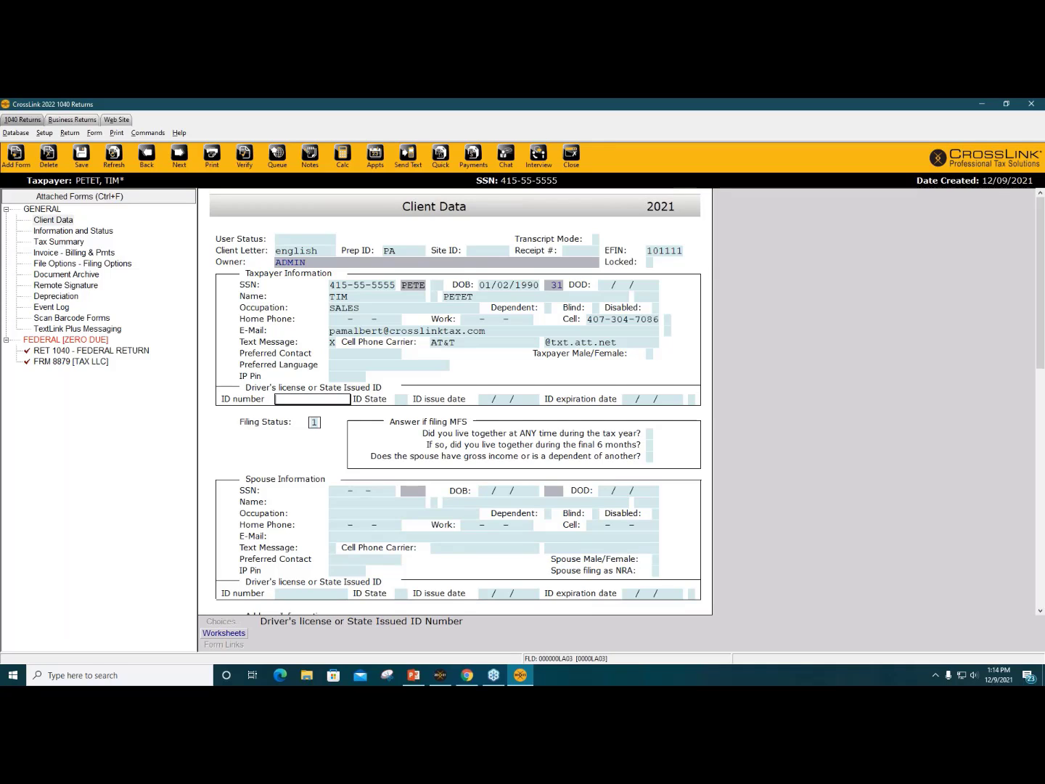
key("Tab")
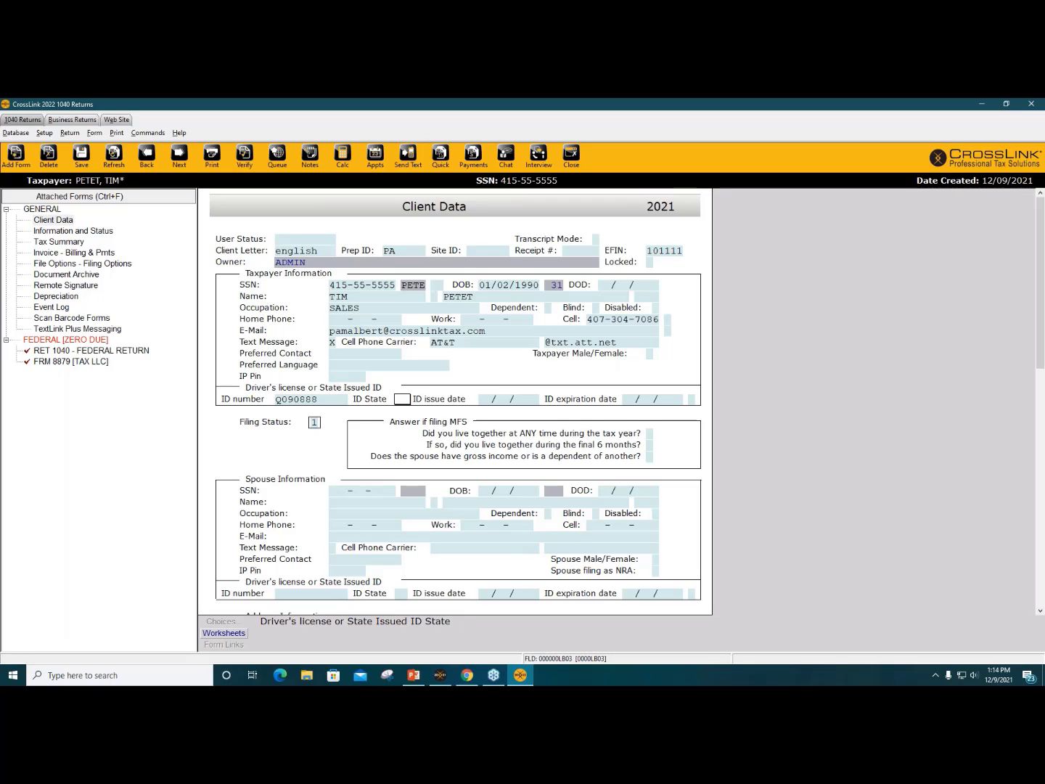
type("FL")
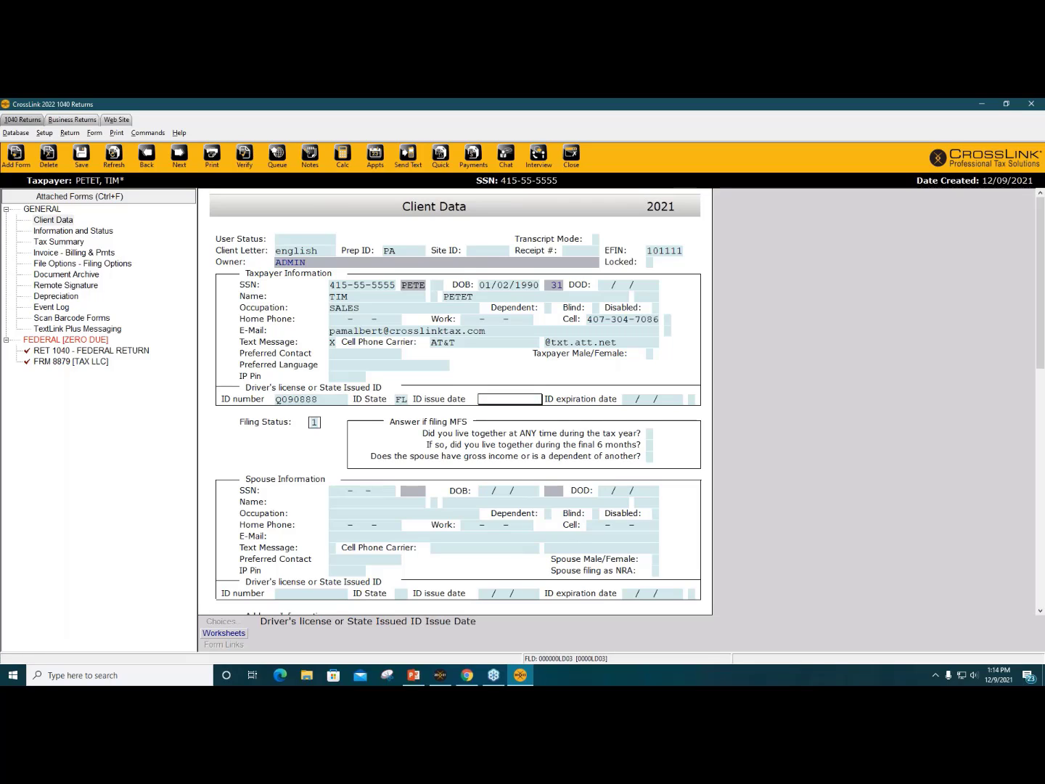
type("01/02/201620")
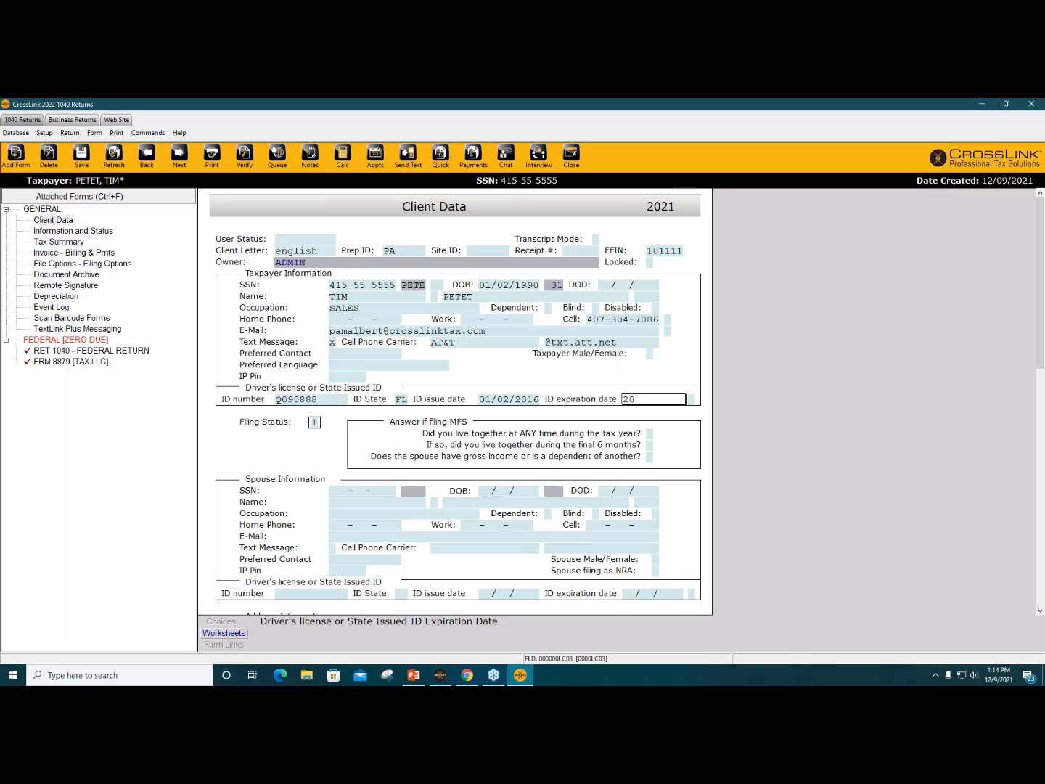
key("BackSpace")
key("BackSpace")
type("02/01/2016")
left_click(316, 423)
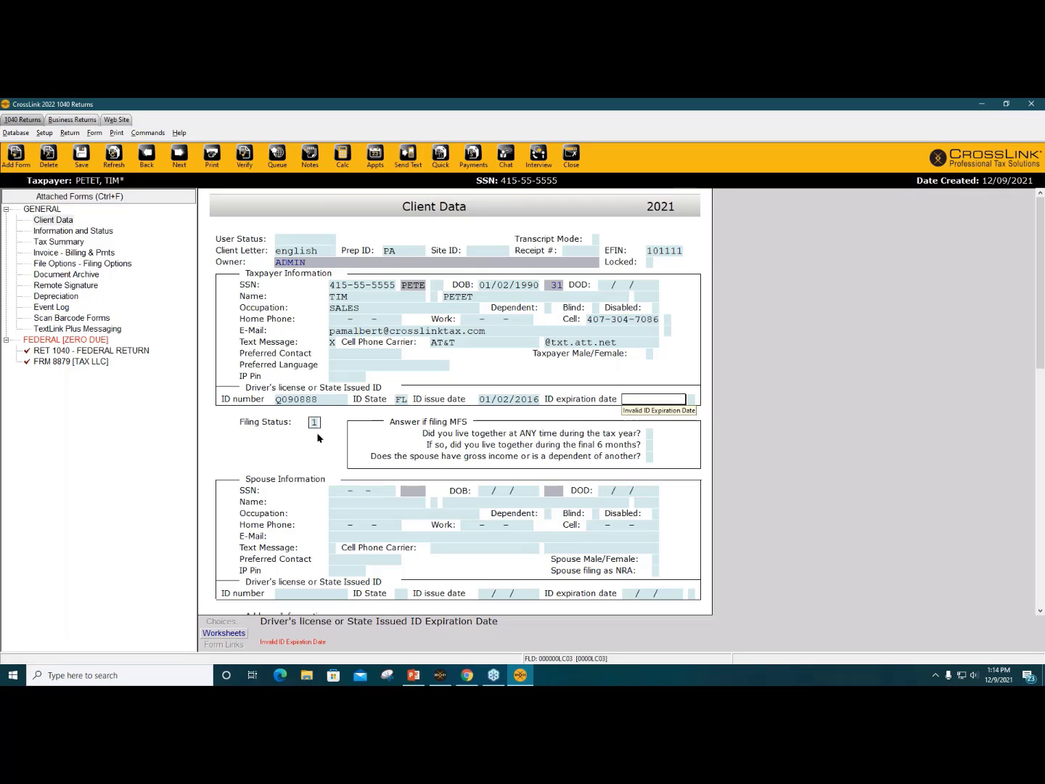
Step: Set the license expiration to 01/02/2026 and filing status 4 (Head of Household)
type("01")
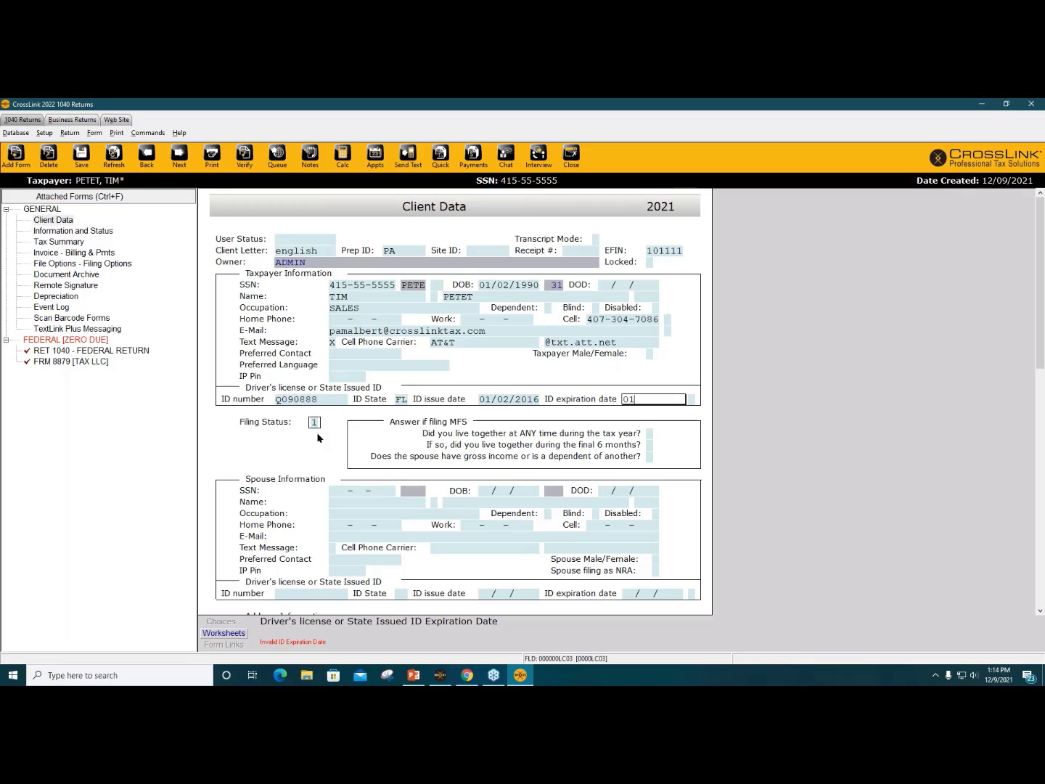
type("/02/2026")
key("Tab")
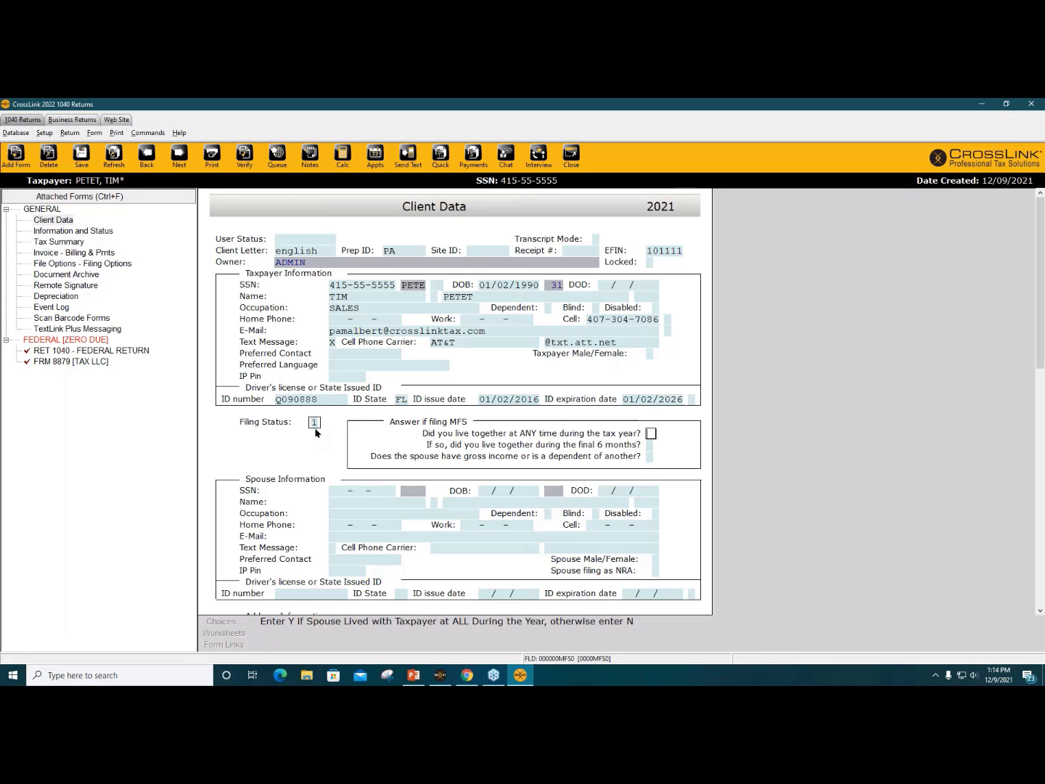
left_click(318, 423)
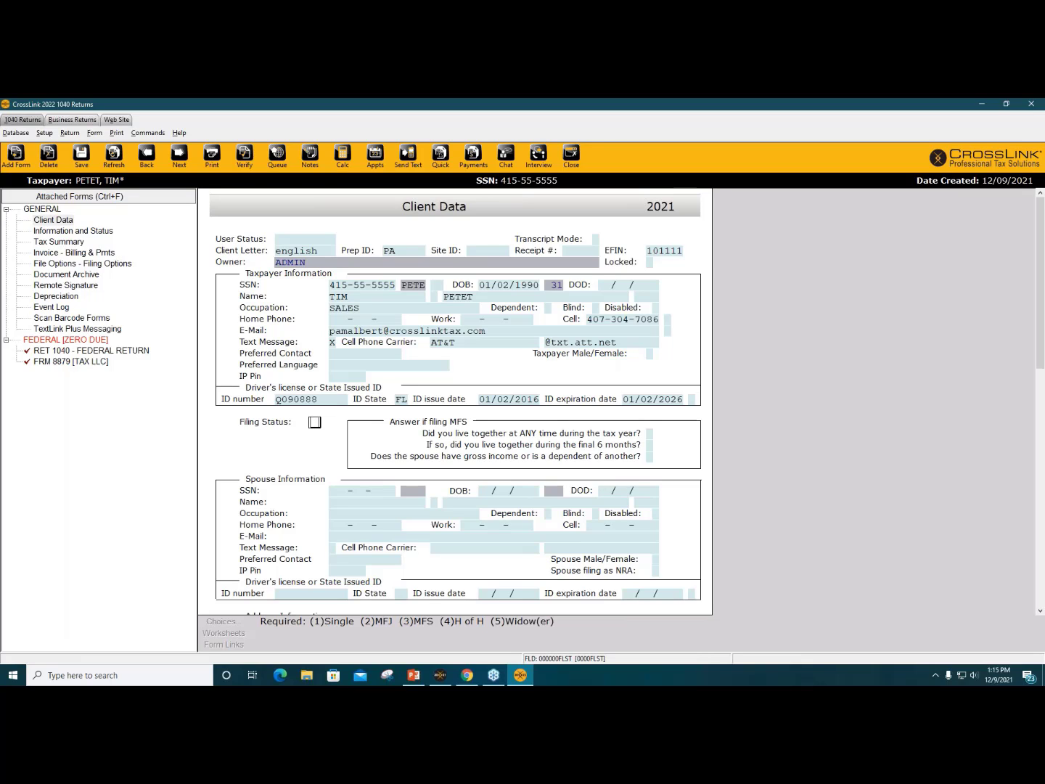
key("Tab")
Step: Enter the taxpayer's street address and ZIP code so city and state fill in
scroll(322, 429, "down", 1)
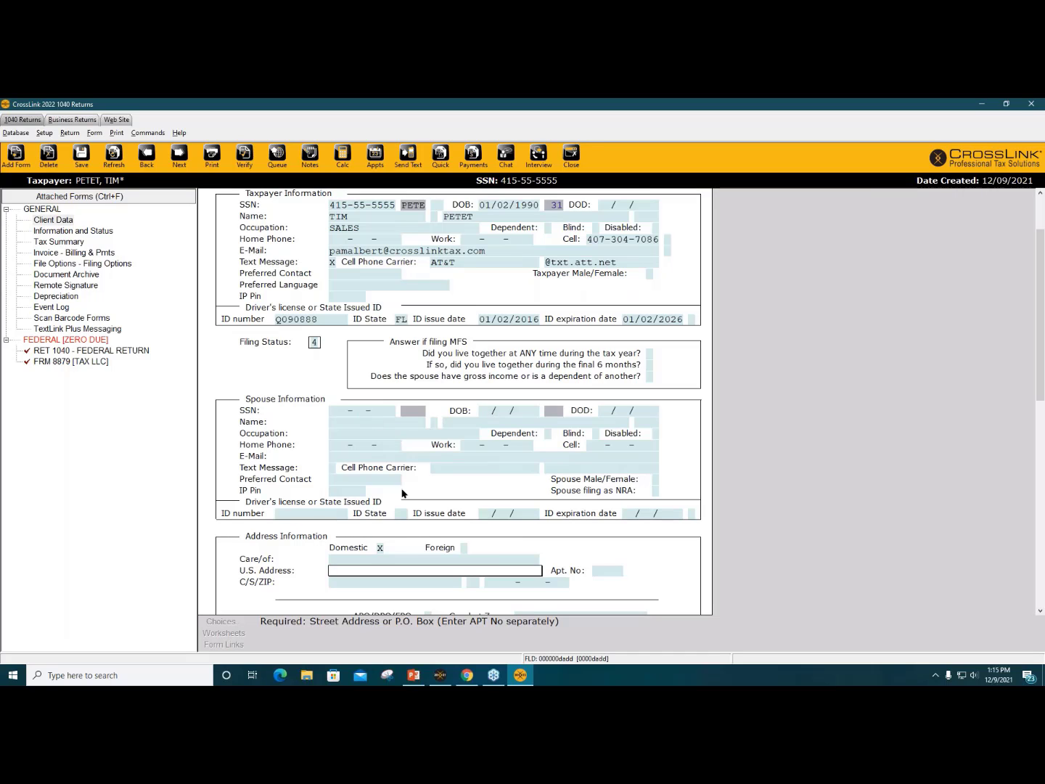
scroll(365, 570, "down", 5)
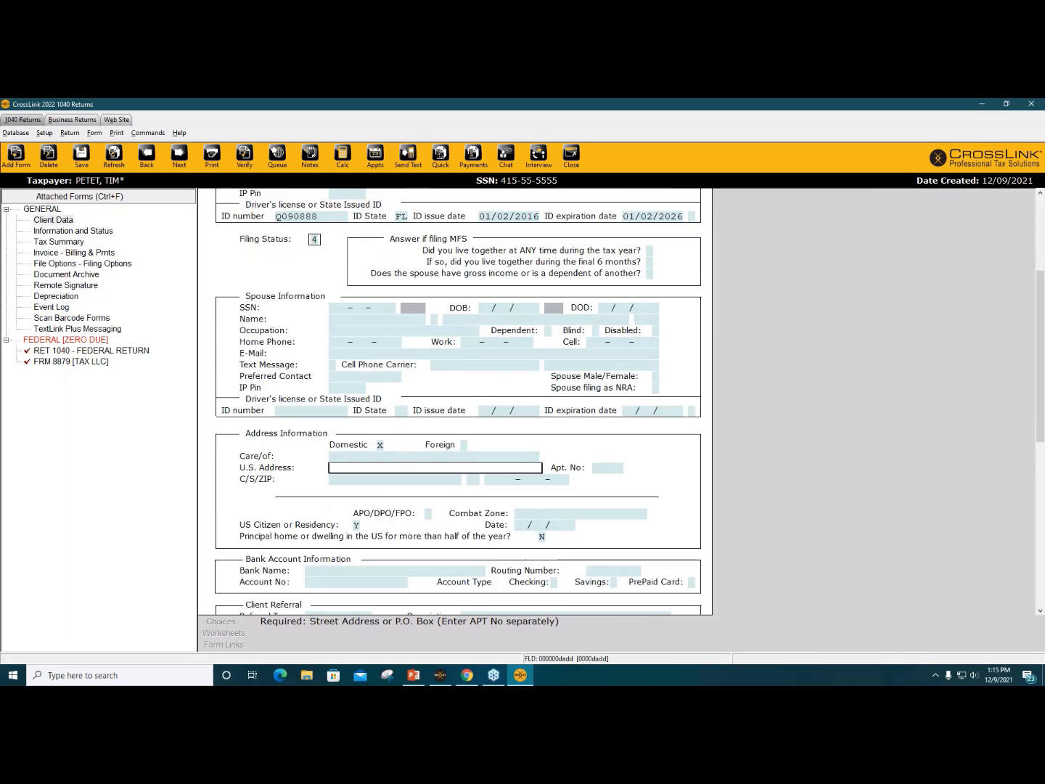
type("36")
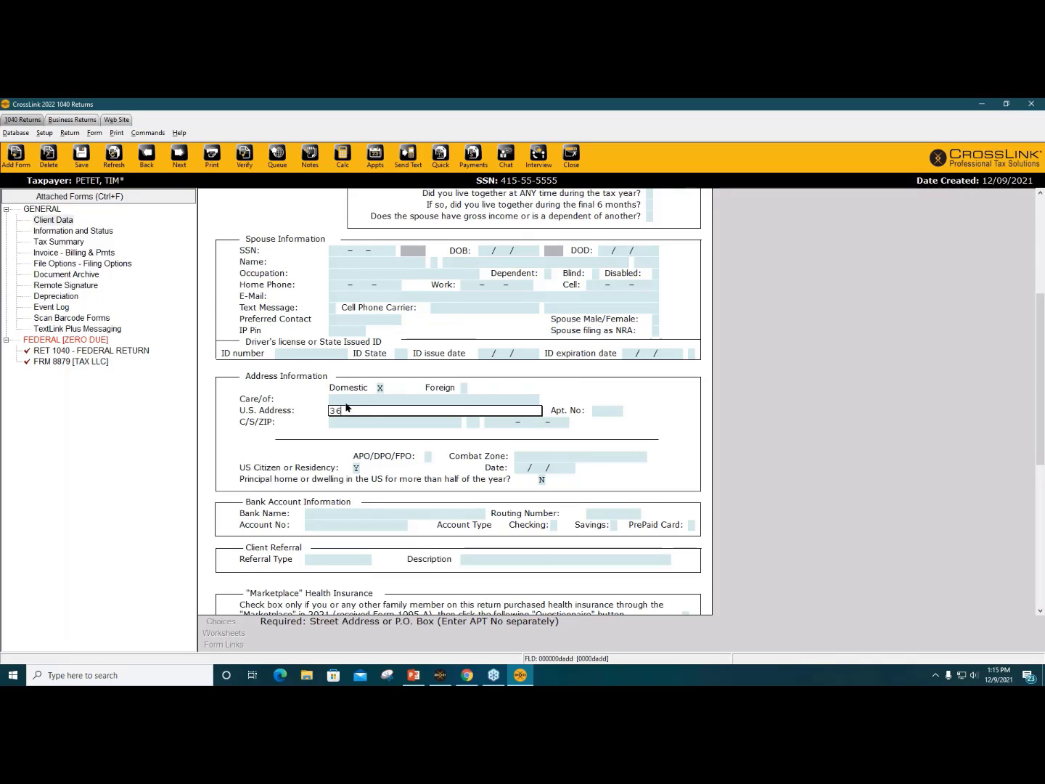
type(" STREET")
key("Tab")
key("Tab")
type("32826")
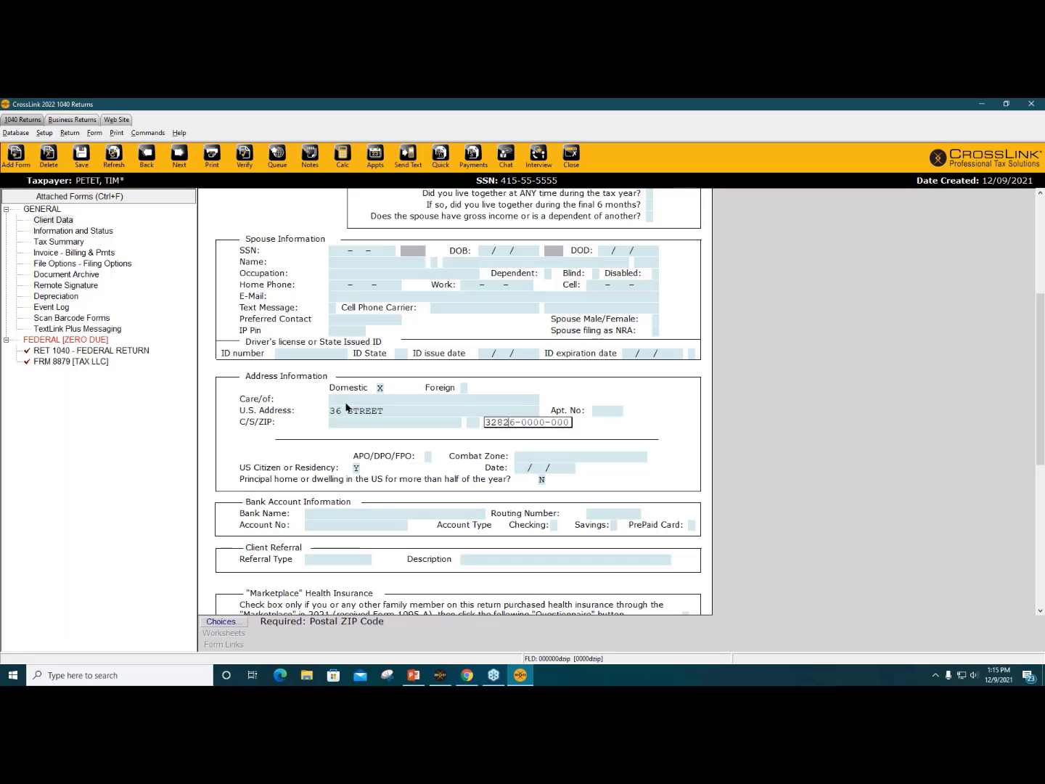
key("Tab")
scroll(348, 409, "down", 5)
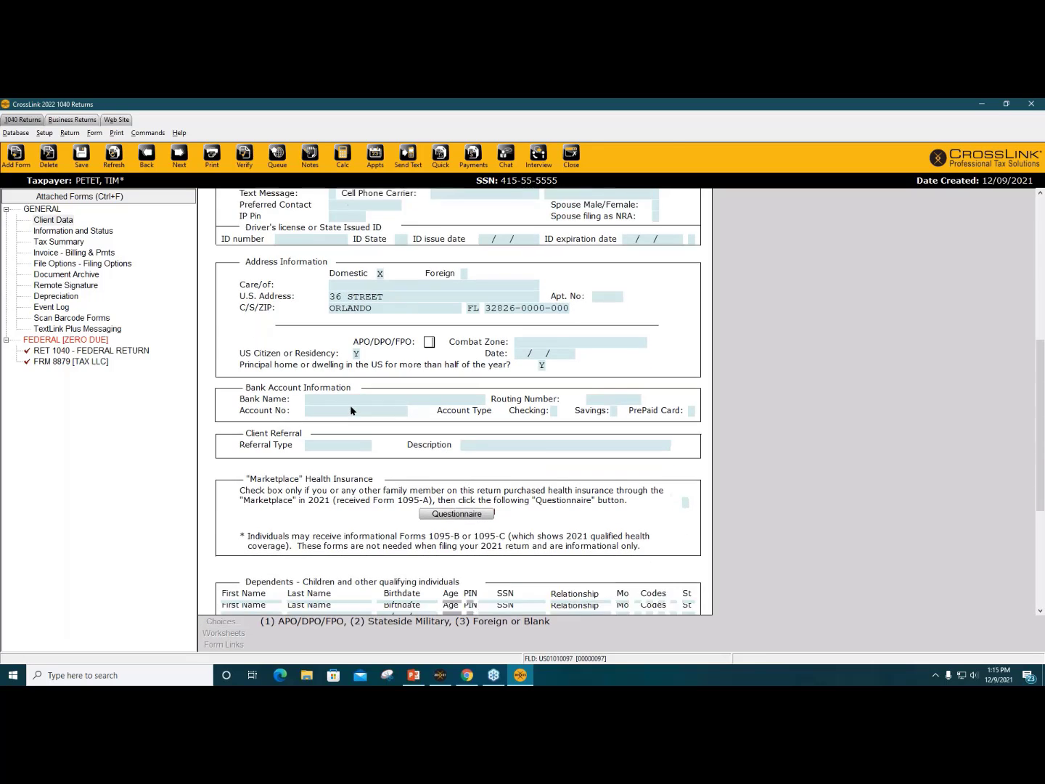
scroll(348, 385, "down", 1)
left_click(339, 318)
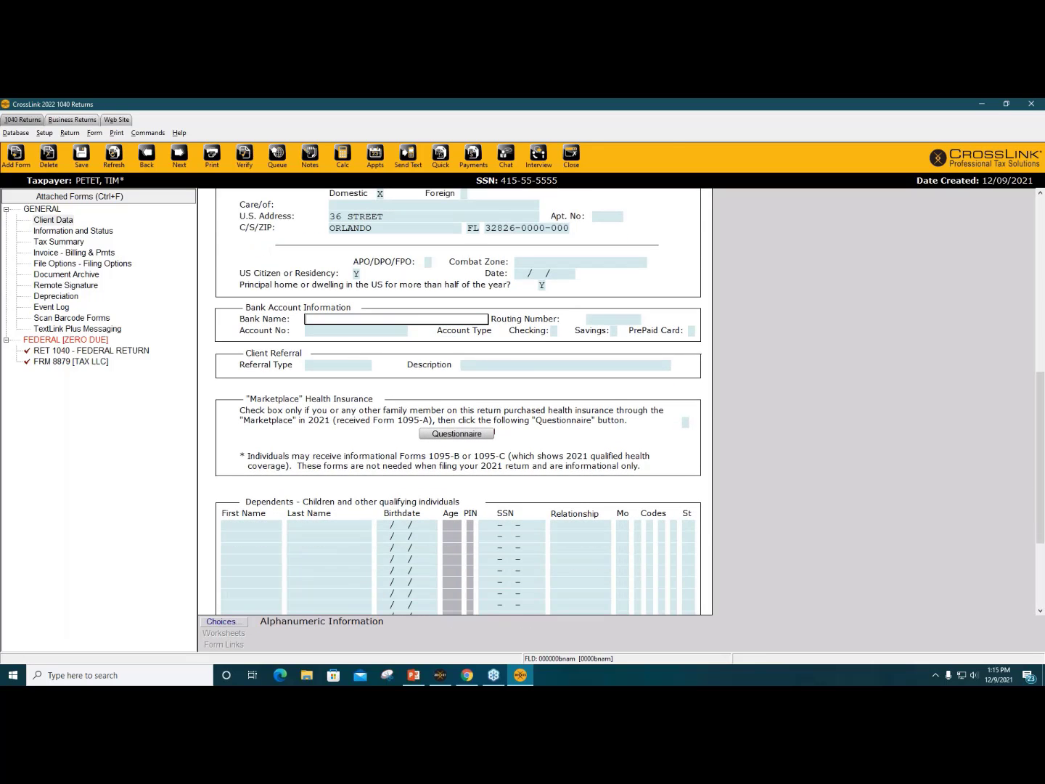
Step: Pick BANK ABC as the bank and enter the account number with its re-entry
key("alt+c")
left_click(340, 319)
left_click(221, 622)
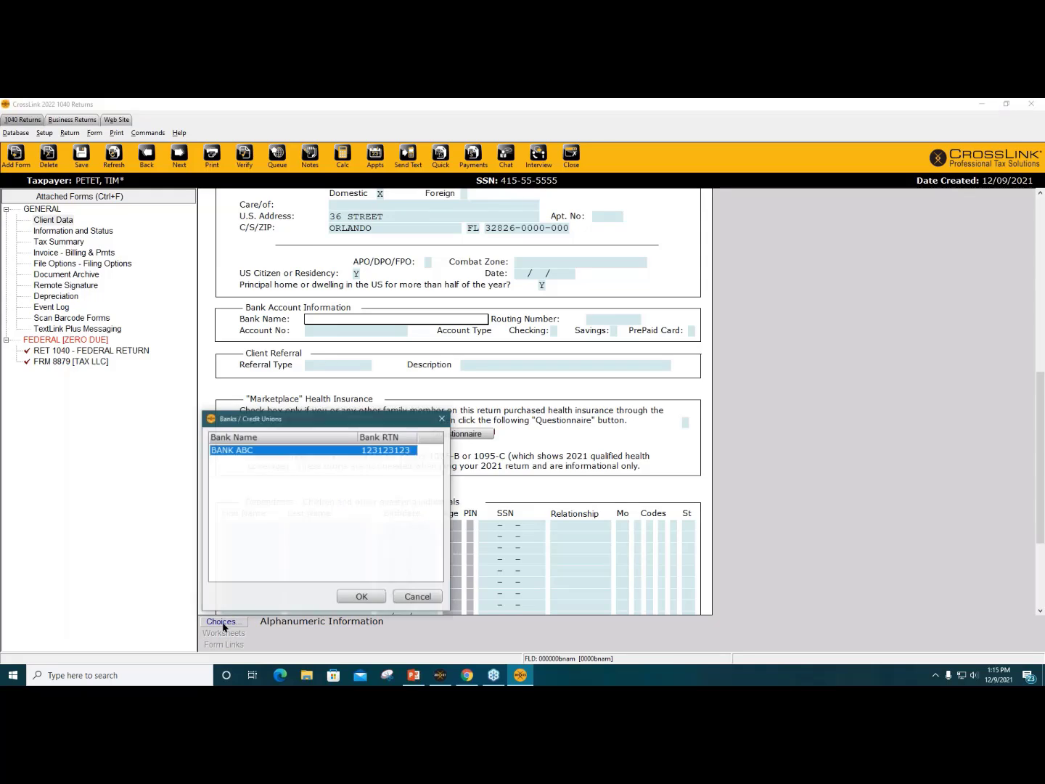
left_click(369, 601)
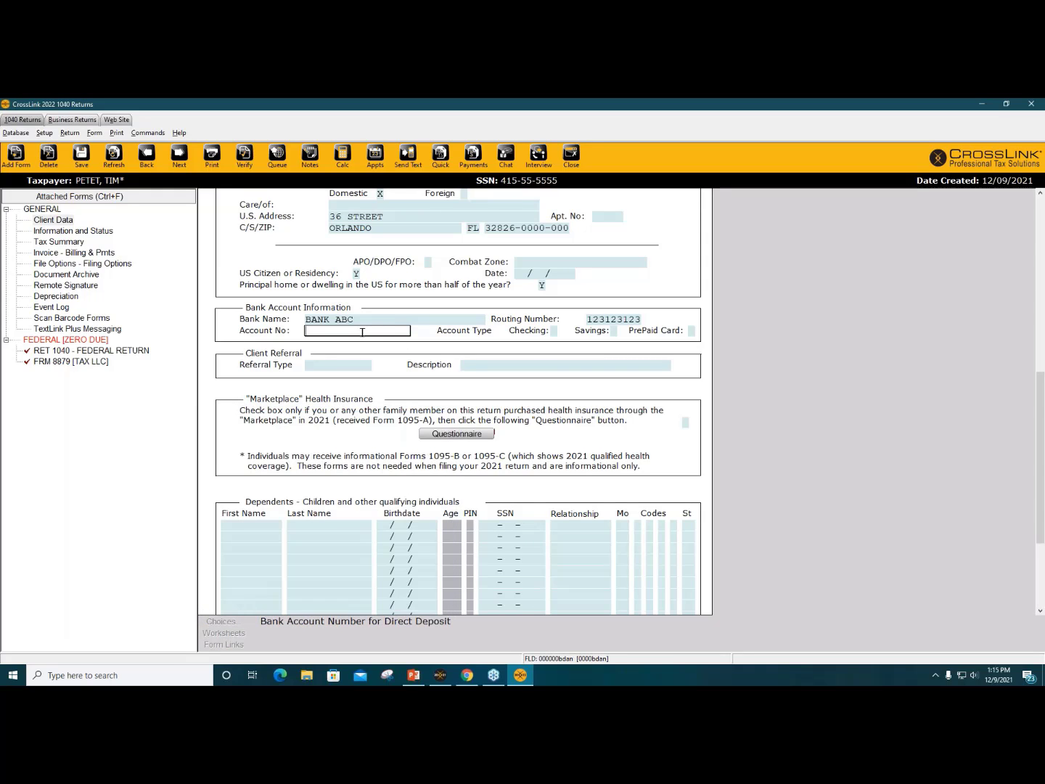
type("123412341234")
key("Tab")
type("1234")
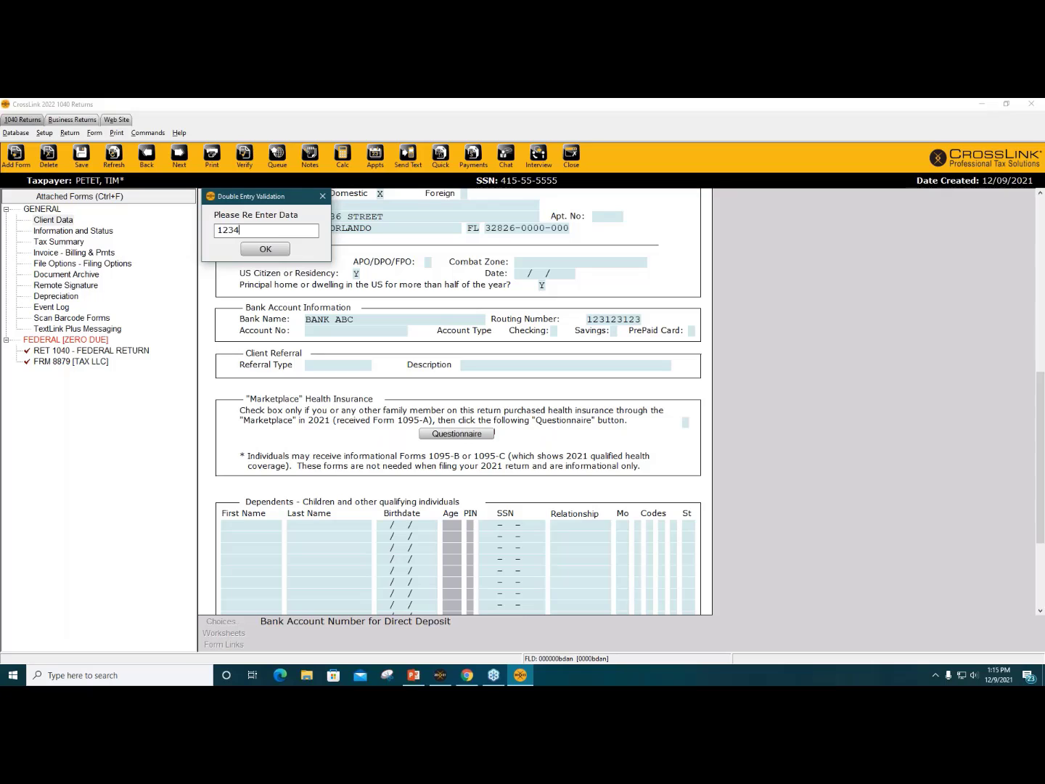
type("123412341234")
key("Return")
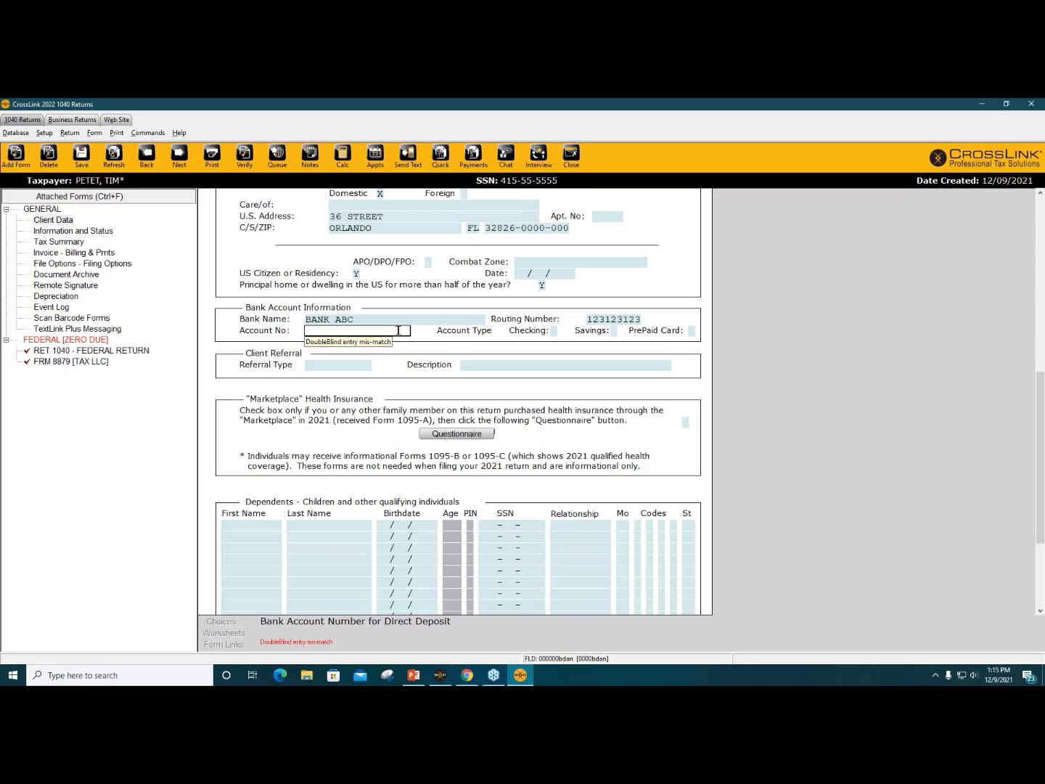
Step: Delete the account number and bank name, leaving only routing number 123123123
type("123412341")
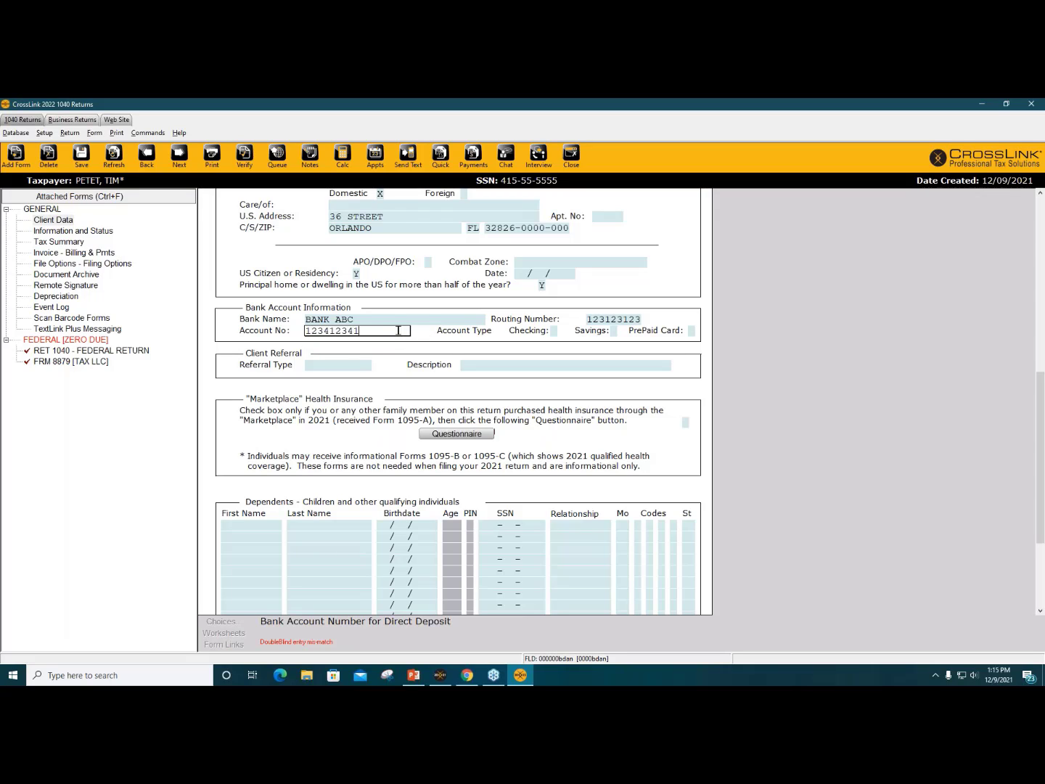
type("235")
key("BackSpace")
type("1234")
left_click_drag(398, 330, 294, 329)
key("BackSpace")
left_click(378, 319)
key("BackSpace")
key("BackSpace")
key("BackSpace")
key("BackSpace")
key("BackSpace")
key("BackSpace")
key("BackSpace")
key("BackSpace")
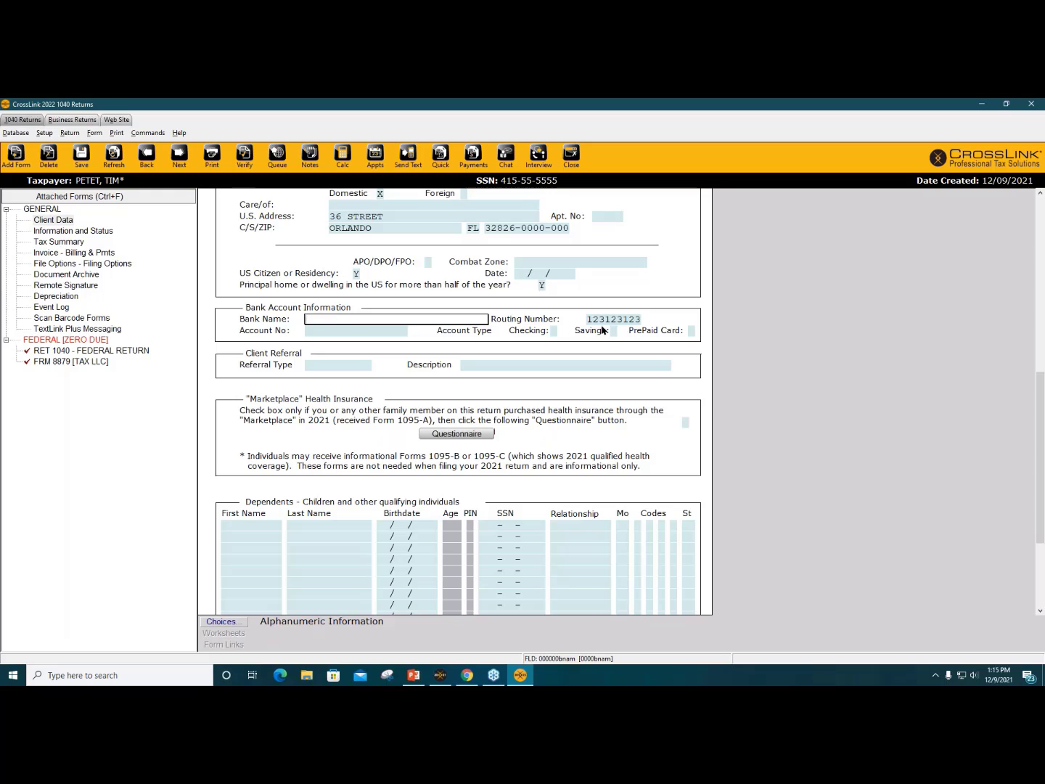
Step: Record the client referral as type SM with description FACEBOOK
left_click(608, 362)
scroll(627, 413, "down", 1)
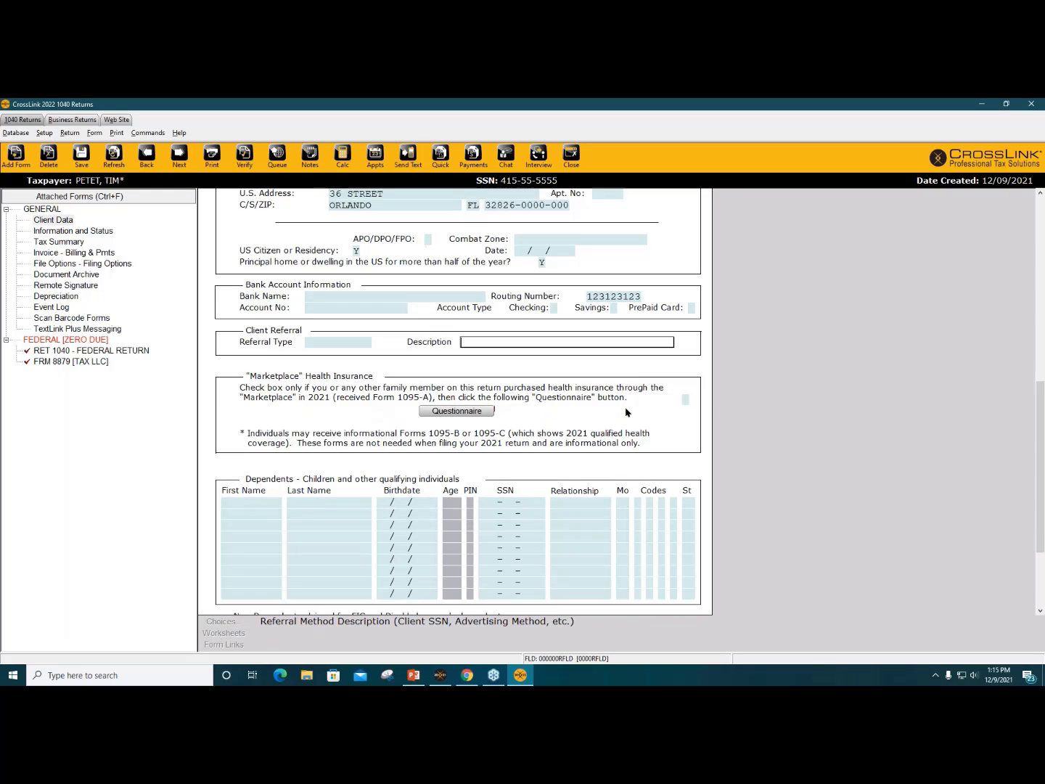
scroll(627, 412, "down", 4)
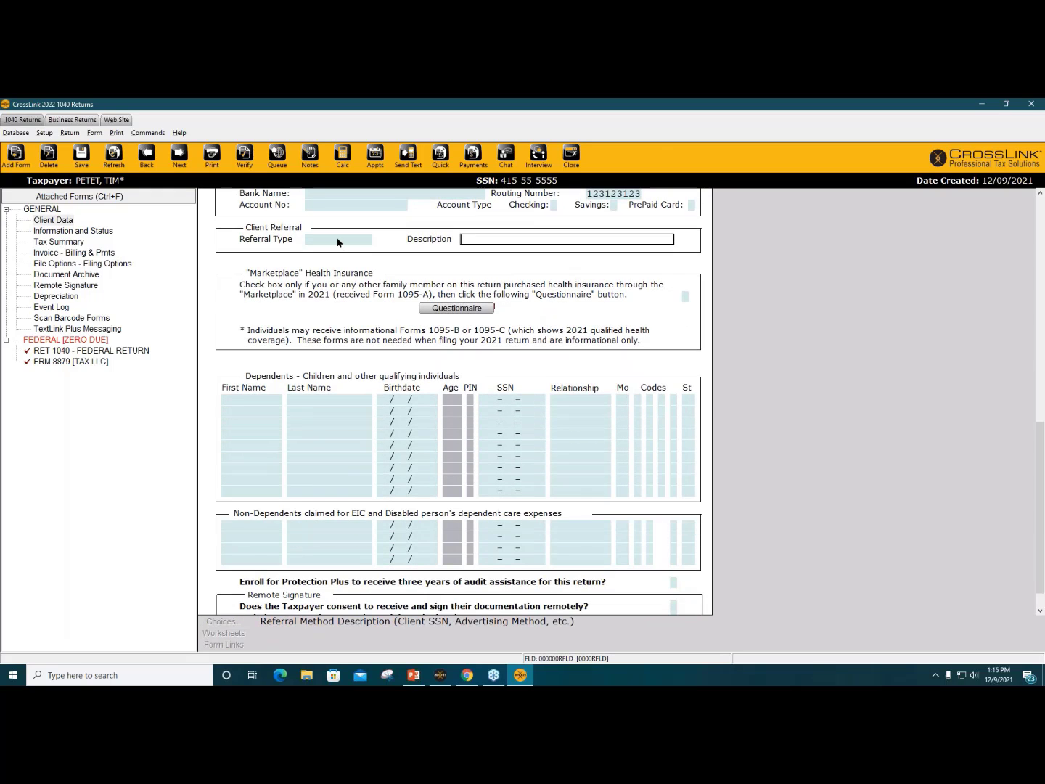
left_click(338, 241)
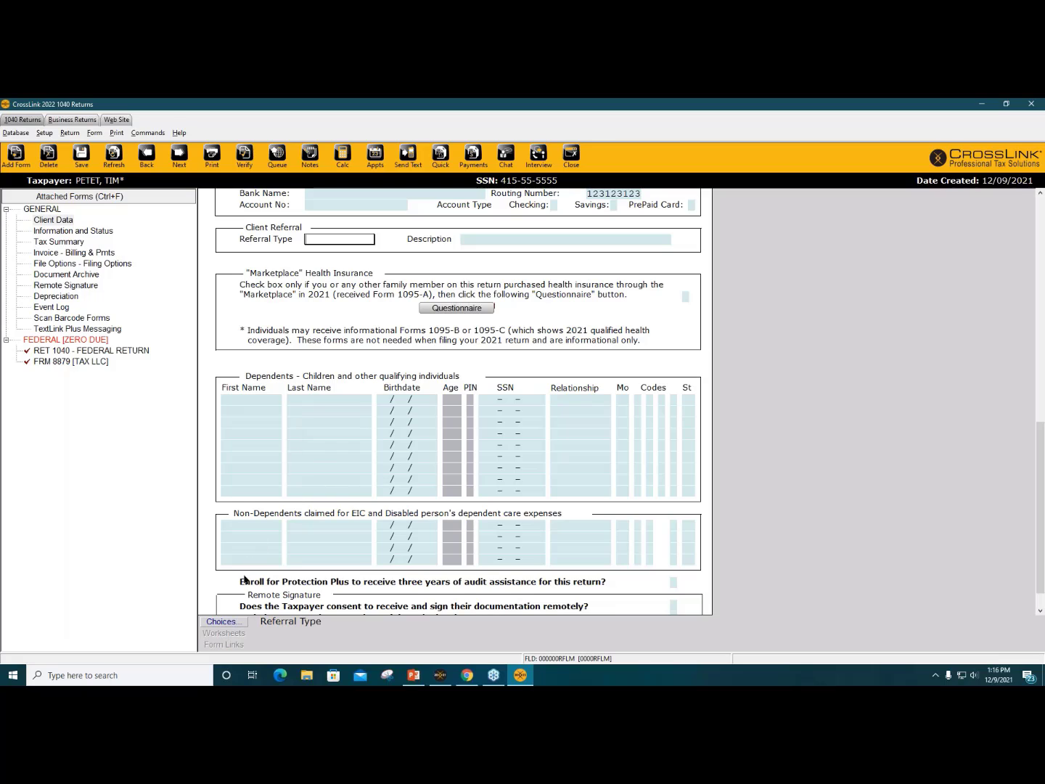
left_click(236, 624)
left_click(26, 137)
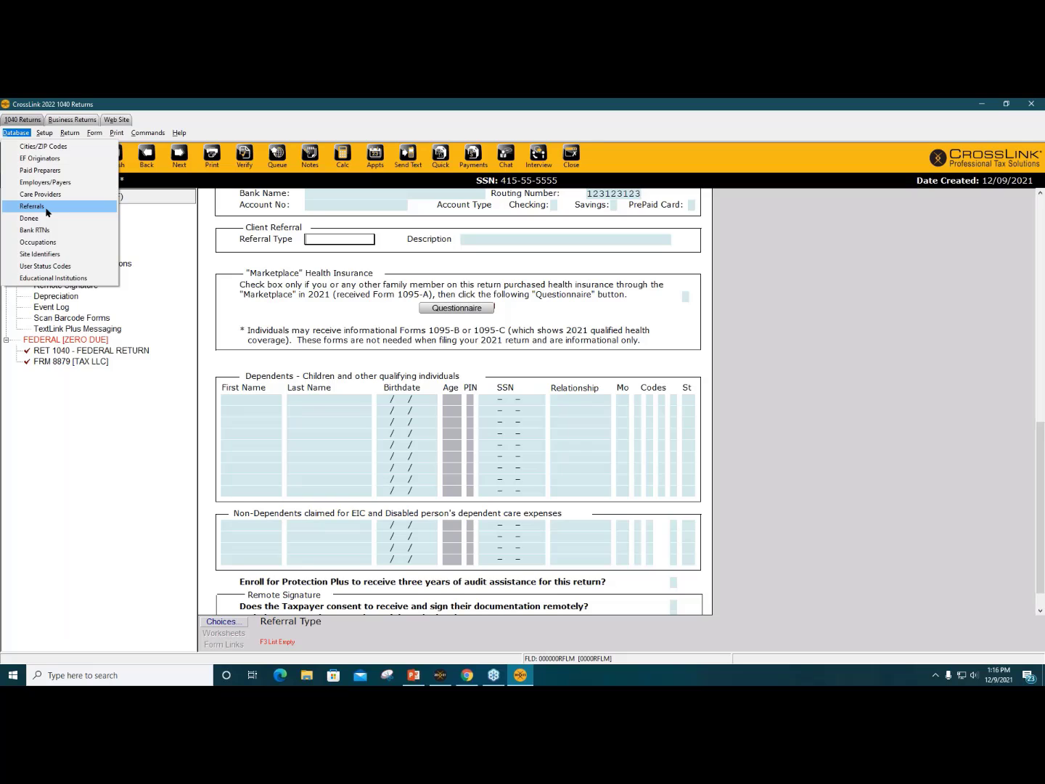
left_click(348, 243)
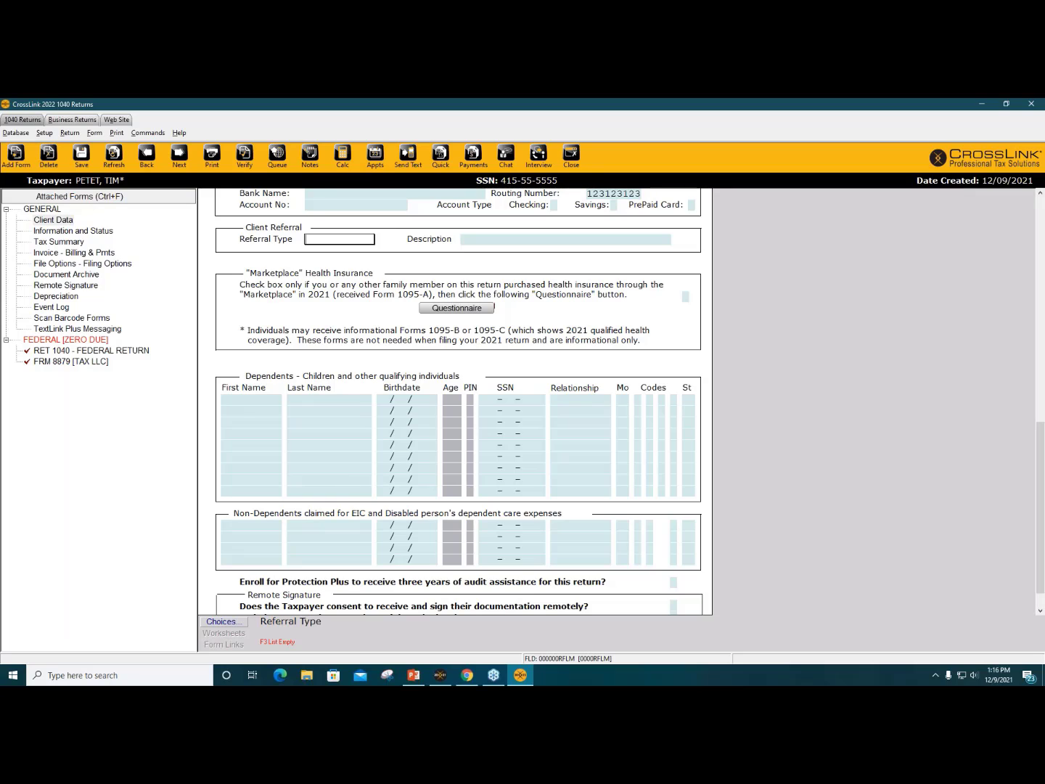
key("Tab")
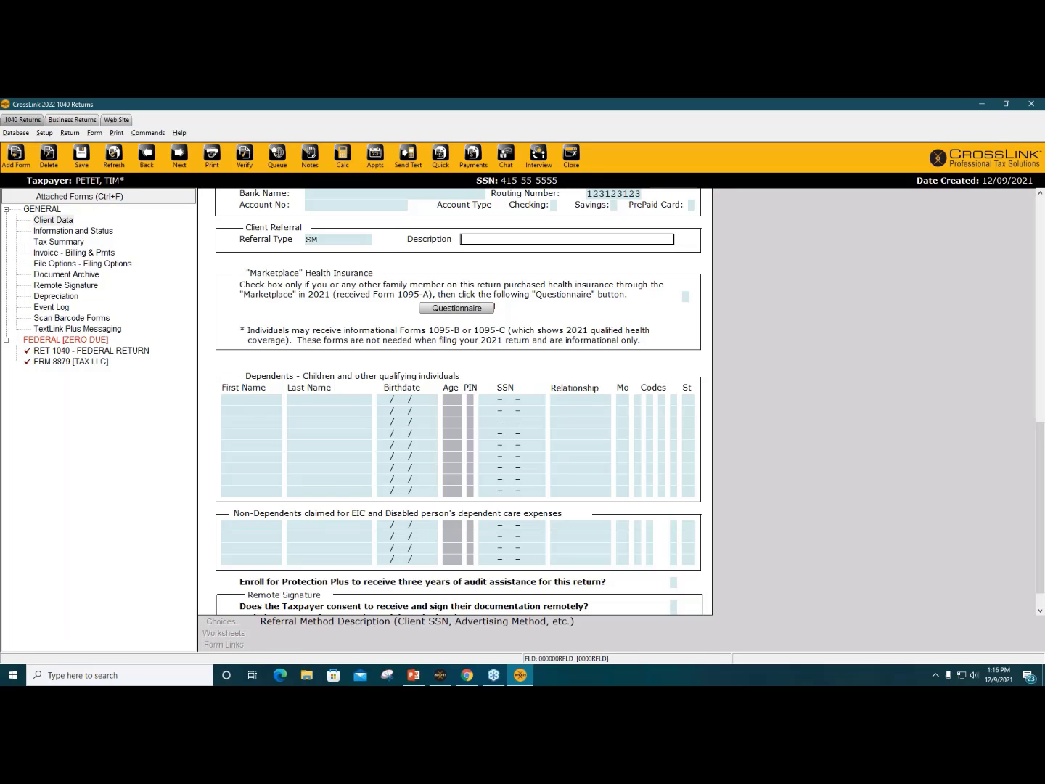
type("FACEBOOK")
key("Tab")
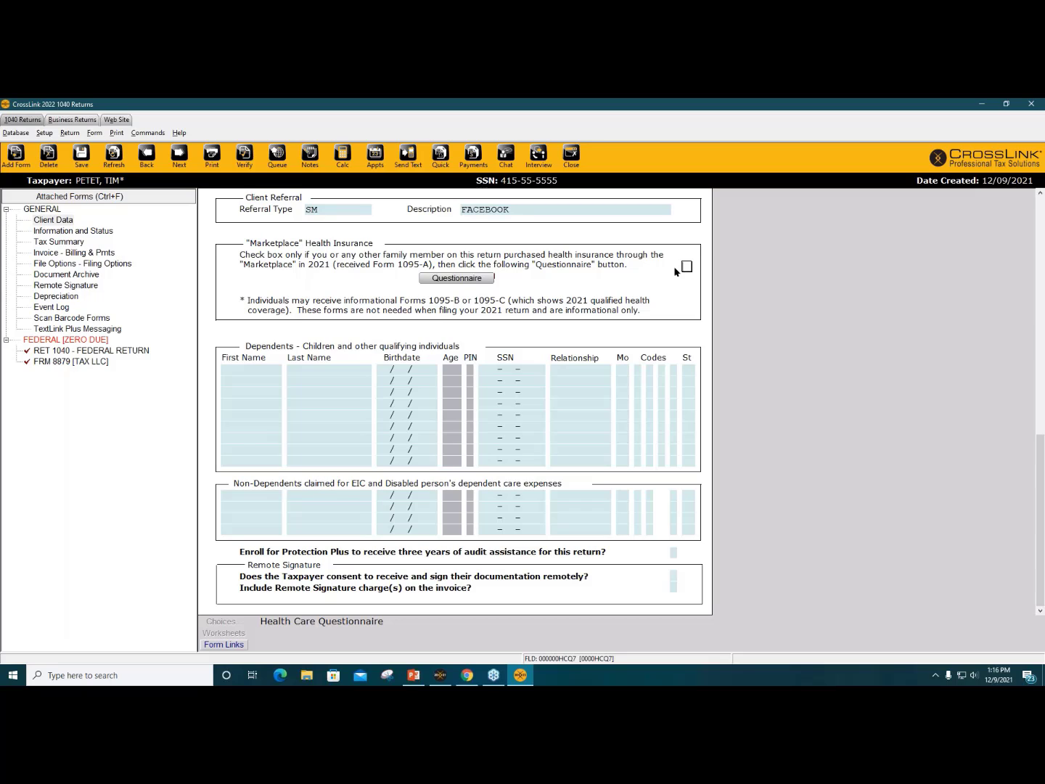
Step: Answer No to the Marketplace health insurance question and glance at the ACA premium tax credit form
left_click(475, 280)
left_click(554, 401)
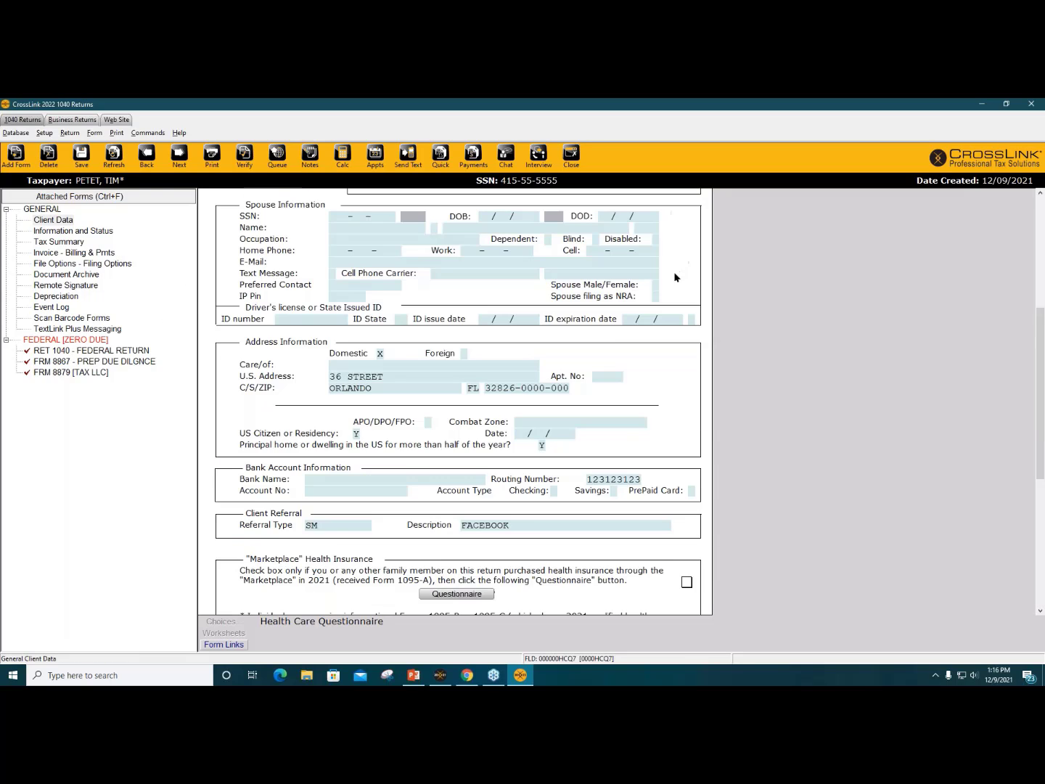
left_click(687, 582)
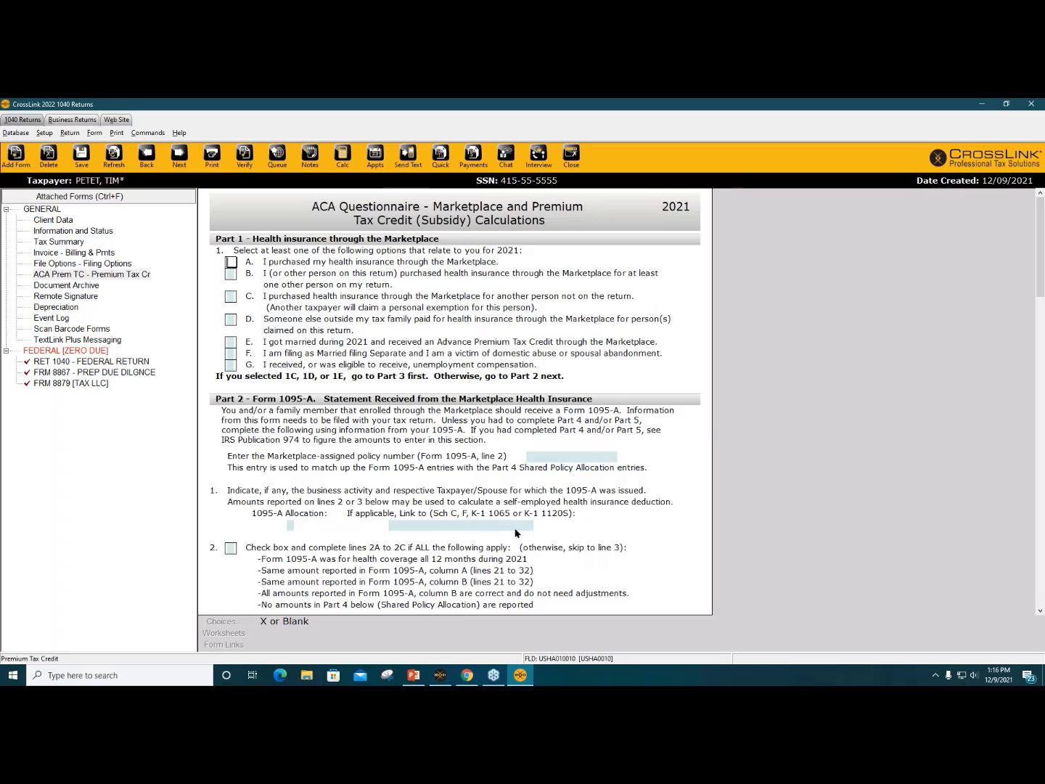
left_click(127, 274)
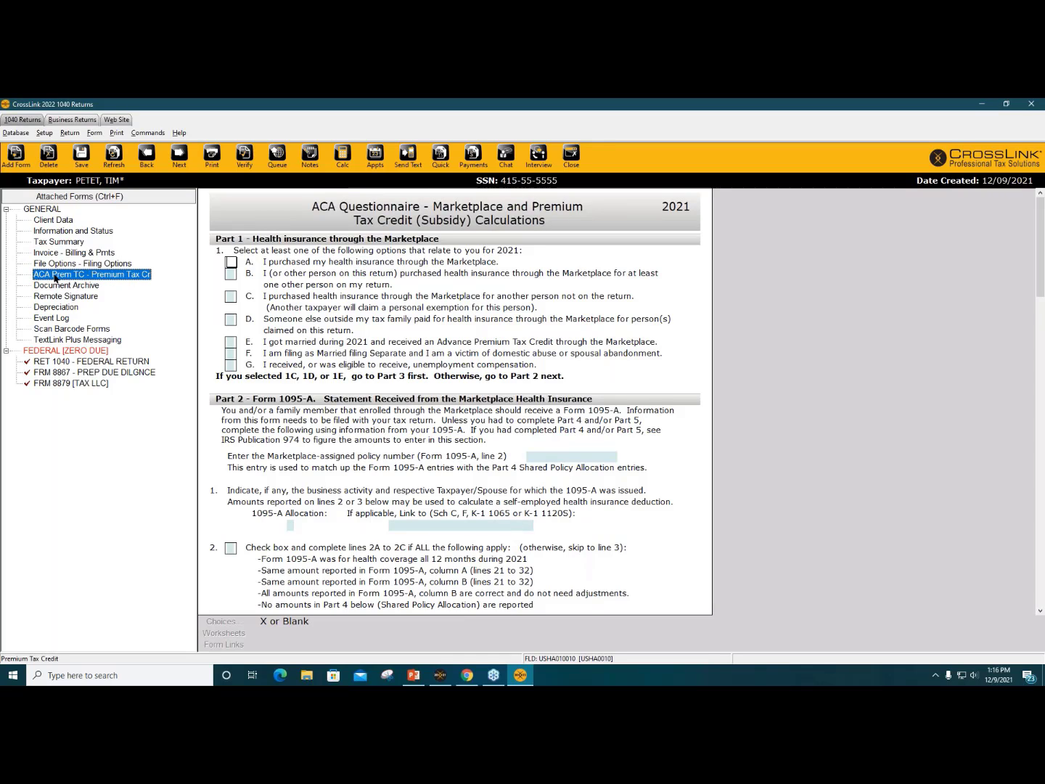
Step: Return to the Client Data form and scroll down to the Dependents section
left_click(56, 221)
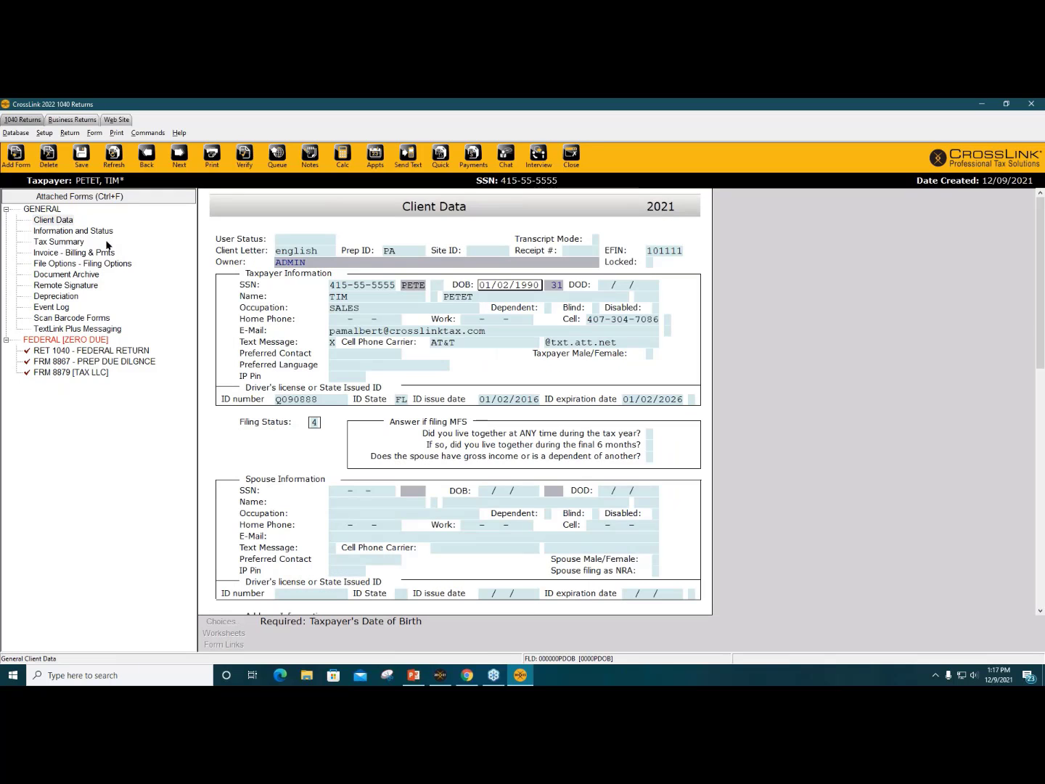
scroll(444, 457, "down", 3)
scroll(506, 458, "down", 10)
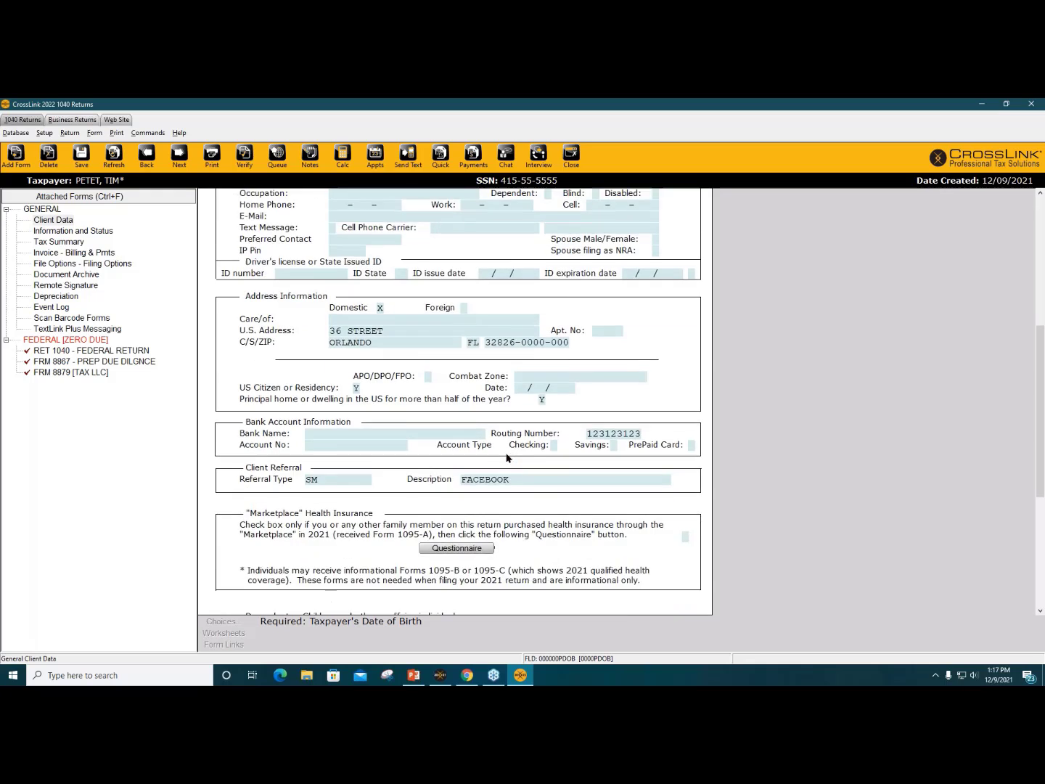
scroll(507, 458, "down", 3)
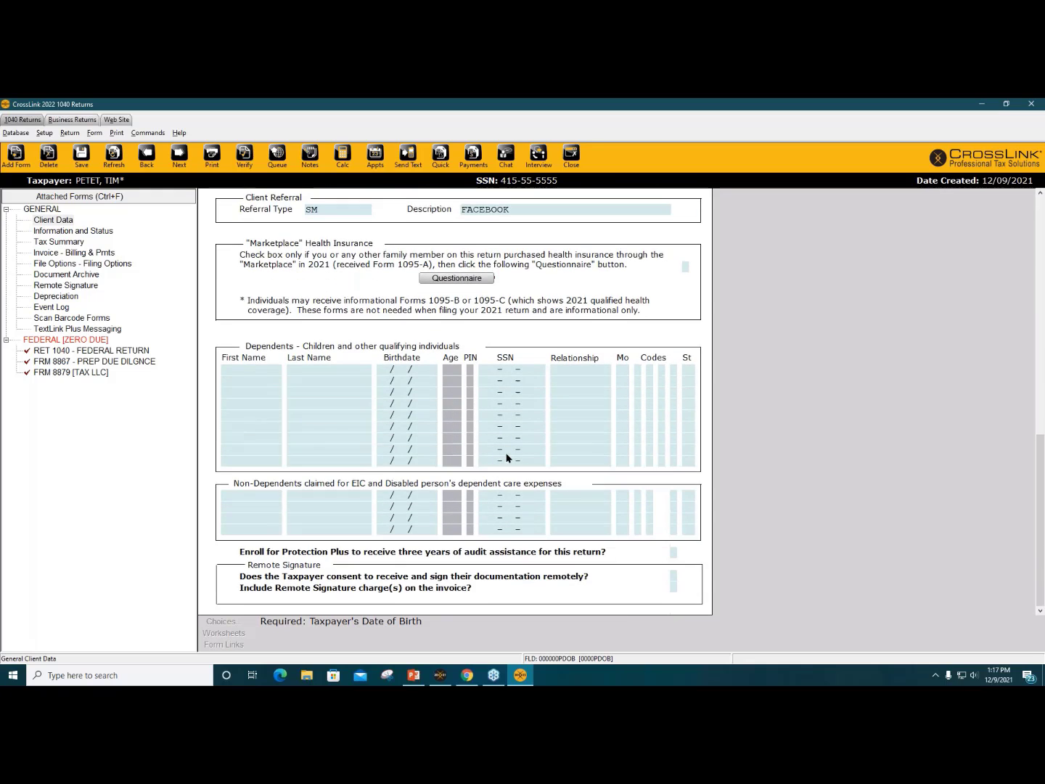
left_click(258, 369)
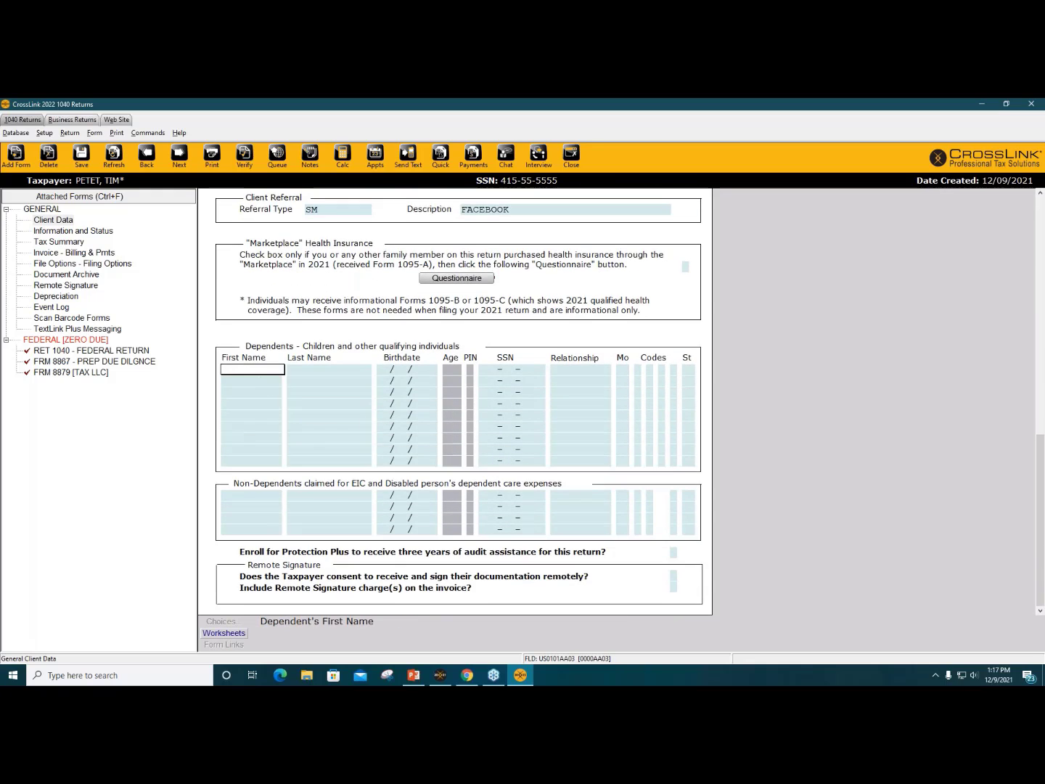
key("Tab")
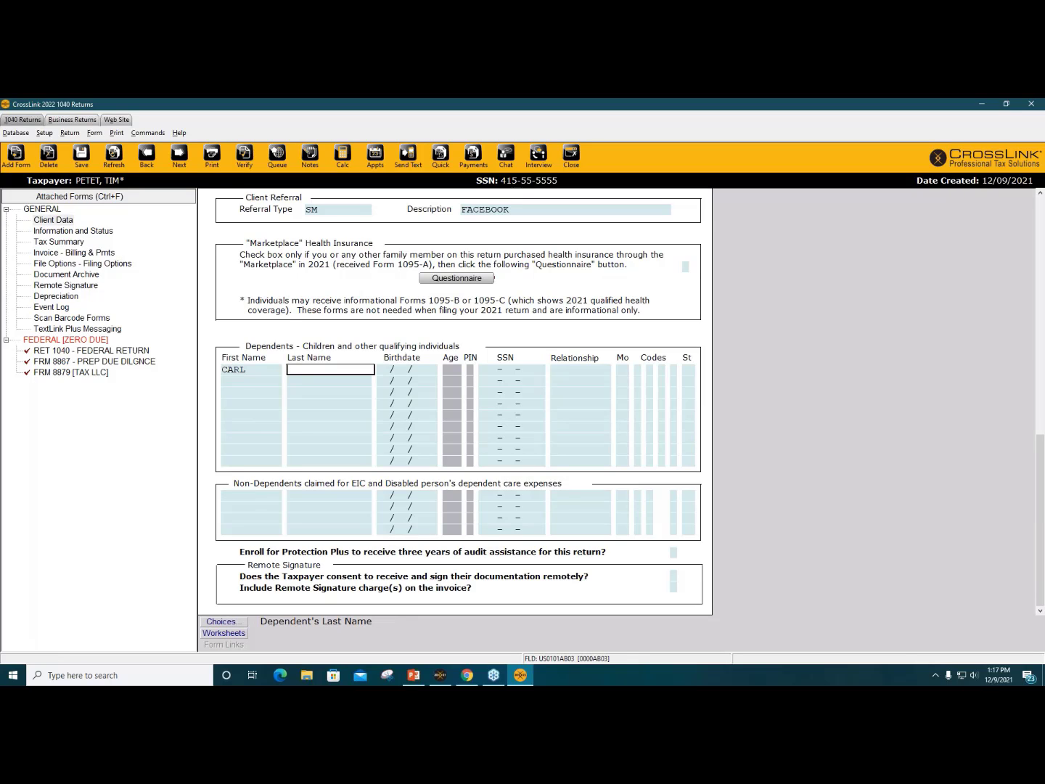
key("Tab")
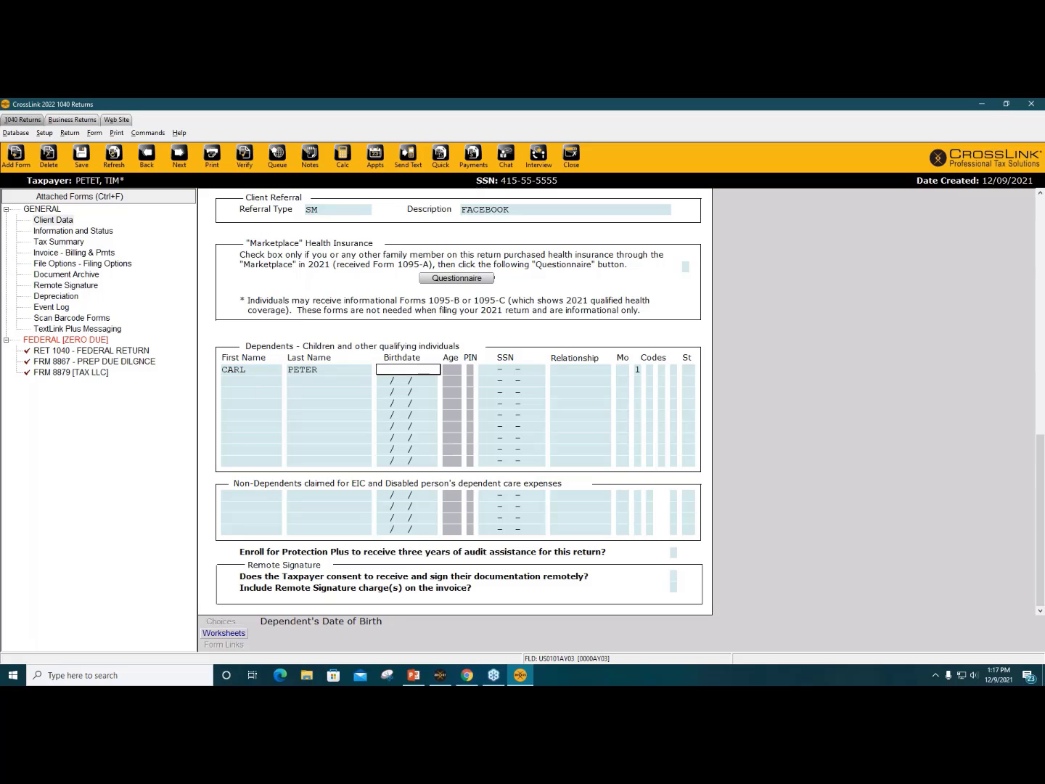
type("02/03/2016")
key("Tab")
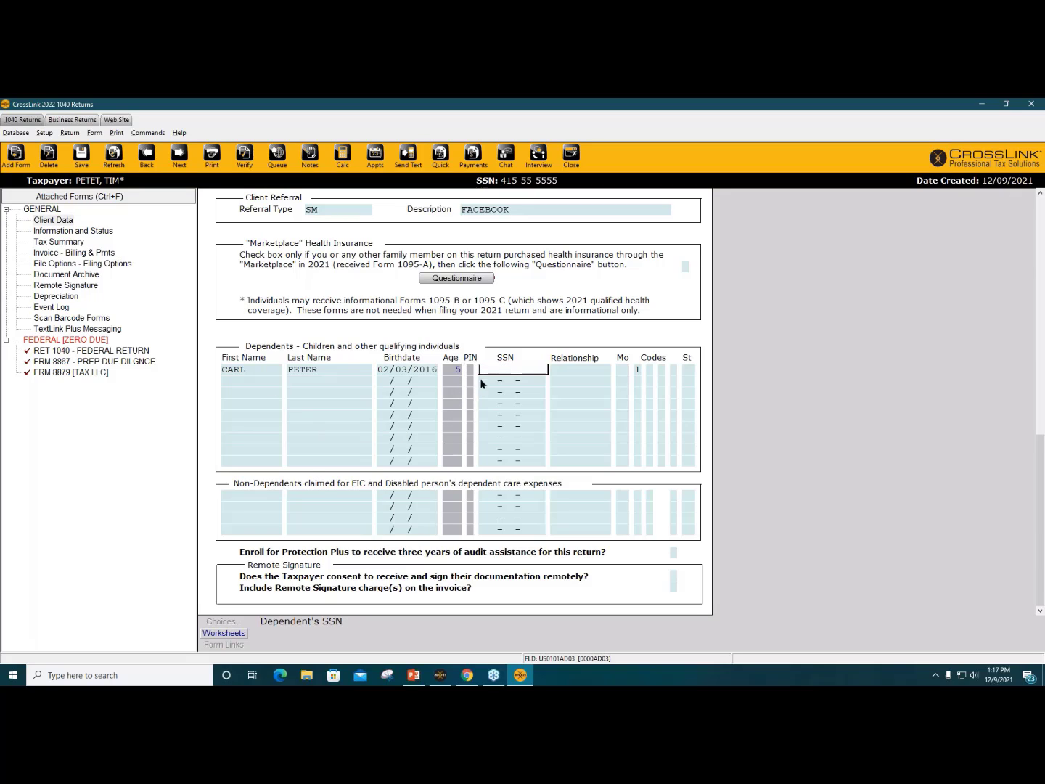
Step: Add the dependent's SSN, relationship SON and 12 months lived with the taxpayer
key("Tab")
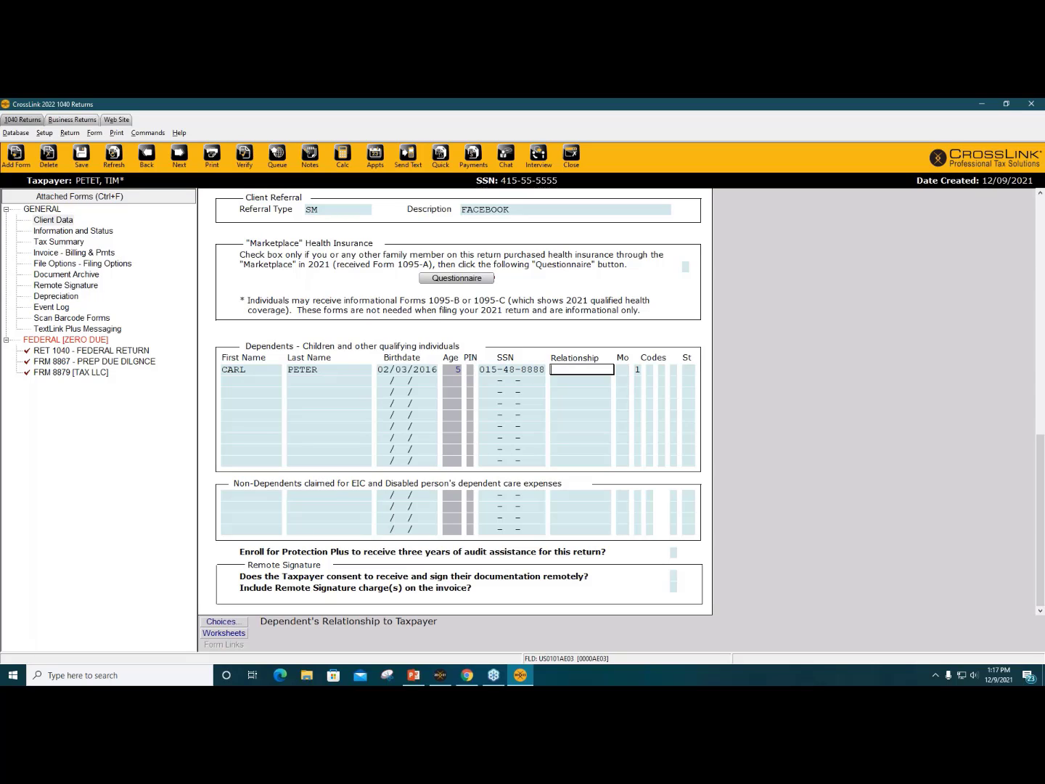
type("D")
type("SON")
key("Tab")
type("1")
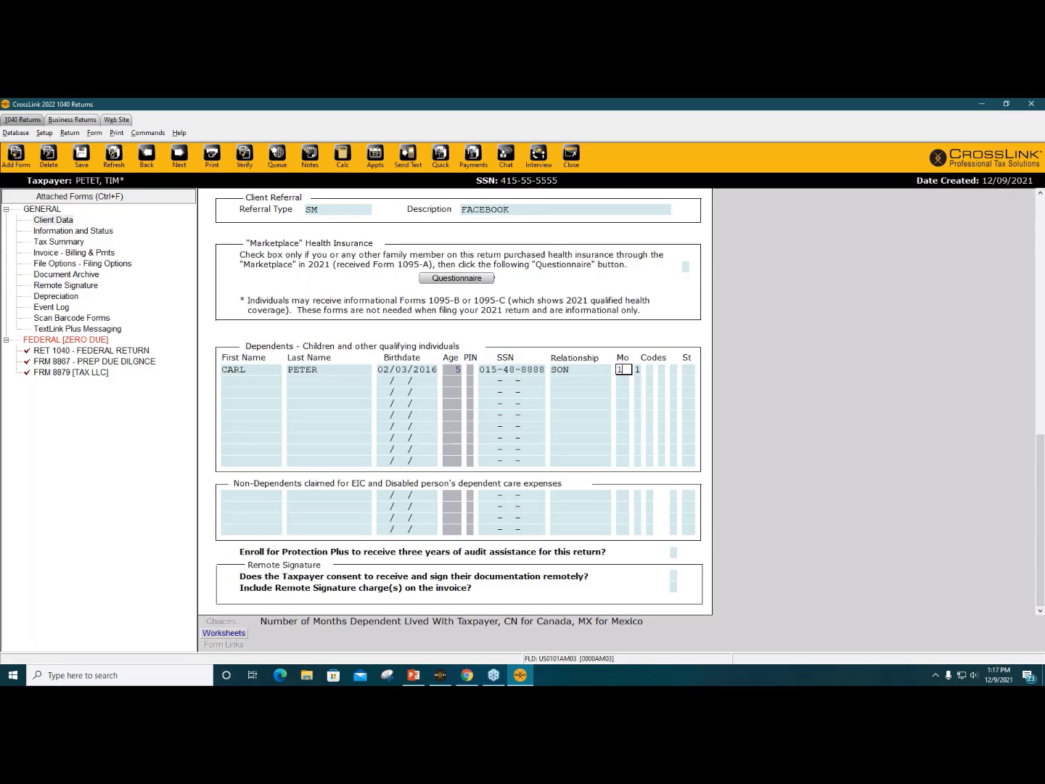
type("2")
key("Tab")
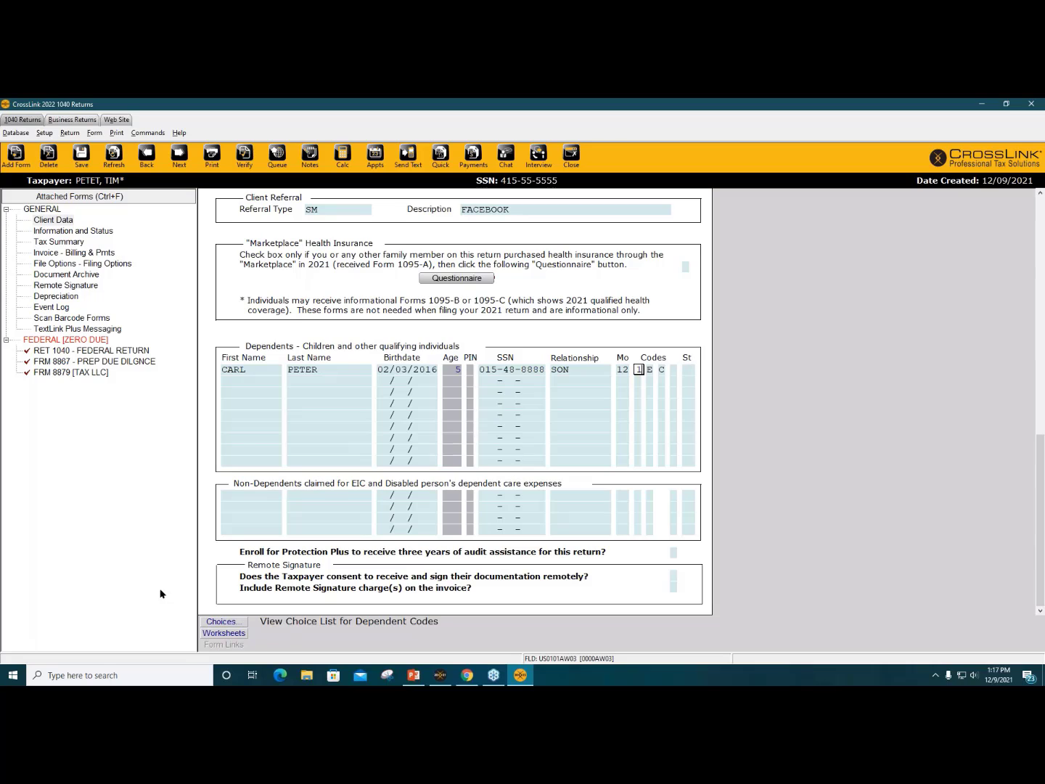
Step: Leave the dependent exemption code unchanged and check the child tax credit code
left_click(222, 622)
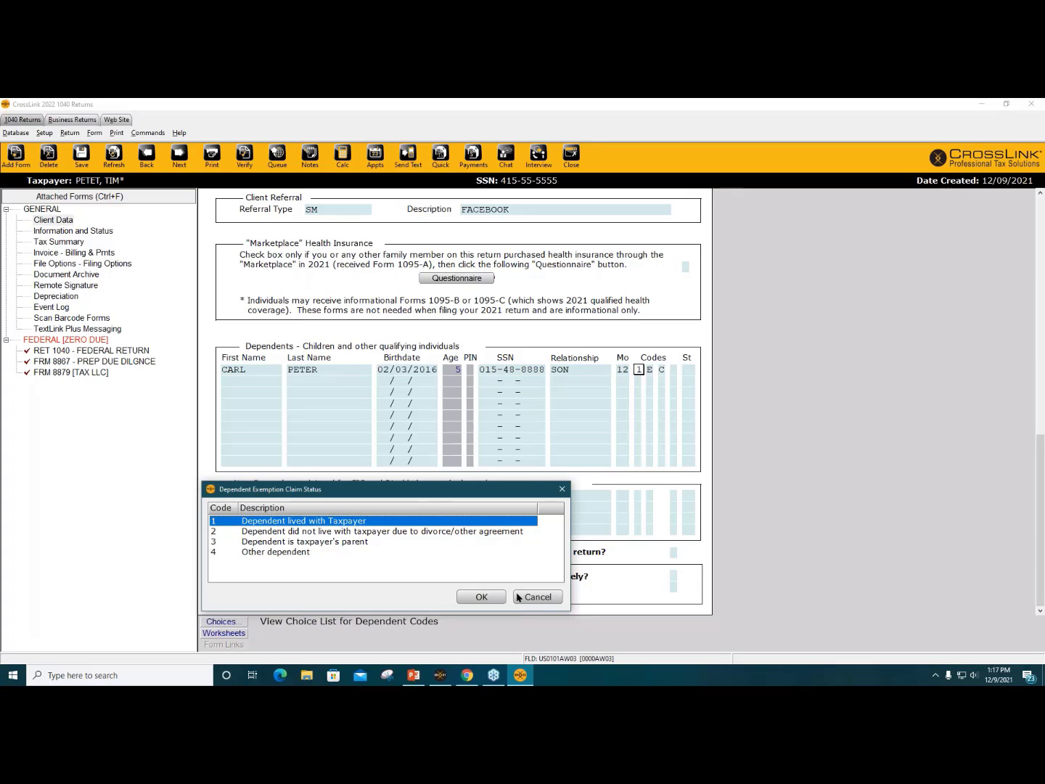
left_click(543, 597)
key("Tab")
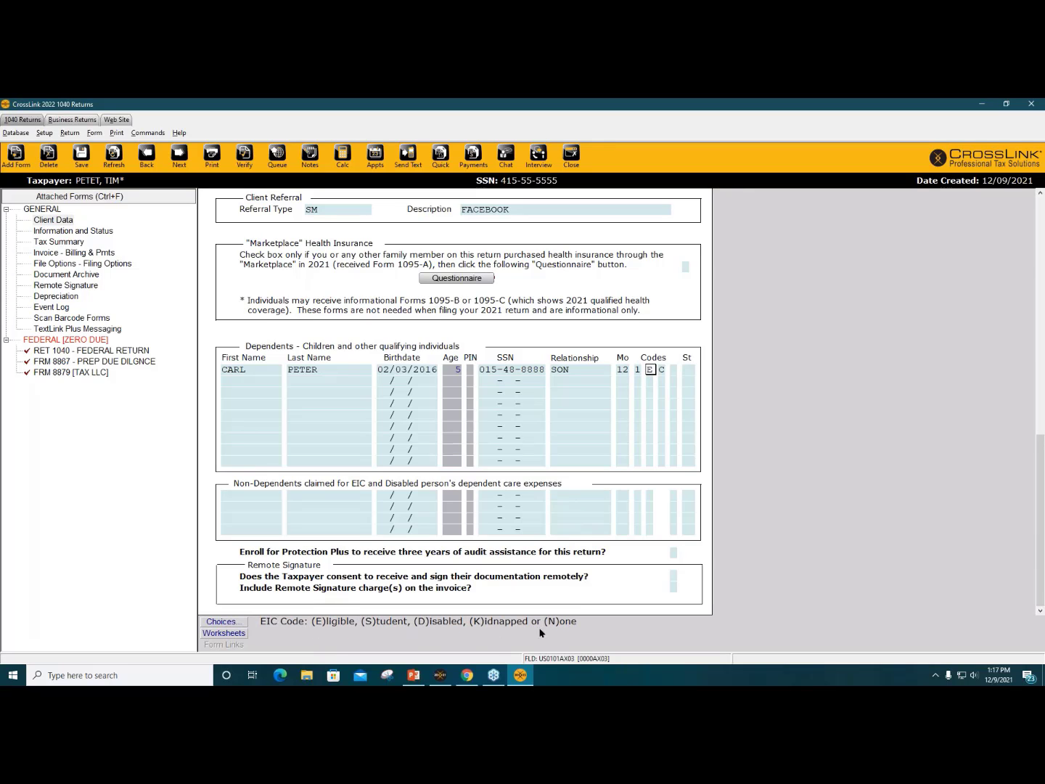
left_click(662, 371)
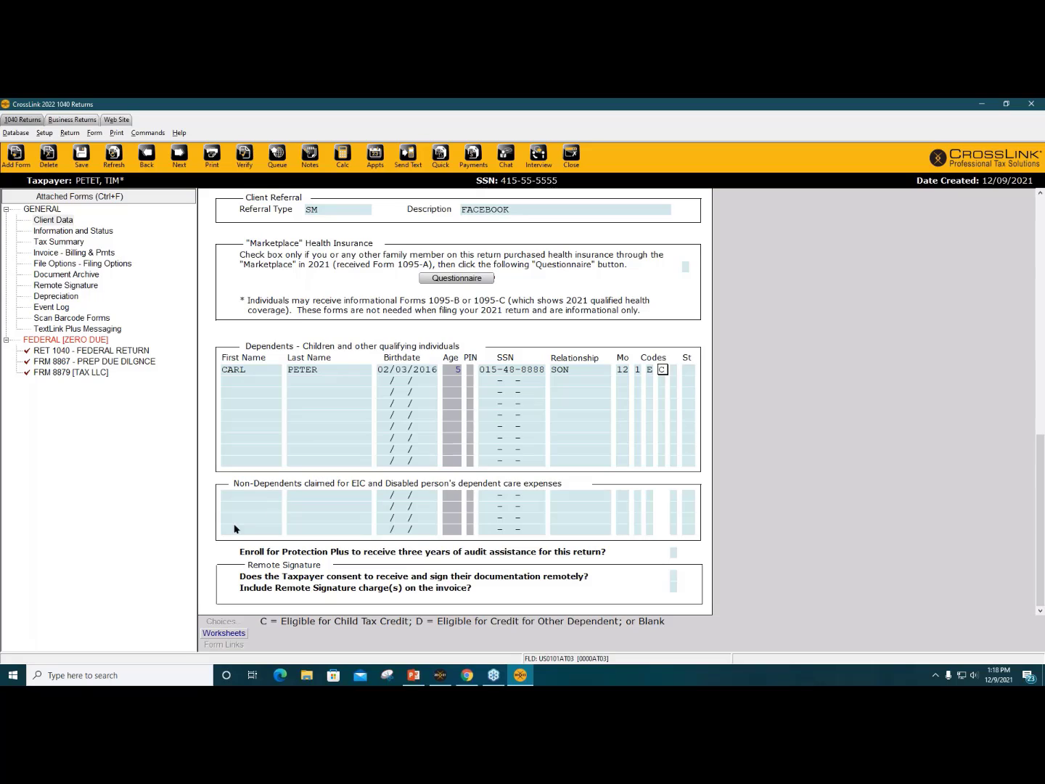
left_click(154, 535)
Step: Scroll back to the top of Client Data and bring up the All Forms & Schedules list
left_click(262, 334)
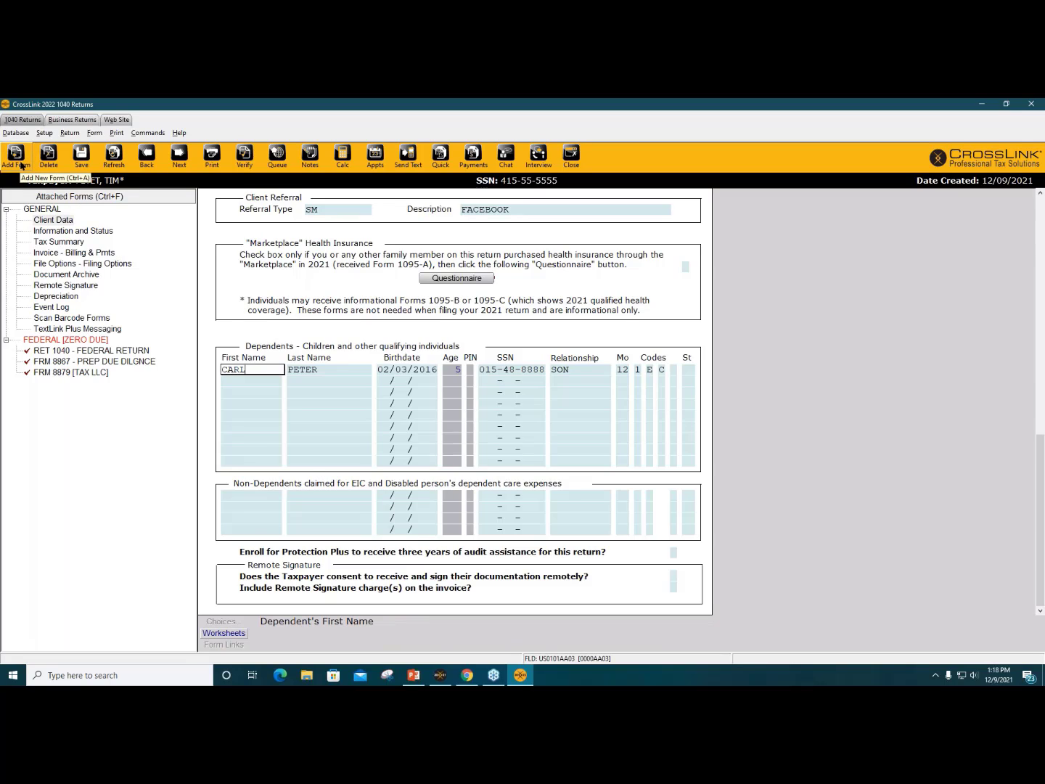
scroll(257, 469, "up", 3)
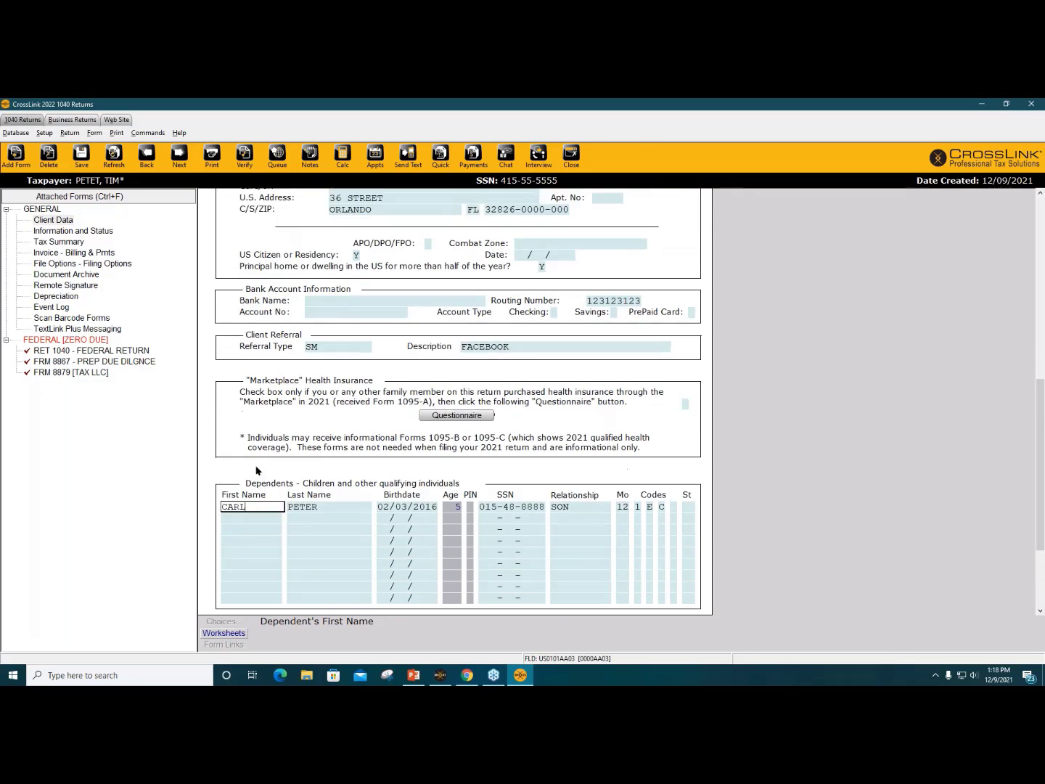
scroll(257, 470, "up", 2)
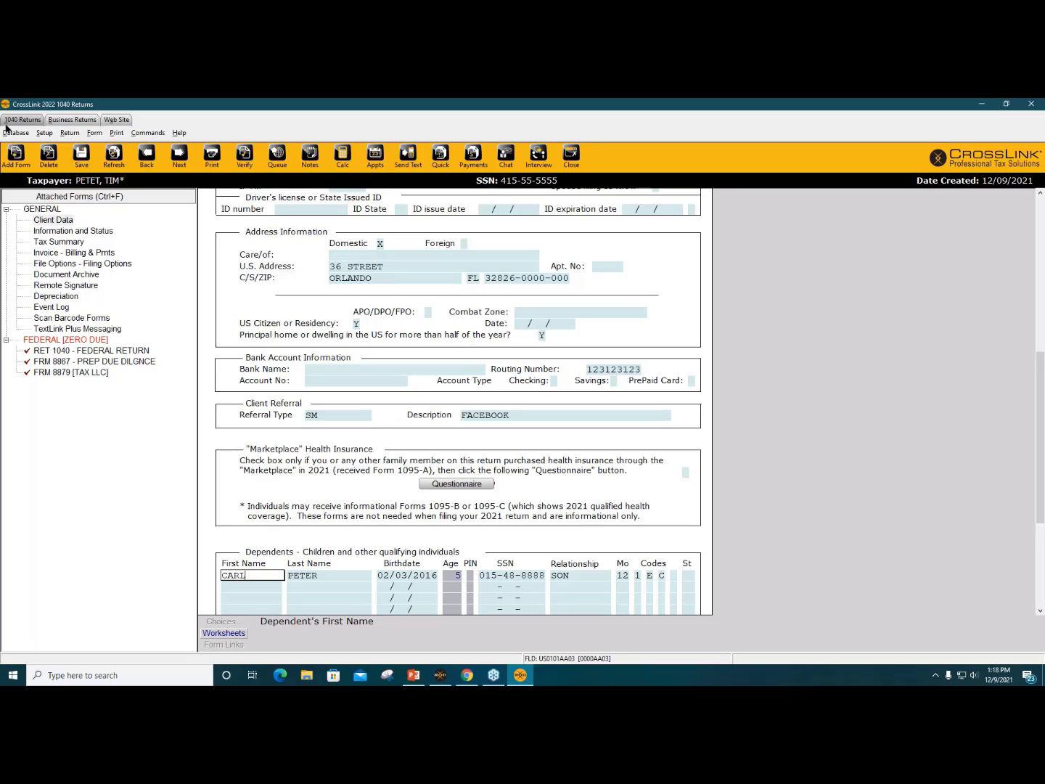
left_click(14, 169)
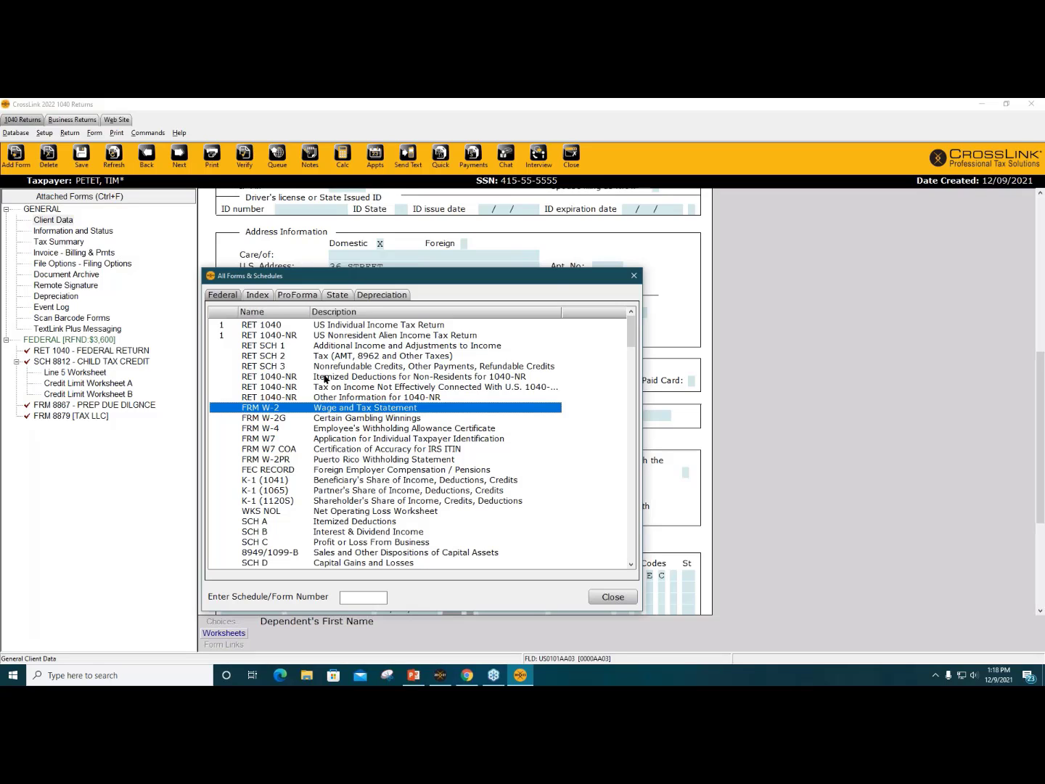
Step: Search the forms index for 'chil', then add FRM W-2 from the Federal forms list
left_click(640, 277)
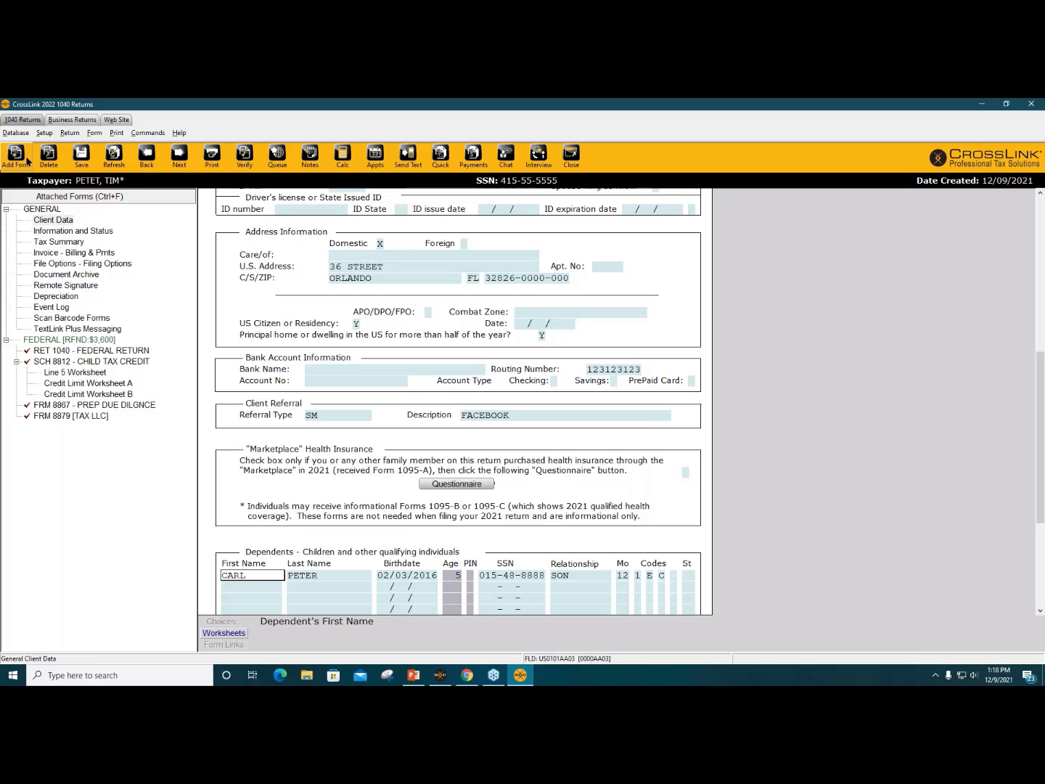
left_click(14, 162)
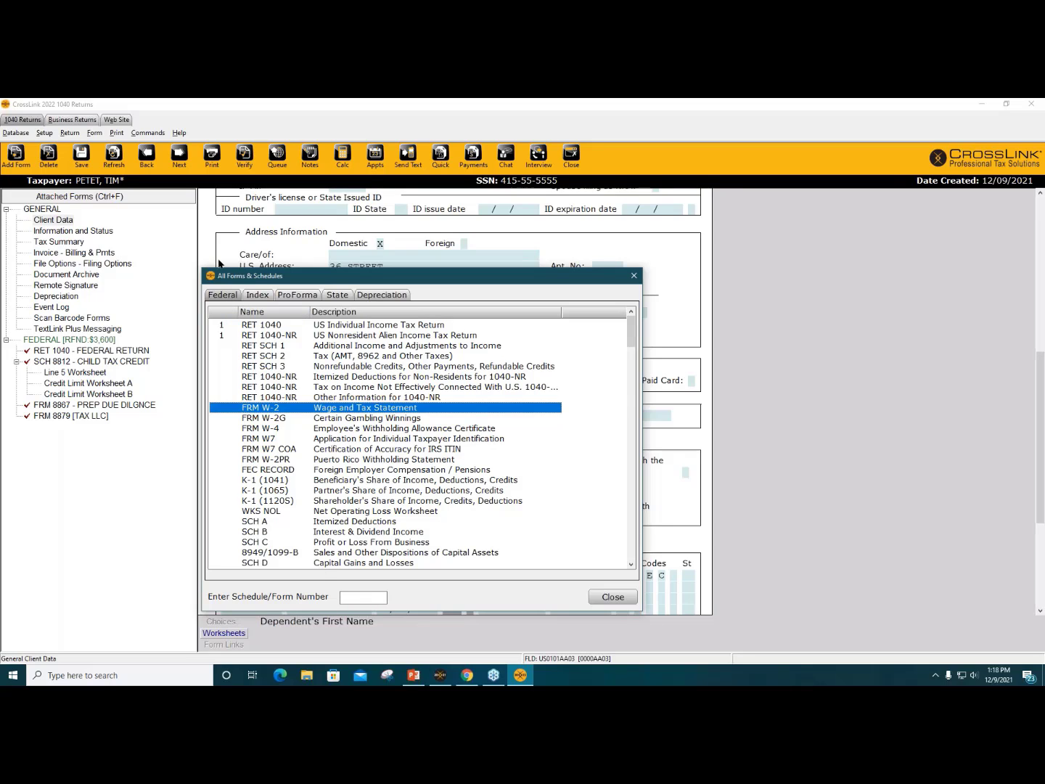
left_click(260, 297)
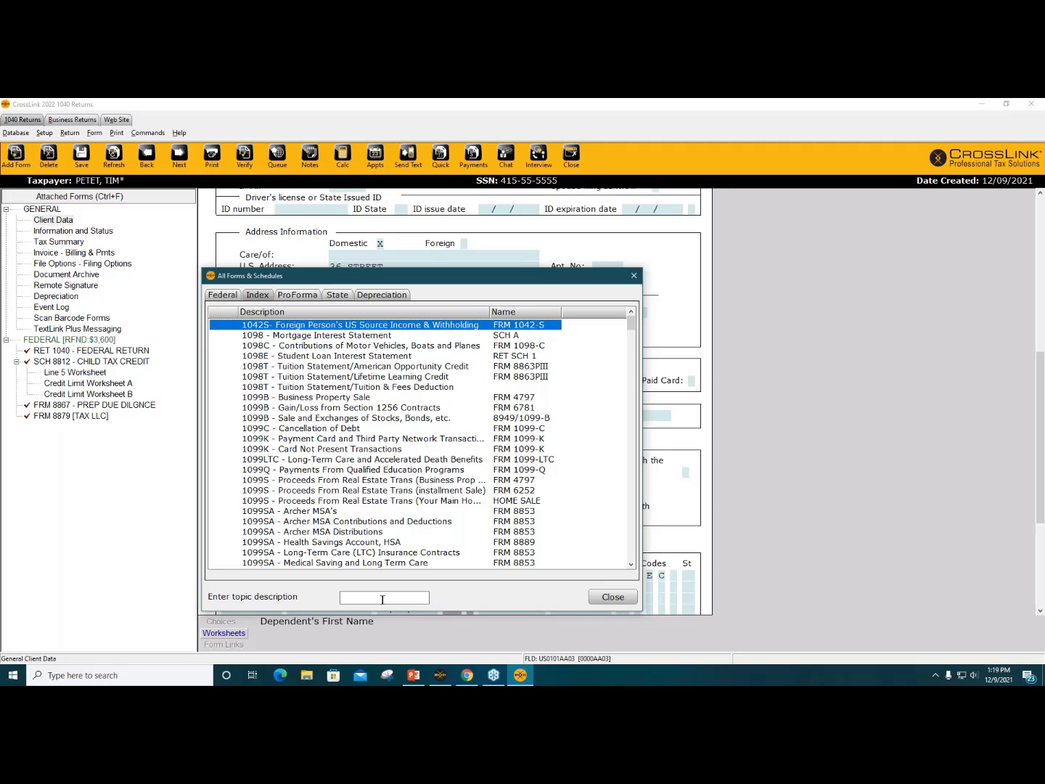
type("child")
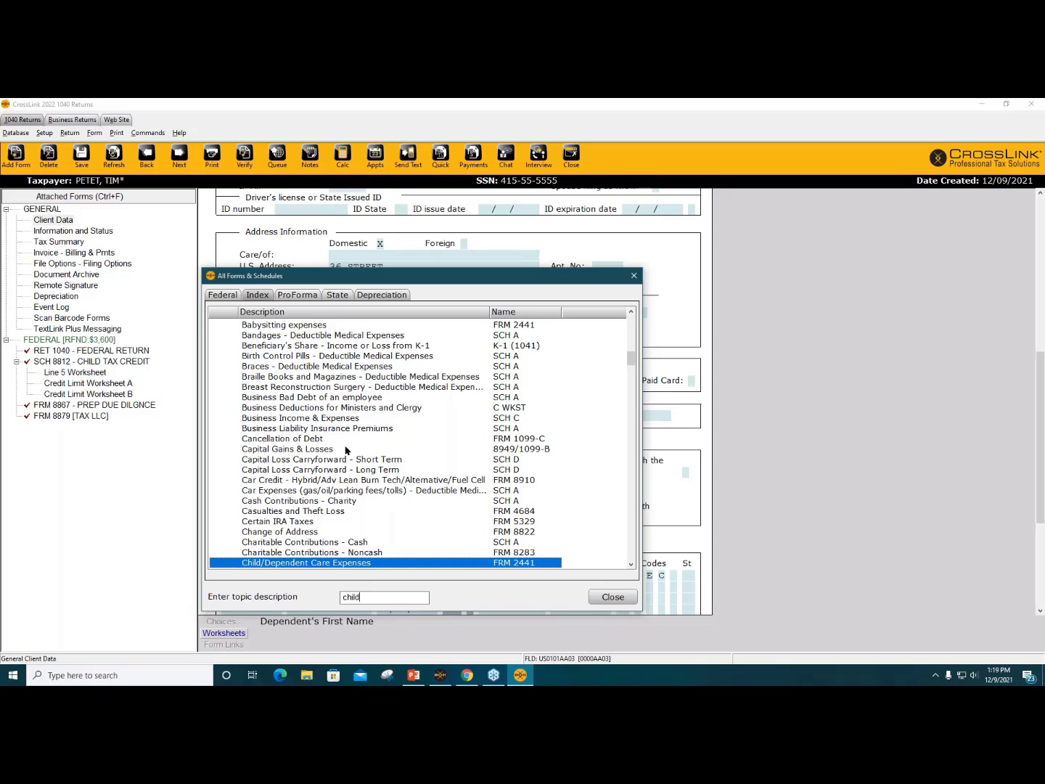
left_click(224, 295)
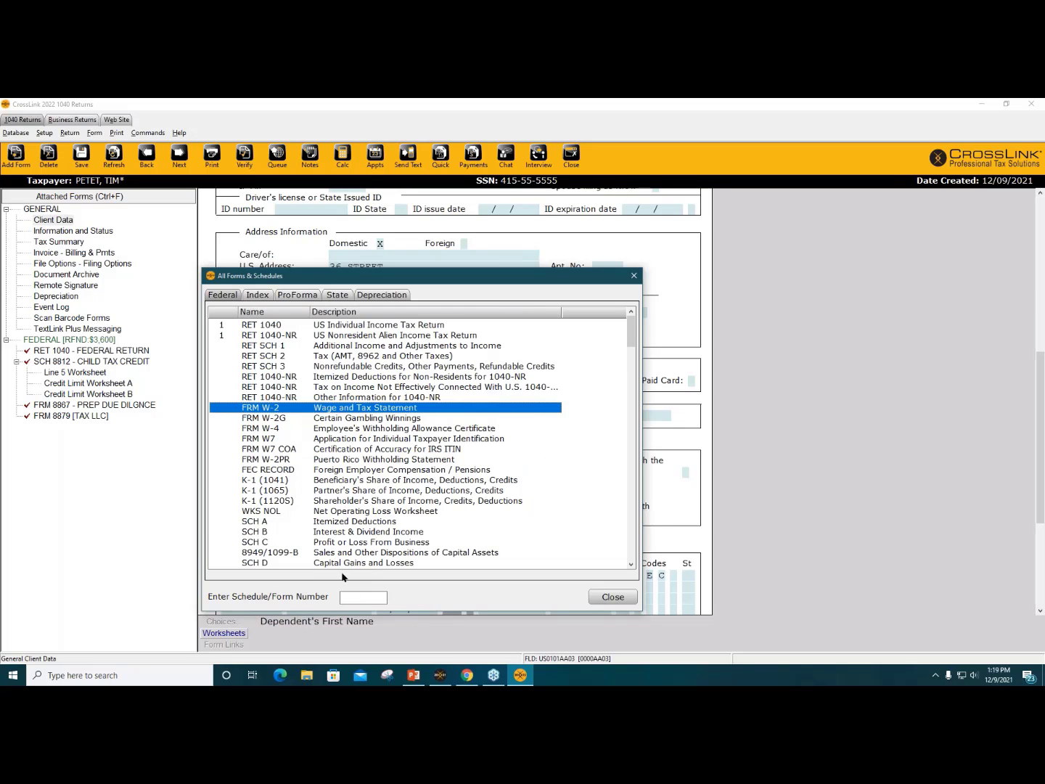
double_click(345, 407)
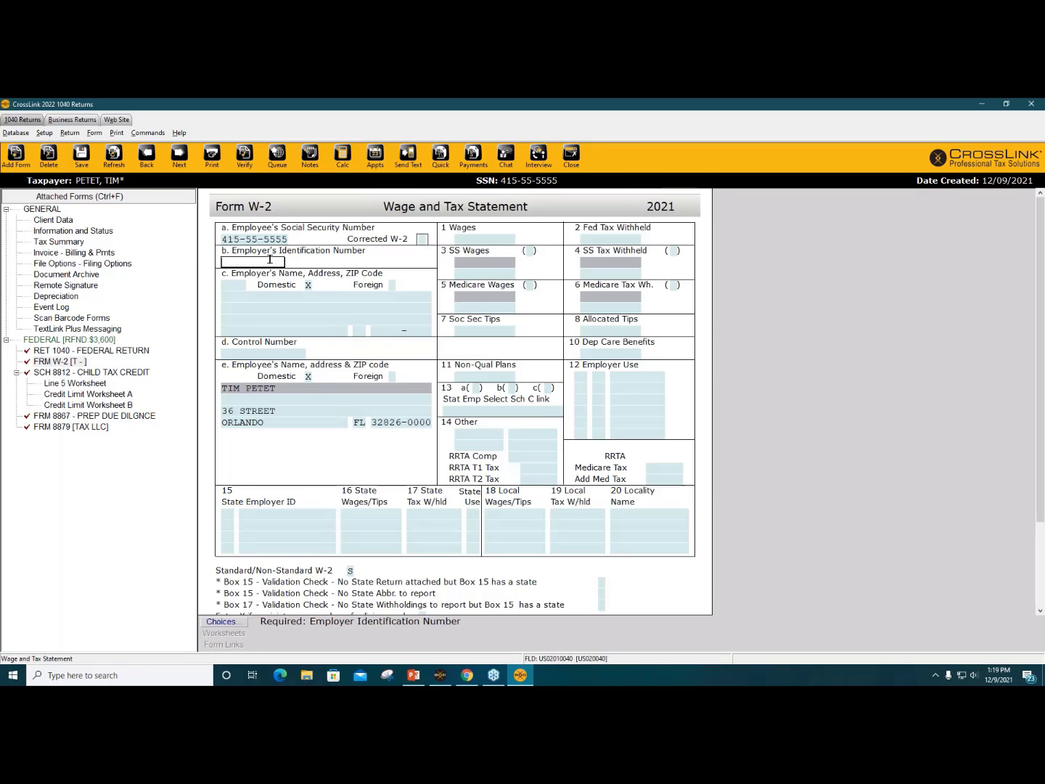
Step: Fill the W-2 with the TEACHER SCHOOL employer, 50,000 wages and 5,000 federal withholding
left_click(227, 625)
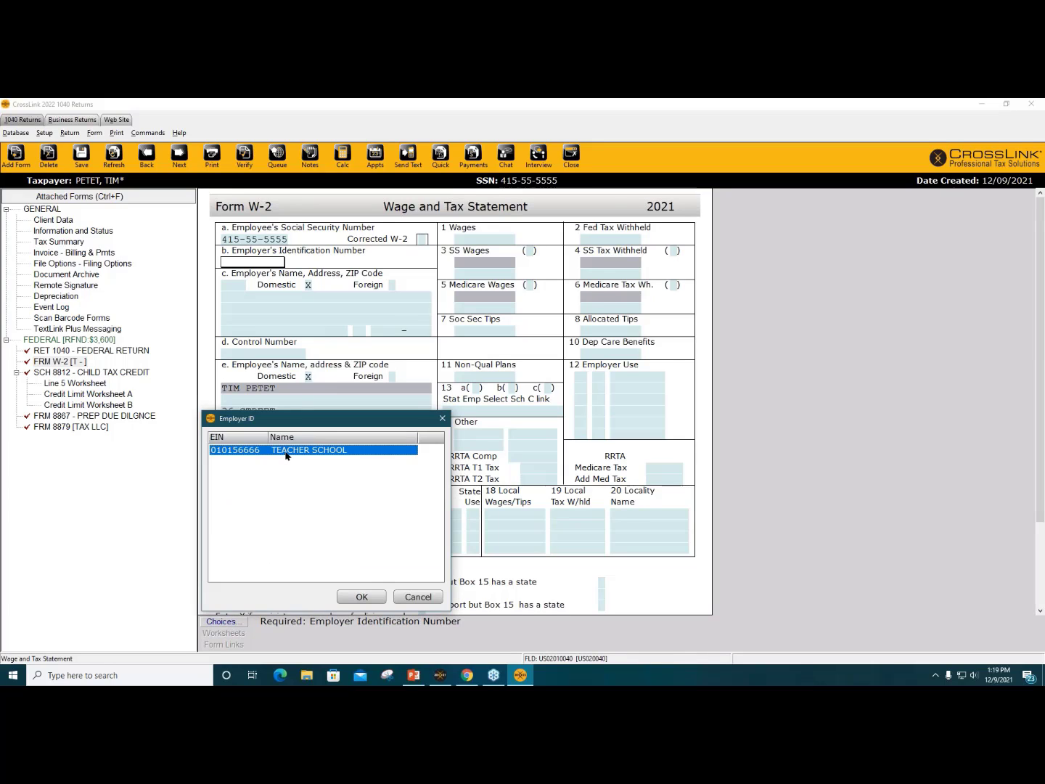
double_click(286, 451)
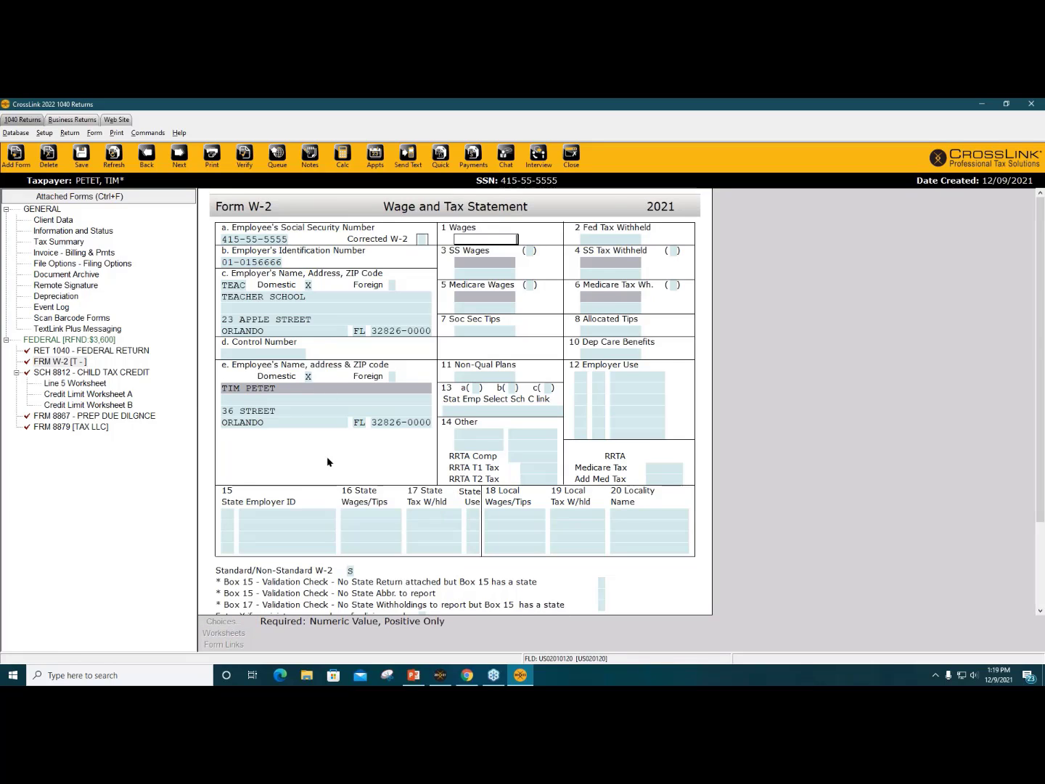
left_click(502, 239)
left_click(584, 237)
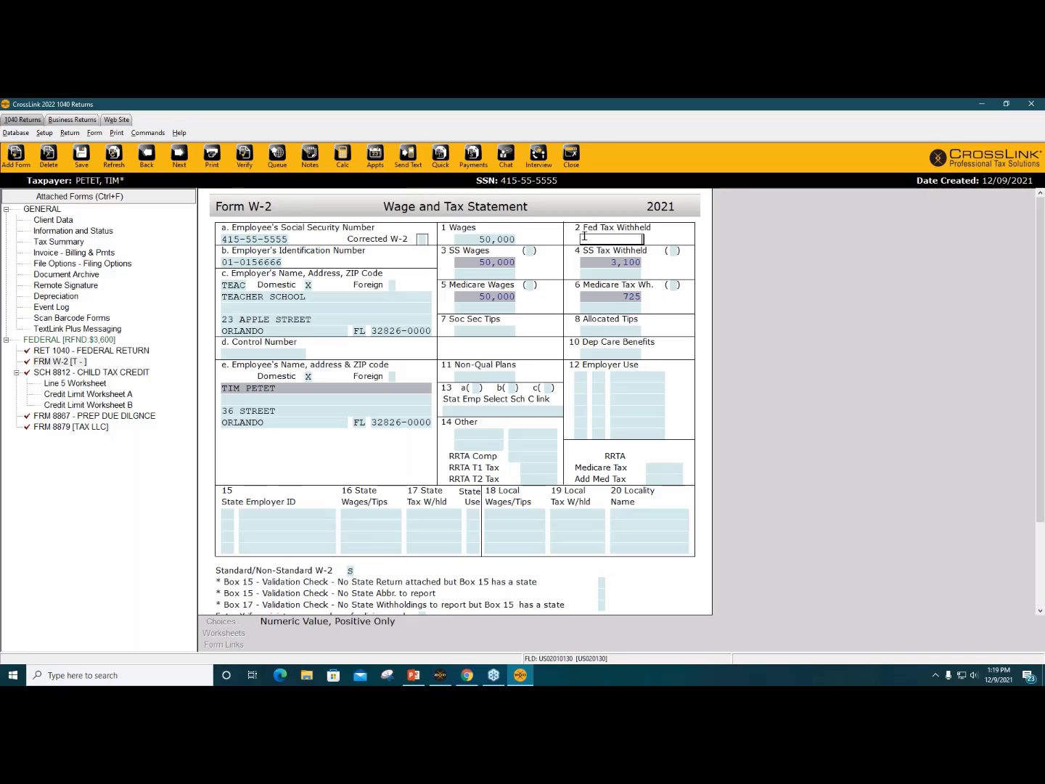
type("5,000")
key("Return")
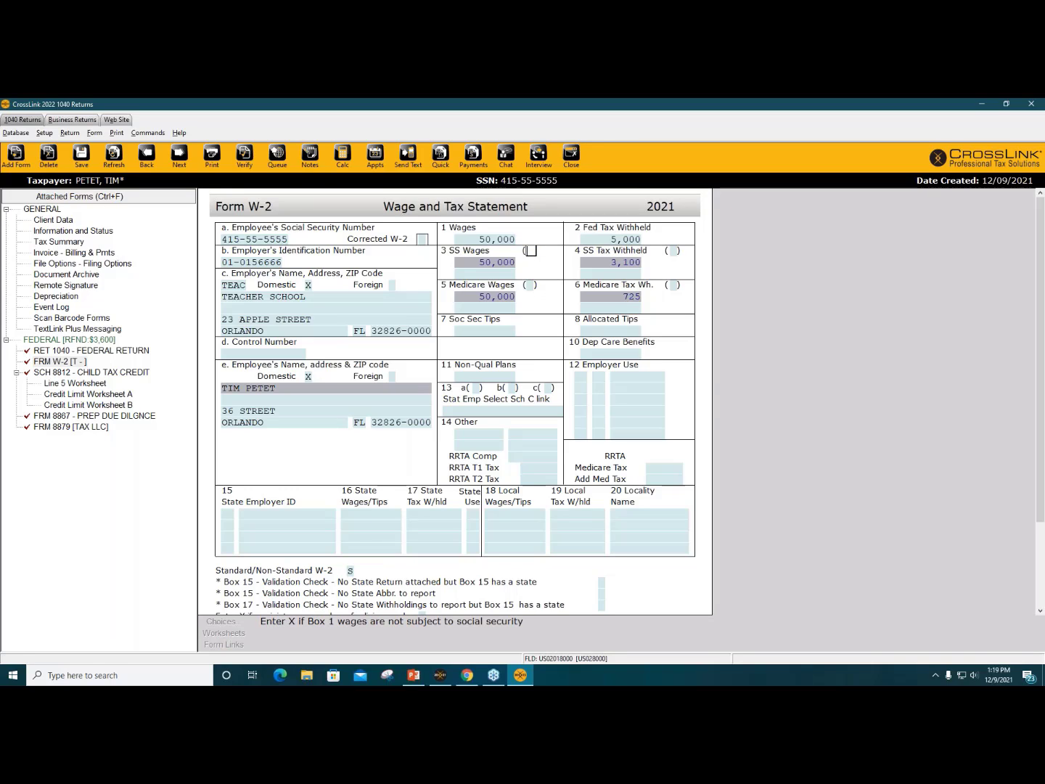
Step: Check the remaining W-2 boxes 12, 7, 8 and 10, then open Schedule 8812
left_click(724, 424)
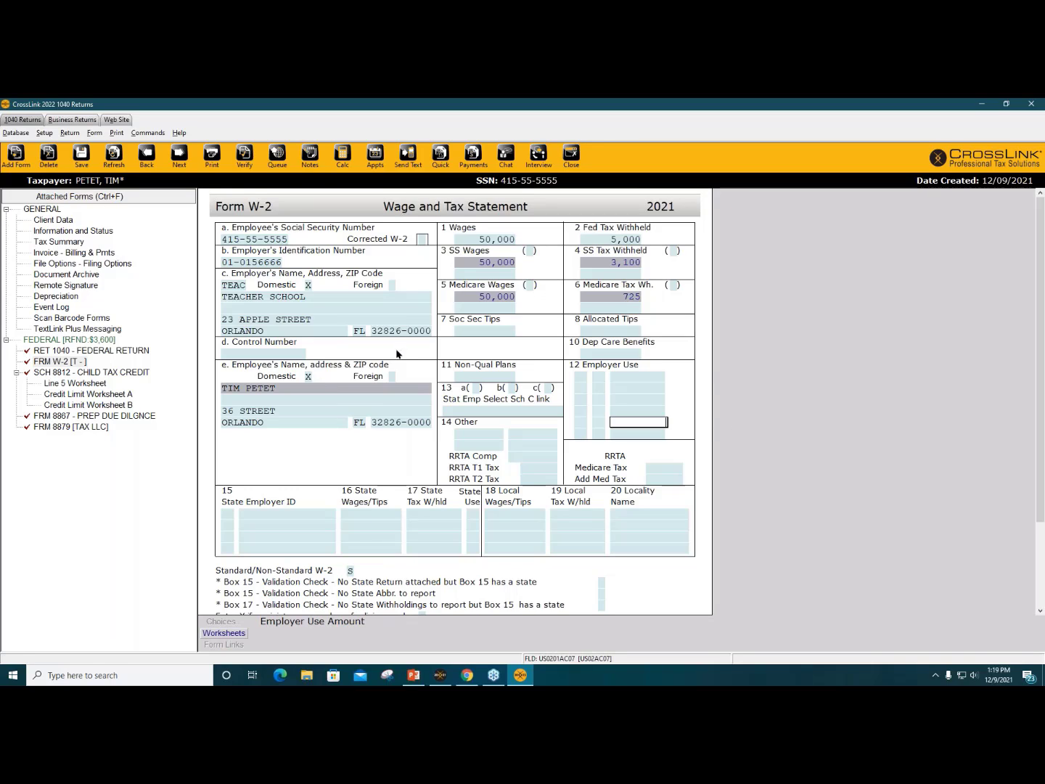
scroll(400, 357, "down", 2)
scroll(400, 357, "down", 1)
scroll(400, 356, "up", 3)
left_click(511, 331)
left_click(609, 331)
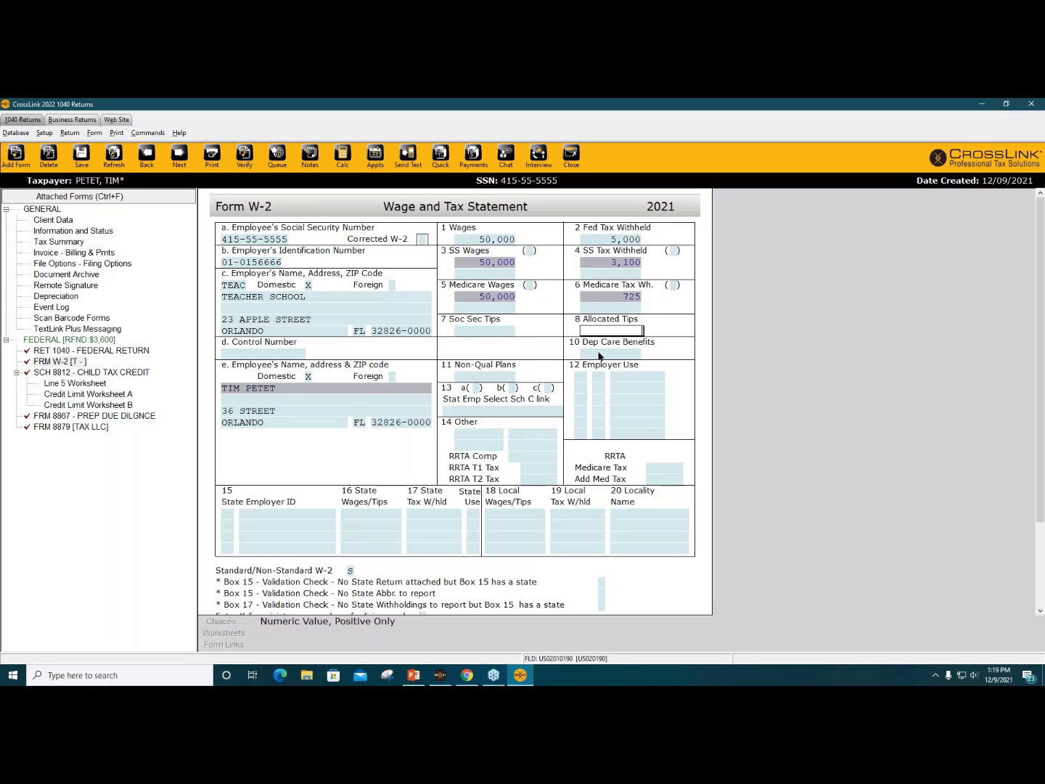
left_click(599, 355)
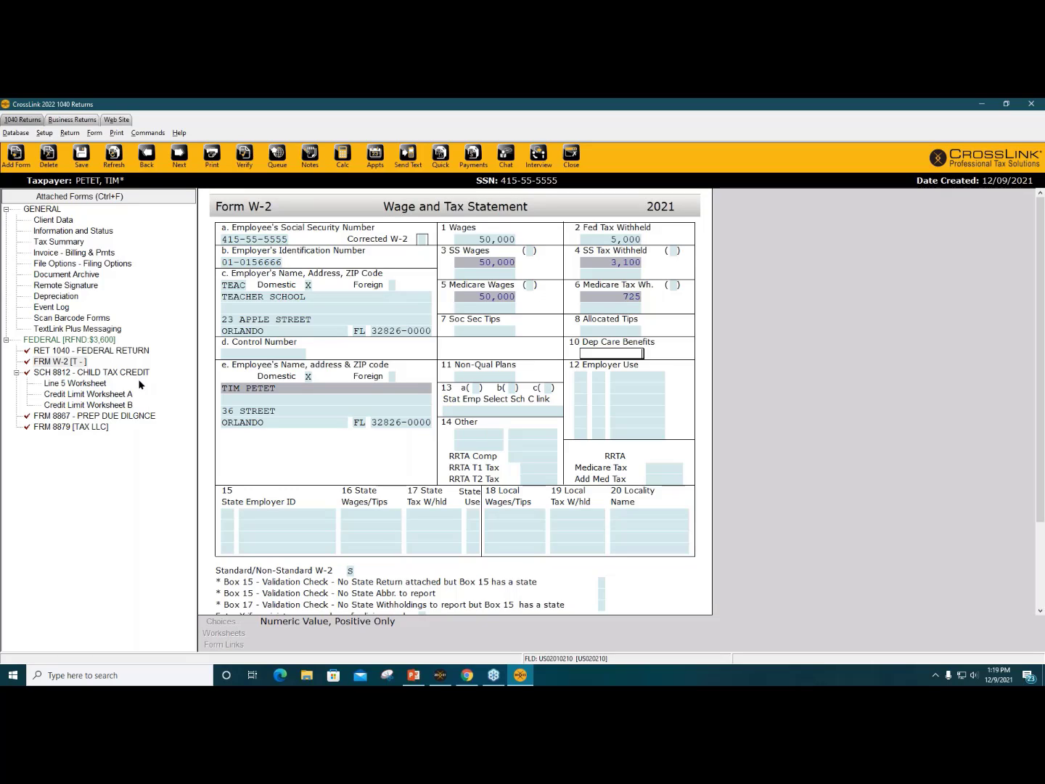
left_click(98, 375)
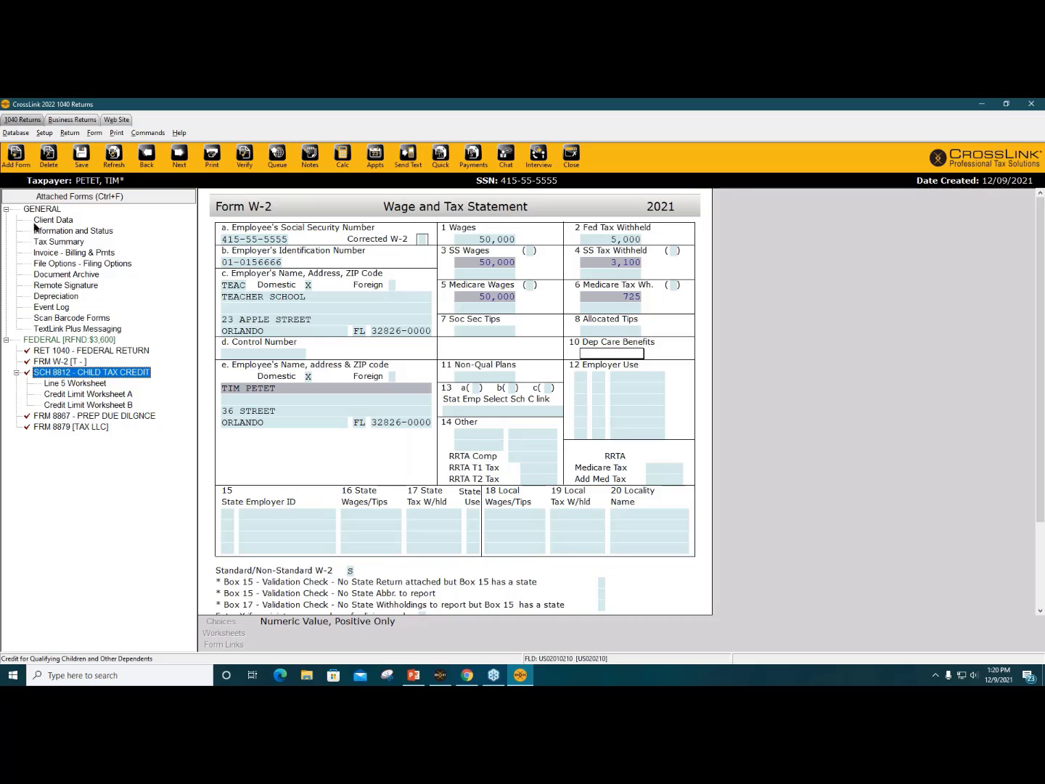
left_click(24, 163)
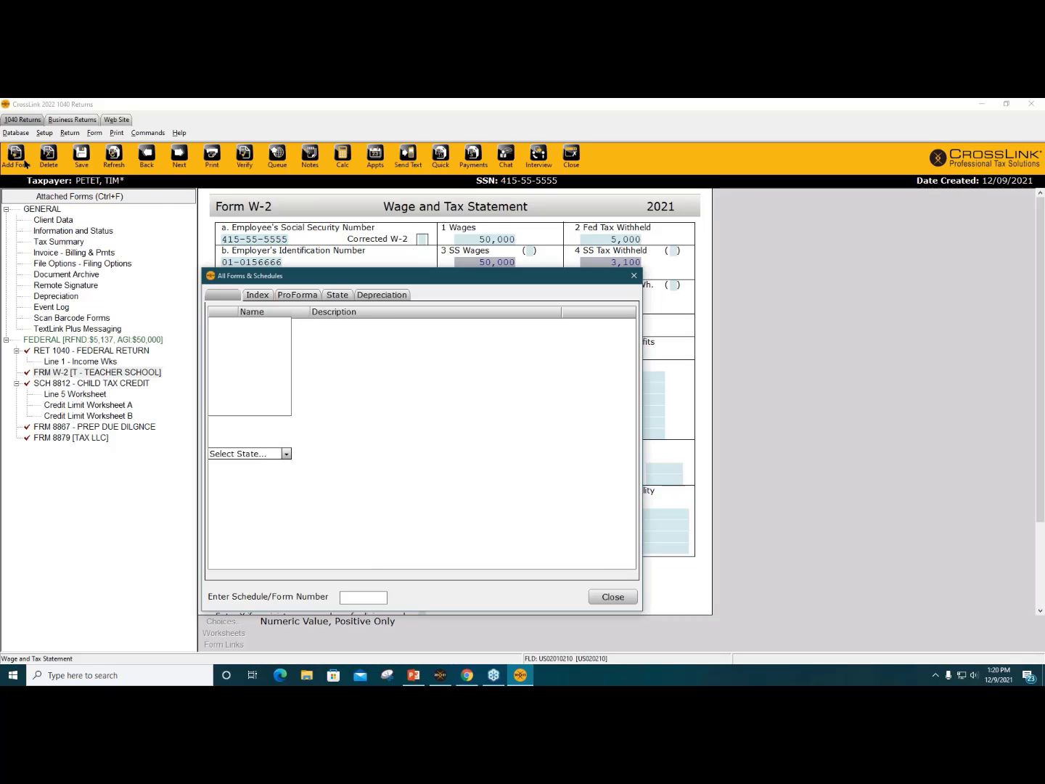
scroll(355, 555, "down", 2)
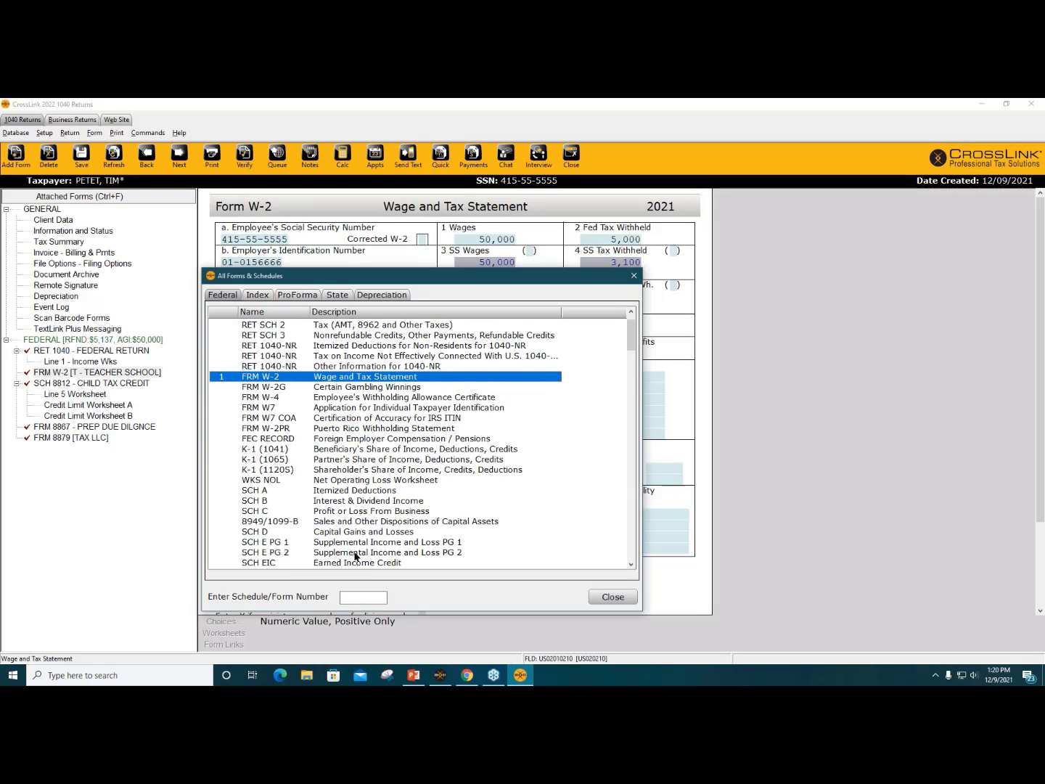
scroll(355, 554, "down", 2)
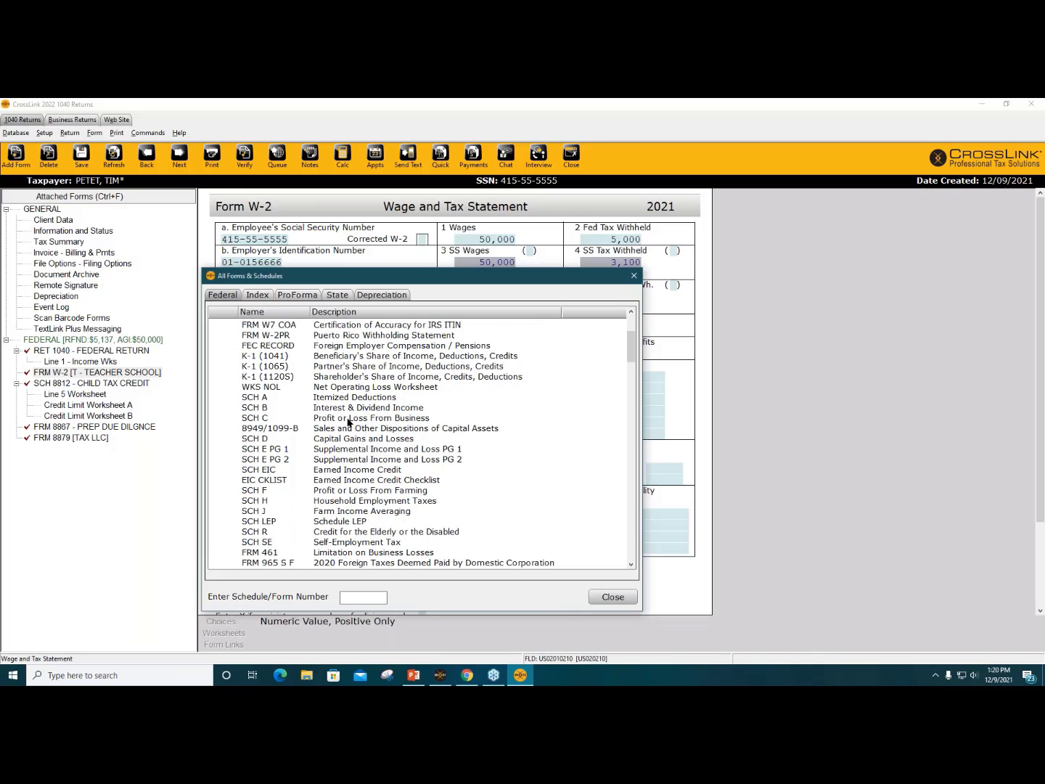
left_click(349, 420)
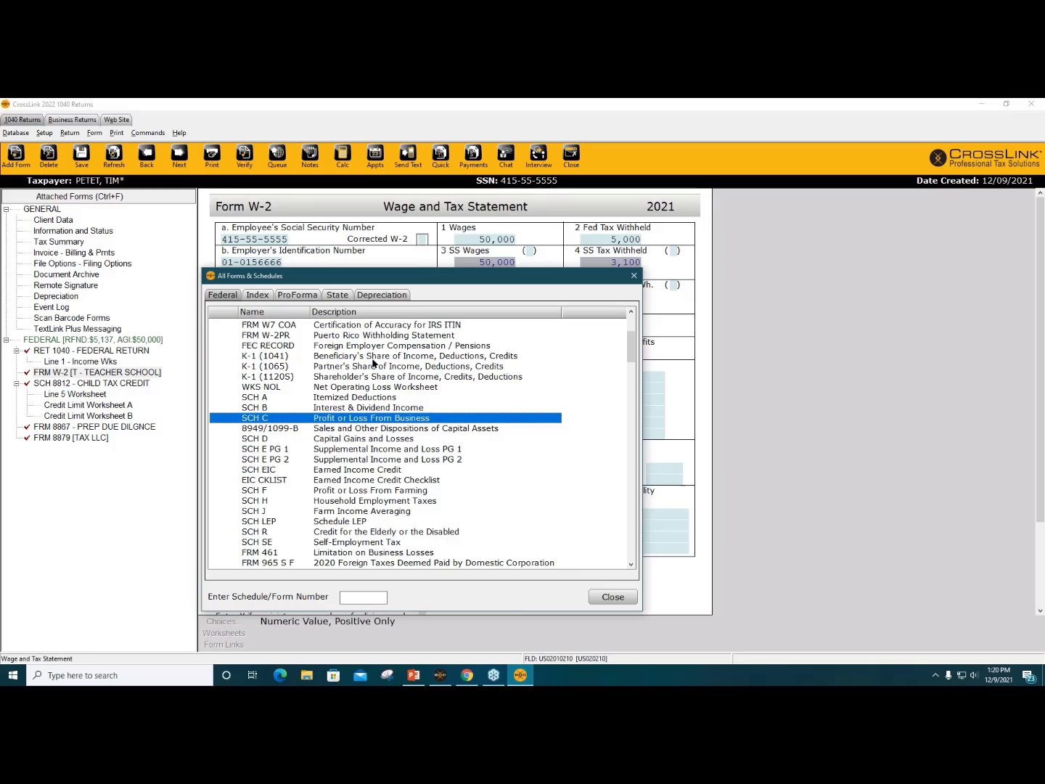
left_click(336, 294)
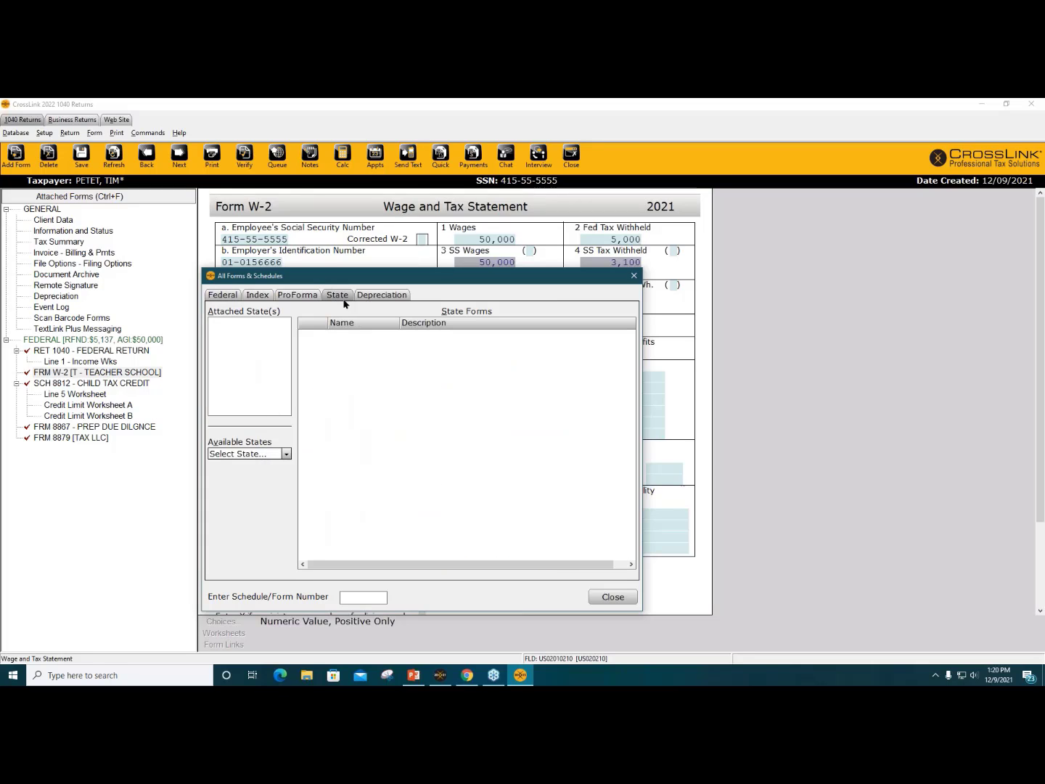
left_click(283, 455)
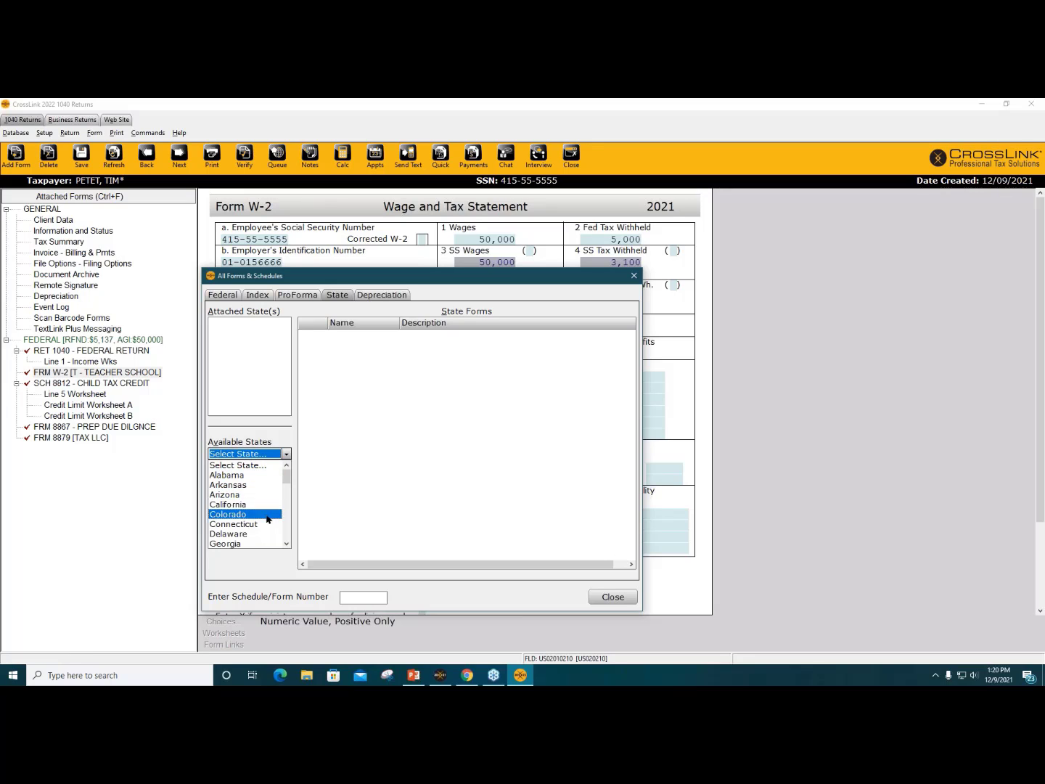
scroll(267, 523, "down", 2)
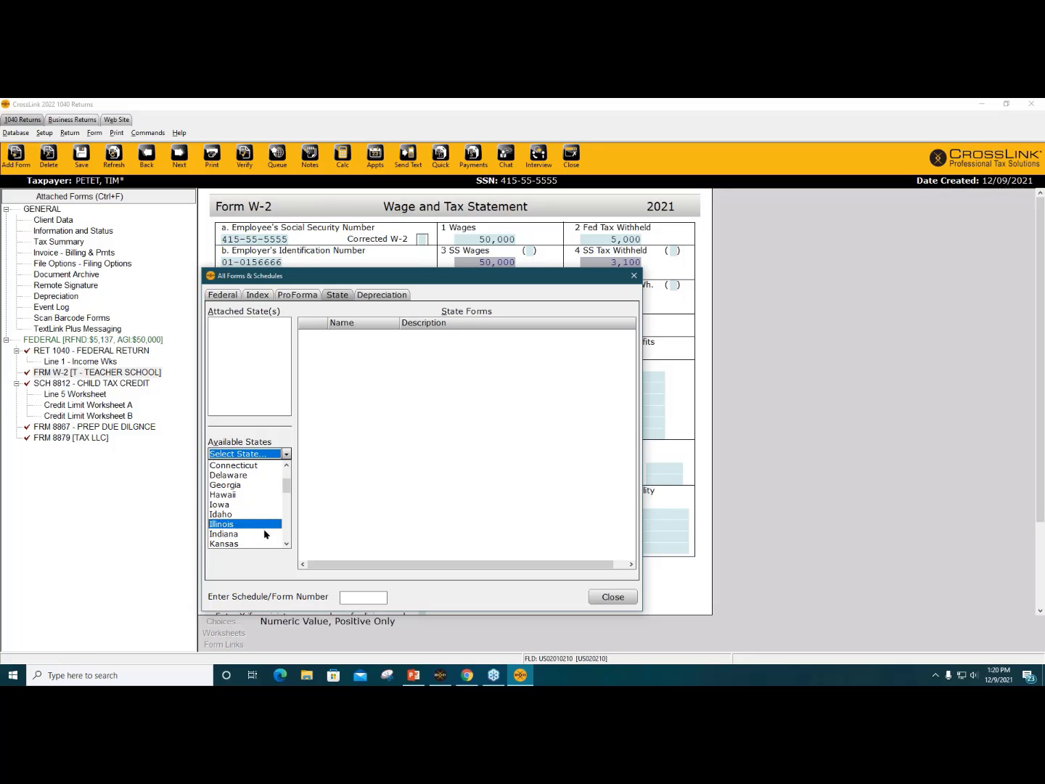
left_click(265, 534)
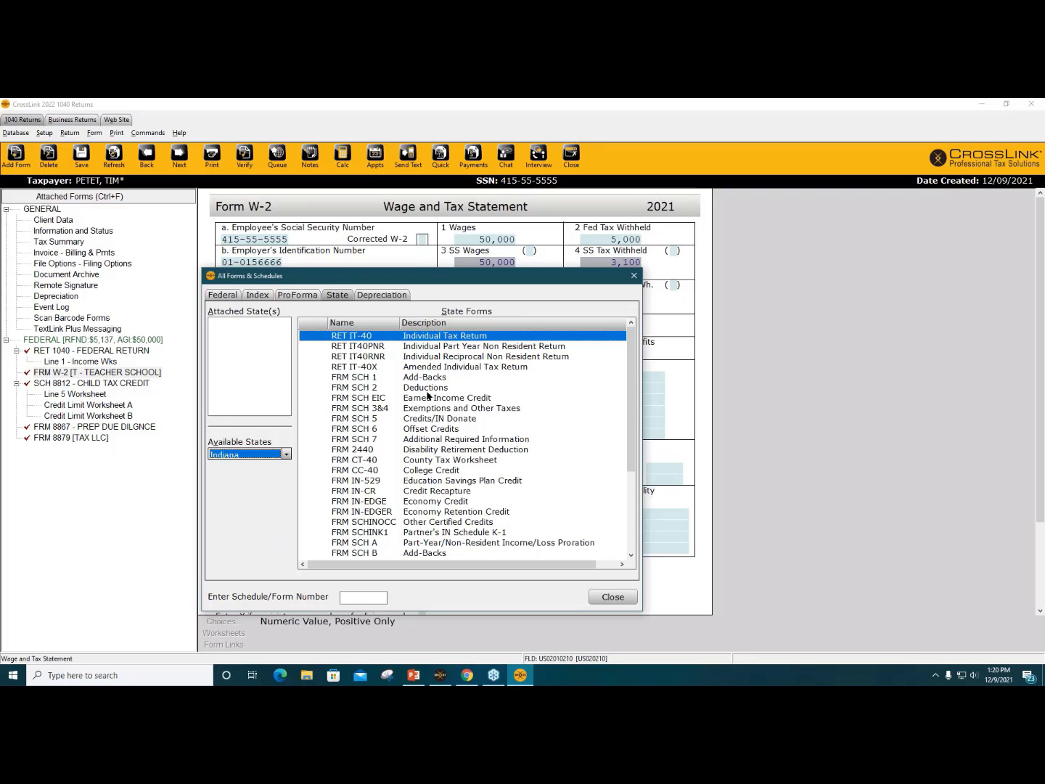
scroll(428, 395, "down", 4)
scroll(426, 410, "up", 4)
left_click(616, 597)
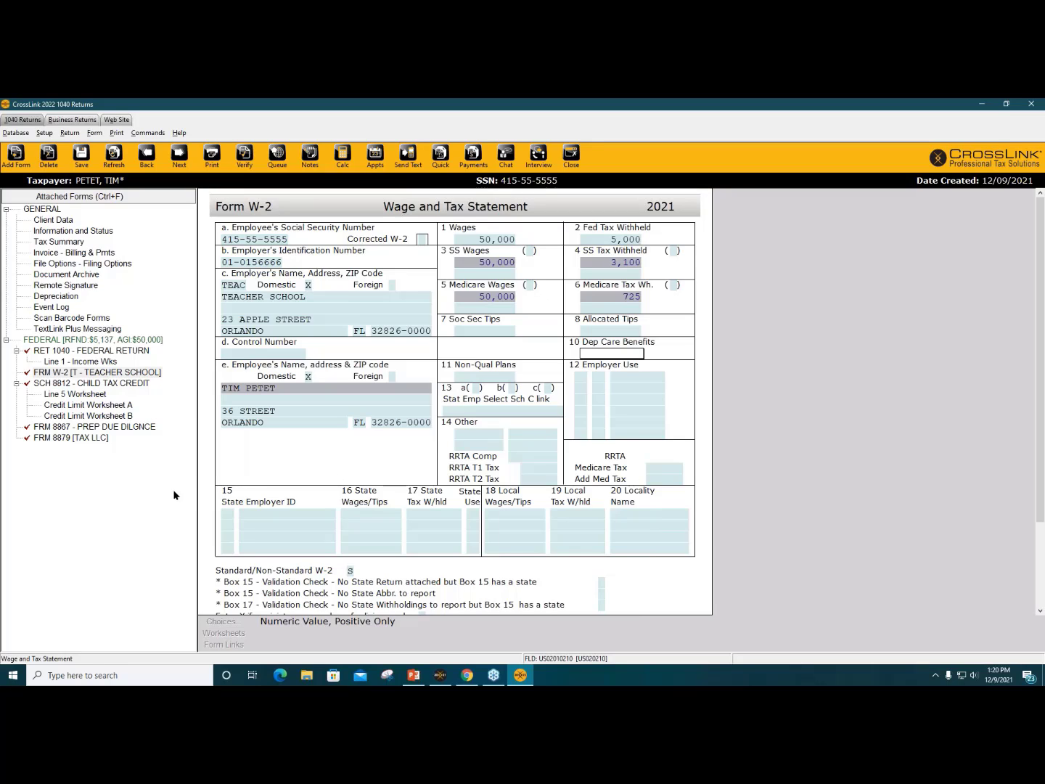
left_click(15, 156)
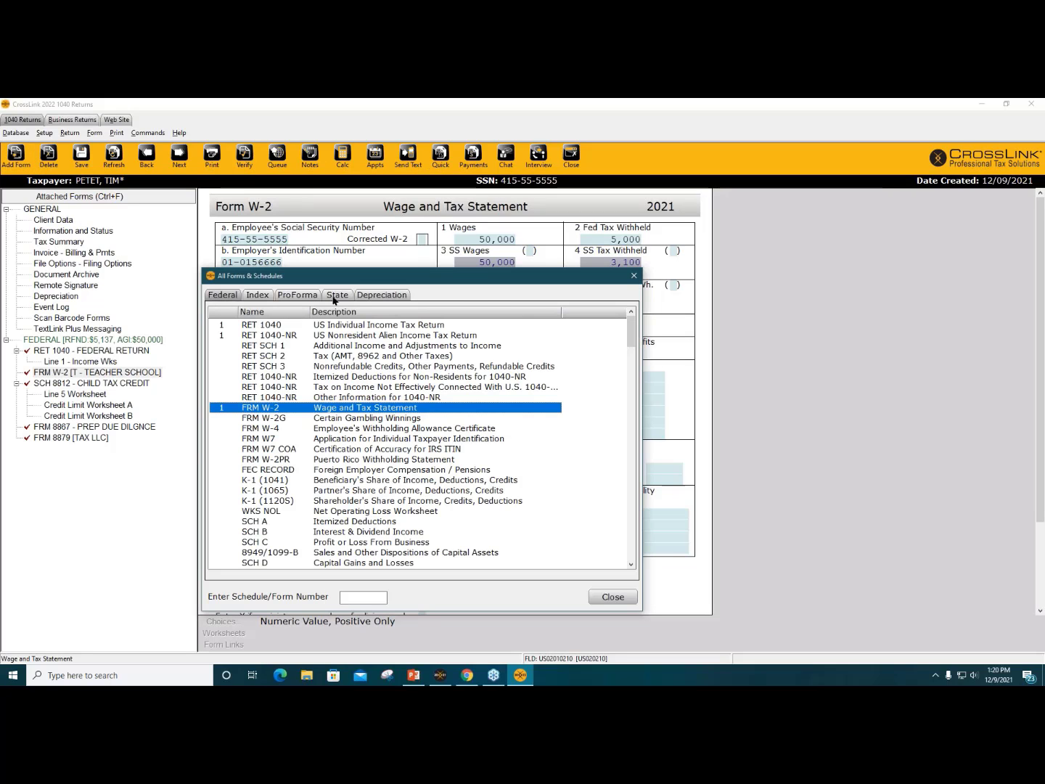
left_click(334, 297)
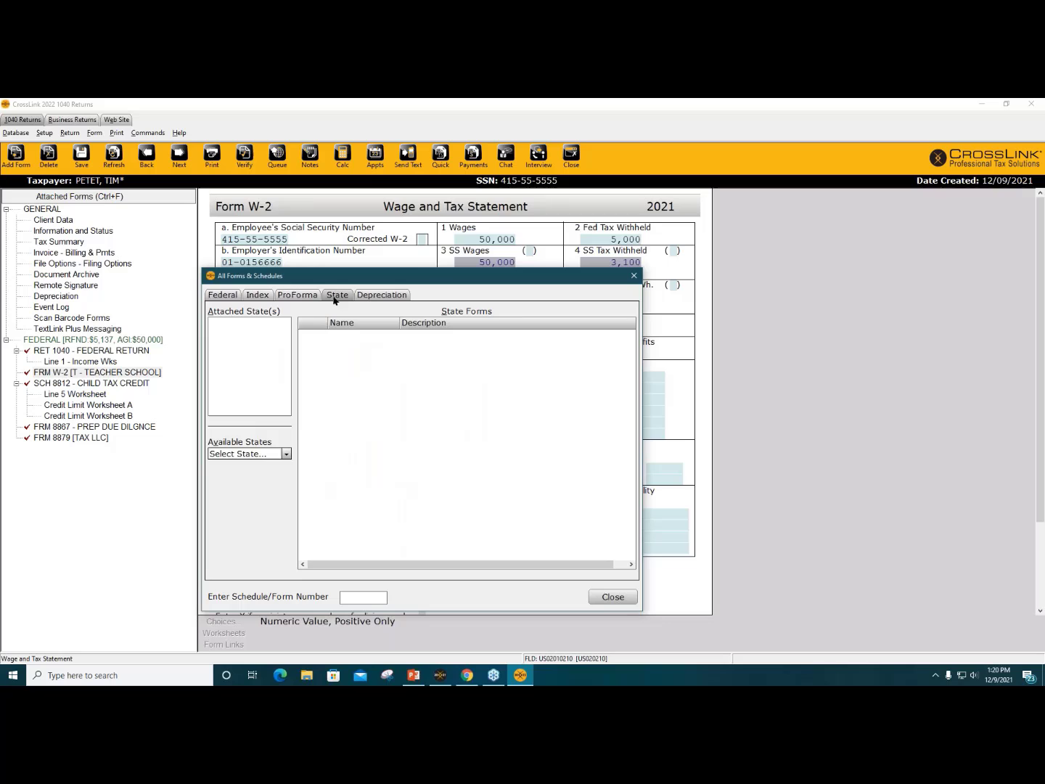
left_click(628, 599)
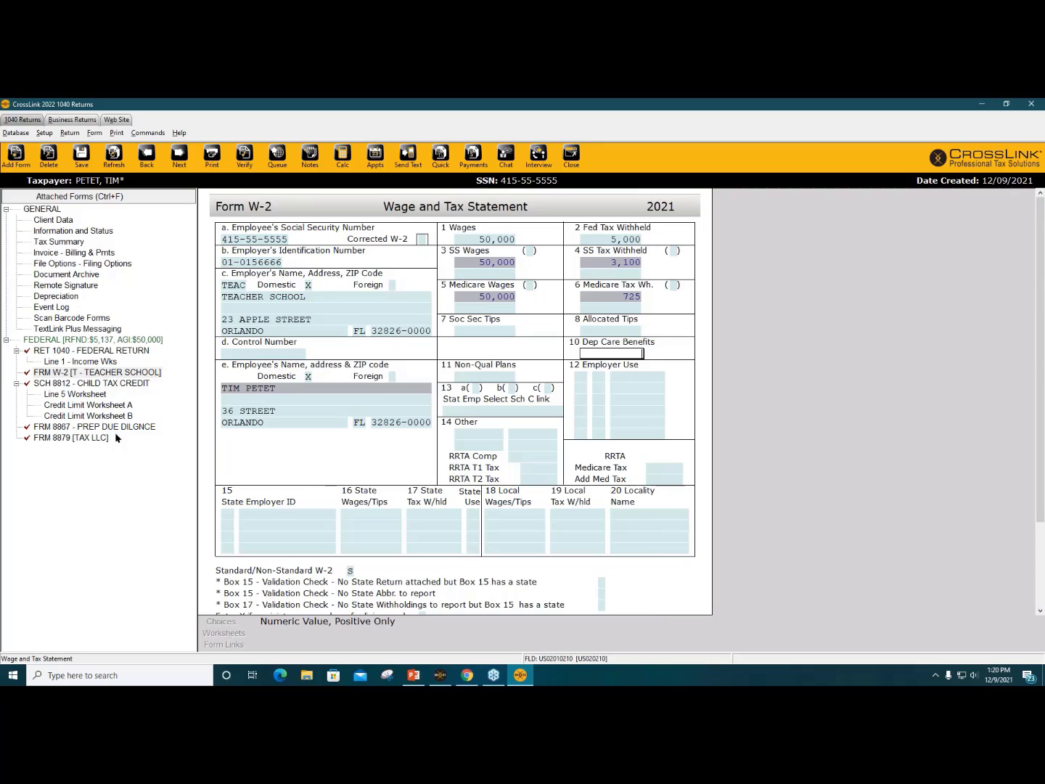
Step: Open Form 8879 [TAX LLC] and commit refund type 5, bank product
left_click(80, 438)
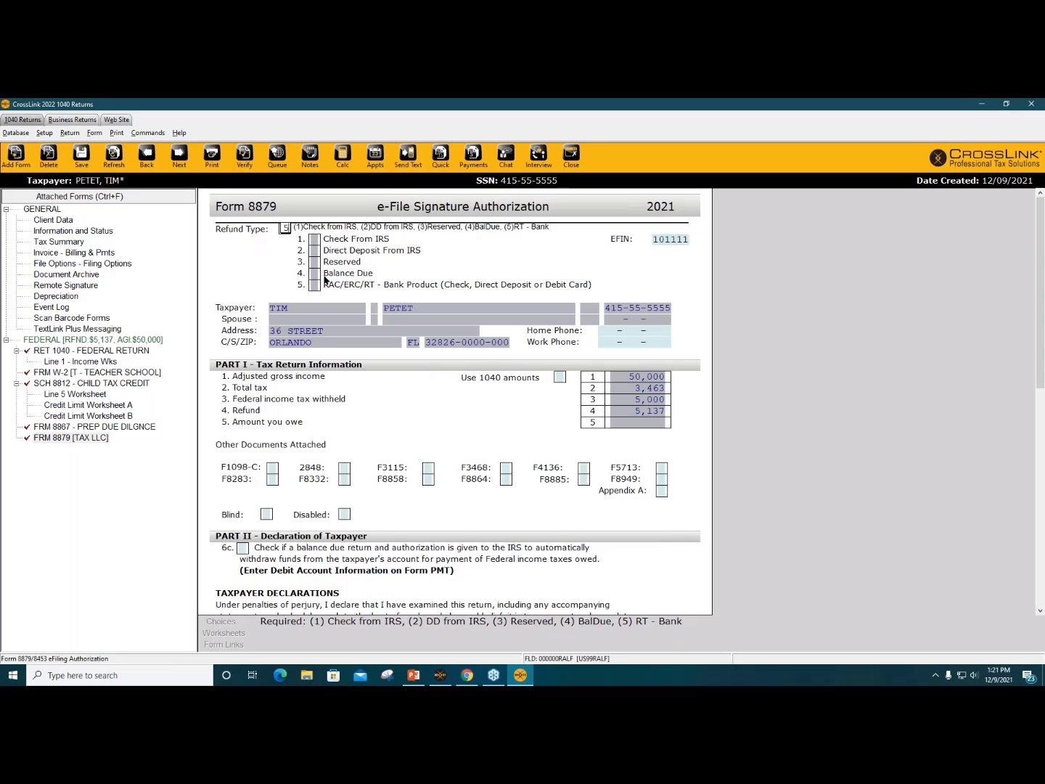
left_click(442, 267)
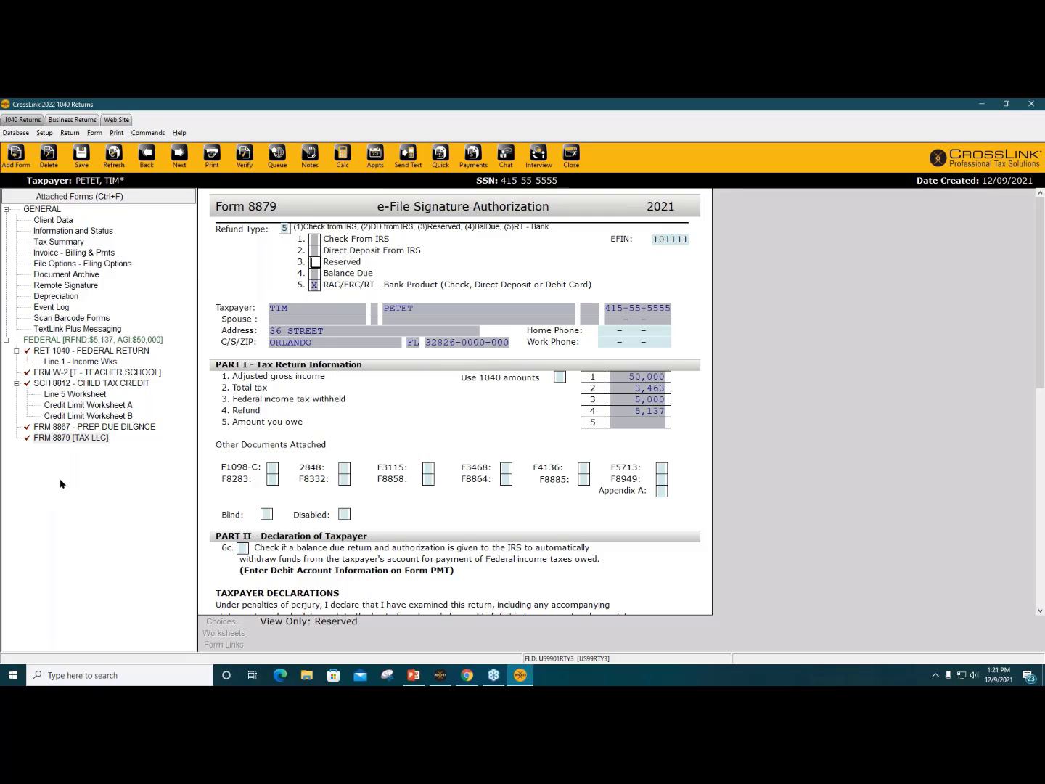
Step: Change the Form 8879 refund type from 5 to 1 (Check From IRS), removing the bank application
left_click(287, 229)
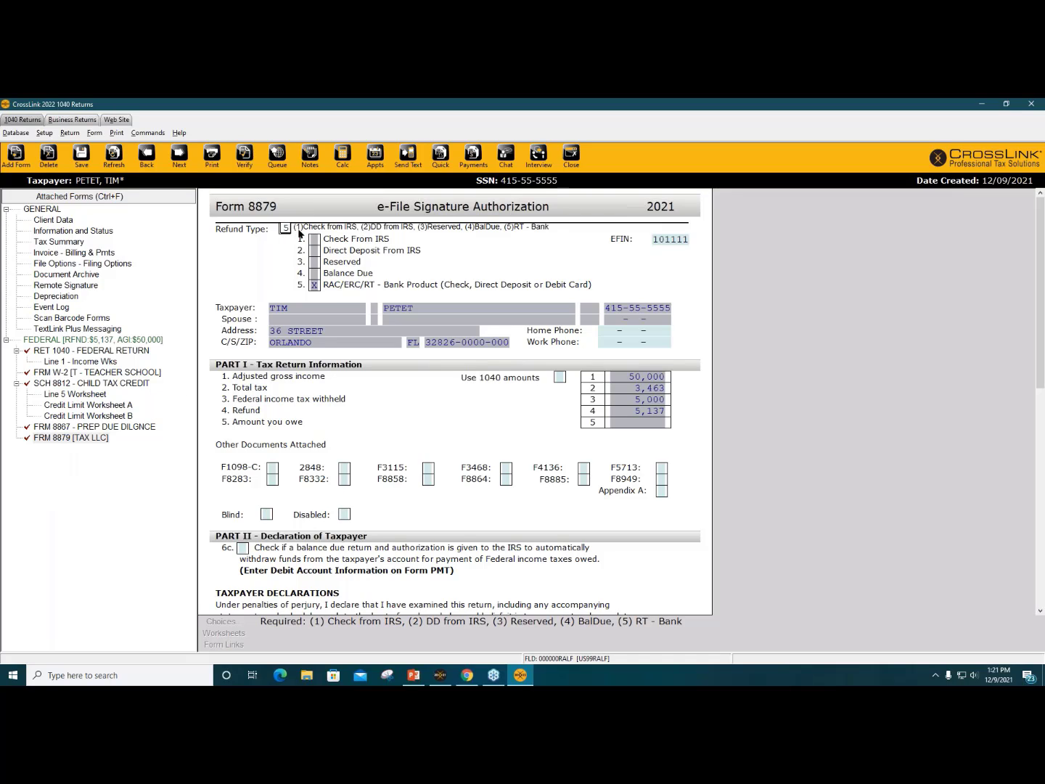
key("BackSpace")
key("Tab")
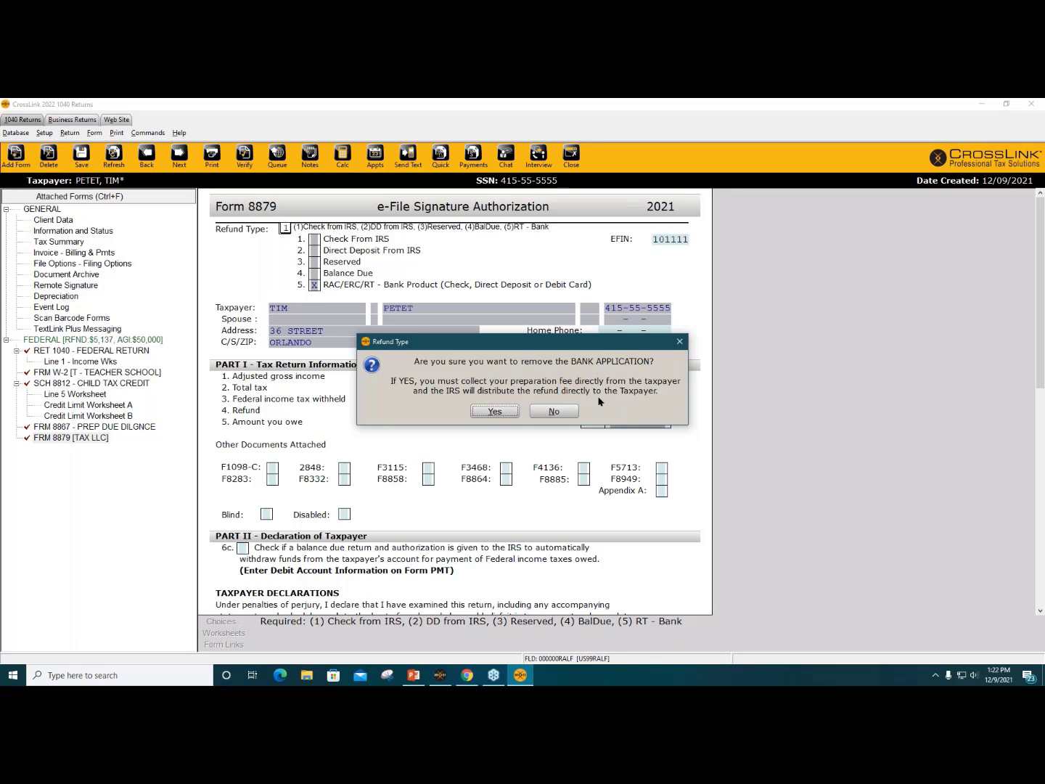
left_click(511, 412)
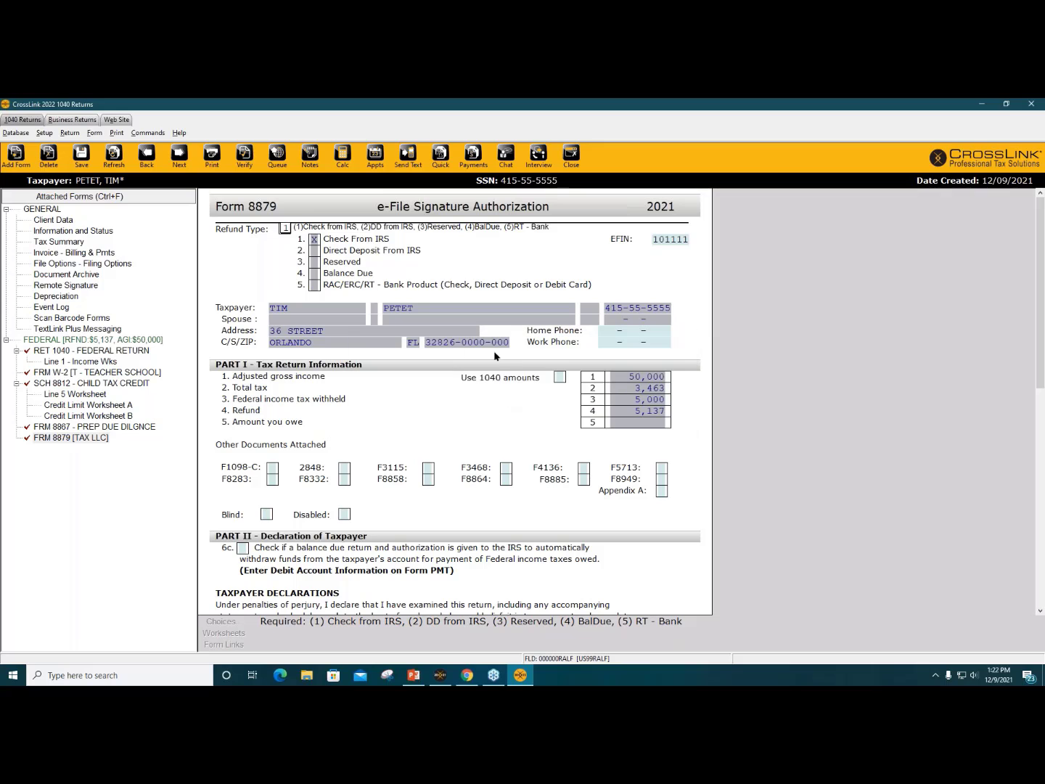
Step: Review the rest of Form 8879: PIN, birth date, signature date and attached documents
left_click(487, 259)
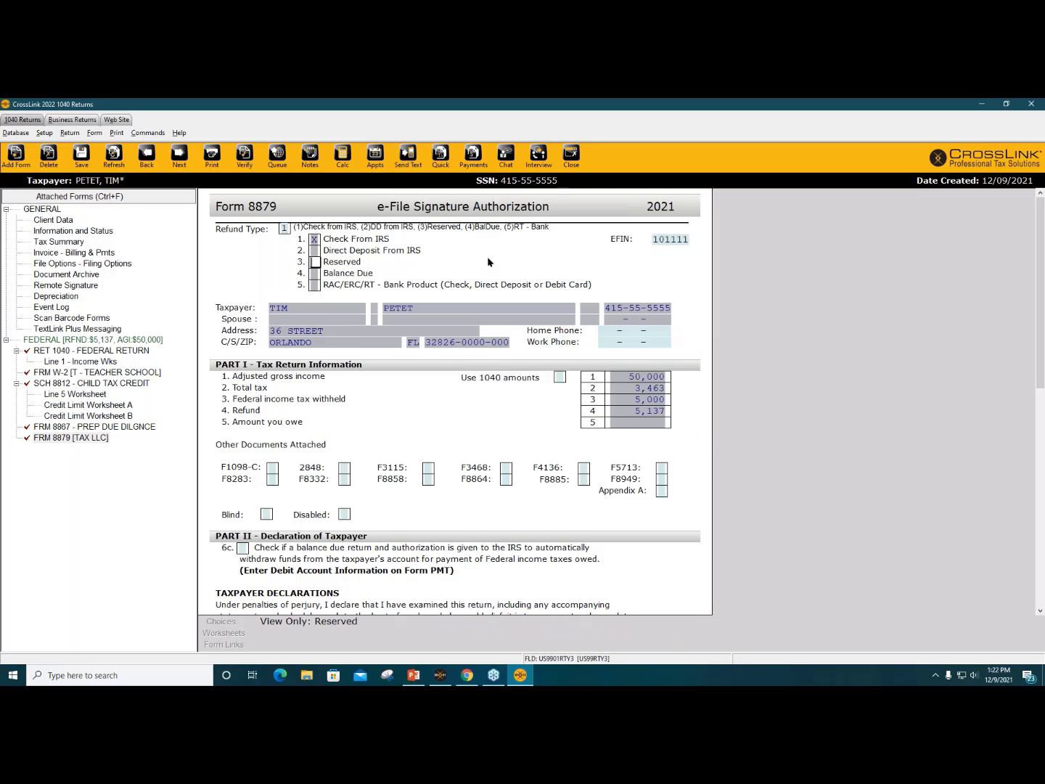
left_click(399, 436)
scroll(400, 425, "down", 2)
scroll(400, 428, "down", 2)
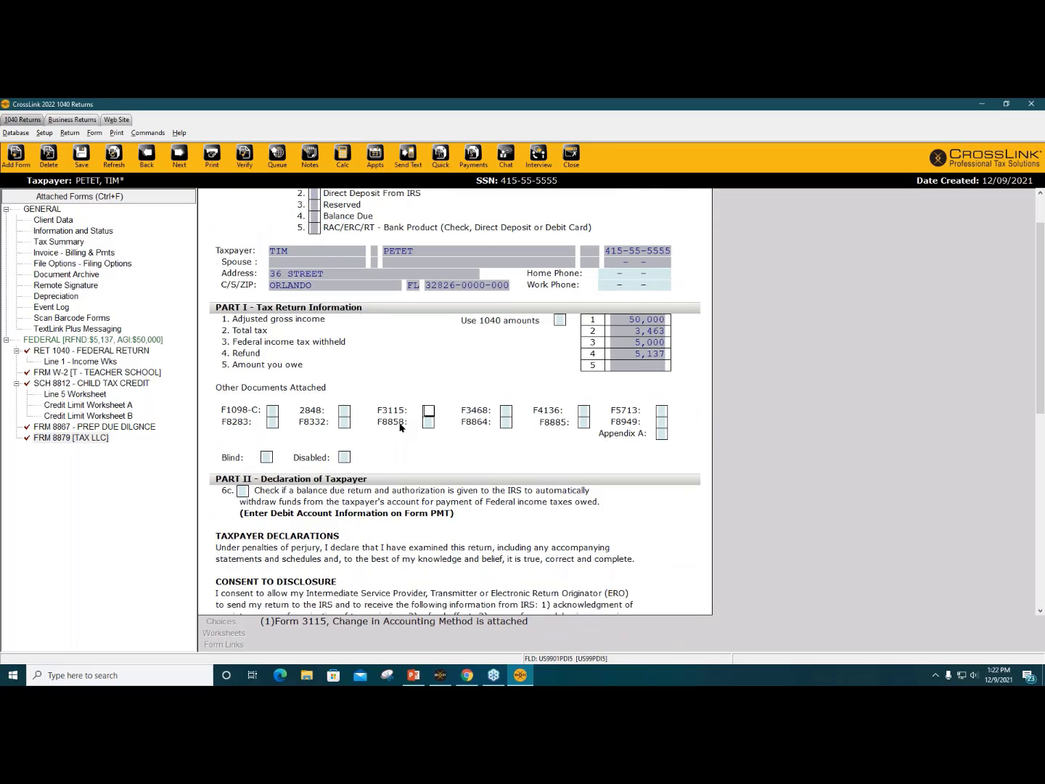
scroll(400, 428, "up", 5)
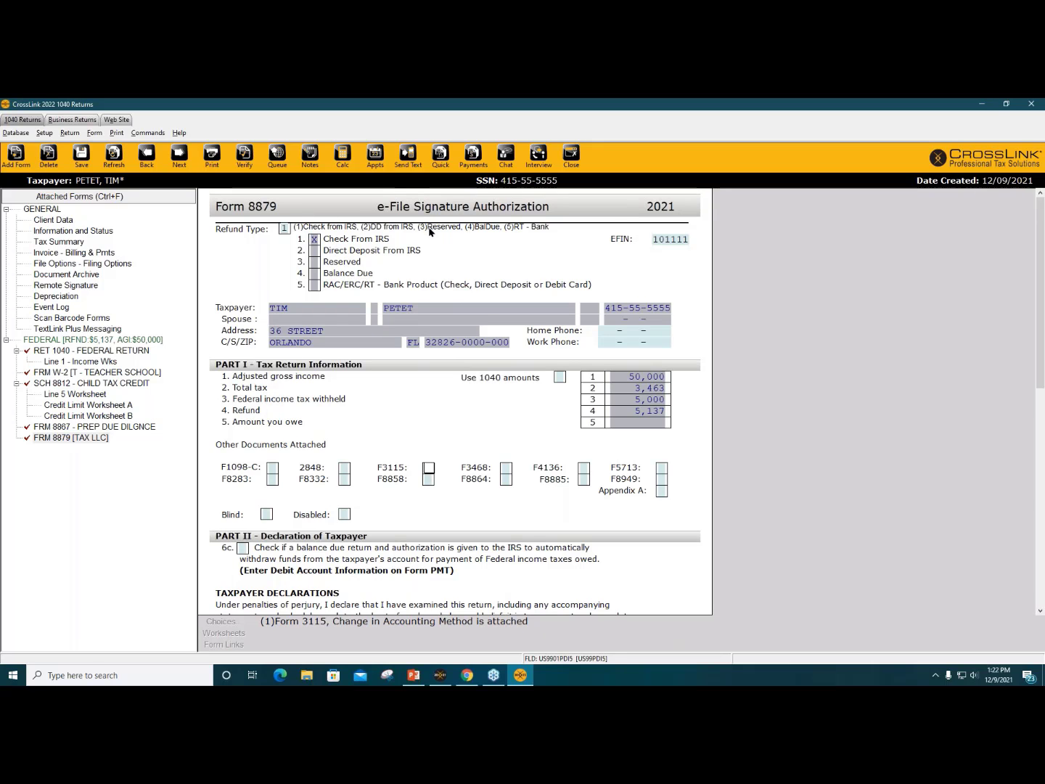
scroll(447, 240, "down", 2)
scroll(447, 240, "down", 10)
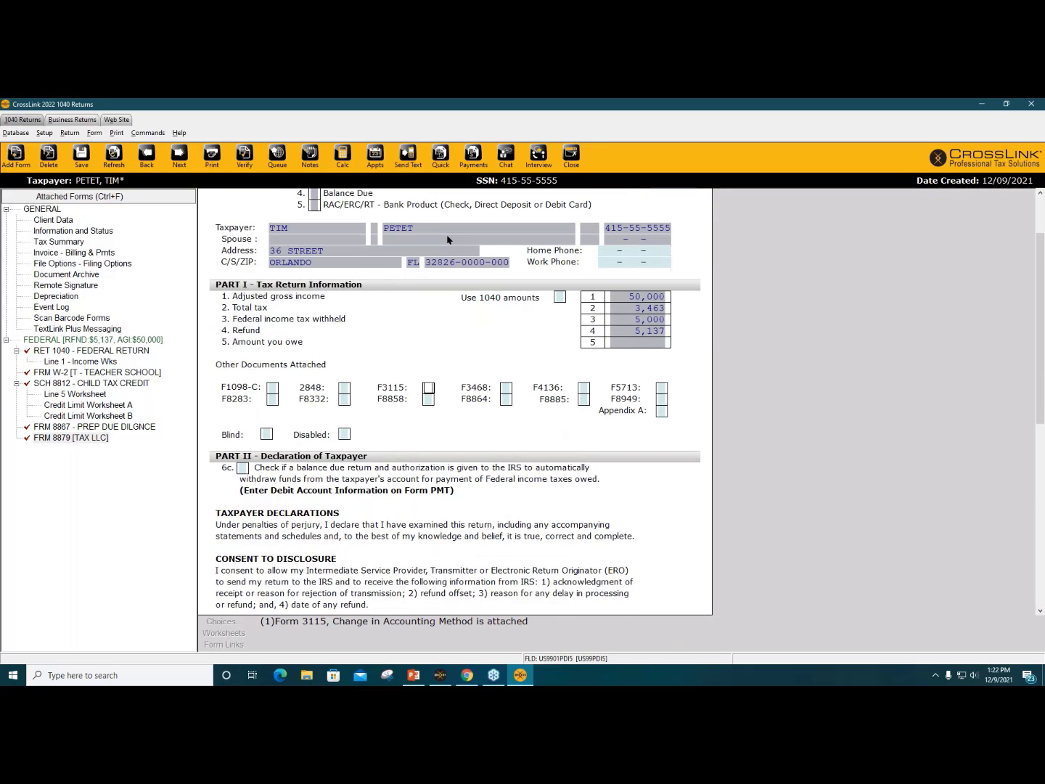
scroll(448, 239, "down", 5)
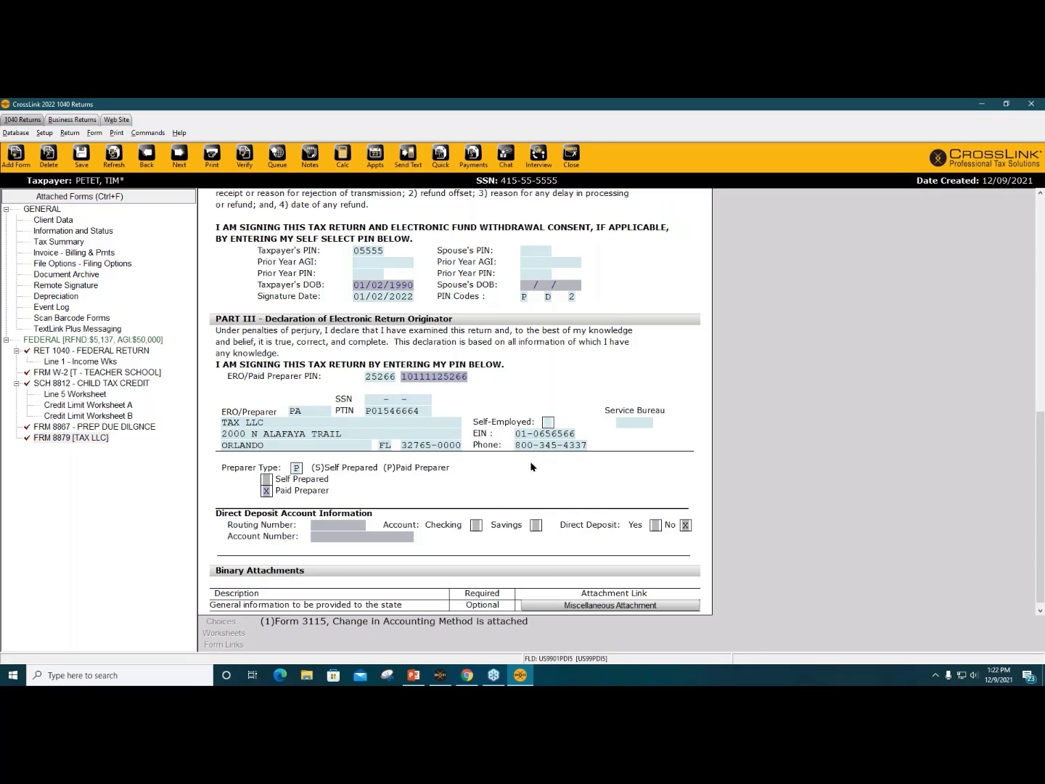
scroll(530, 466, "up", 10)
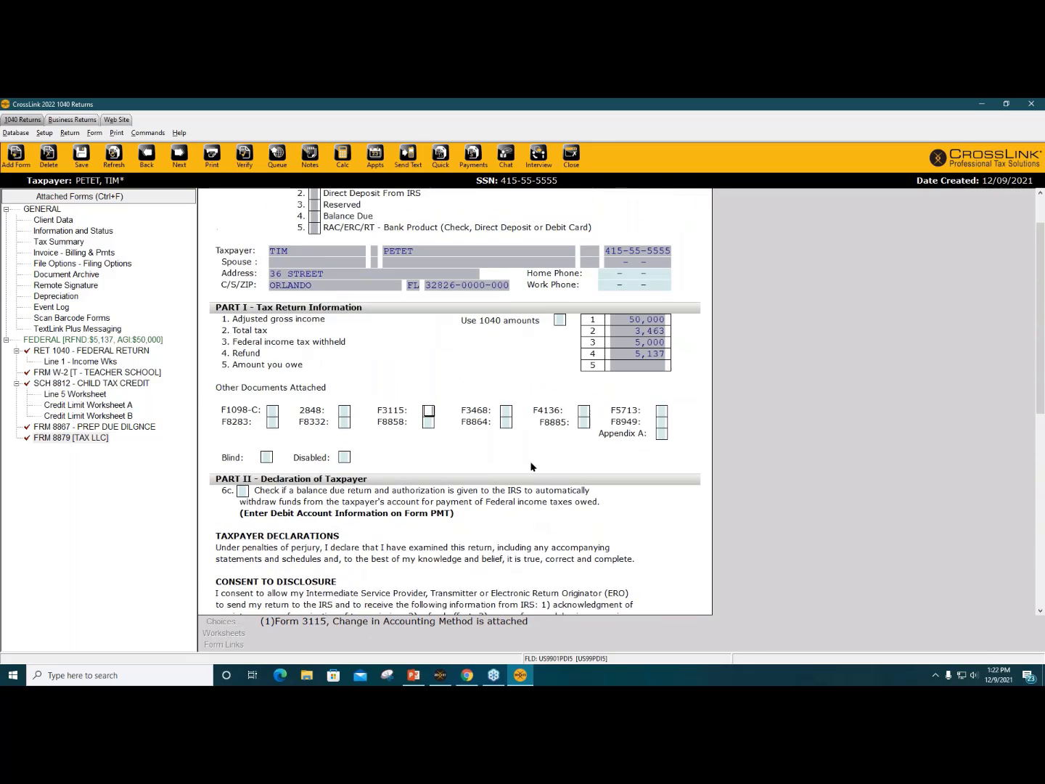
scroll(531, 466, "up", 2)
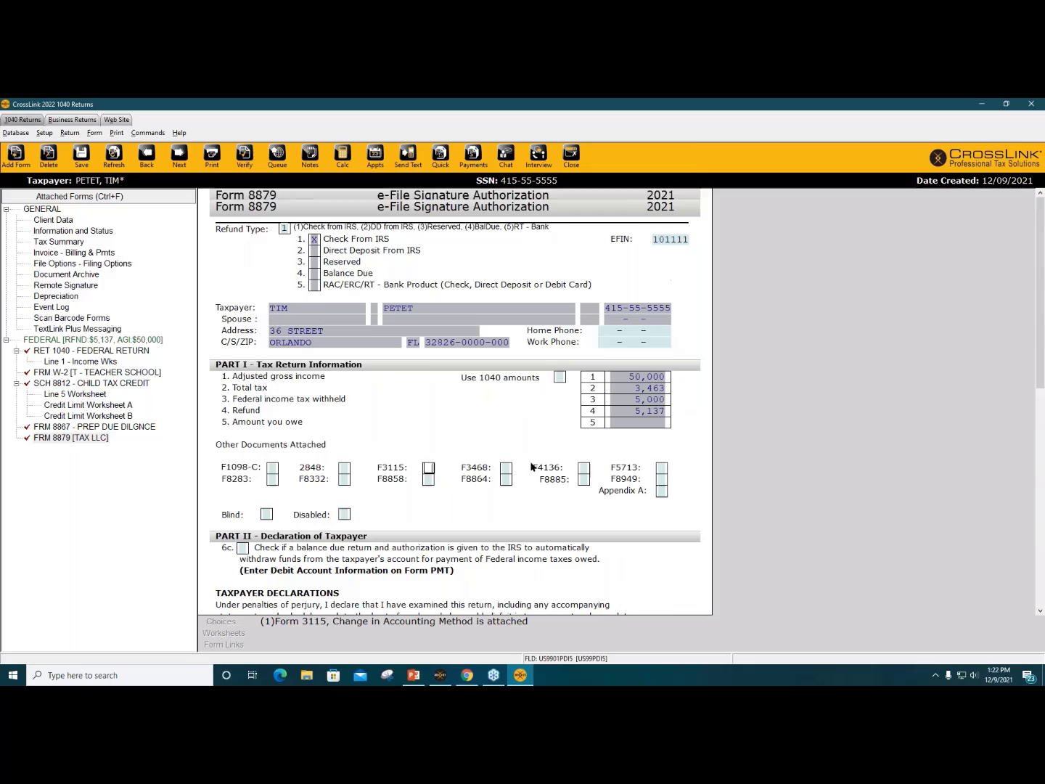
Step: Open the Form 1040 federal return and inspect the 50,000 wages on line 1
left_click(61, 352)
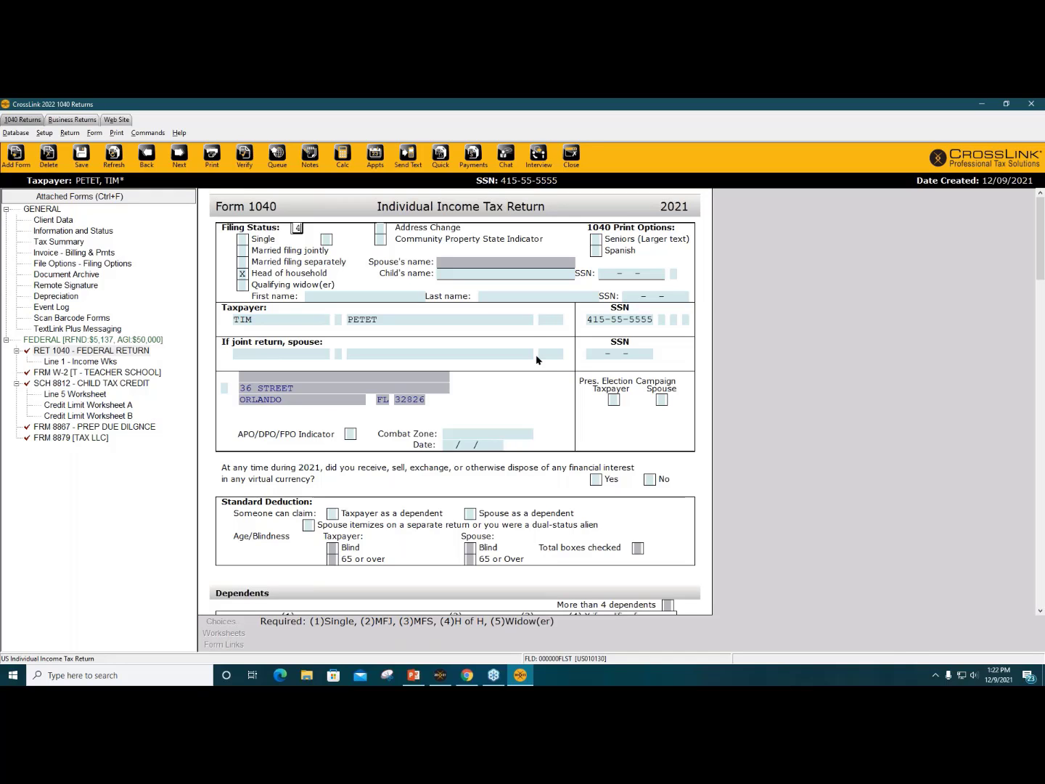
scroll(576, 411, "down", 4)
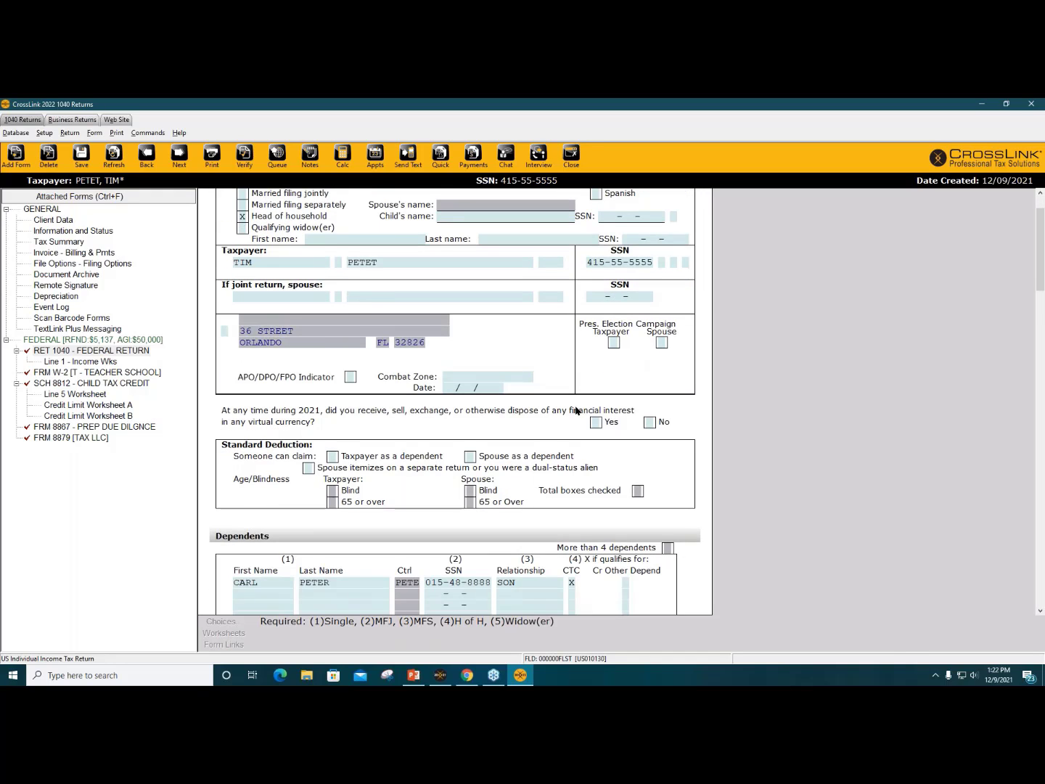
scroll(577, 410, "down", 8)
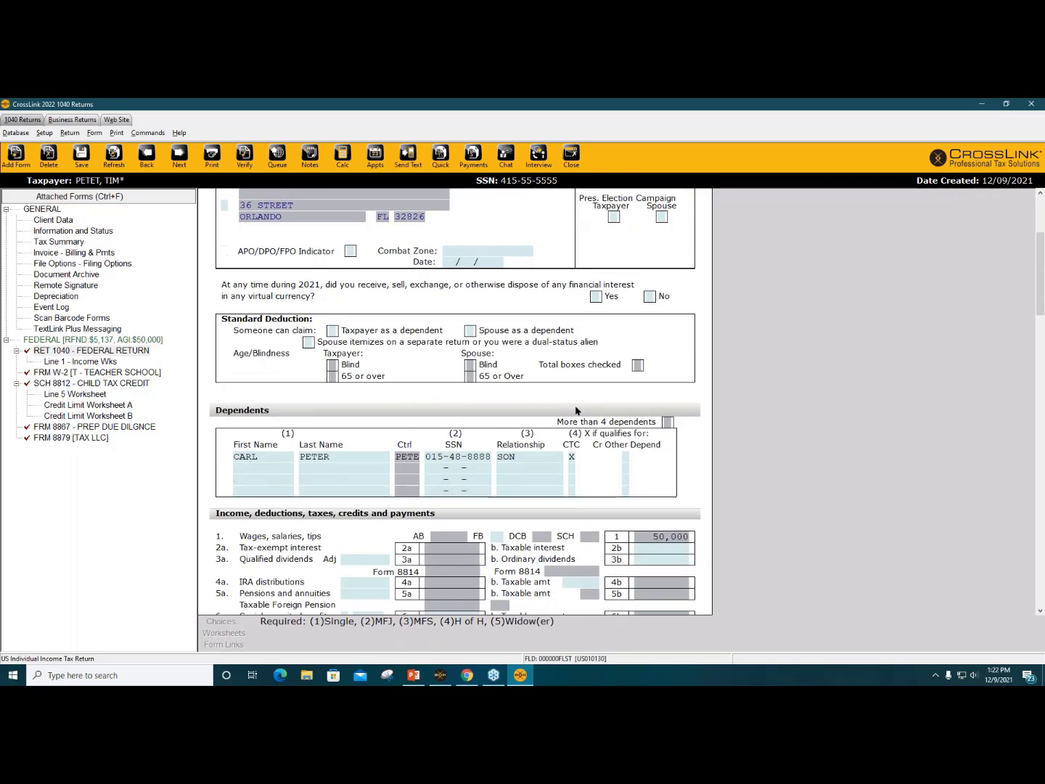
left_click(648, 364)
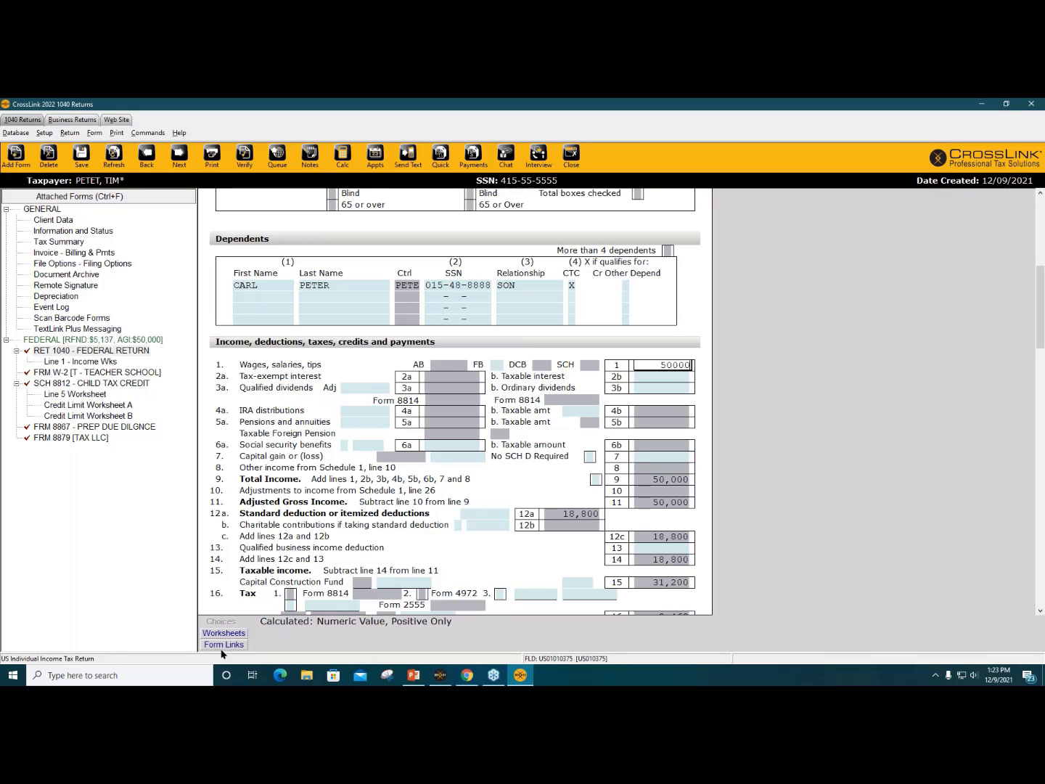
left_click(236, 646)
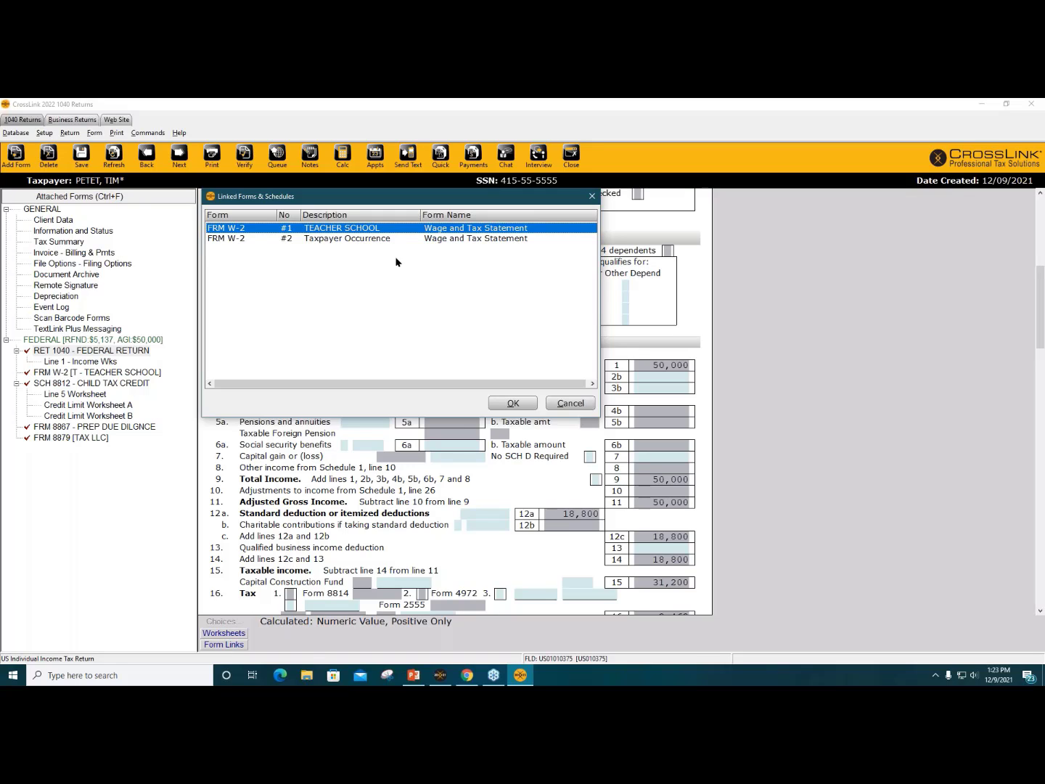
left_click(512, 404)
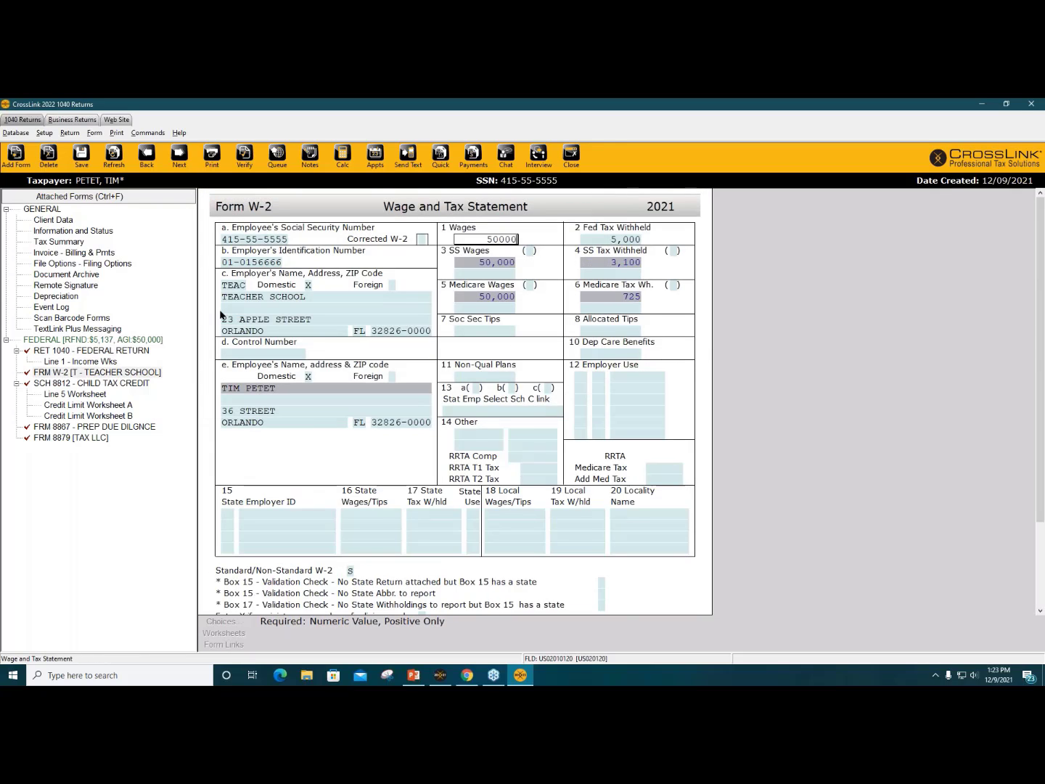
left_click(116, 352)
scroll(617, 464, "down", 3)
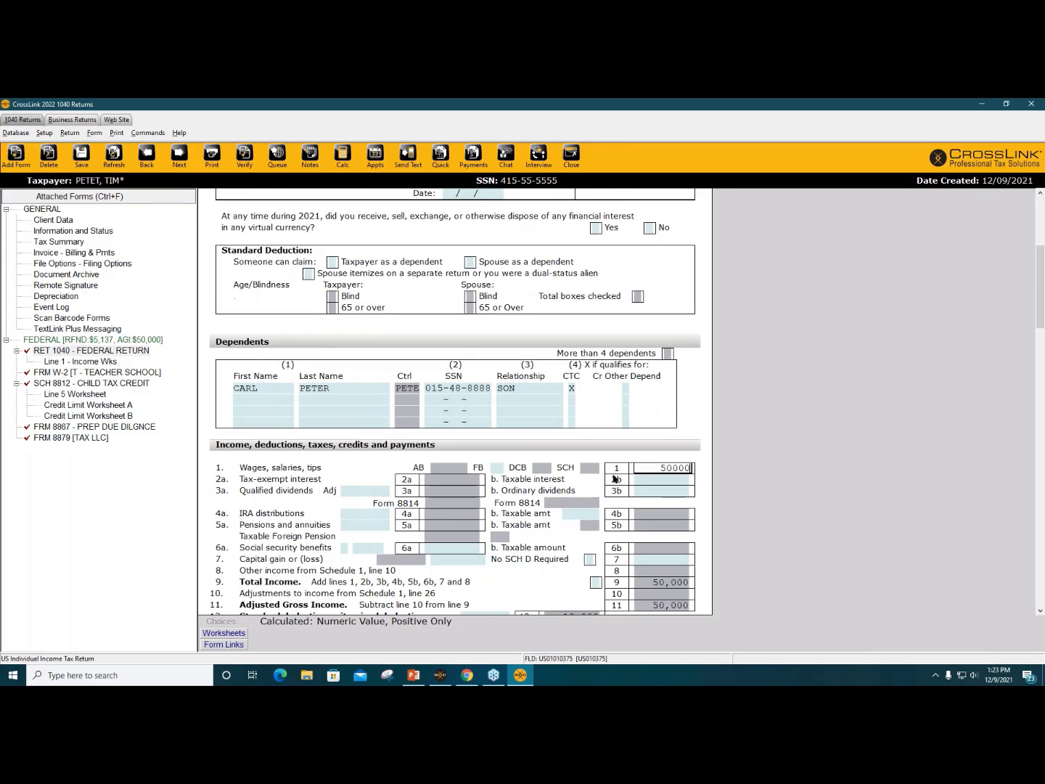
Step: Review Form 1040 lines 2b, 3b, 7 and 13, and answer No to virtual currency
left_click(646, 480)
left_click(653, 492)
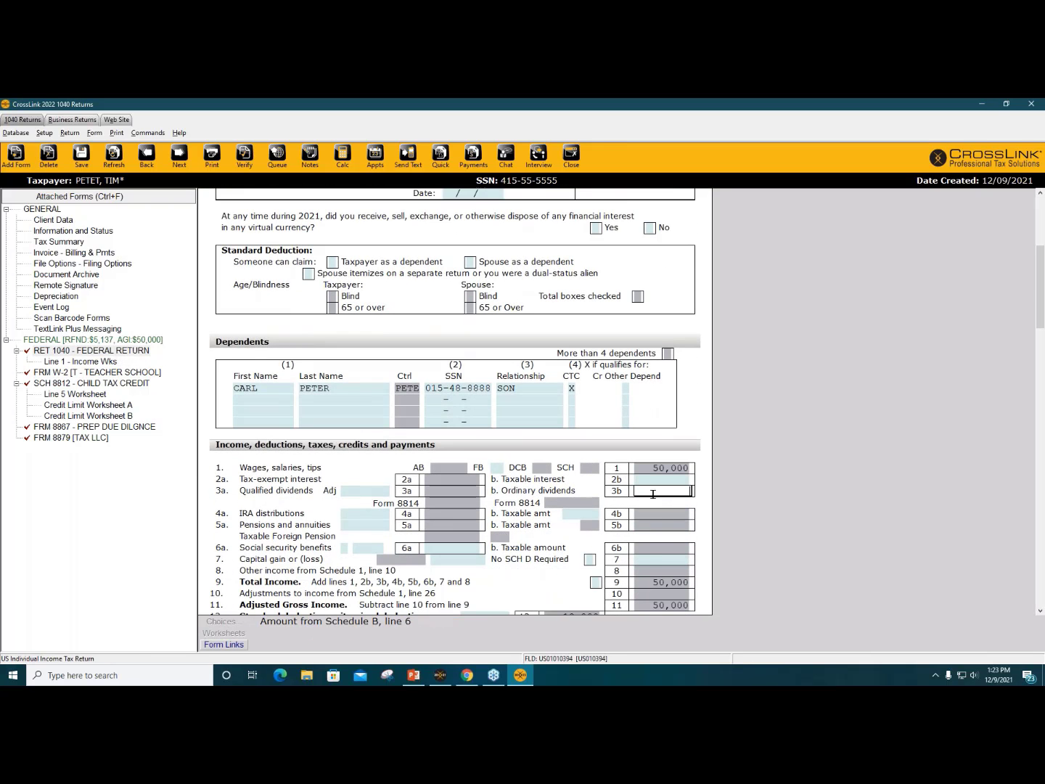
left_click(650, 560)
scroll(653, 508, "down", 2)
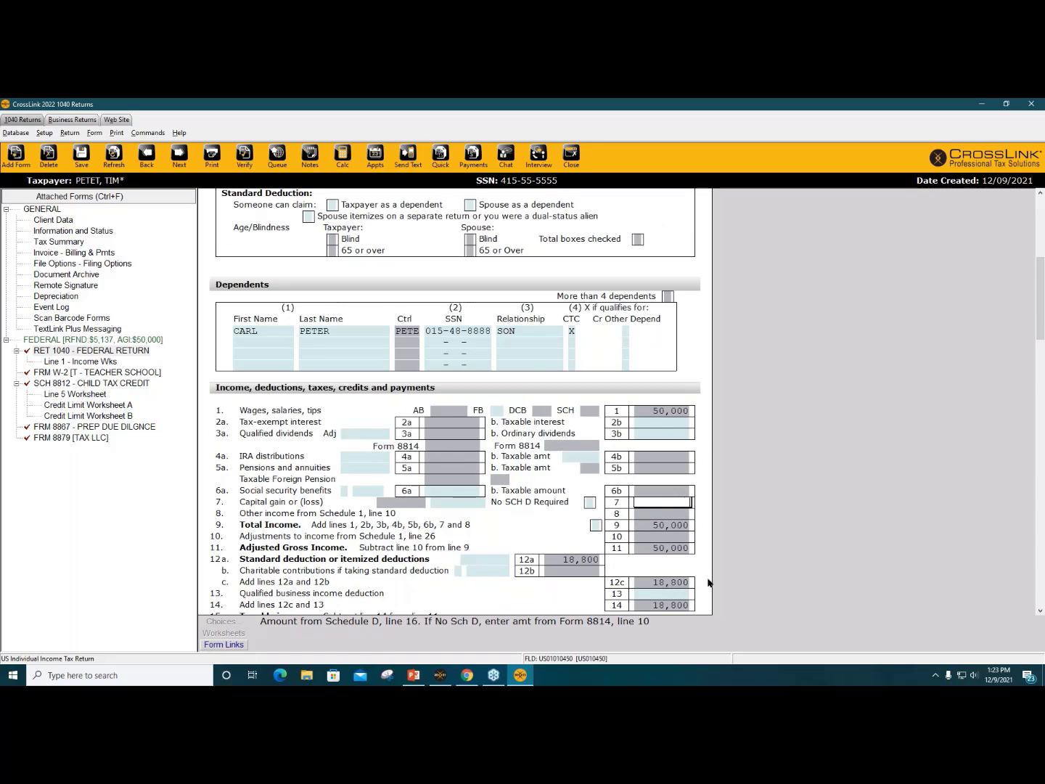
left_click(661, 593)
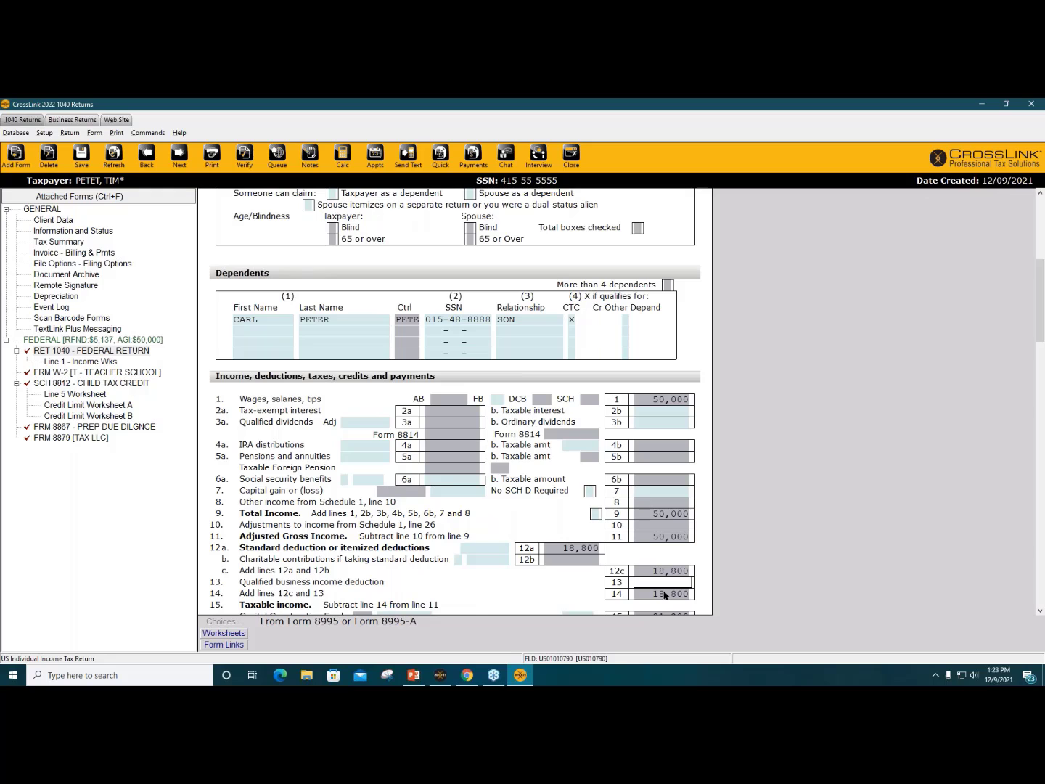
scroll(640, 380, "up", 6)
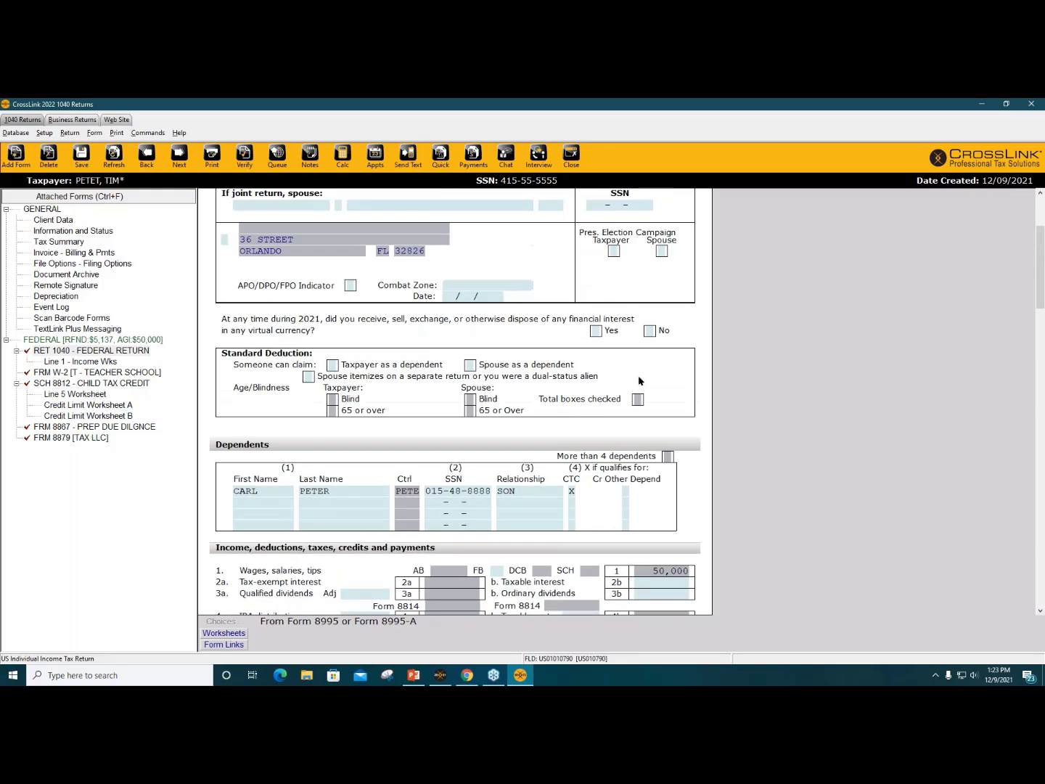
scroll(640, 380, "up", 5)
left_click(650, 479)
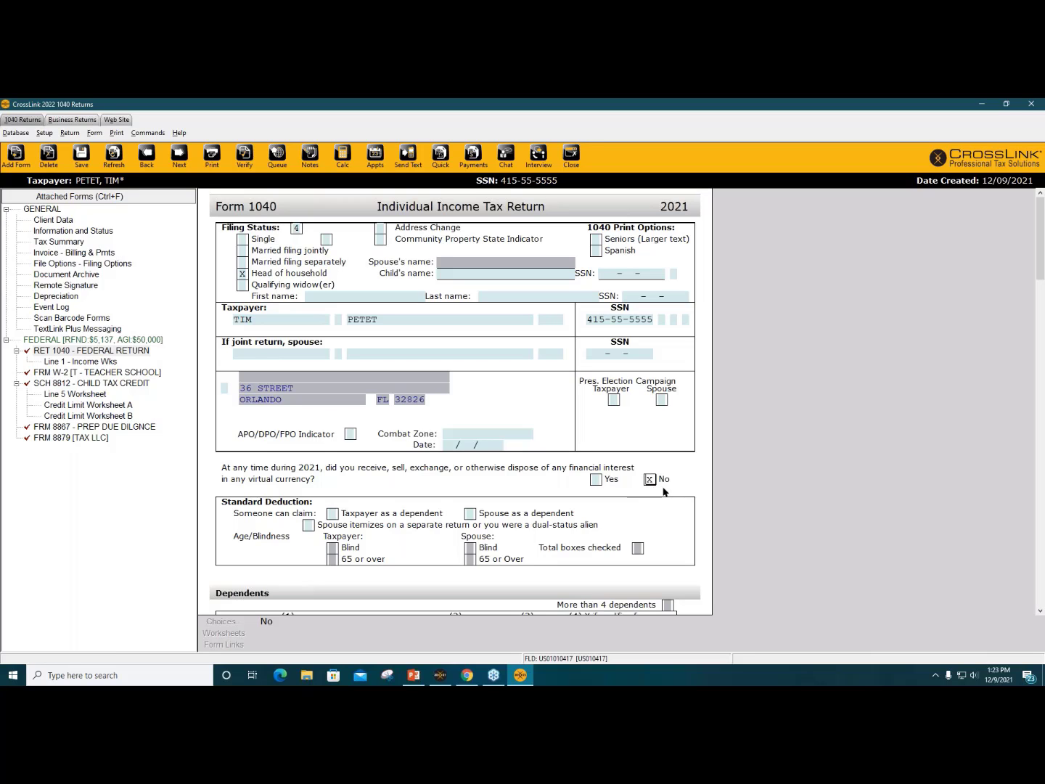
Step: Mark full EIP #3 received on line 30, accept line 28, and return to the top
scroll(687, 489, "down", 6)
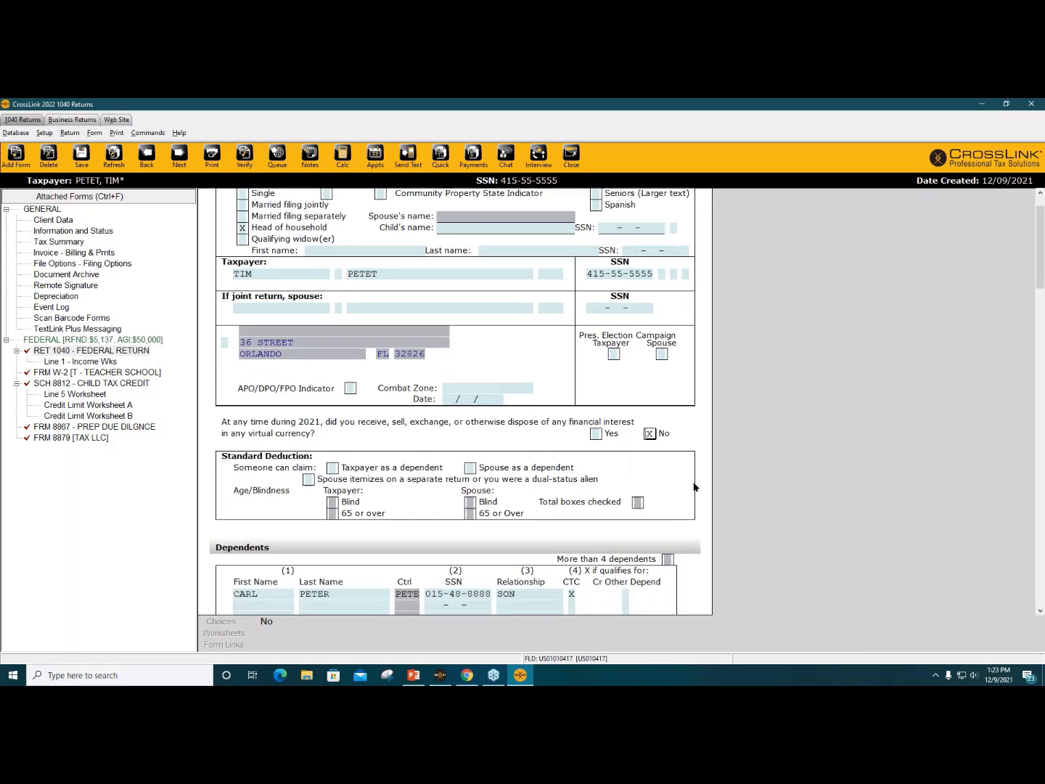
scroll(694, 487, "down", 6)
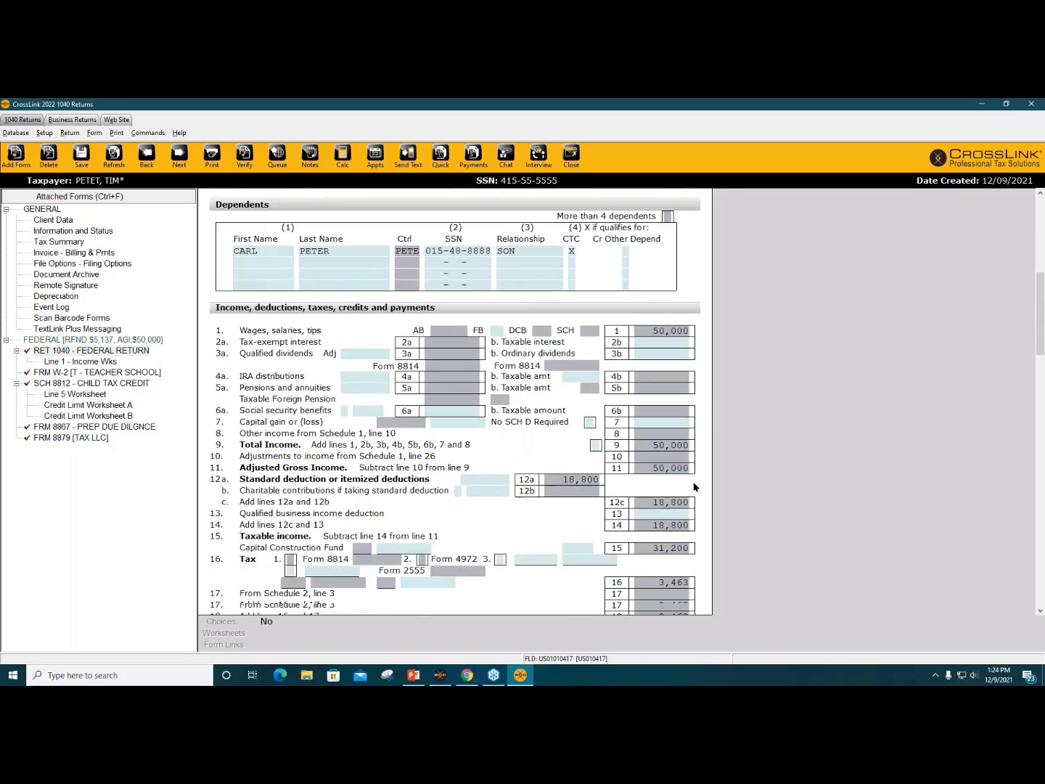
scroll(693, 487, "down", 5)
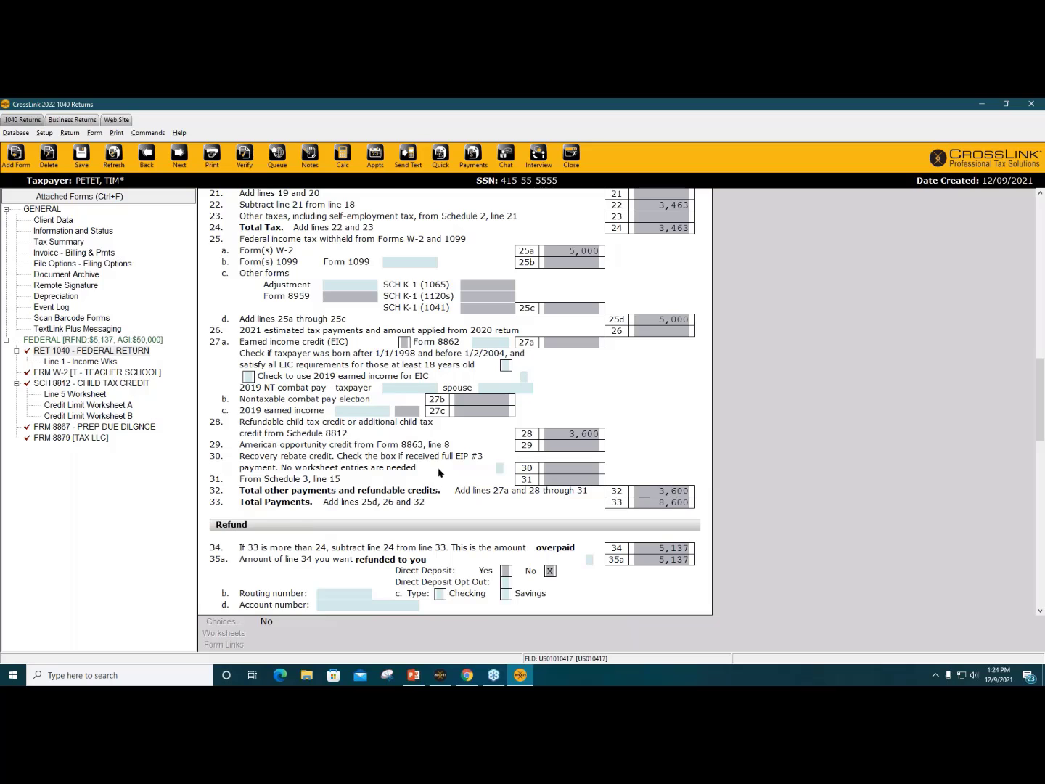
left_click(213, 457)
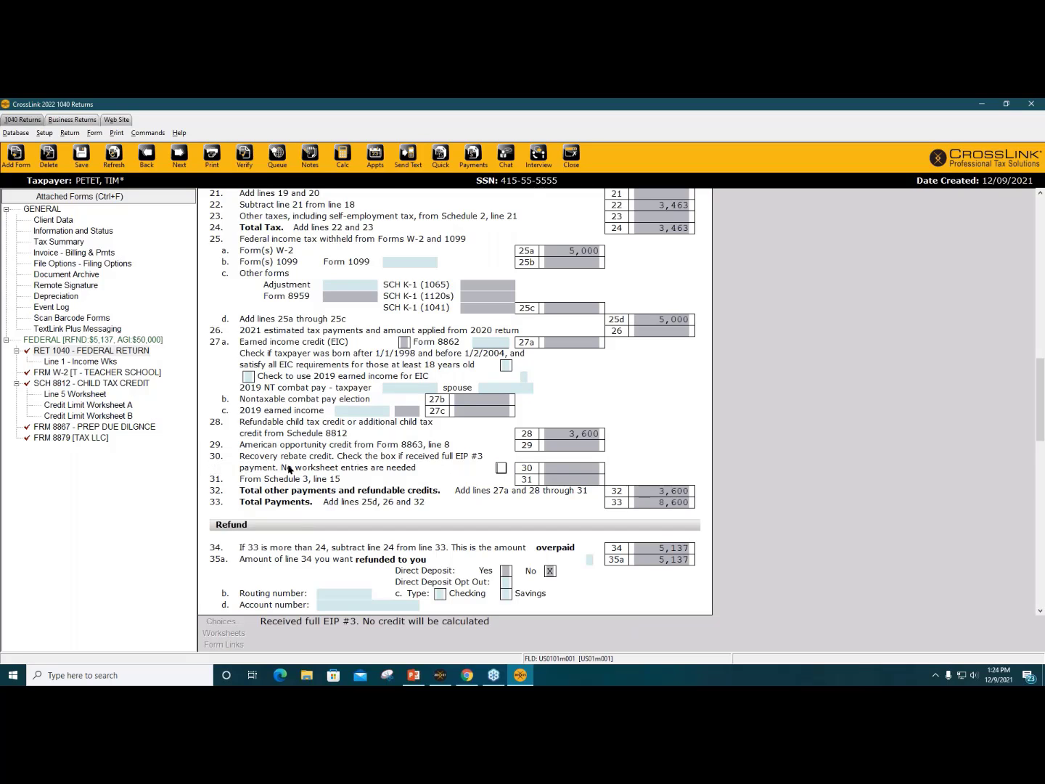
left_click(501, 467)
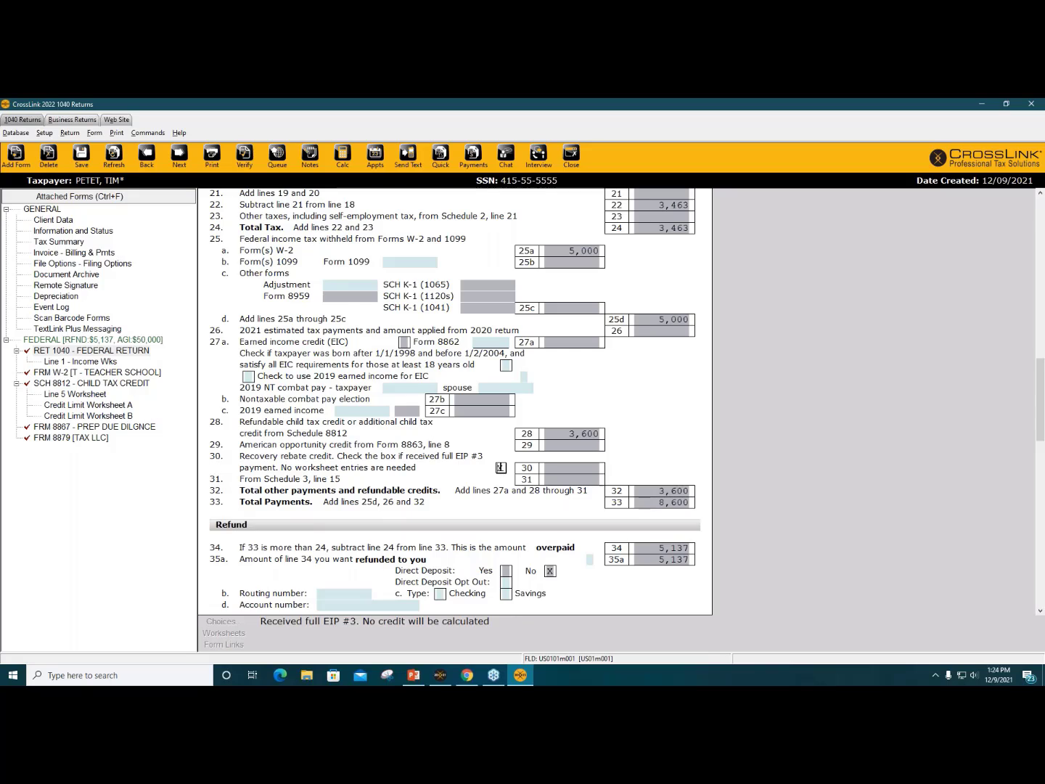
left_click(666, 425)
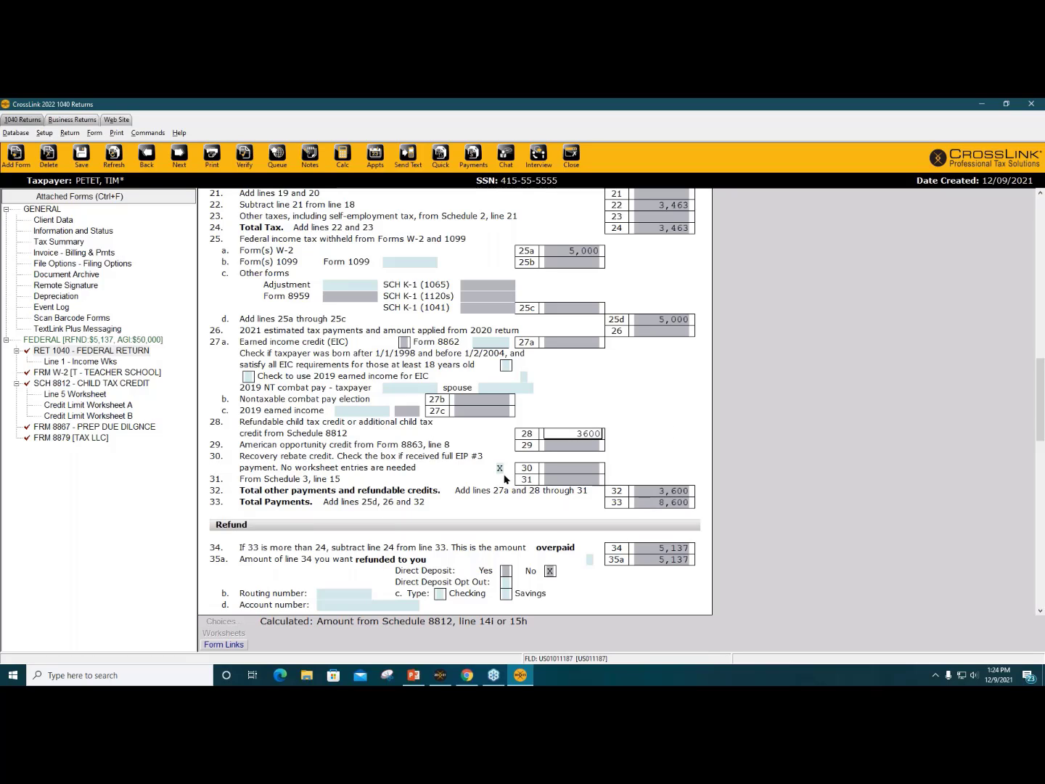
key("Tab")
scroll(650, 453, "up", 10)
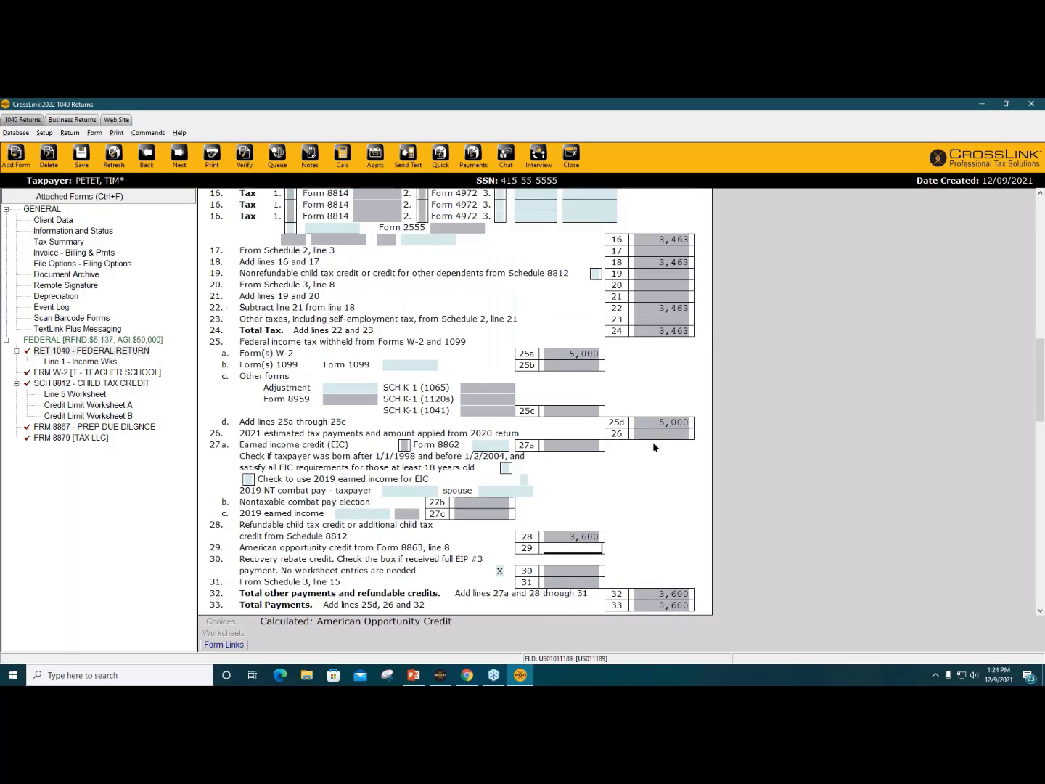
scroll(653, 441, "up", 5)
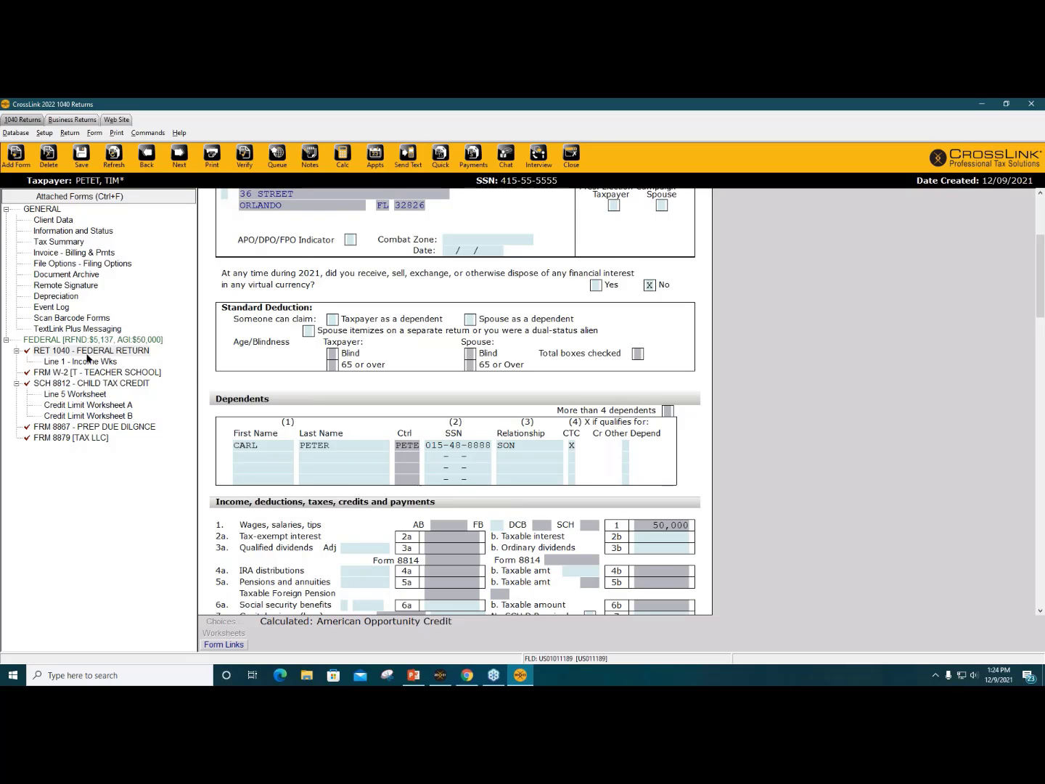
scroll(218, 368, "up", 3)
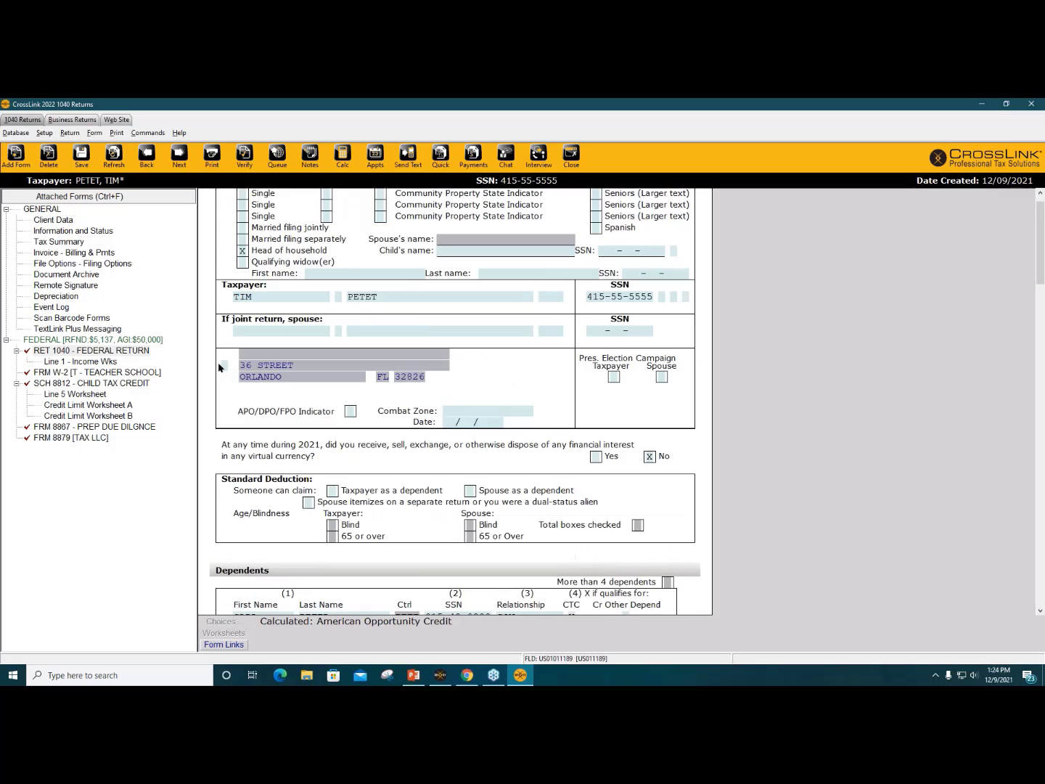
scroll(218, 368, "up", 1)
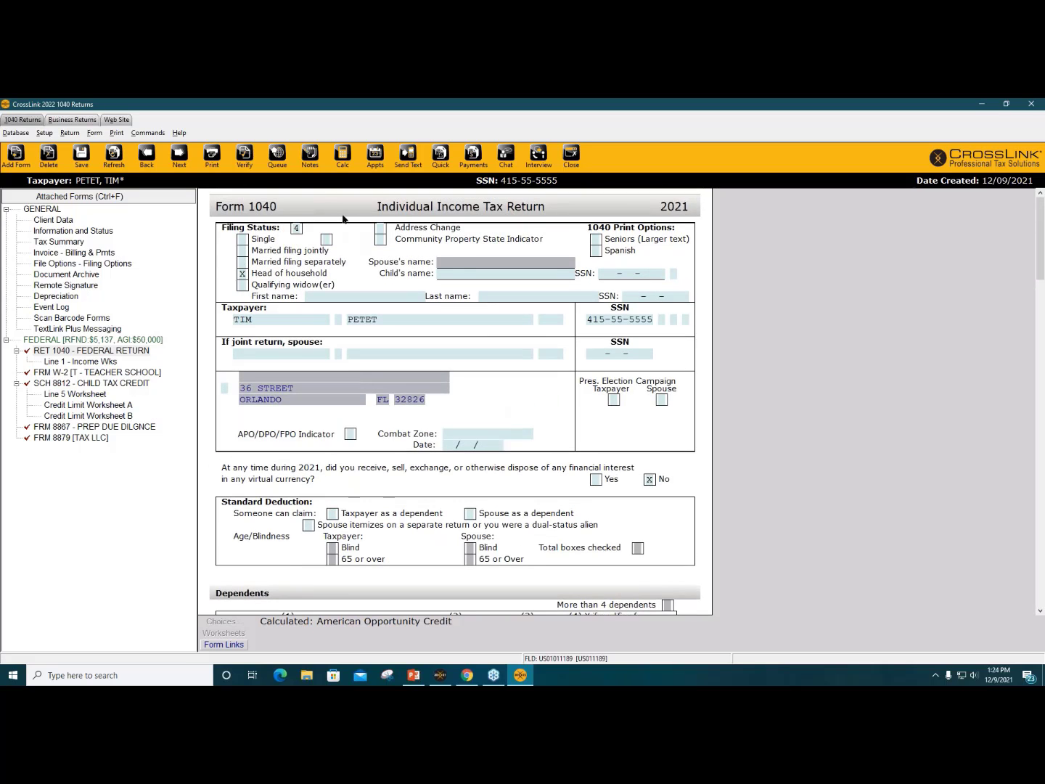
Step: Verify the return and review the Schedule 8812 advance credit warning
left_click(246, 166)
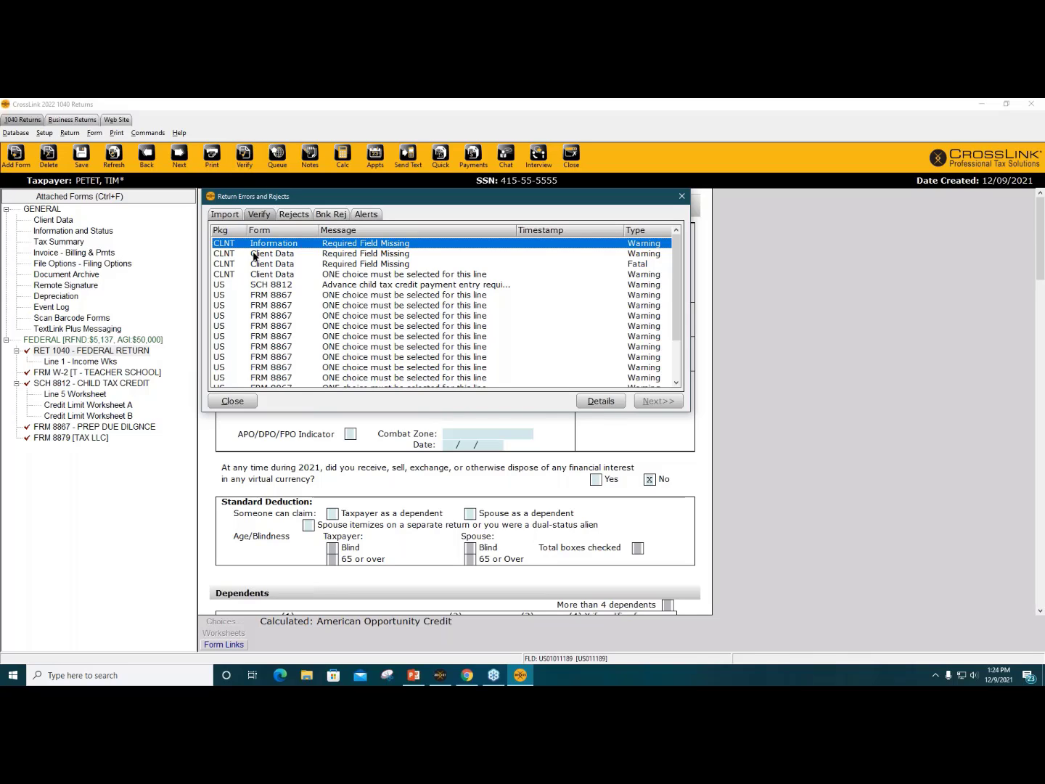
left_click(344, 286)
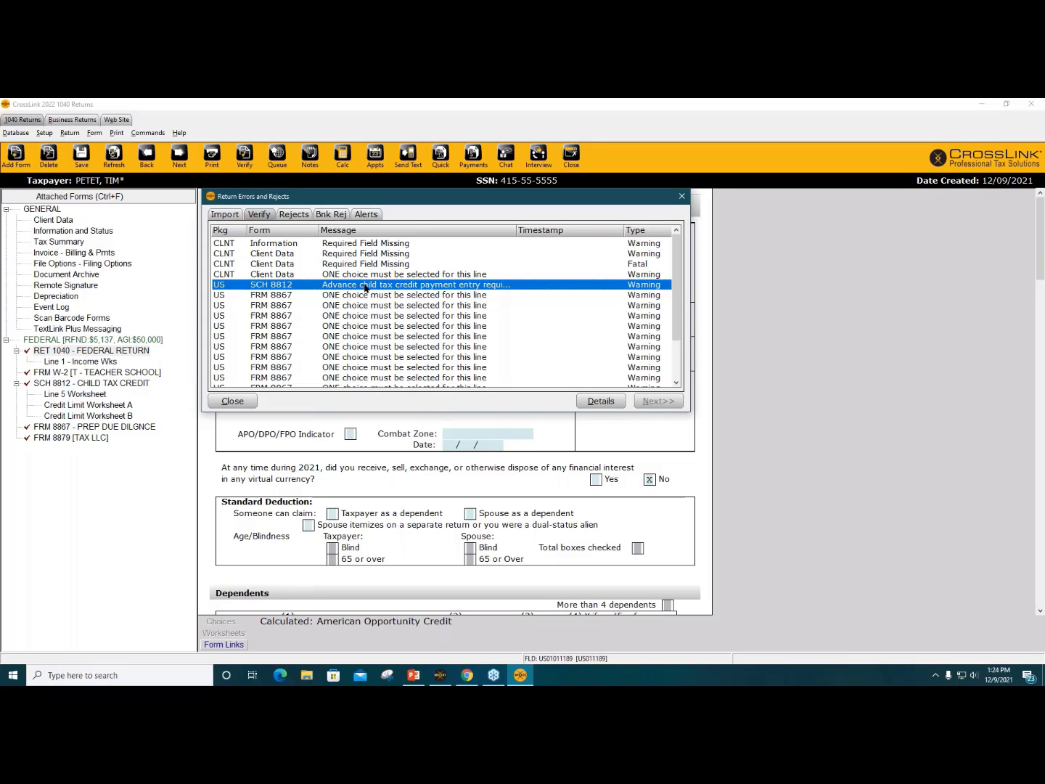
scroll(377, 294, "down", 2)
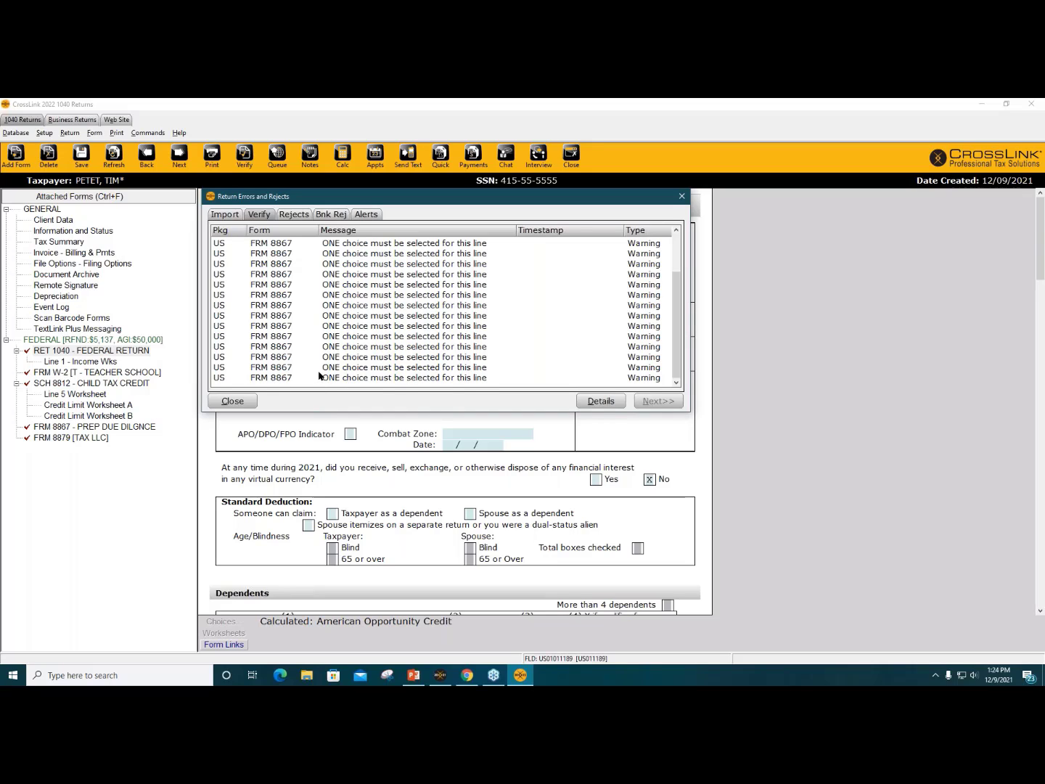
scroll(319, 375, "up", 2)
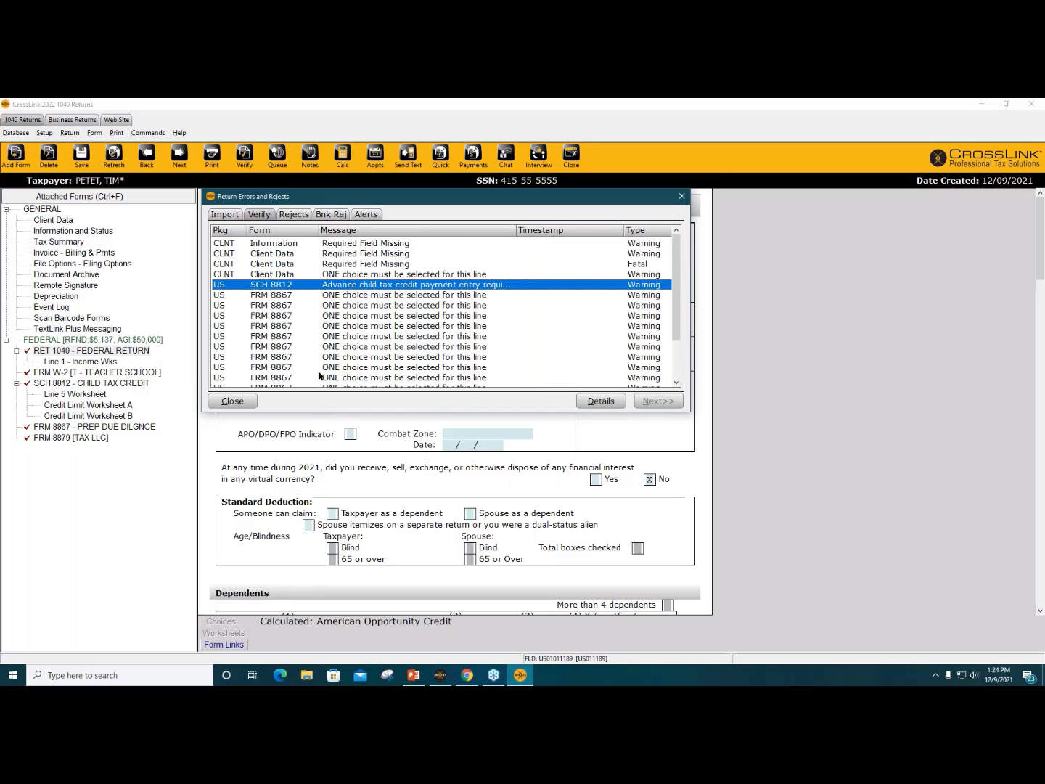
Step: Mark Signed 8879 with an x from the missing-field error, then re-run verification
left_click(342, 245)
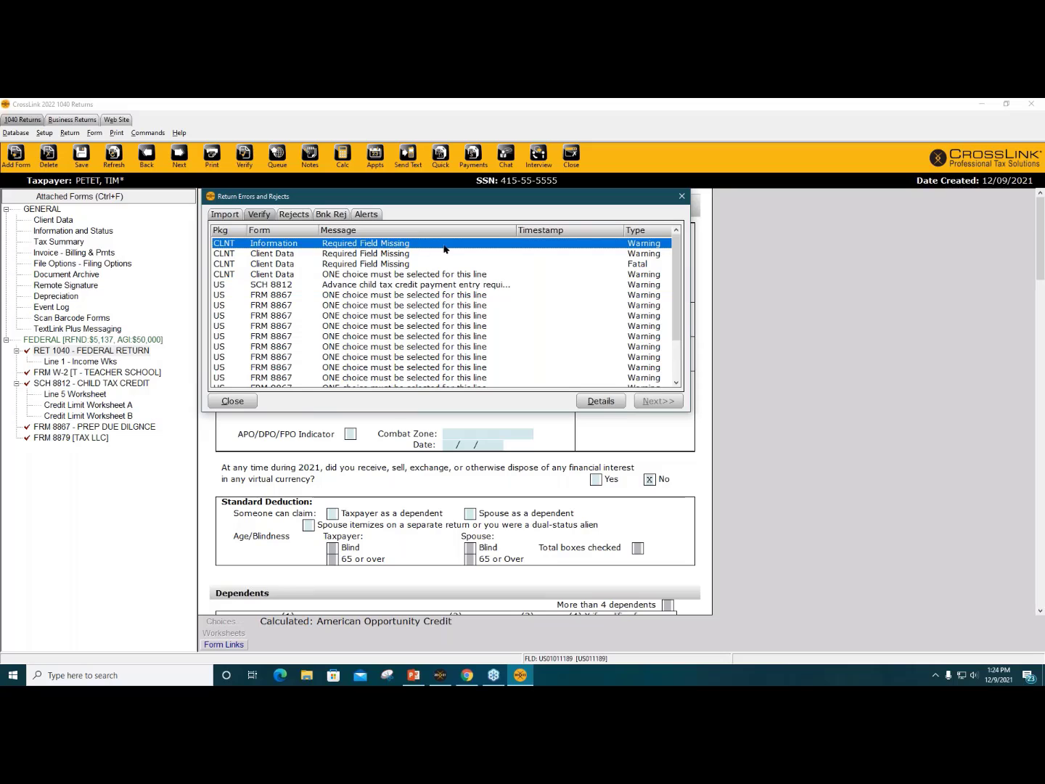
double_click(394, 247)
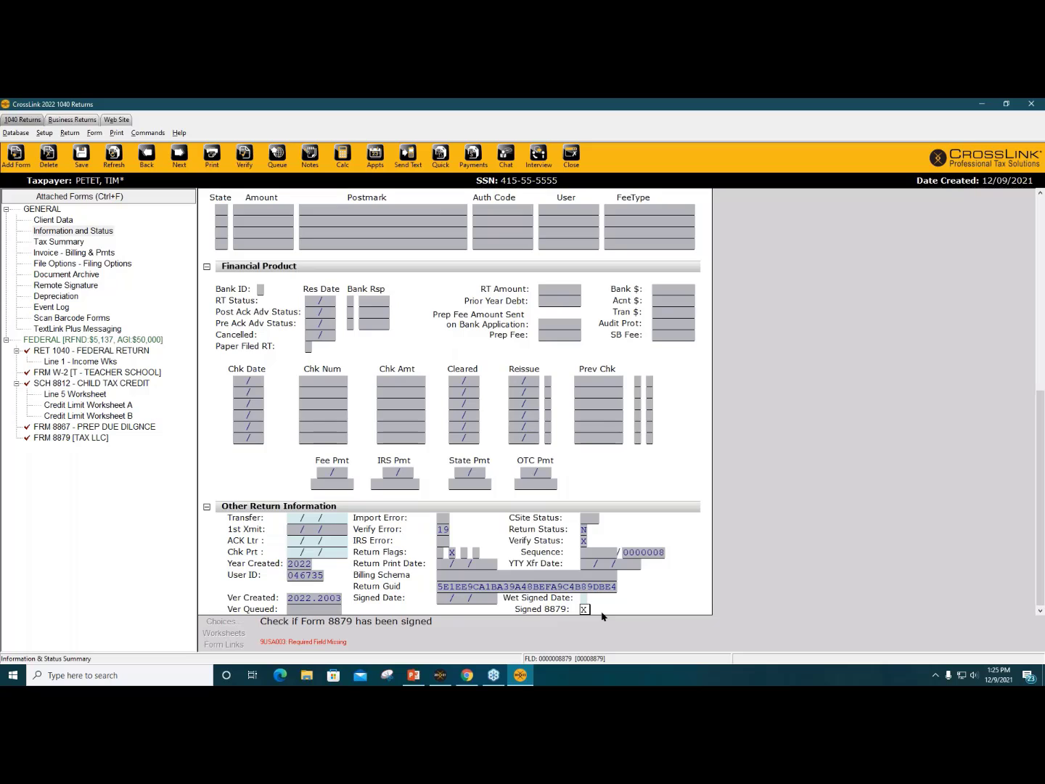
type("x")
key("ctrl+v")
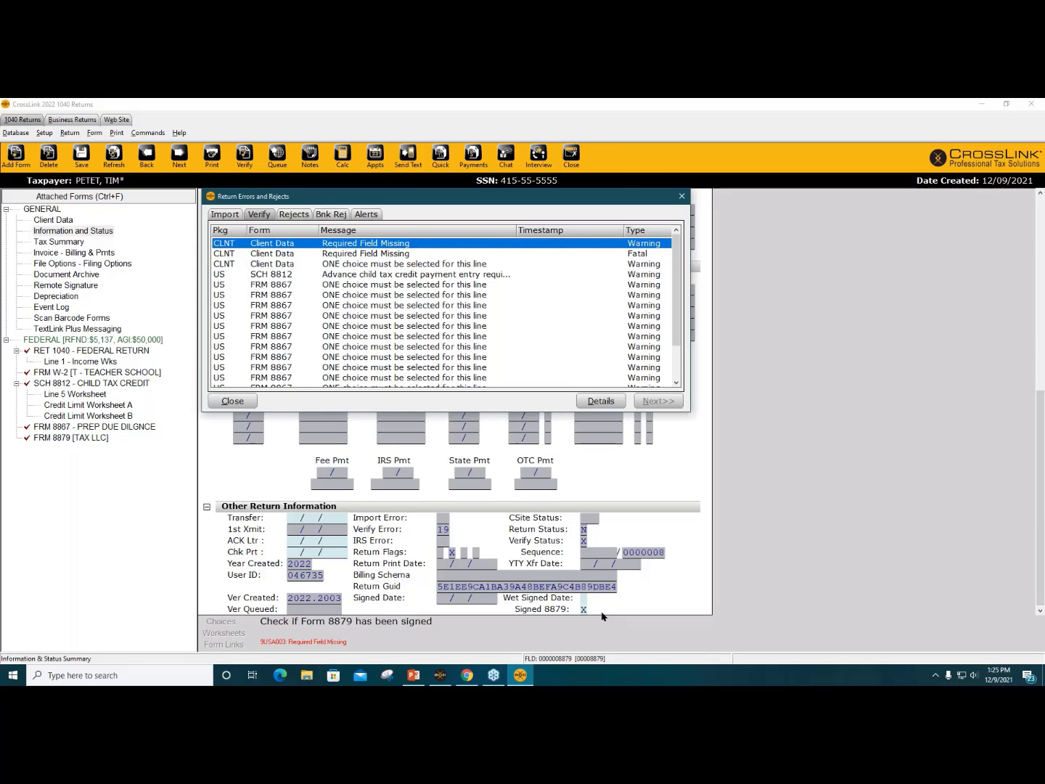
key("Return")
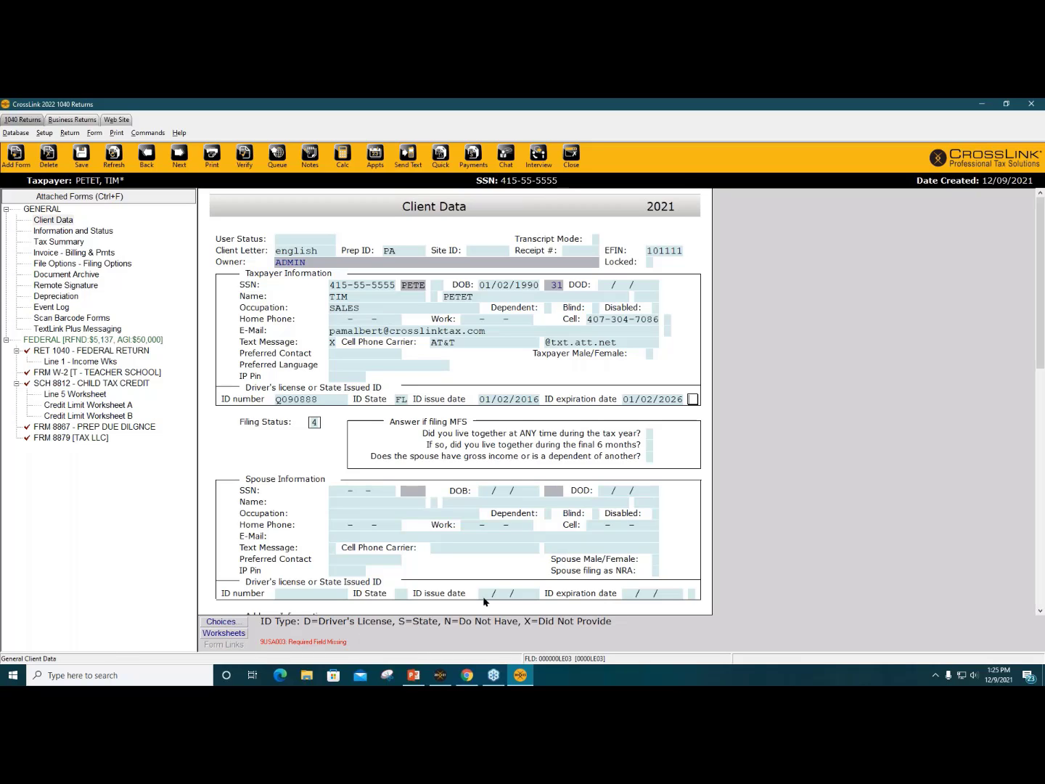
Step: Re-verify the return and enter Y in the flagged Remote Signature consent field
key("ctrl+e")
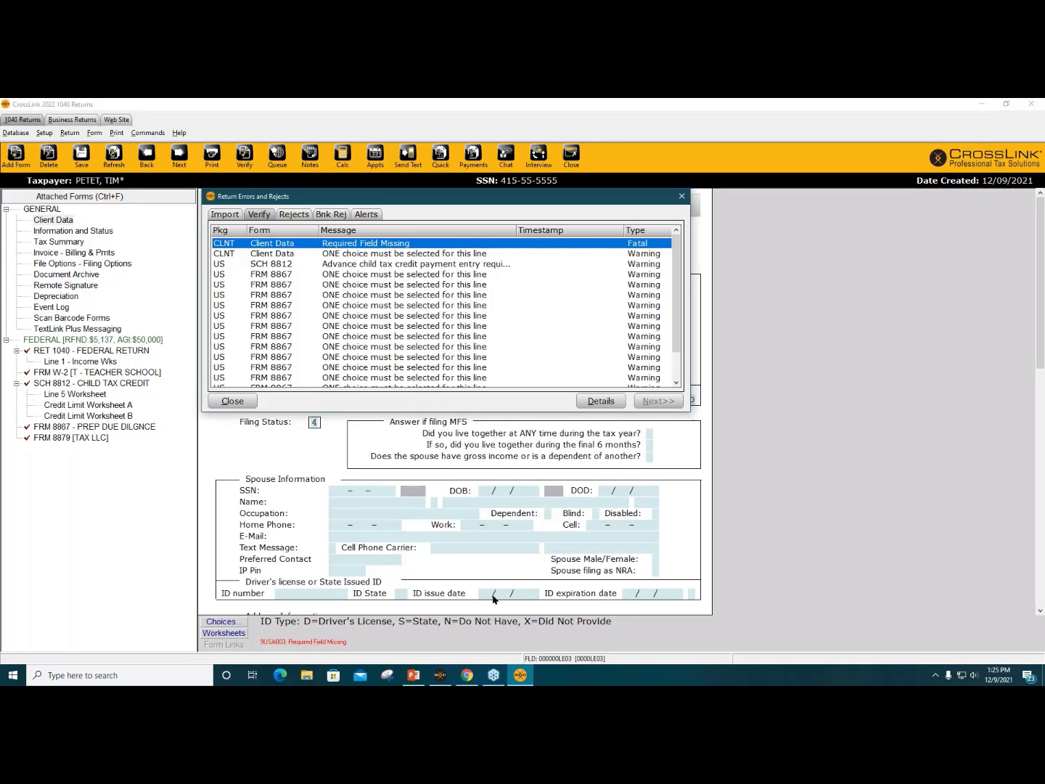
key("Return")
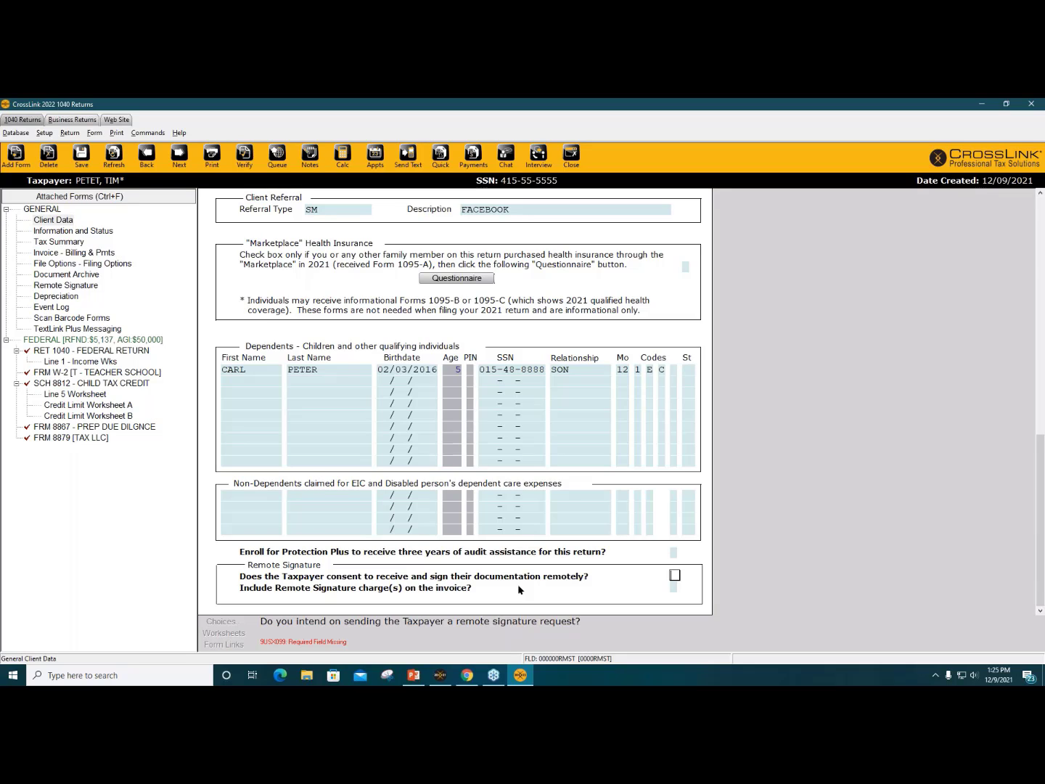
type("Y")
Step: Delete the stray bank routing number in Client Data and refresh the return
key("ctrl+v")
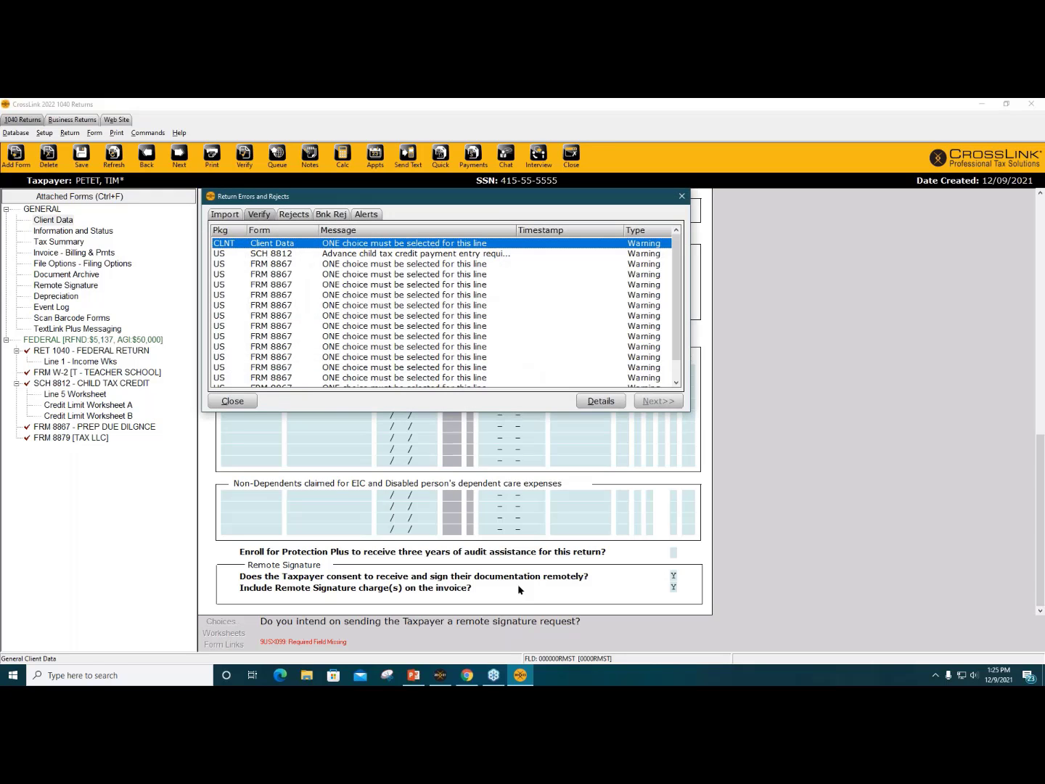
key("Return")
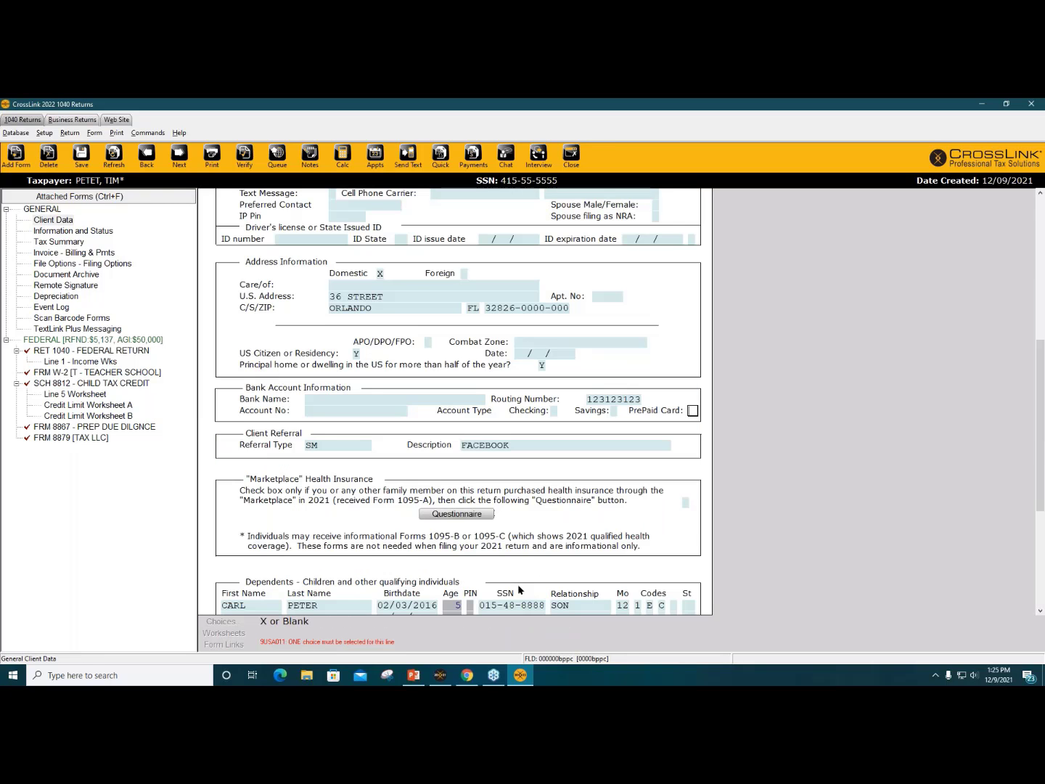
left_click(618, 401)
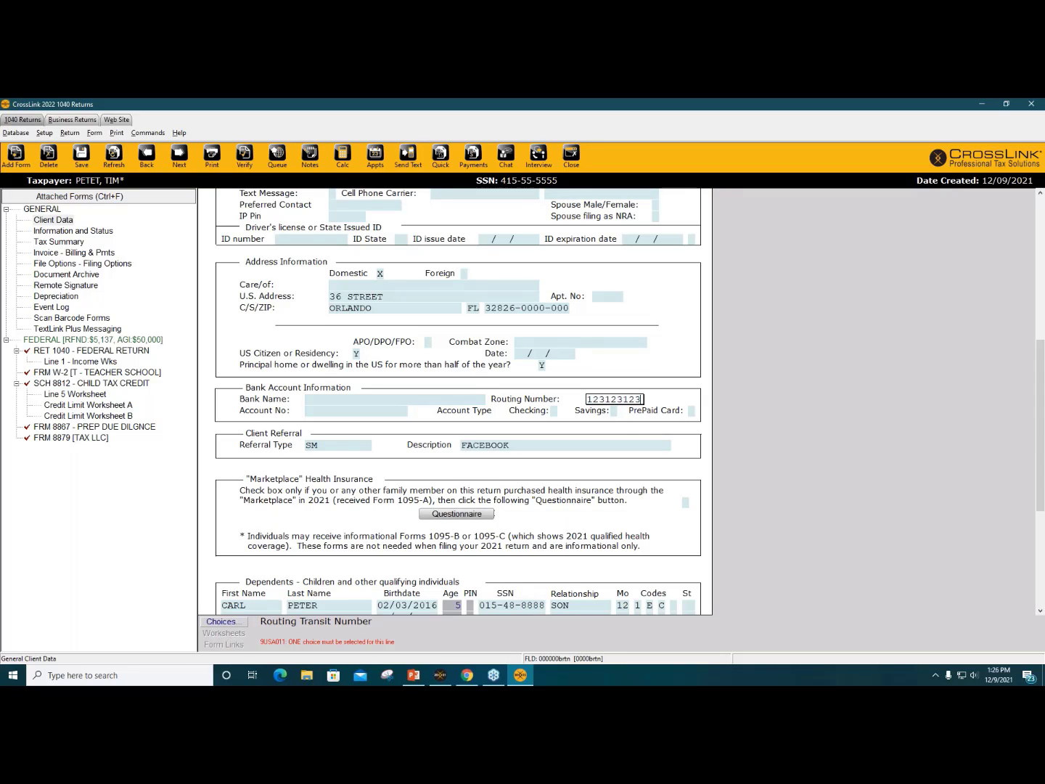
key("BackSpace")
key("BackSpace")
key("BackSpace")
key("BackSpace")
key("BackSpace")
key("BackSpace")
key("BackSpace")
key("BackSpace")
key("BackSpace")
left_click(559, 445)
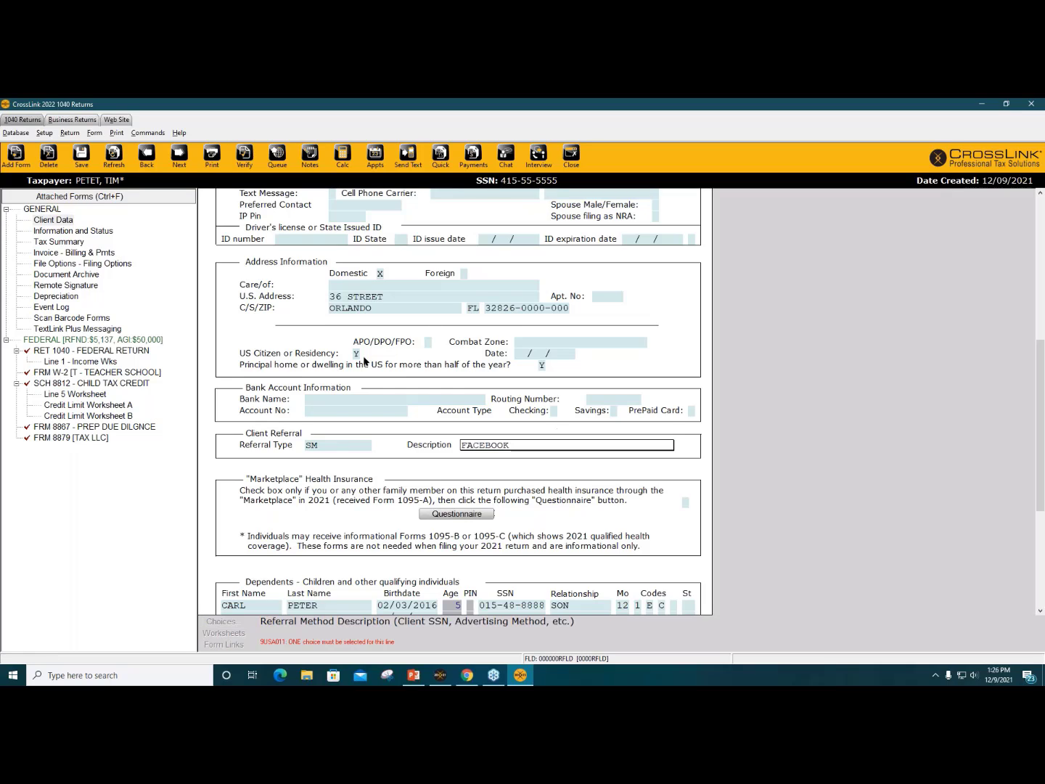
left_click(113, 161)
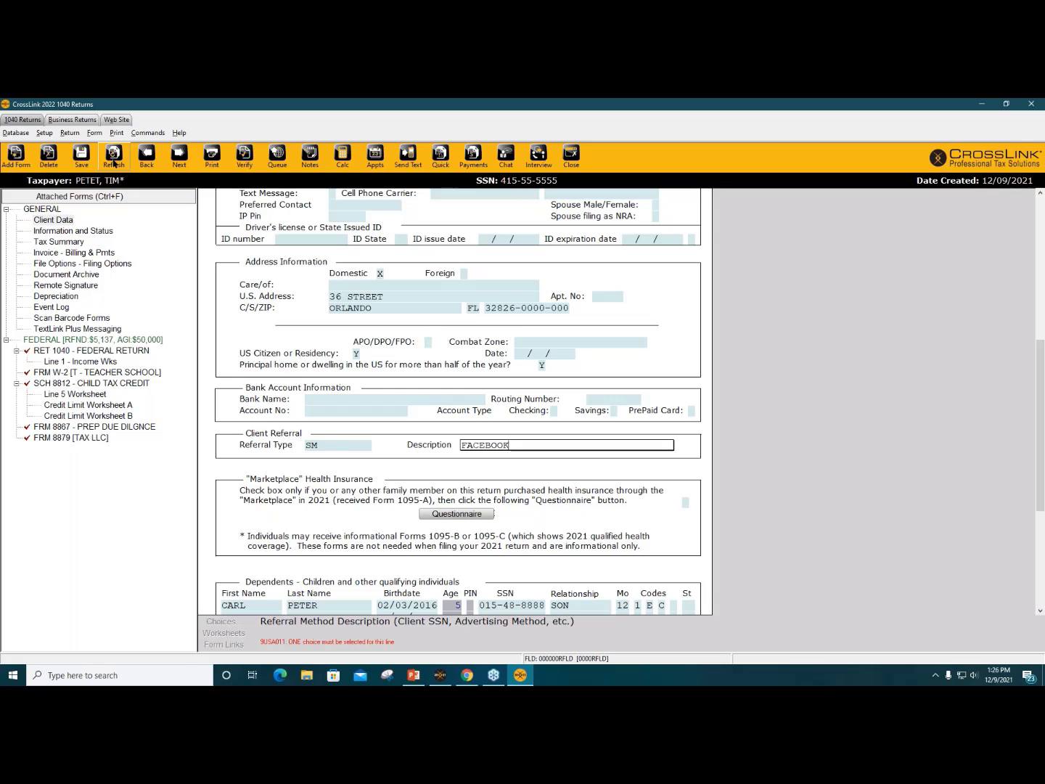
left_click(114, 156)
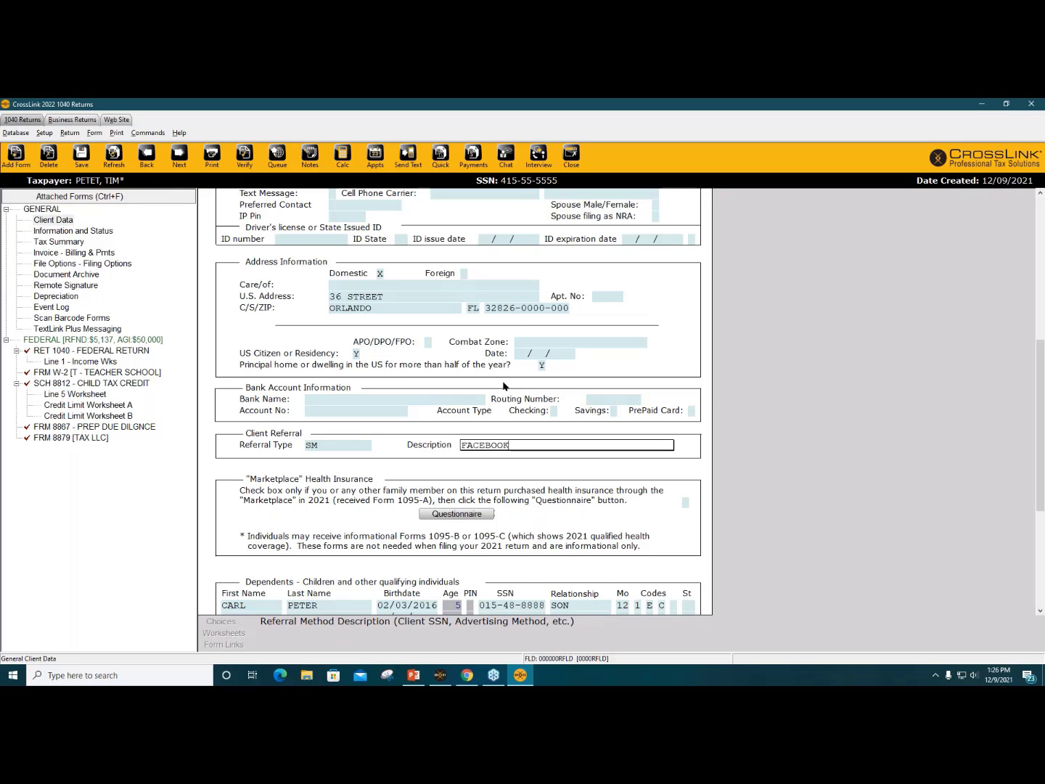
scroll(508, 441, "up", 5)
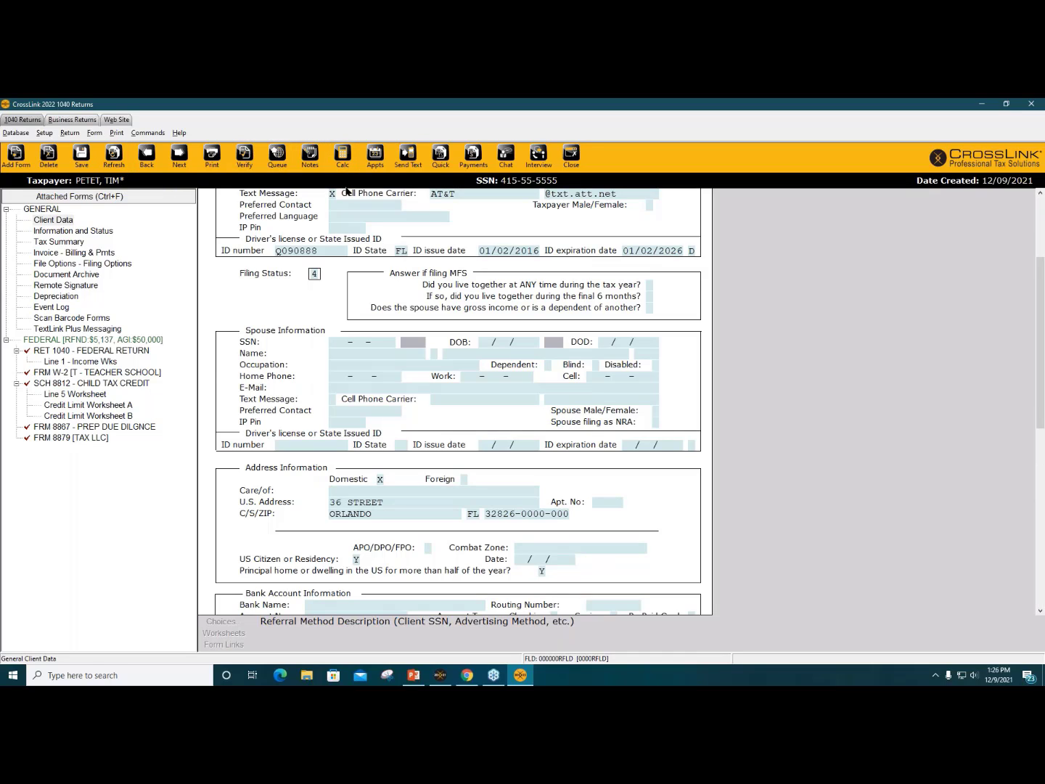
Step: Check Schedule 8812 line 14f (no advance child tax credit payments received), then re-verify
left_click(244, 154)
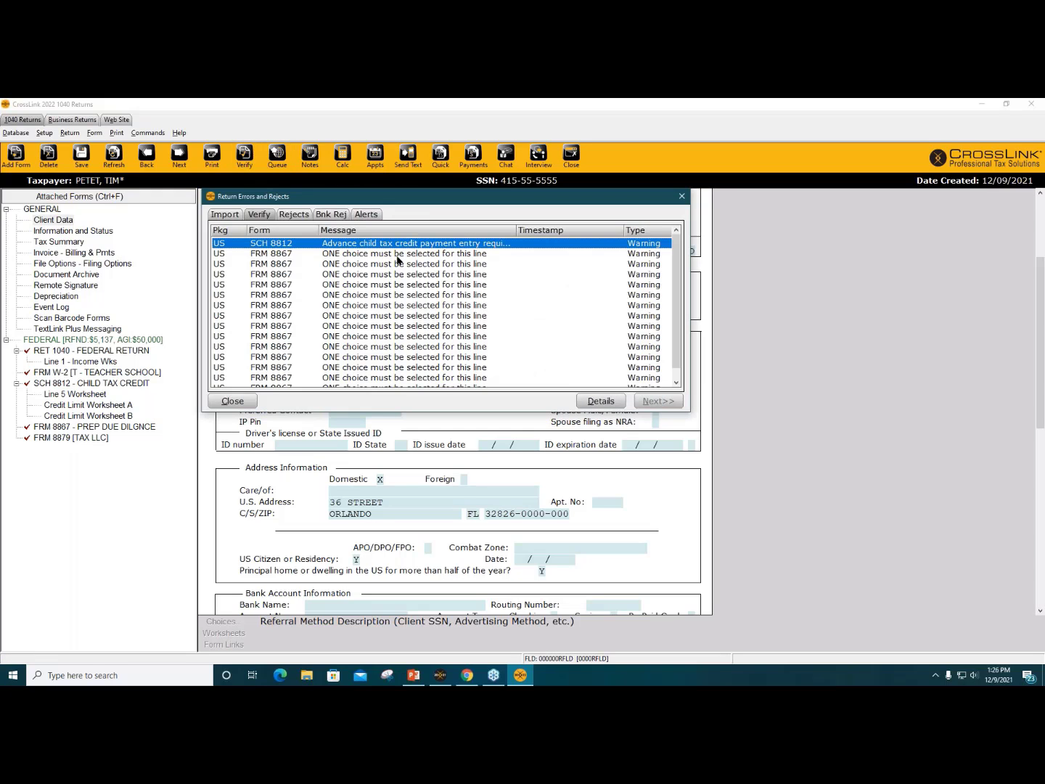
key("Return")
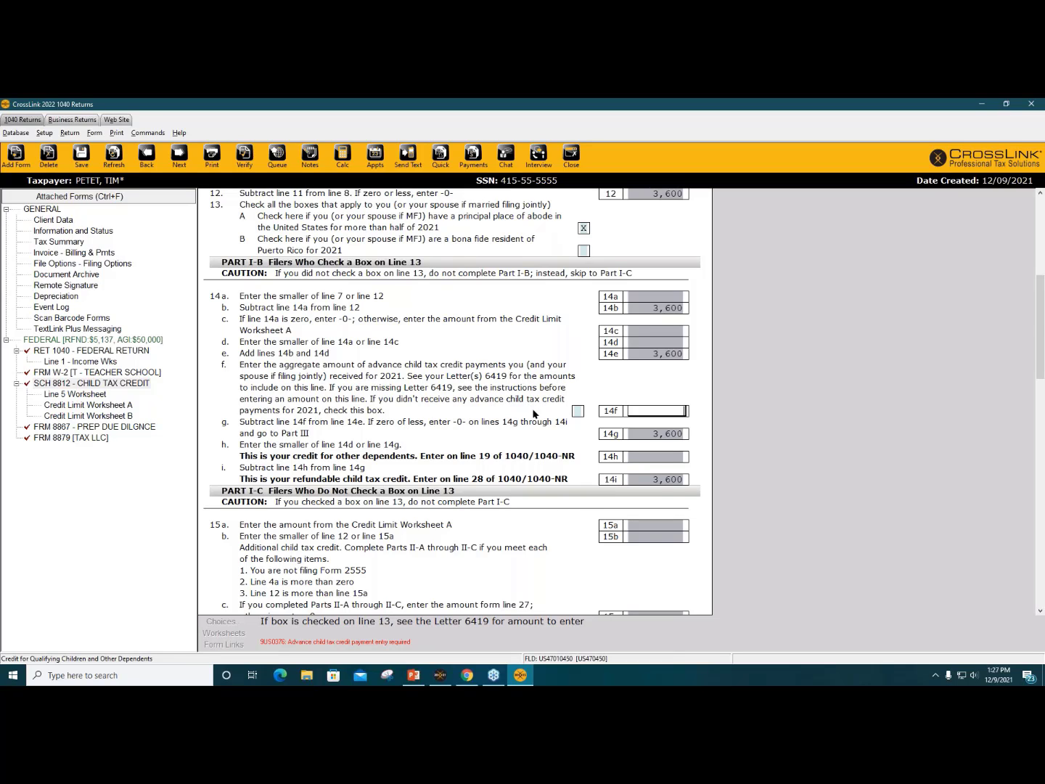
left_click(577, 411)
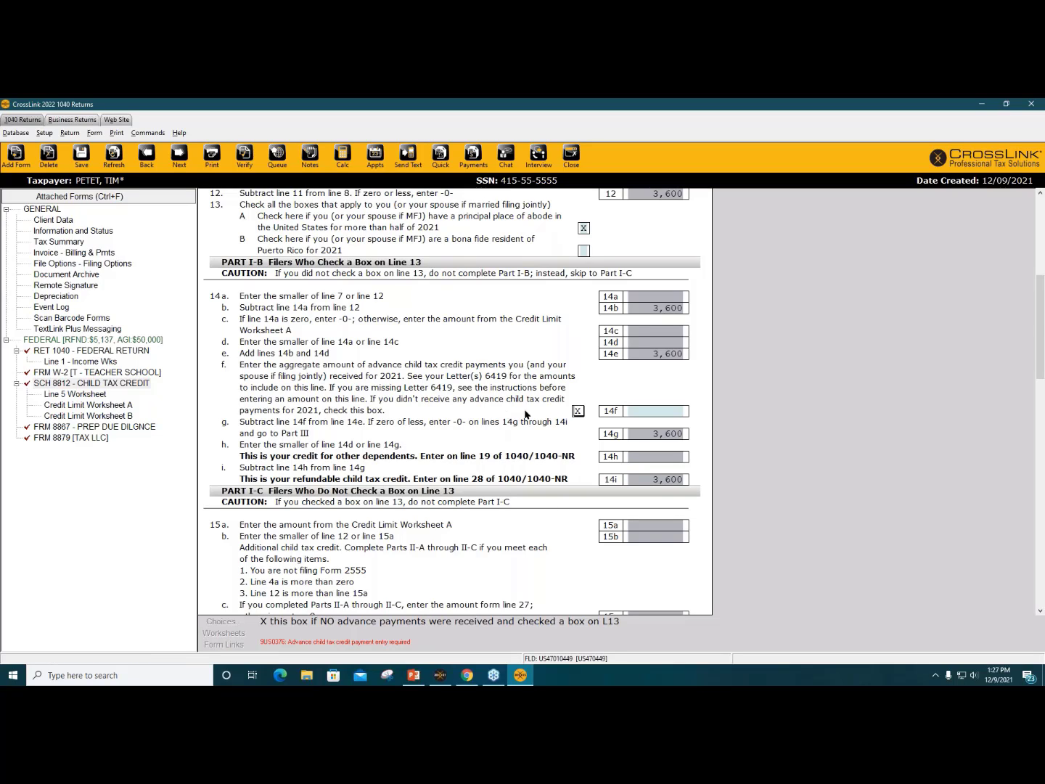
left_click(245, 156)
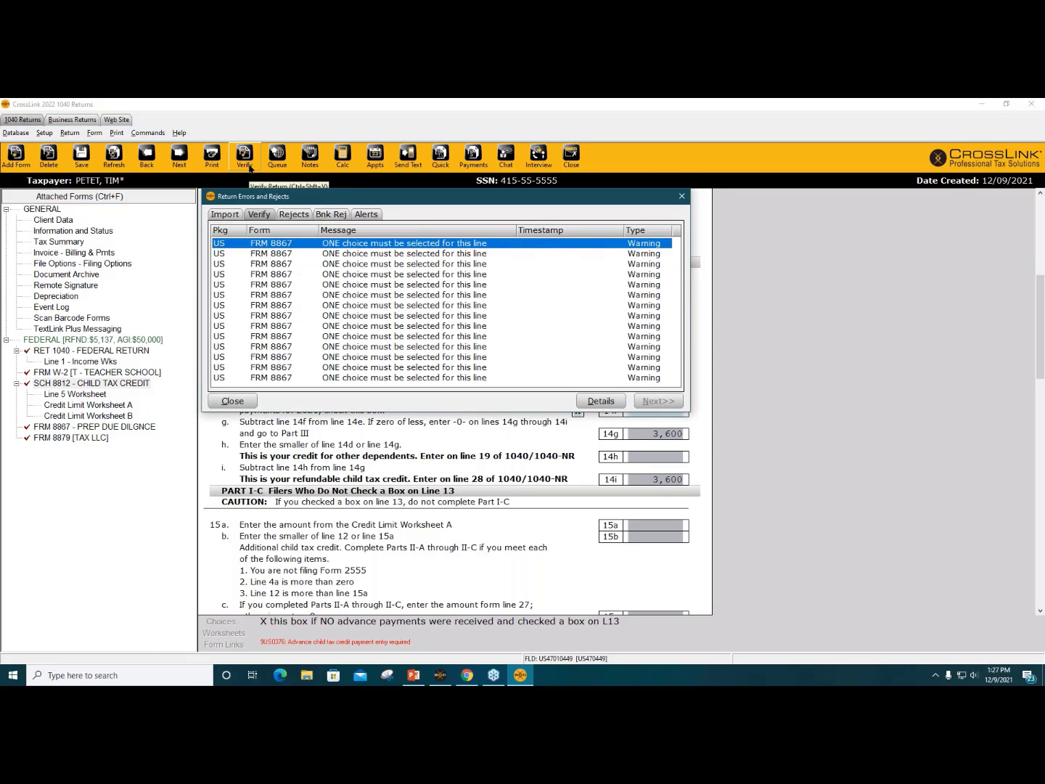
Step: Answer Form 8867 due-diligence lines 1–5: Yes, except No on line 4
key("Return")
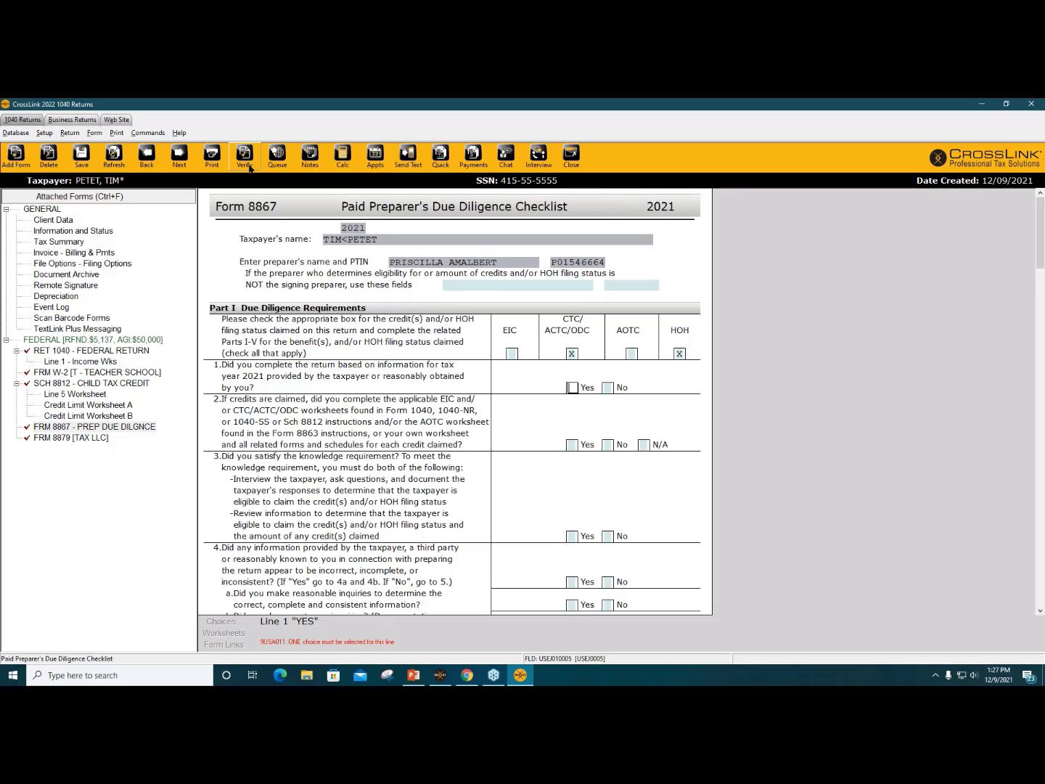
key("x")
key("Return")
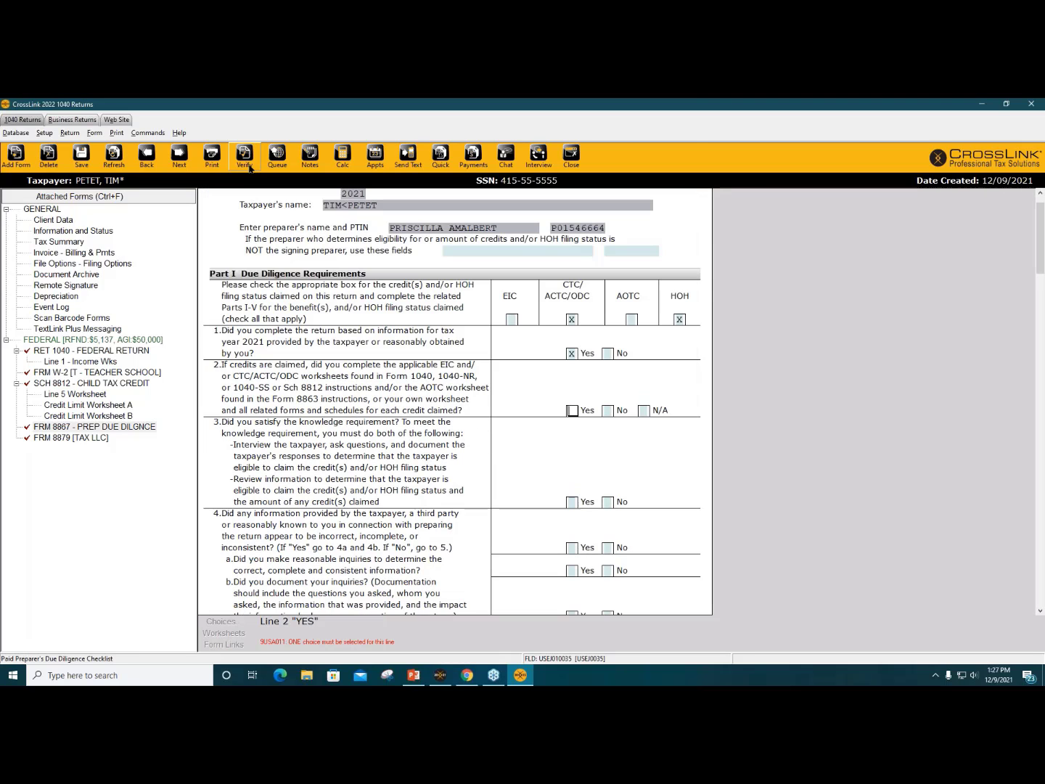
key("x")
key("Return")
key("x")
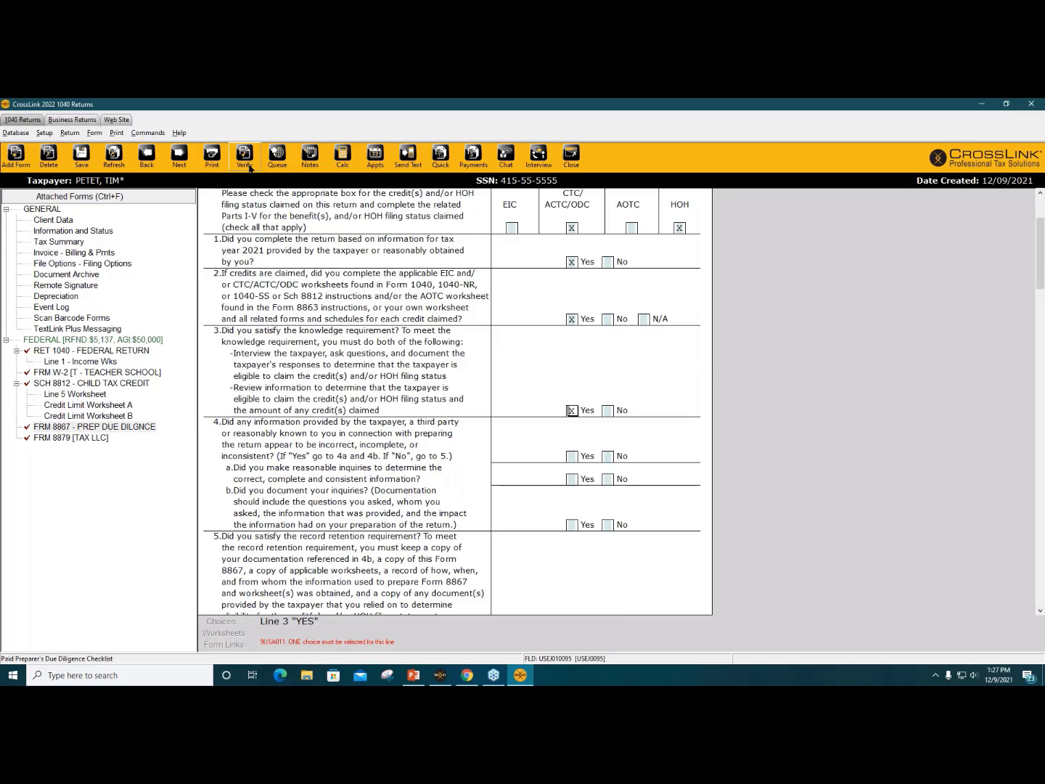
key("Return")
key("x")
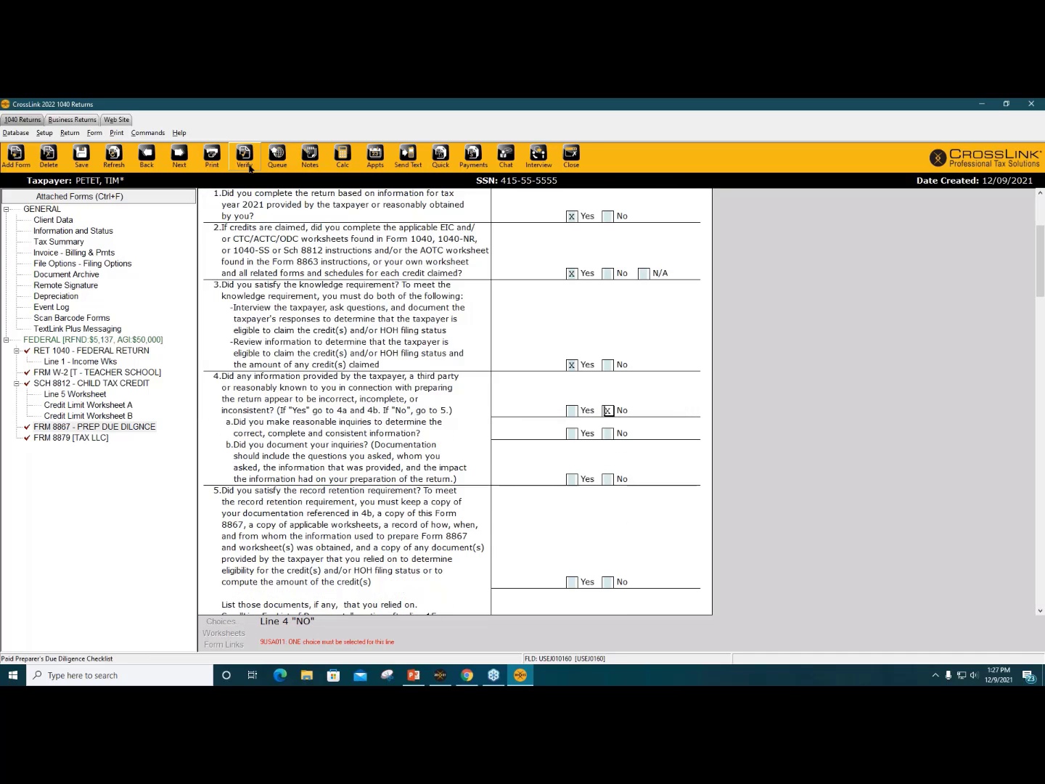
key("Return")
key("x")
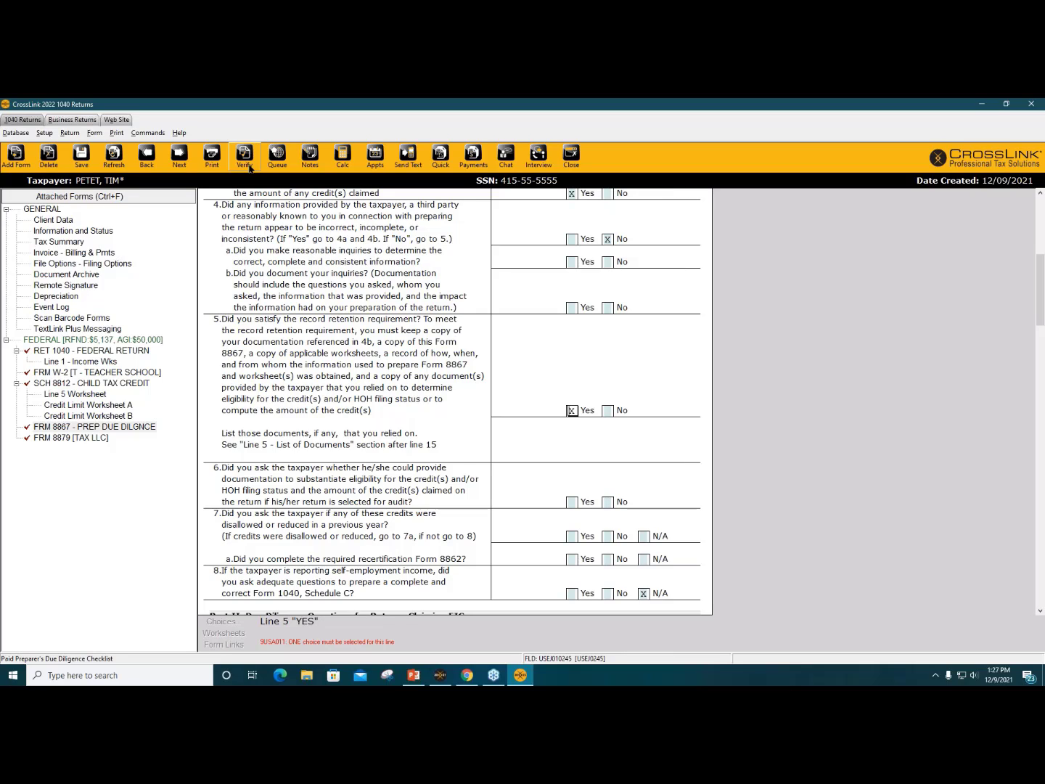
Step: Answer Yes on Form 8867 lines 6 and 7, certify line 15, and answer Yes on line 10
left_click(245, 156)
key("Return")
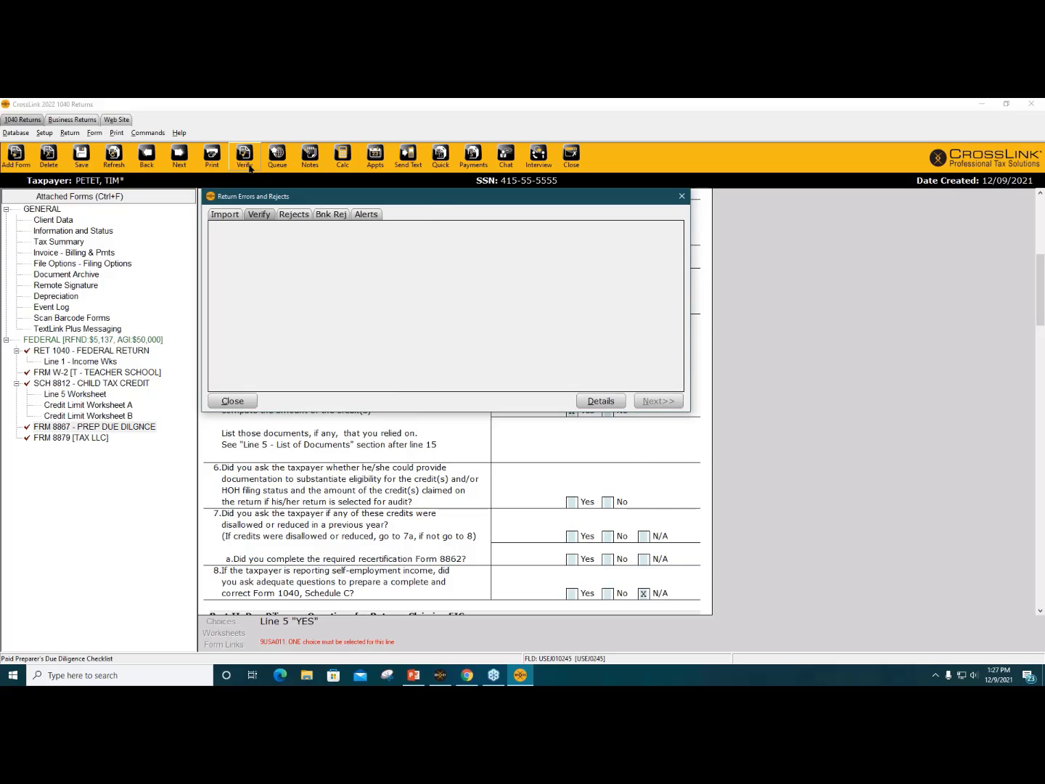
key("x")
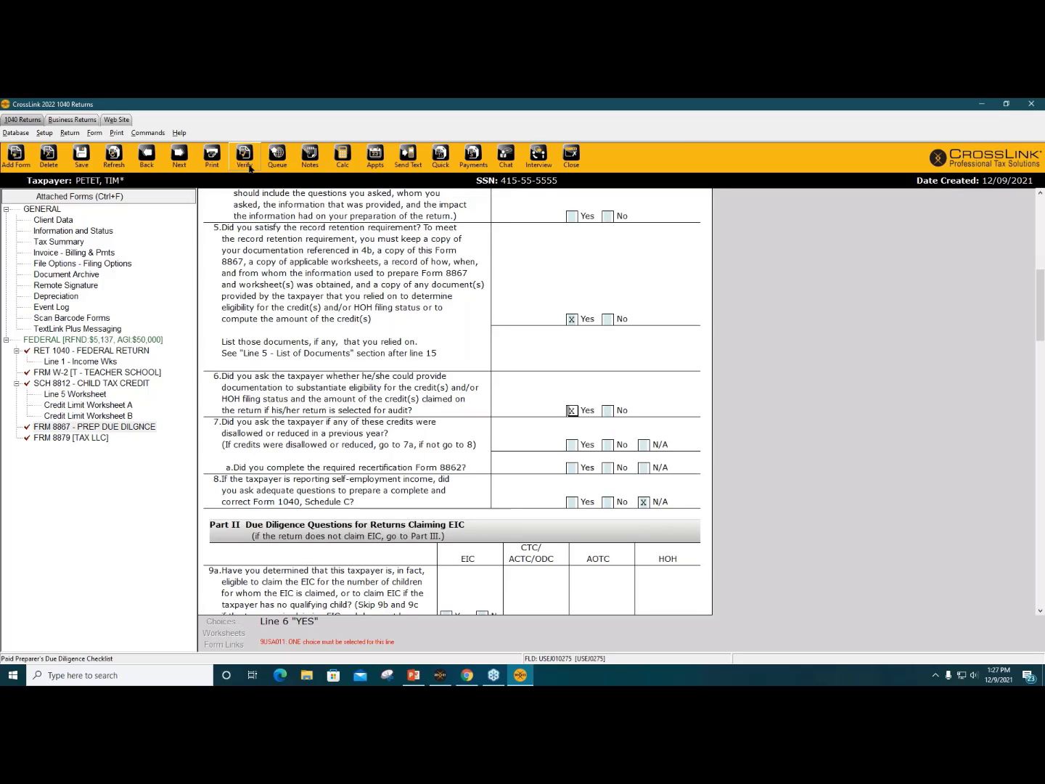
left_click(244, 158)
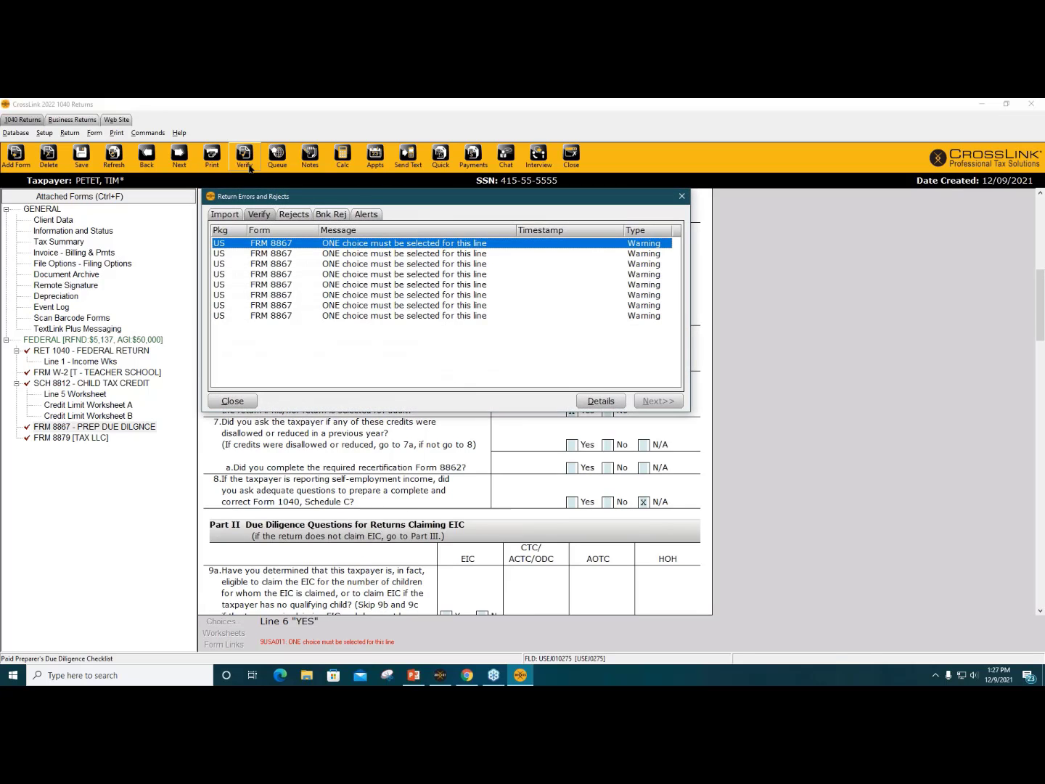
key("Return")
key("x")
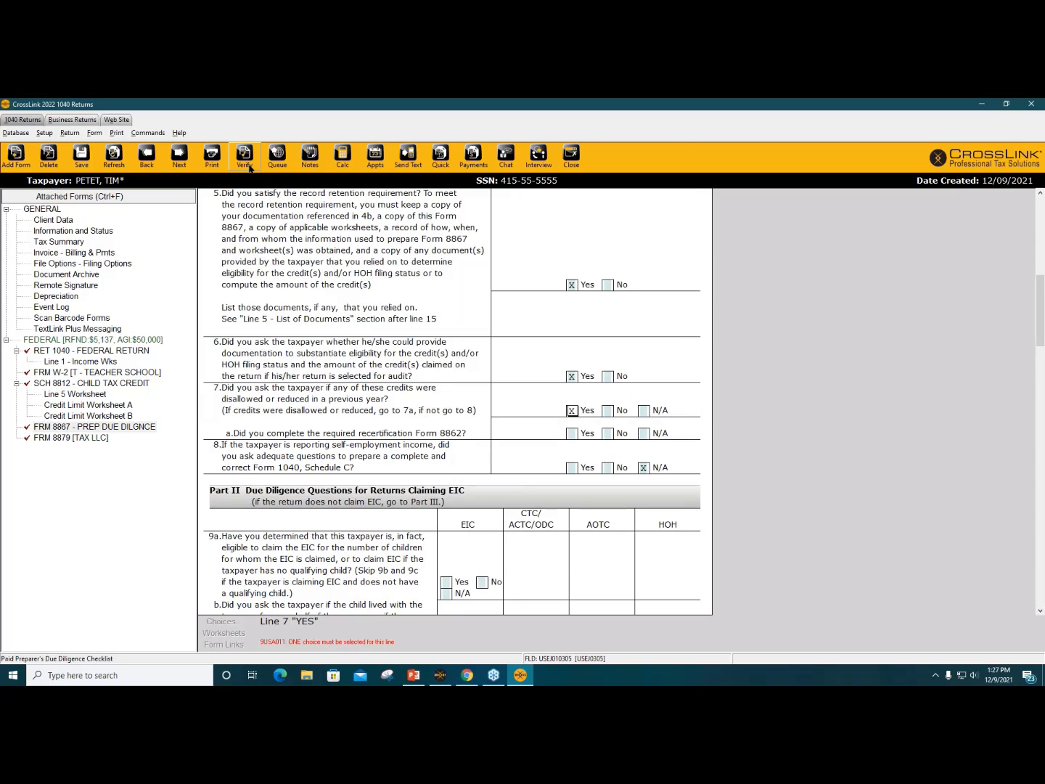
left_click(245, 158)
key("Return")
key("x")
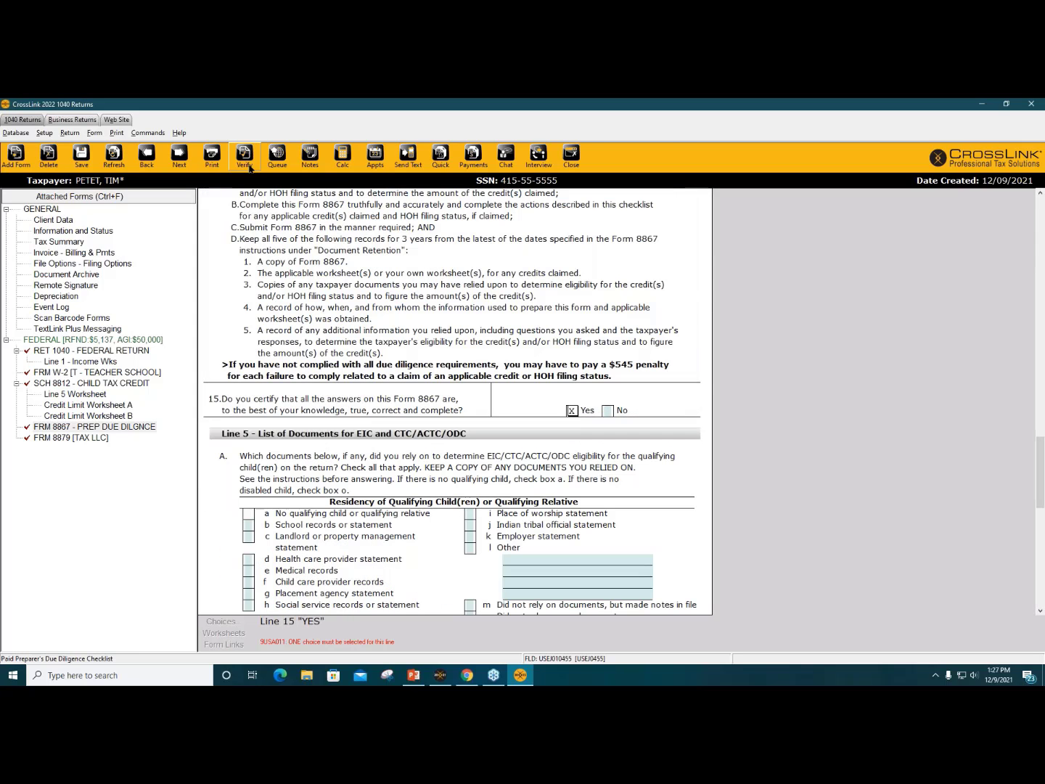
left_click(245, 158)
key("Return")
key("x")
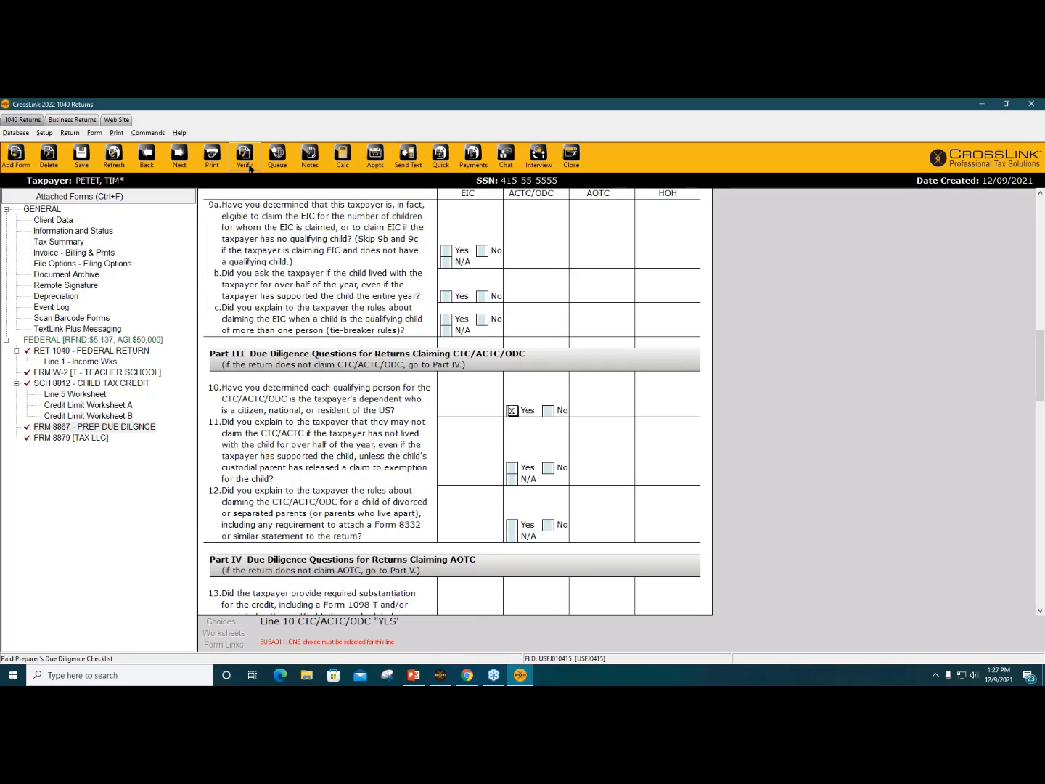
Step: Answer line 11, Yes on the line 14 HOH question, and mark school records and file notes
left_click(249, 166)
key("Return")
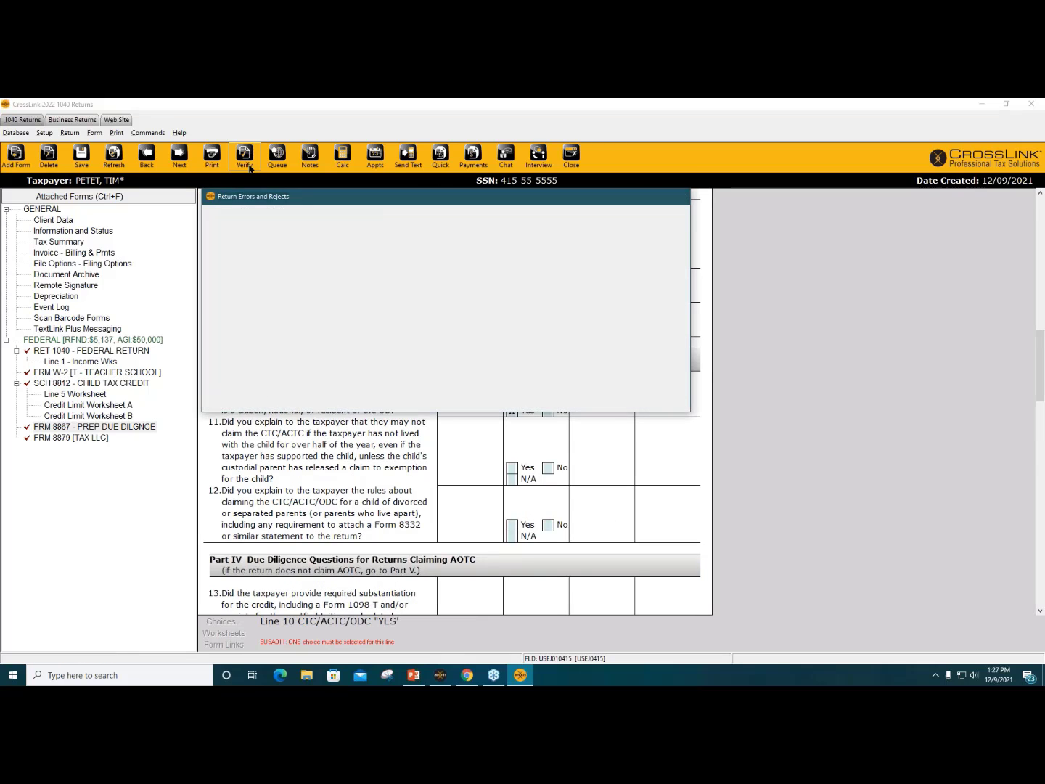
left_click(249, 166)
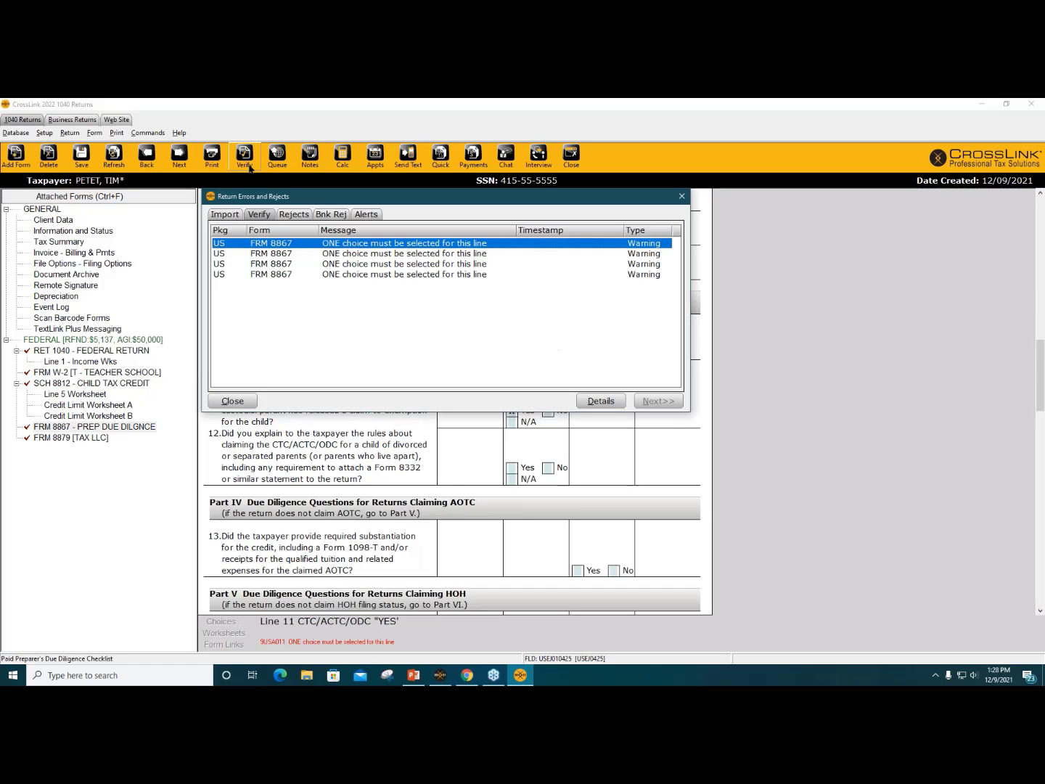
key("Return")
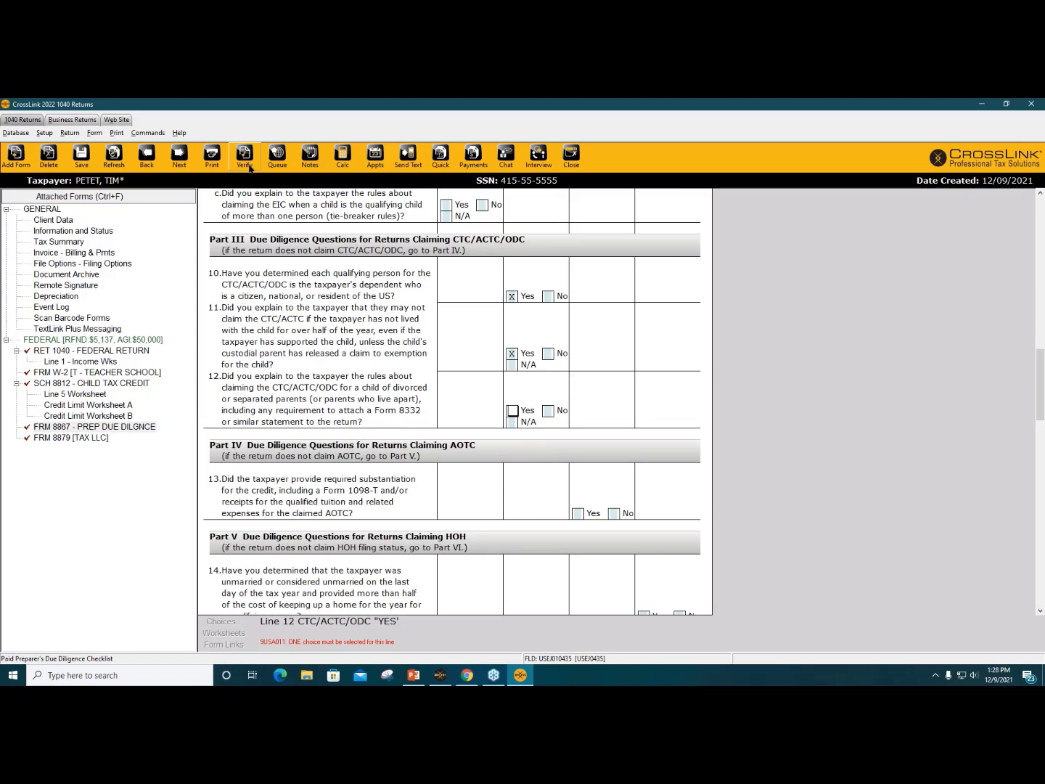
left_click(244, 159)
key("Return")
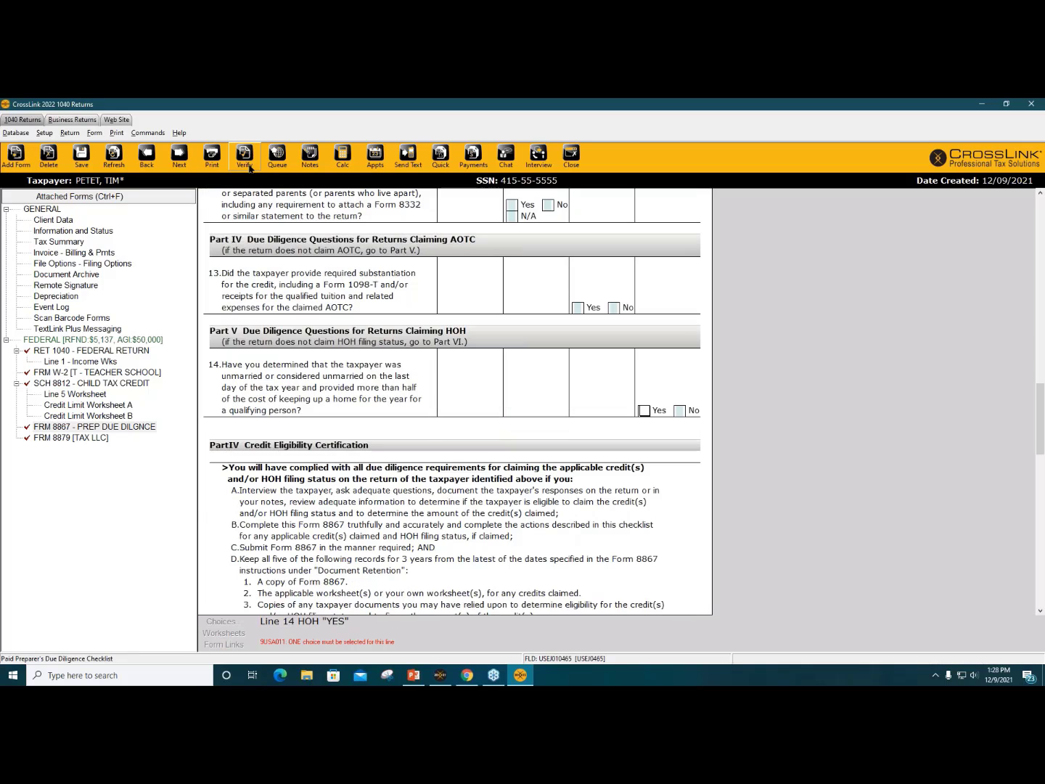
key("x")
left_click(249, 166)
key("Return")
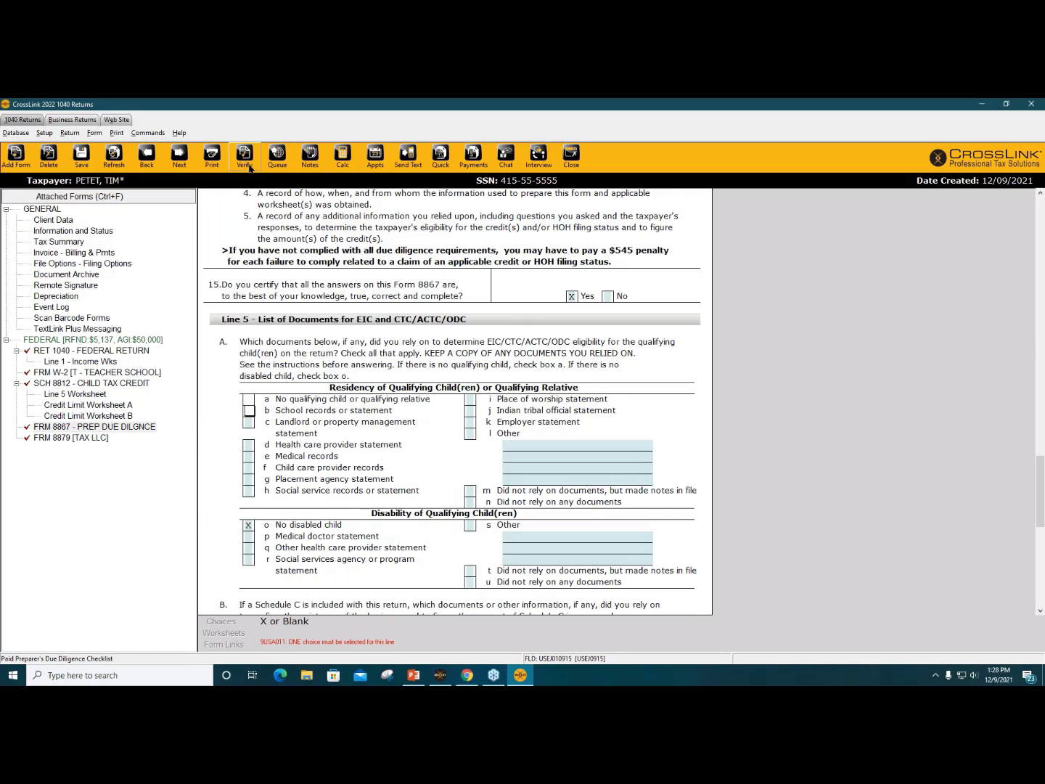
key("x")
left_click(249, 167)
key("Return")
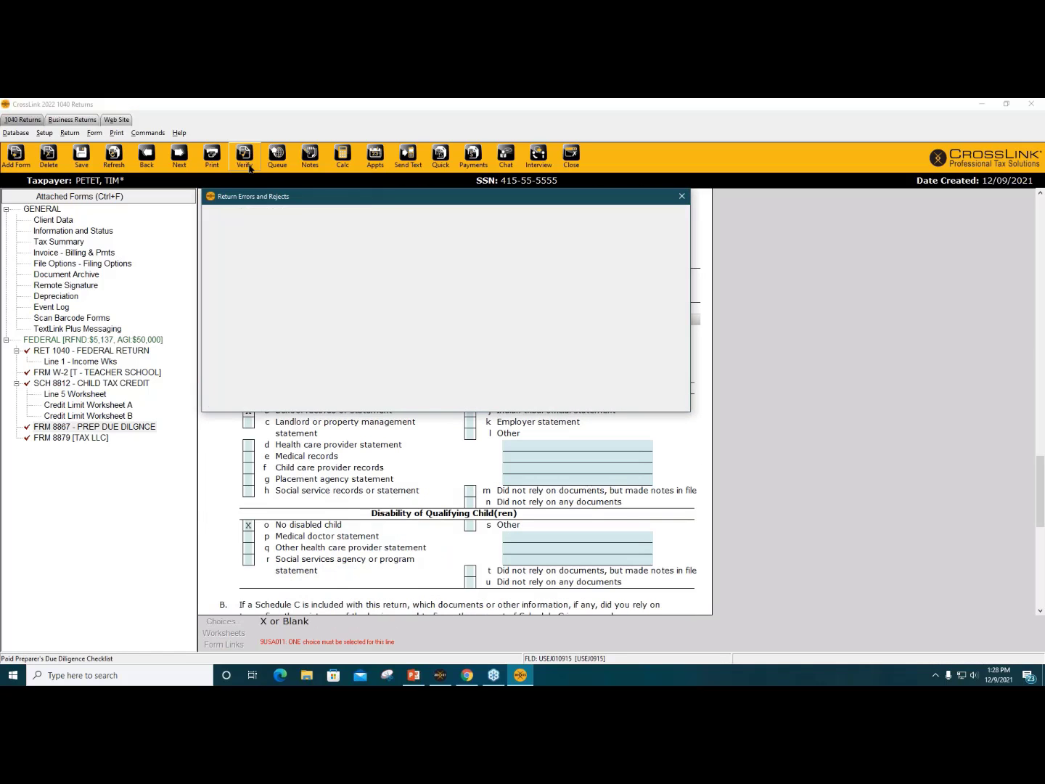
key("x")
left_click(249, 166)
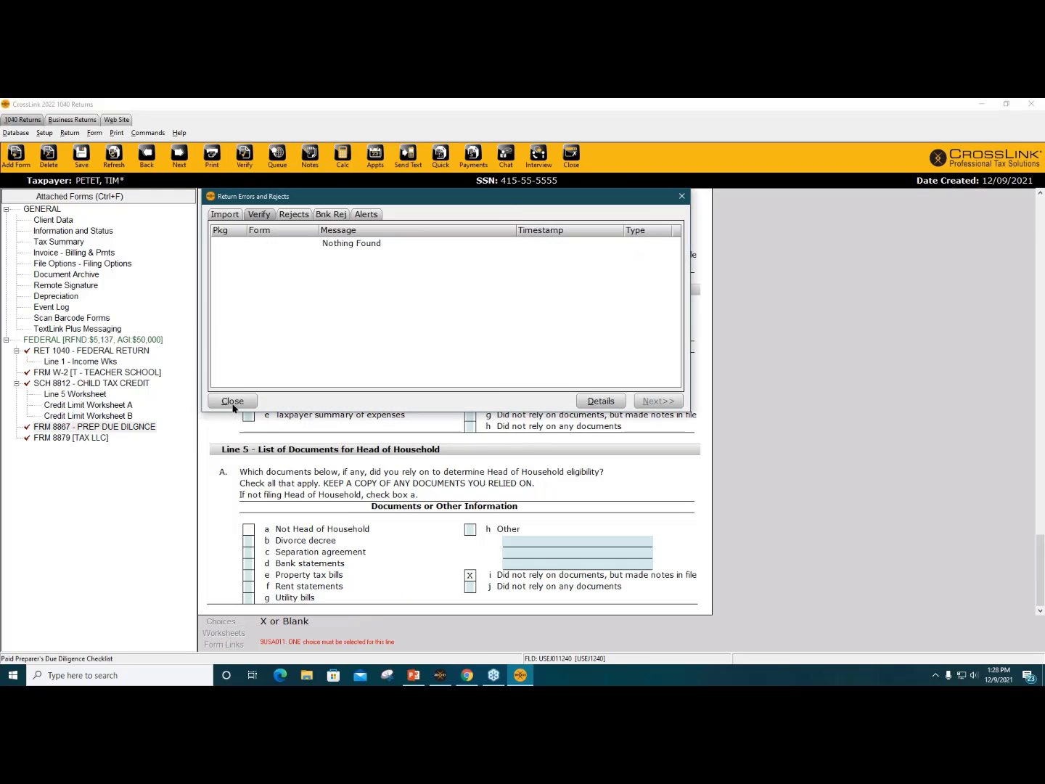
Step: Answer the remaining line 12, recheck Return Errors and Rejects, and close the empty list
left_click(233, 404)
left_click(244, 154)
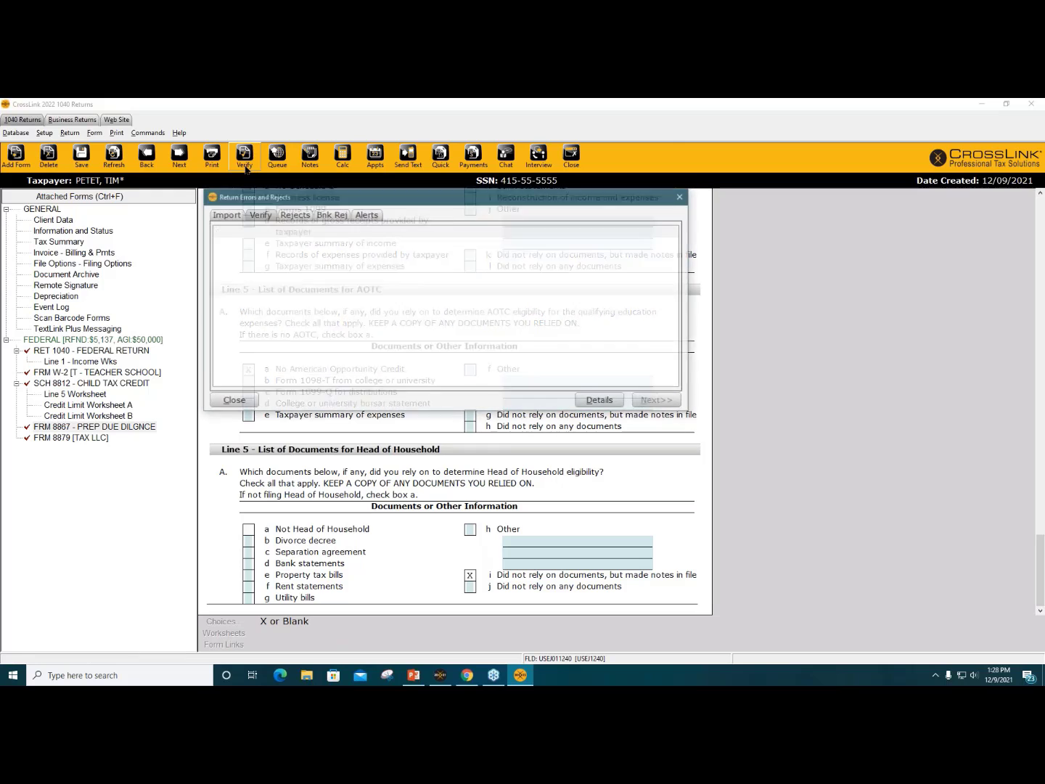
double_click(463, 243)
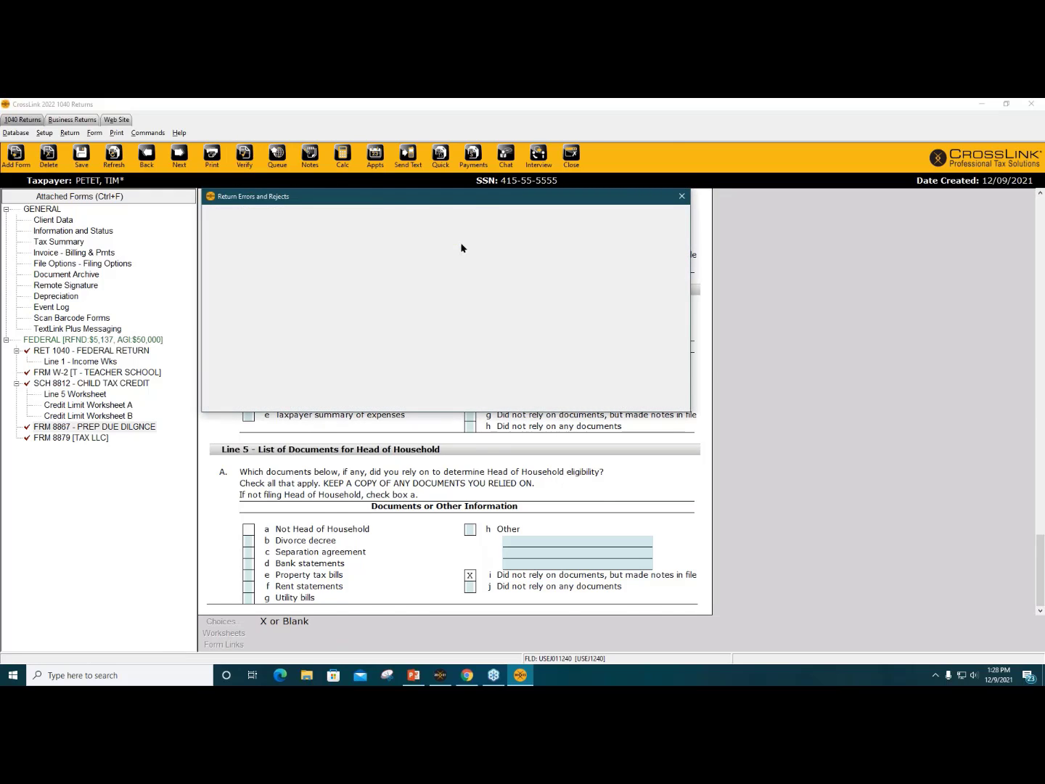
key("ctrl+v")
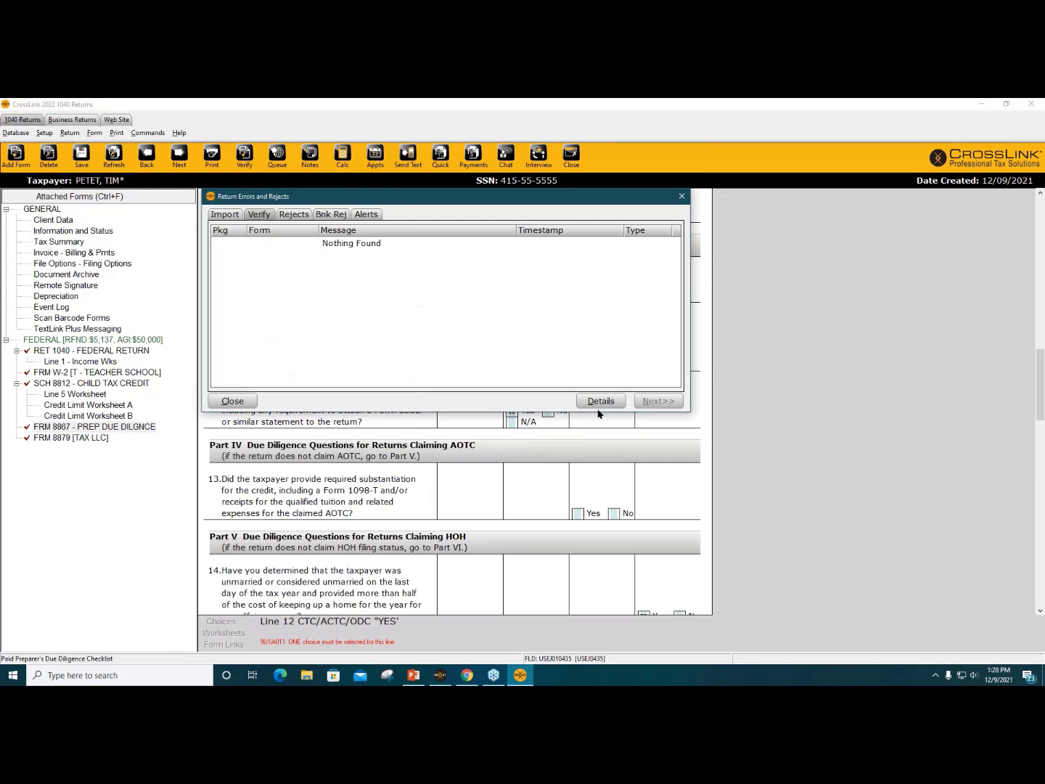
left_click(414, 448)
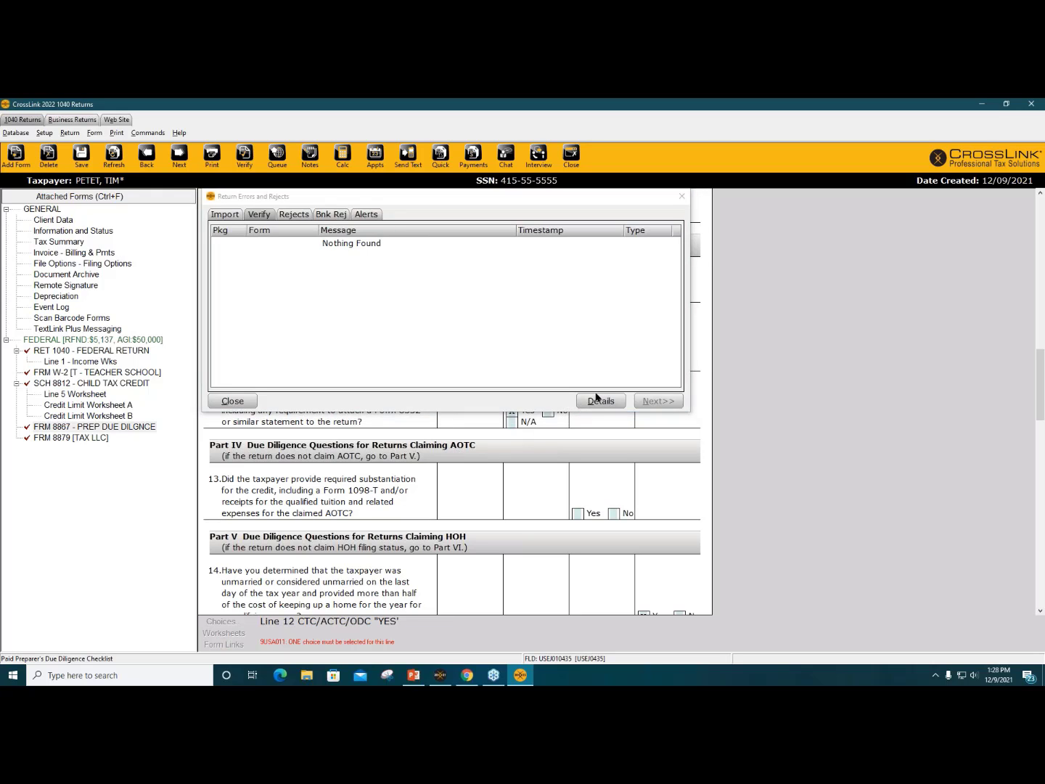
left_click(243, 400)
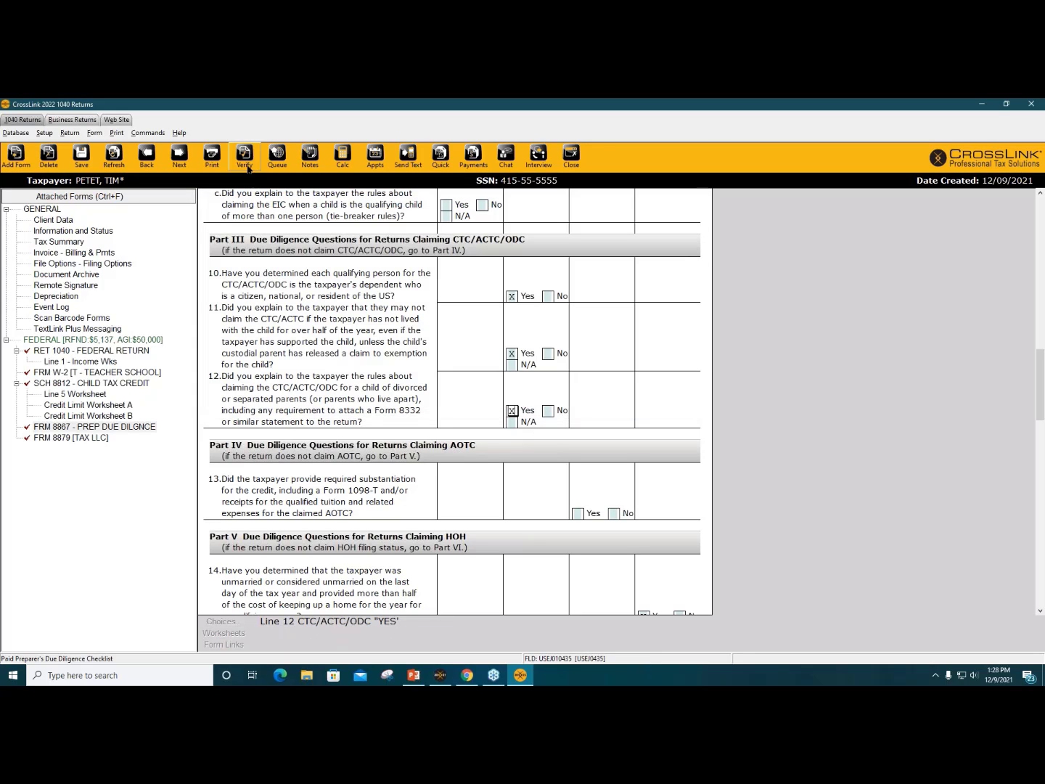
Step: Verify the full return and acknowledge the 'Return Verified Successfully' message
left_click(246, 167)
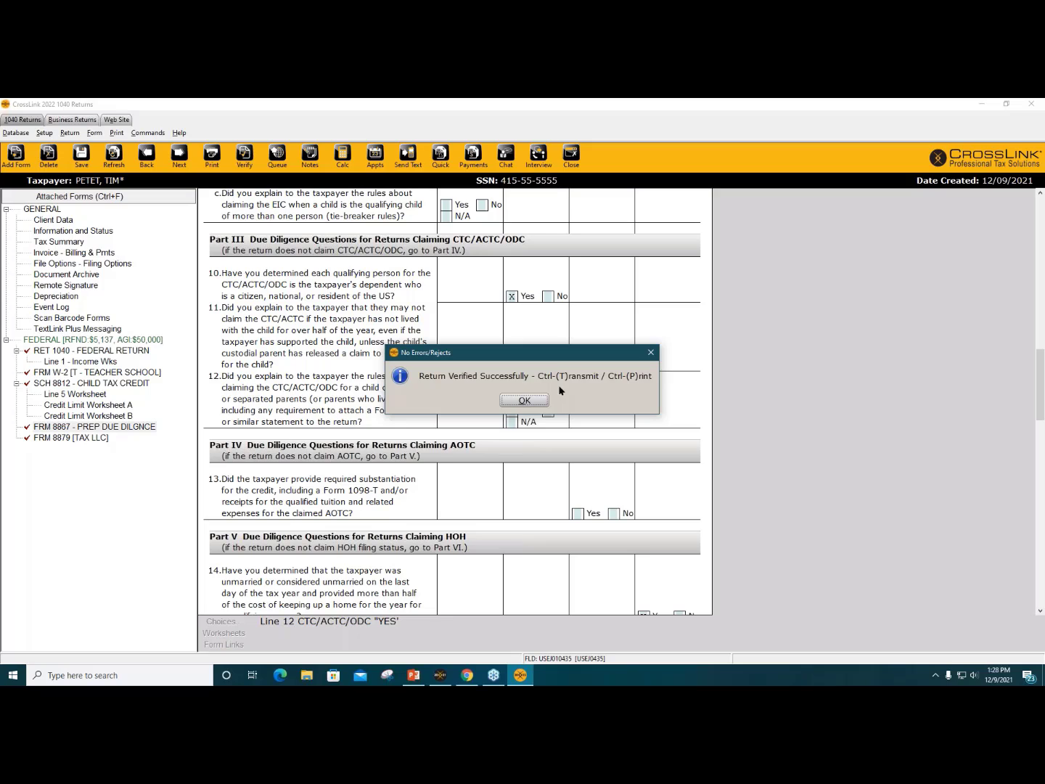
left_click(516, 401)
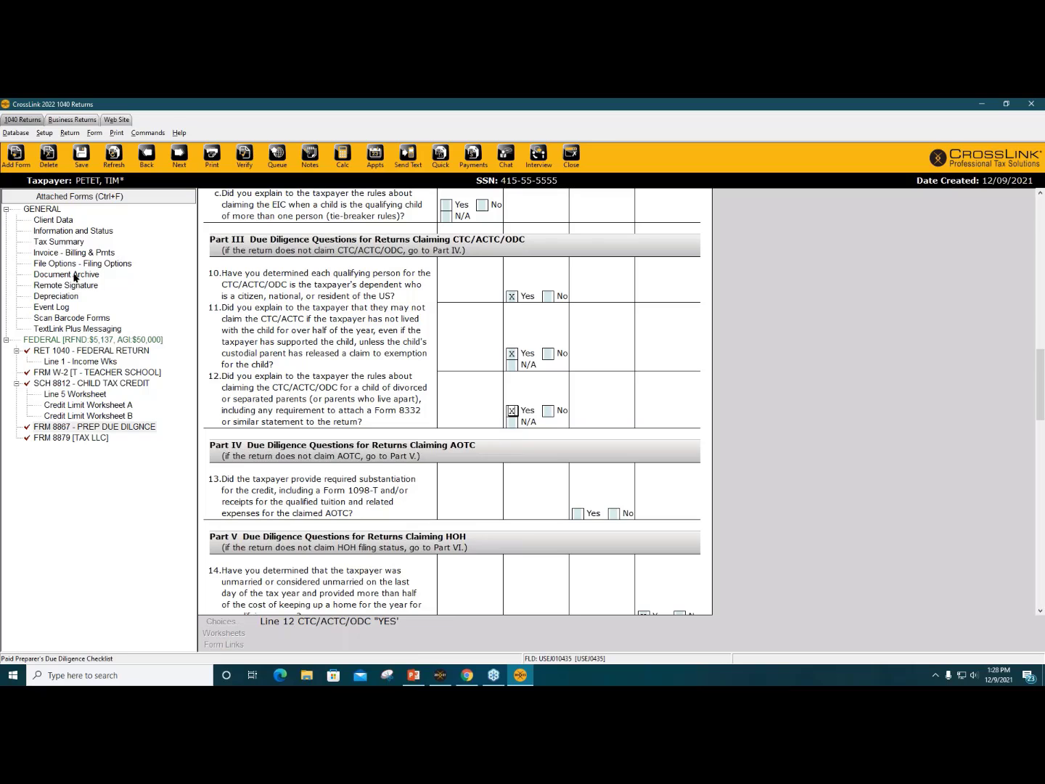
Step: Open the return's invoice showing 5.00 remote signature and 4.00 technology fees, then the Setup menu
left_click(61, 254)
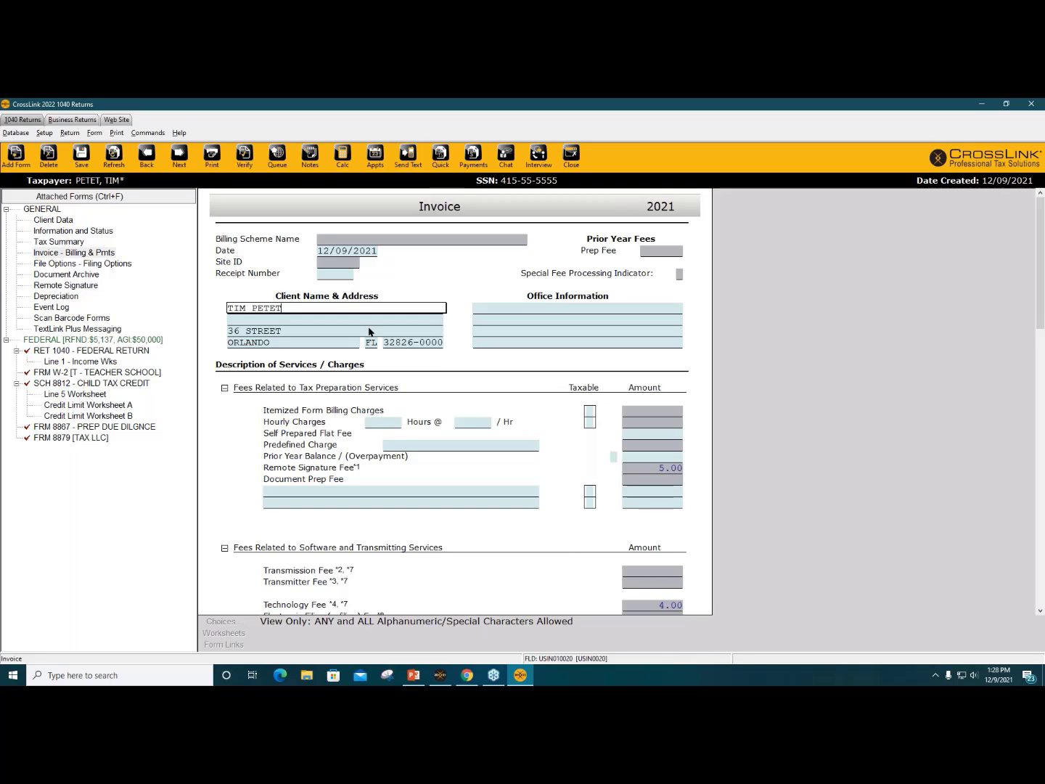
scroll(370, 332, "down", 1)
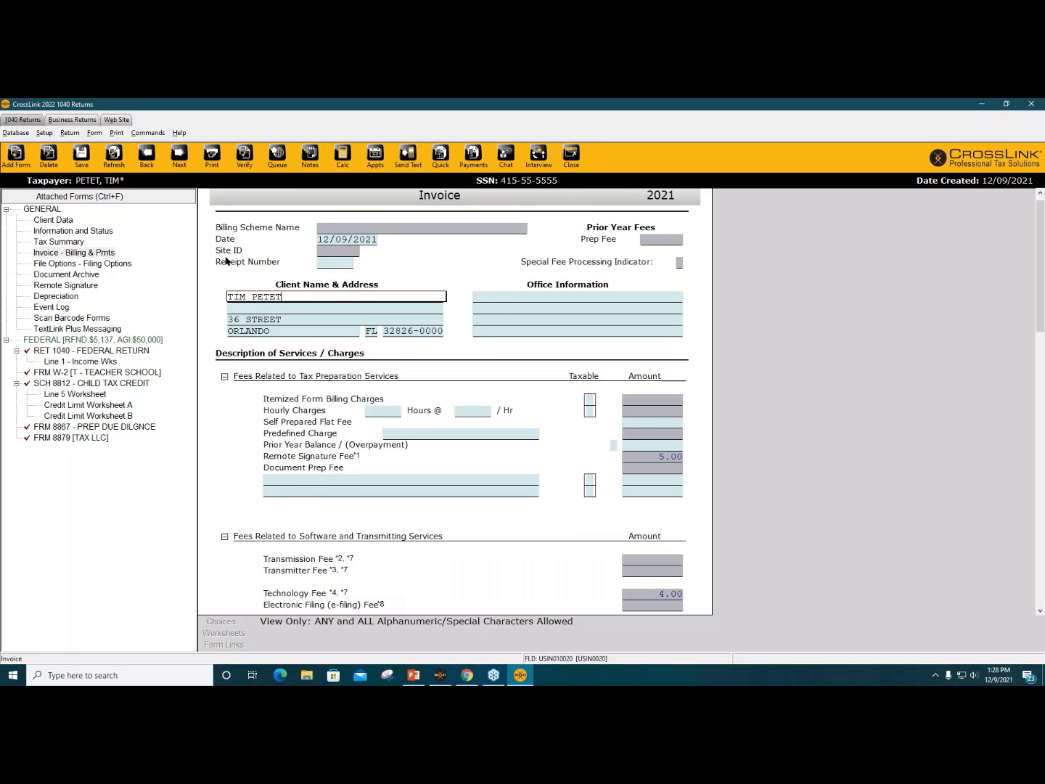
left_click(45, 133)
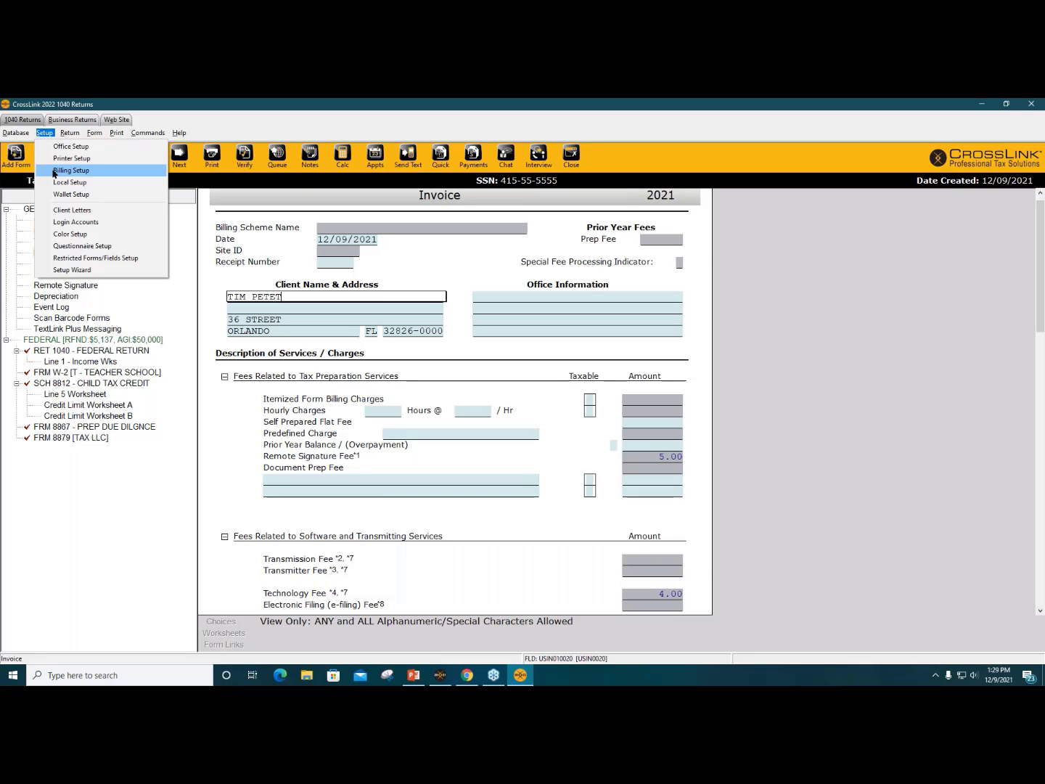
Step: In Billing Setup, price RET 1040 at 150 and FRM W-2 at 10, saved as 'default'
left_click(53, 171)
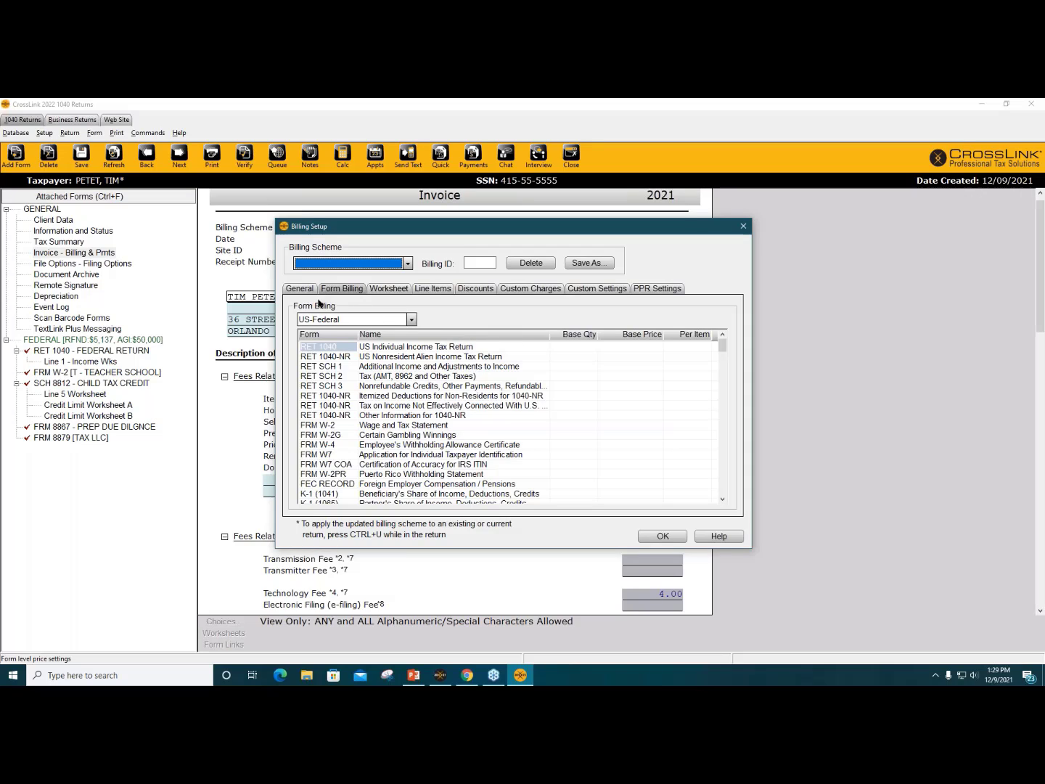
left_click(693, 347)
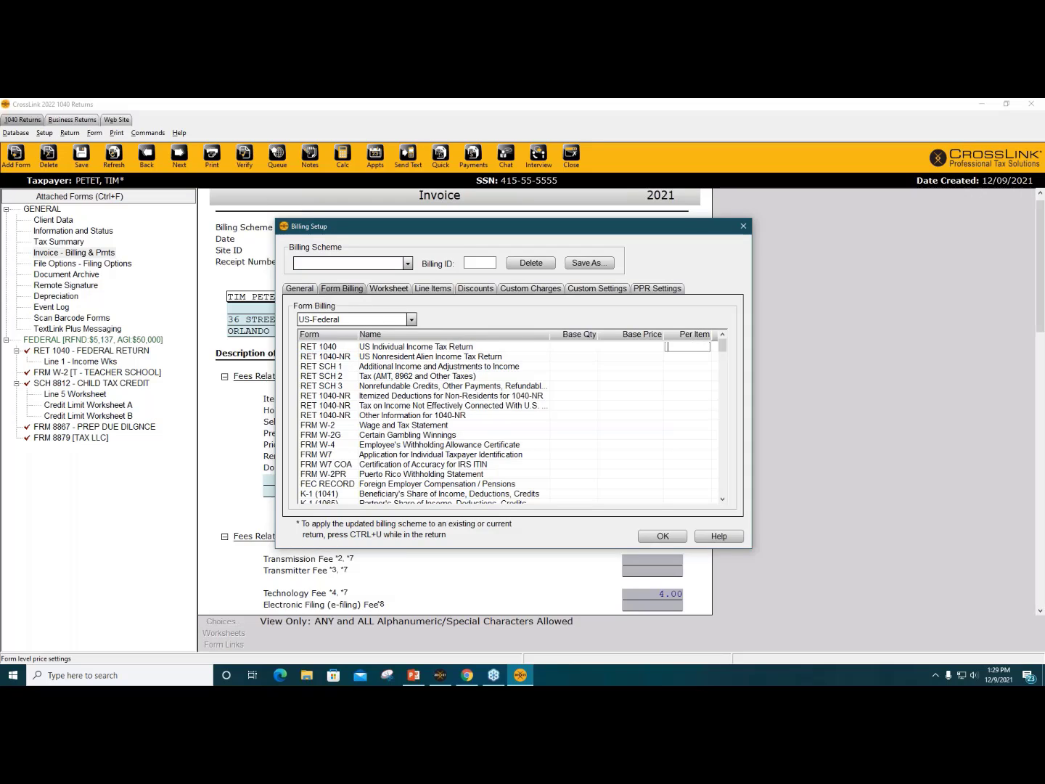
type("150")
left_click(689, 367)
left_click(687, 416)
left_click(688, 426)
type("10")
key("Return")
left_click(677, 536)
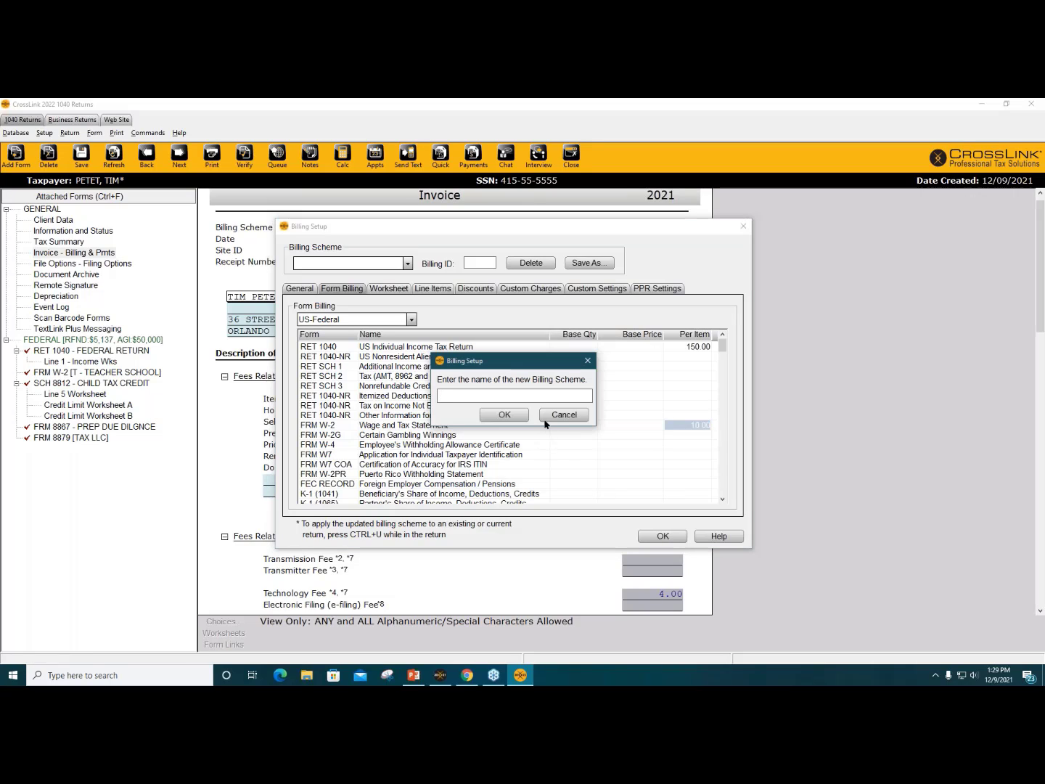
type("default")
left_click(506, 418)
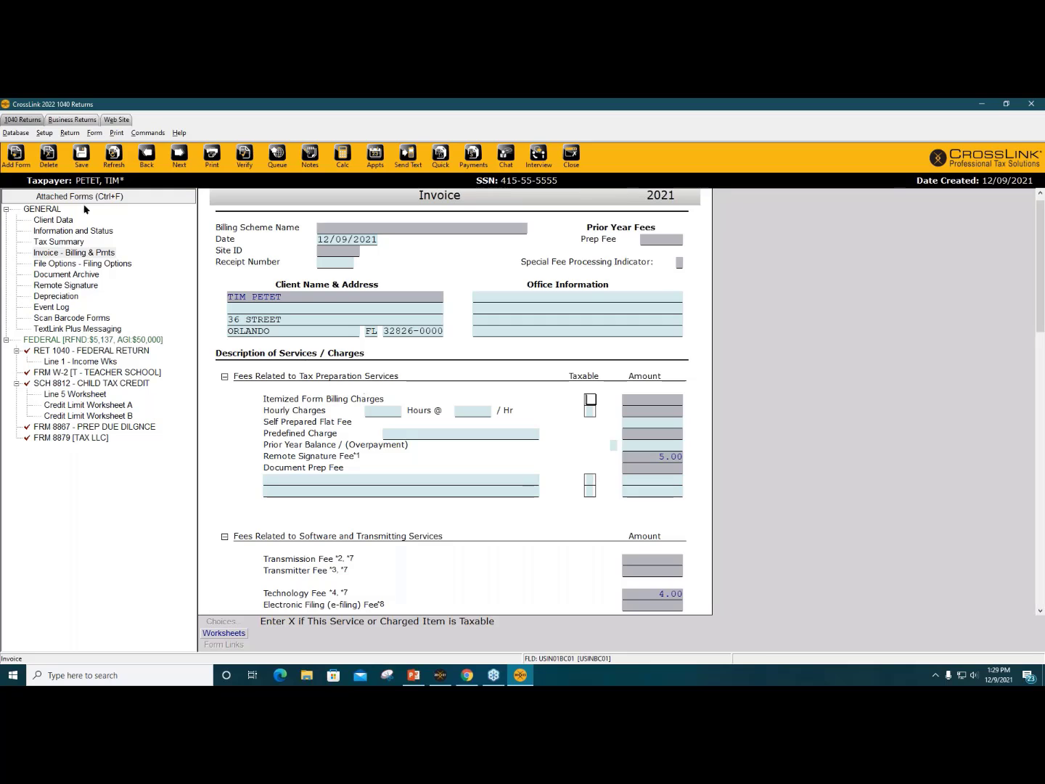
Step: Re-Load Billing onto the invoice and scroll through its charges totalling 9.00 due
left_click(70, 133)
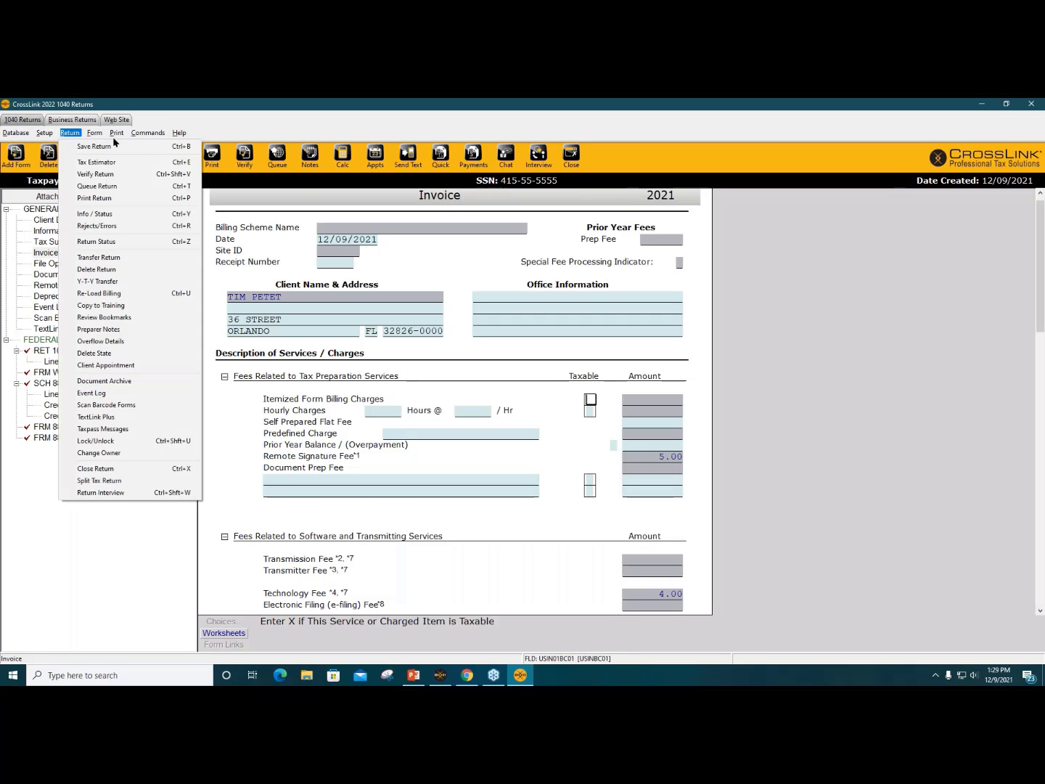
left_click(163, 296)
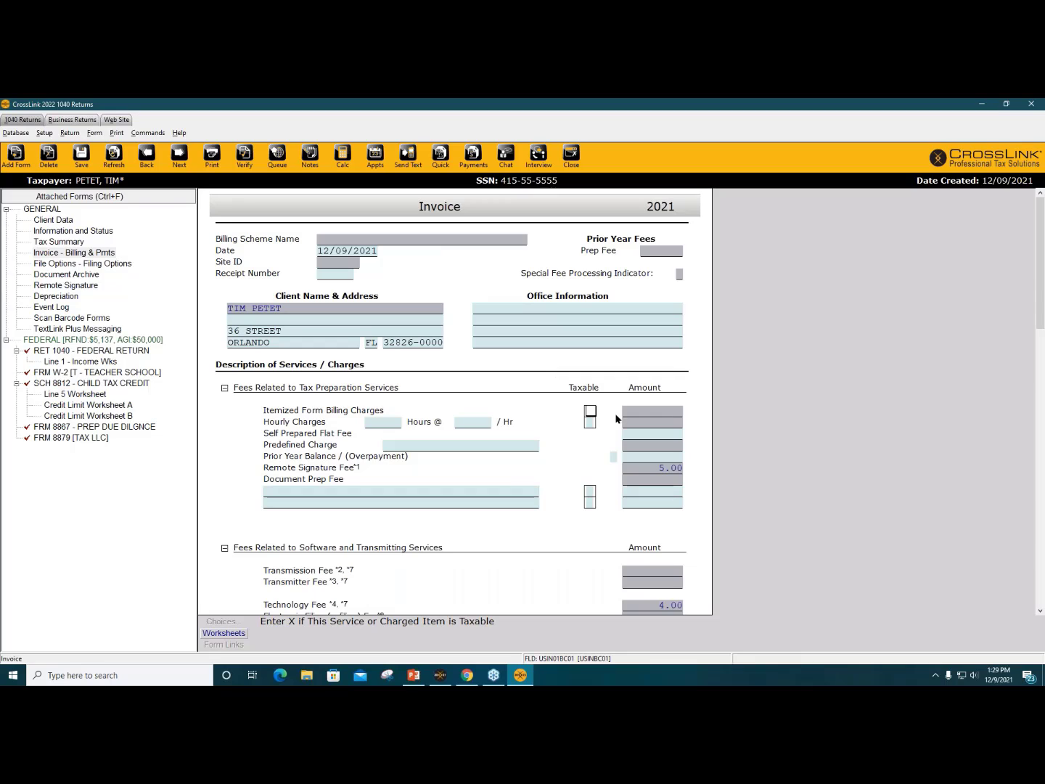
left_click(45, 134)
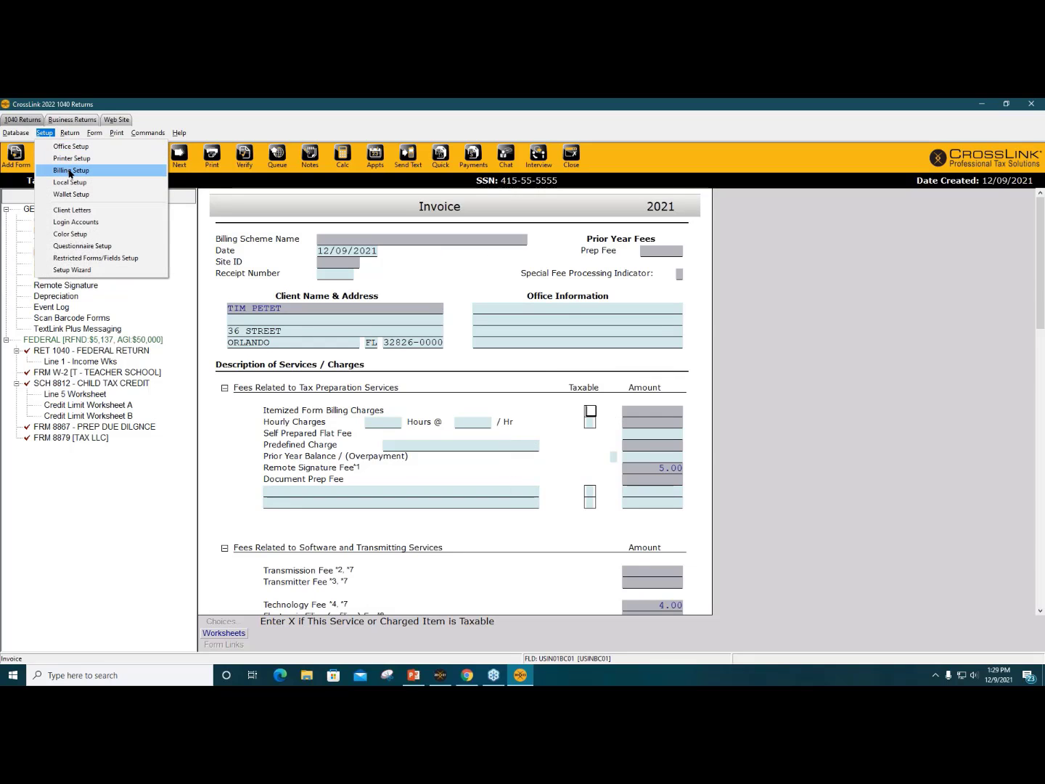
left_click(565, 464)
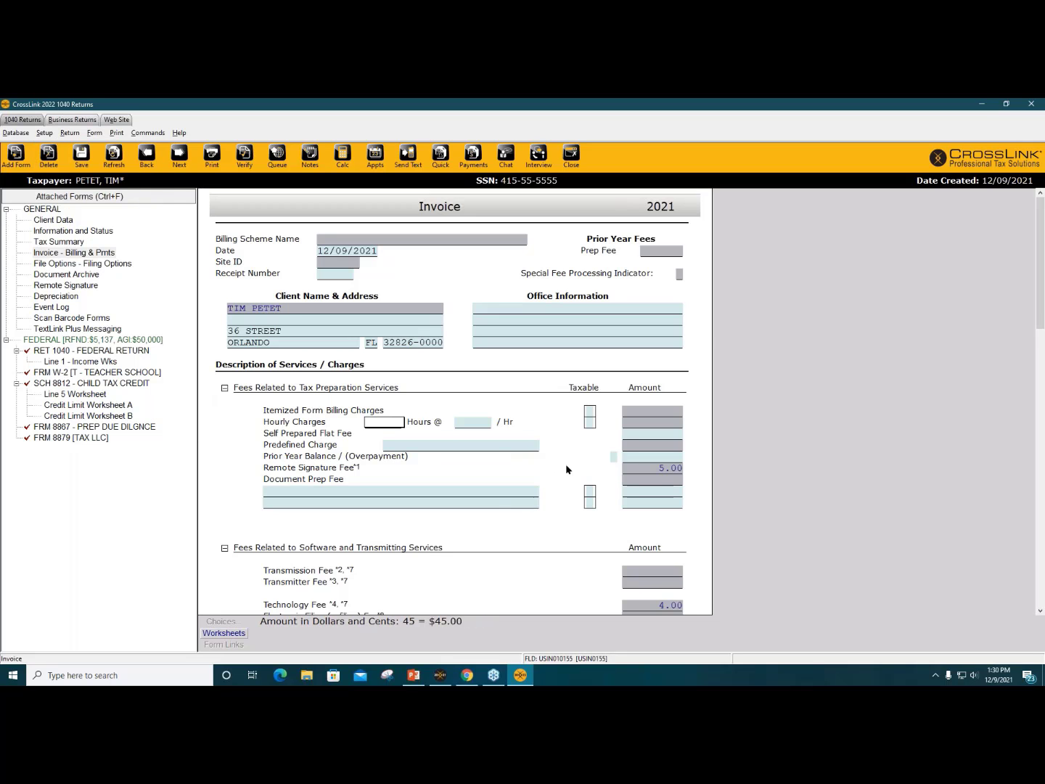
scroll(565, 464, "down", 4)
scroll(567, 468, "down", 5)
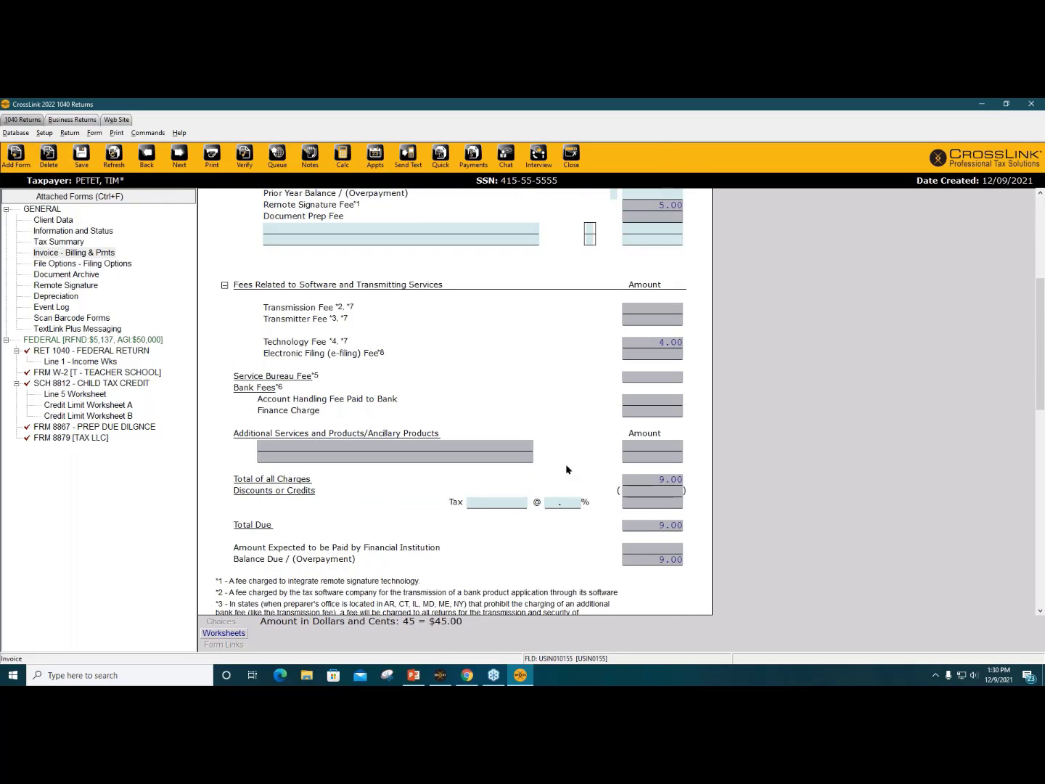
scroll(567, 468, "down", 6)
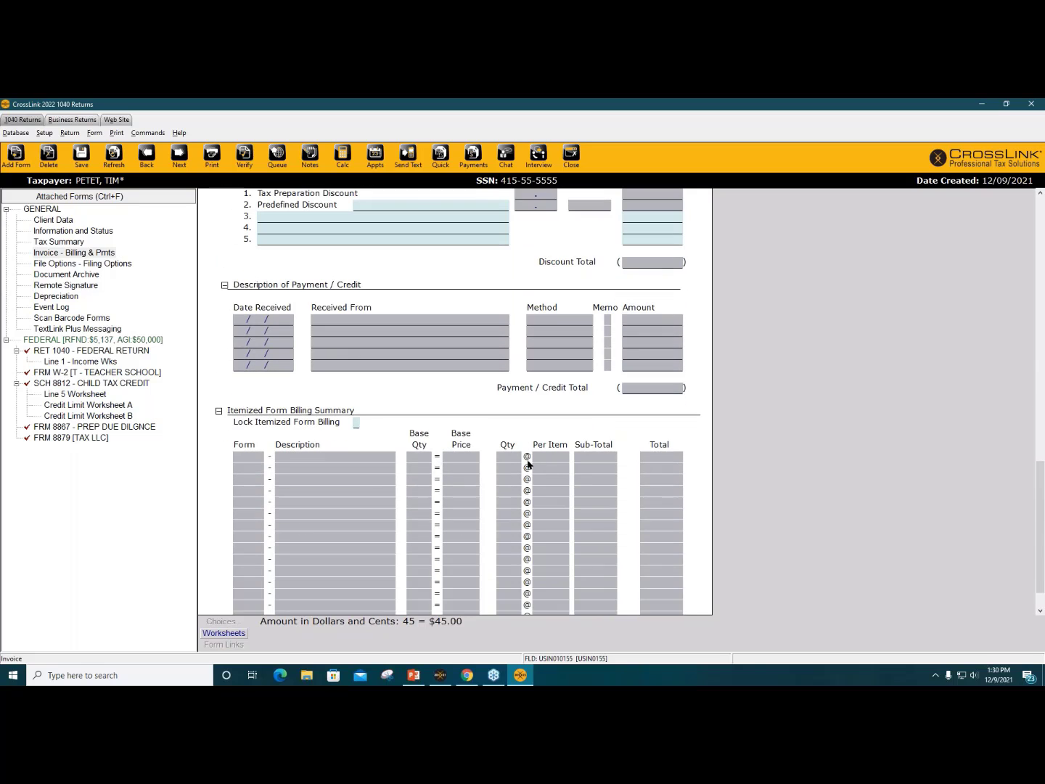
scroll(545, 433, "up", 3)
scroll(544, 433, "up", 8)
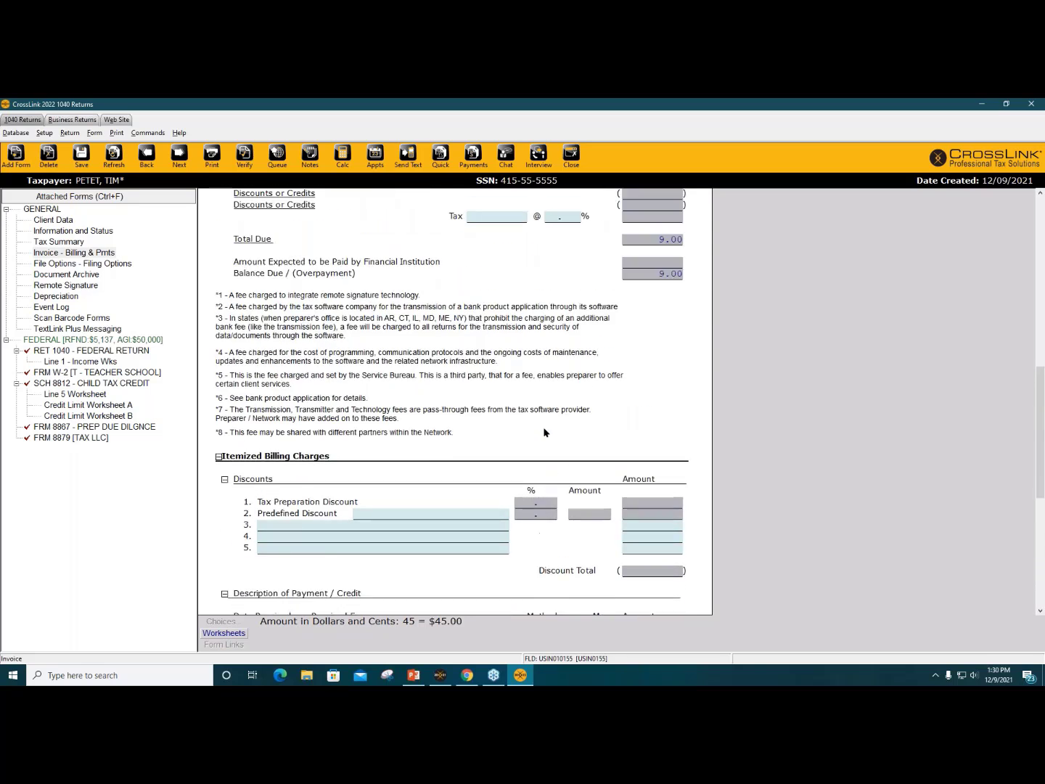
scroll(545, 433, "up", 5)
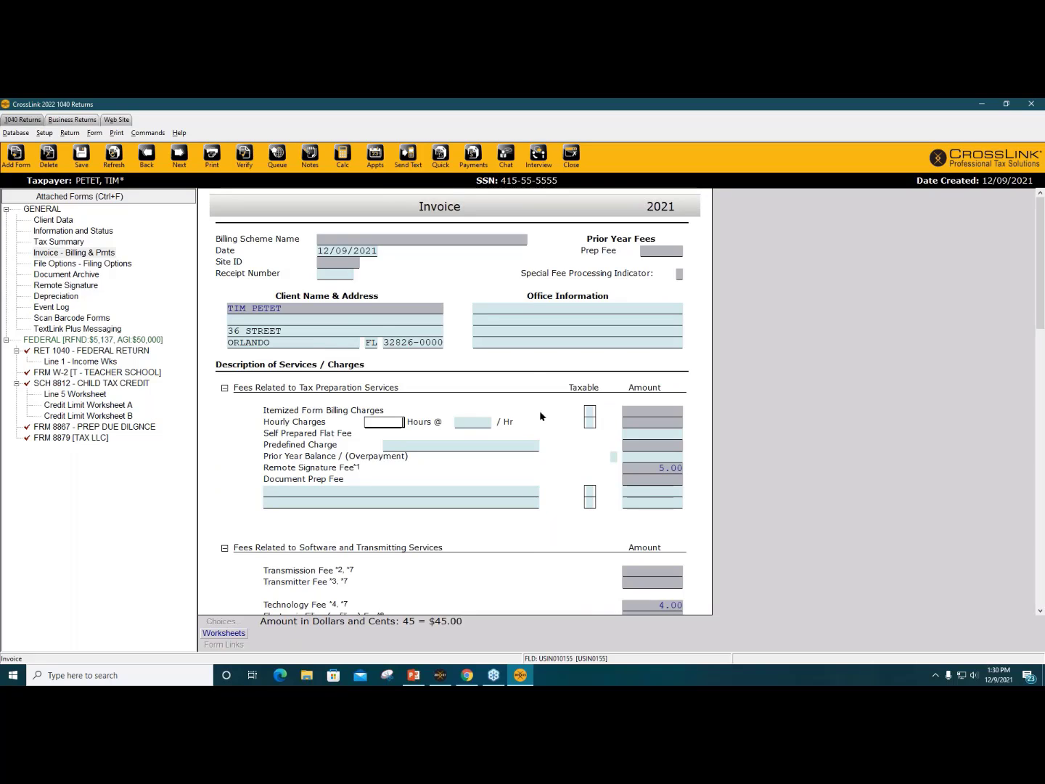
Step: Open Tax Return Payment Details showing 9.00 due, dismissing the Pay Junction login prompt
left_click(471, 158)
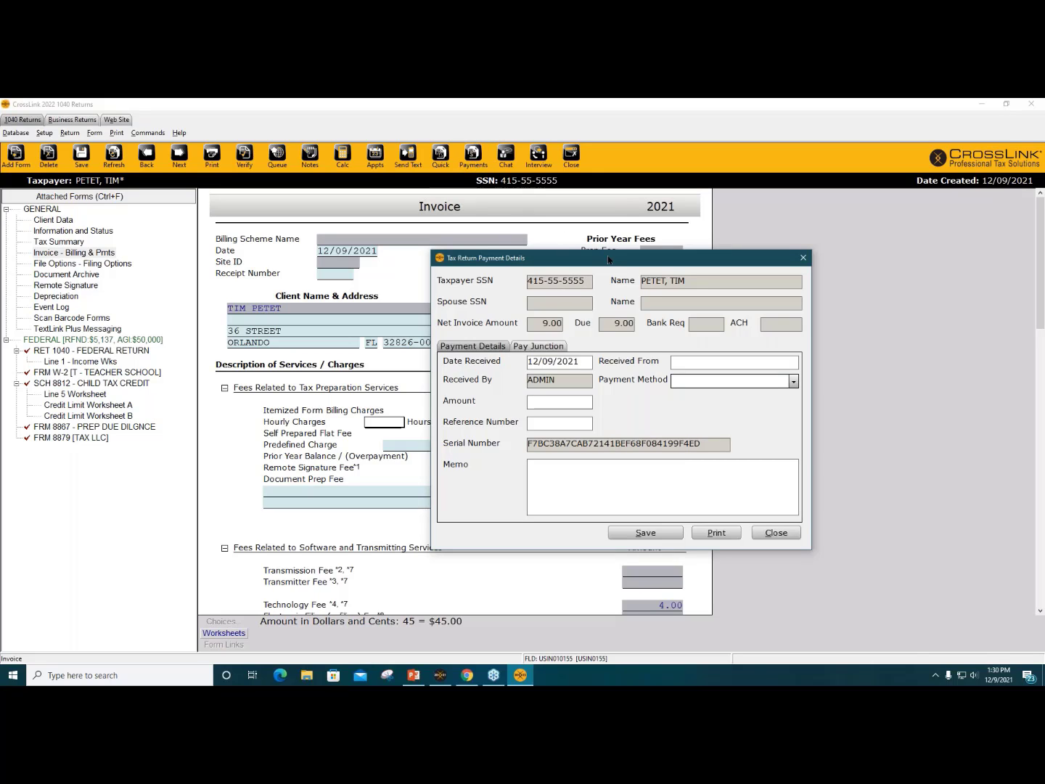
left_click_drag(608, 261, 470, 218)
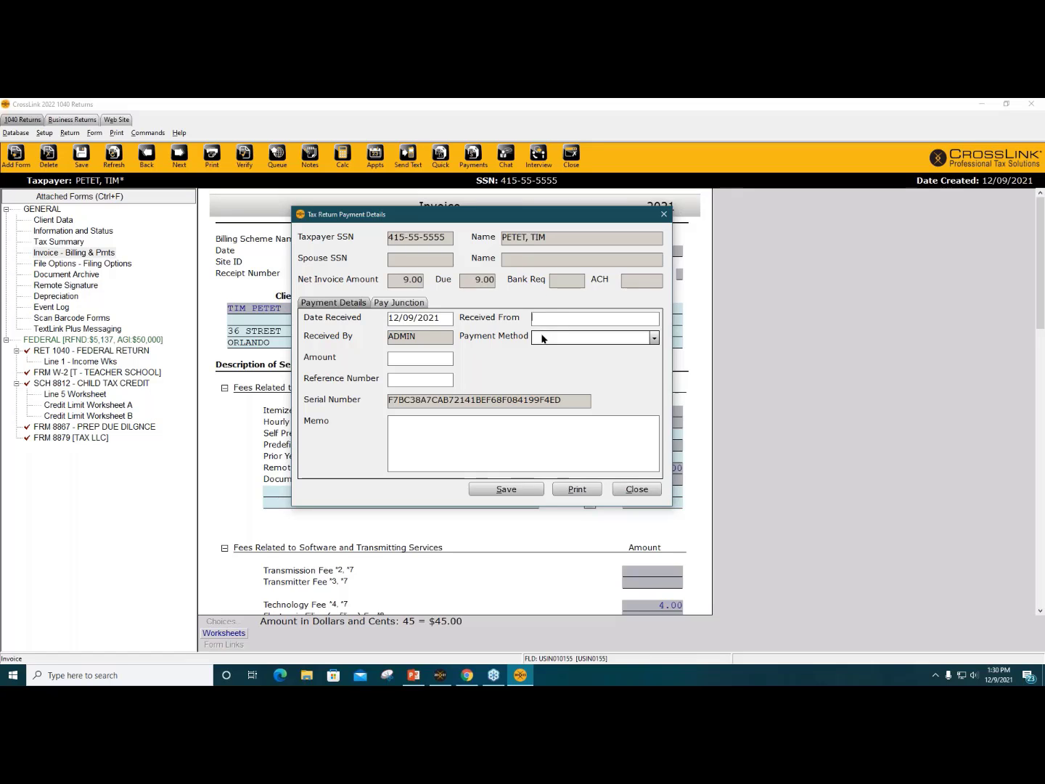
left_click(384, 304)
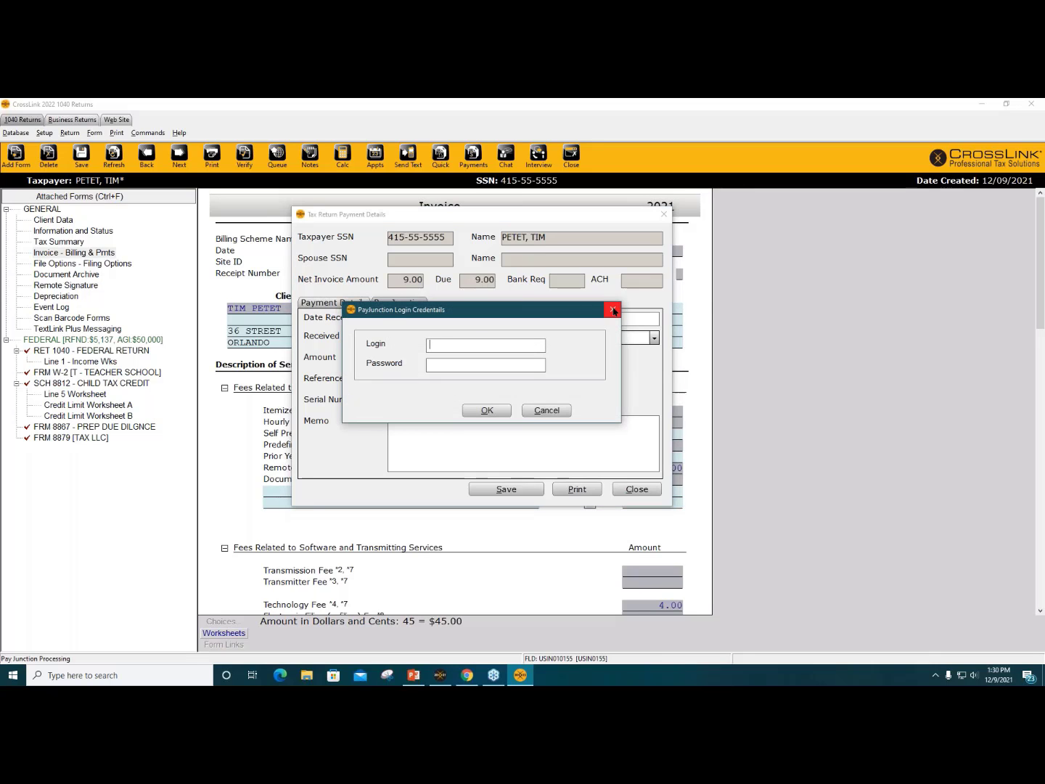
left_click(612, 310)
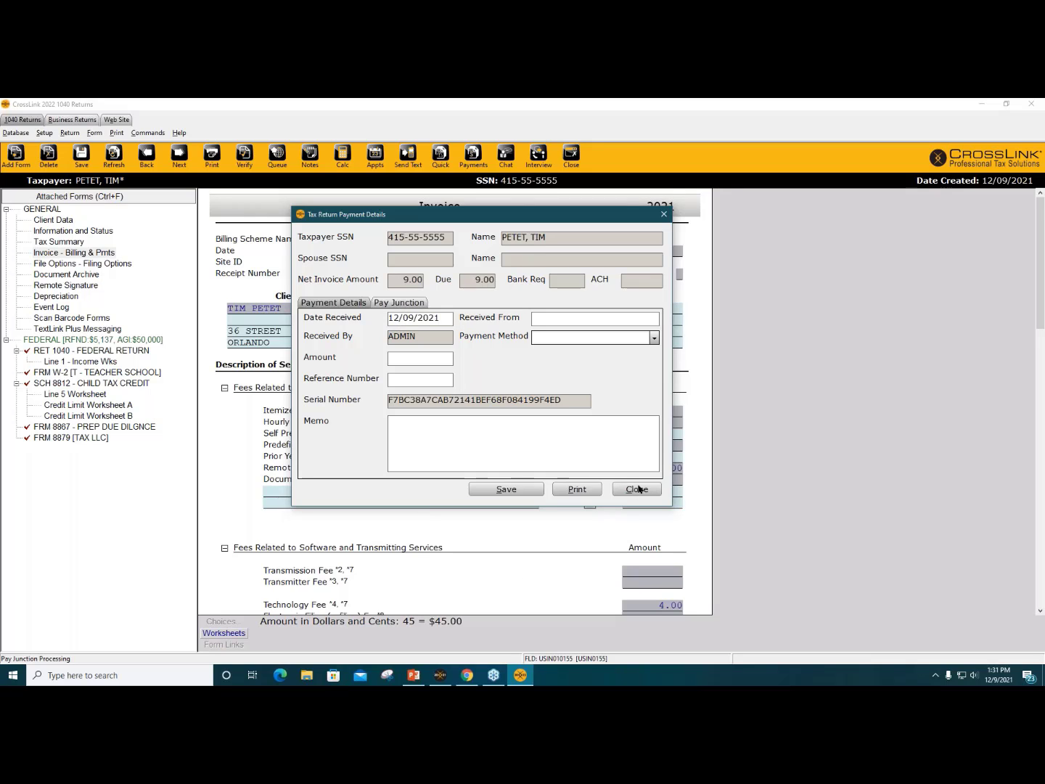
Step: Close payment details, find final-return printing unavailable in CrossLink 2022, and switch to CrossLink 2021
left_click(638, 490)
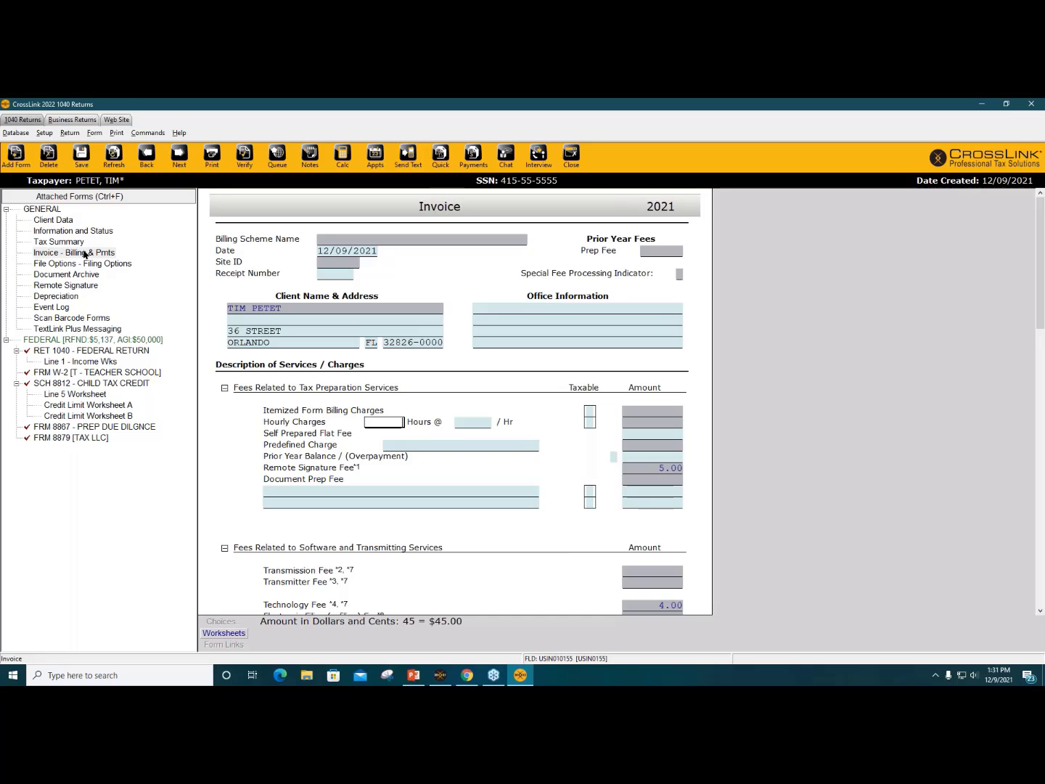
left_click(217, 169)
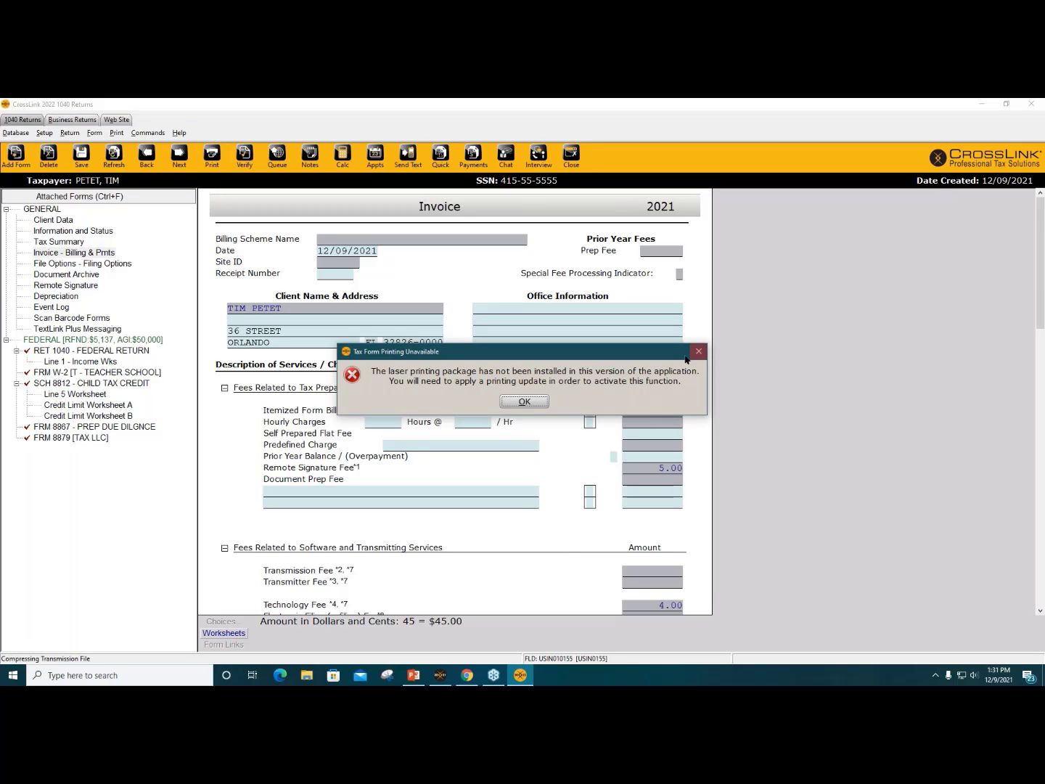
left_click(524, 402)
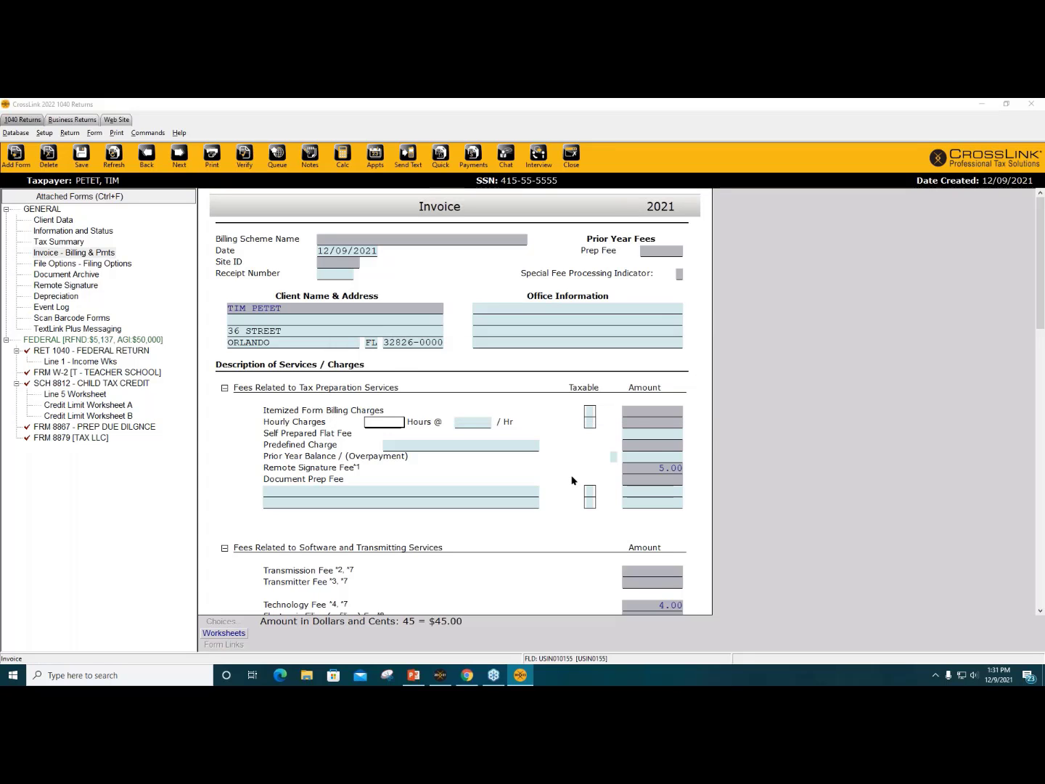
key("alt+Tab")
key("alt+Tab")
key("alt+Tab")
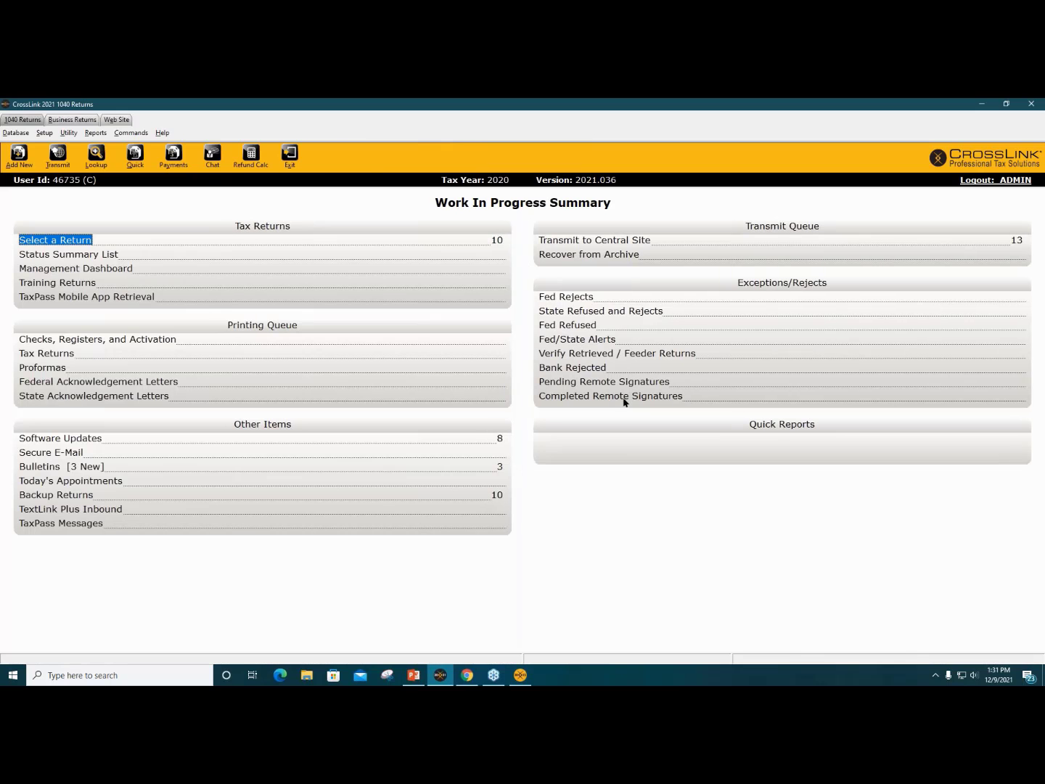
Step: Open the single filer's 2020 return with the $1,482 refund and start printing it
left_click(45, 240)
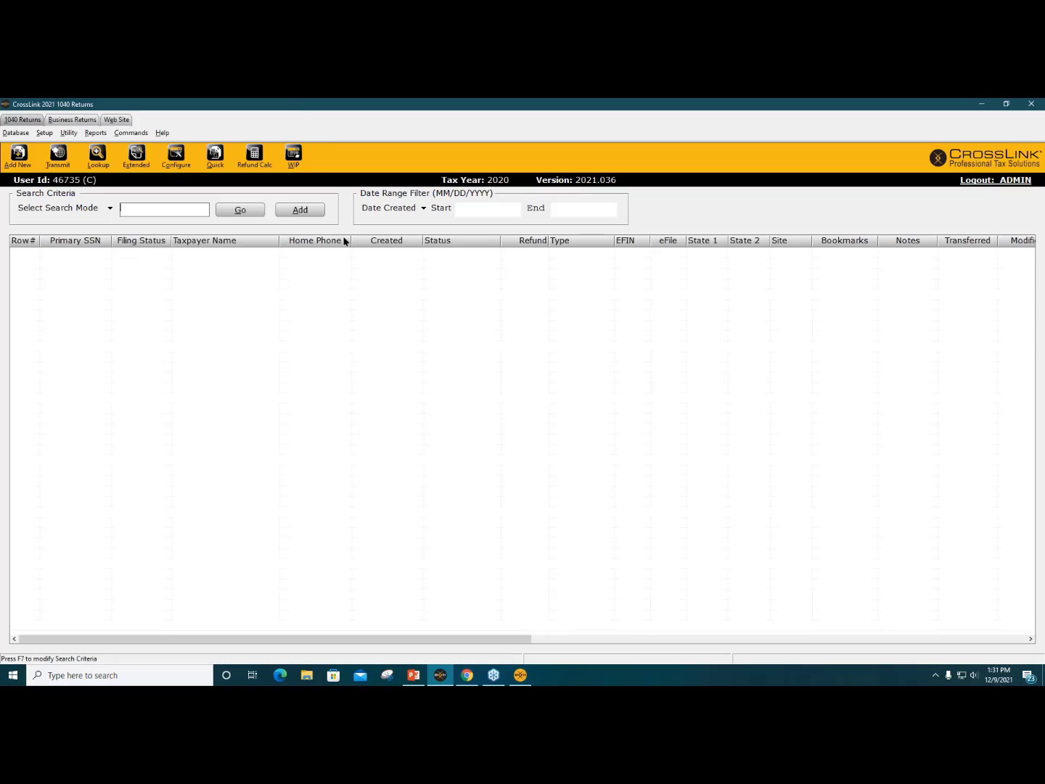
left_click(241, 210)
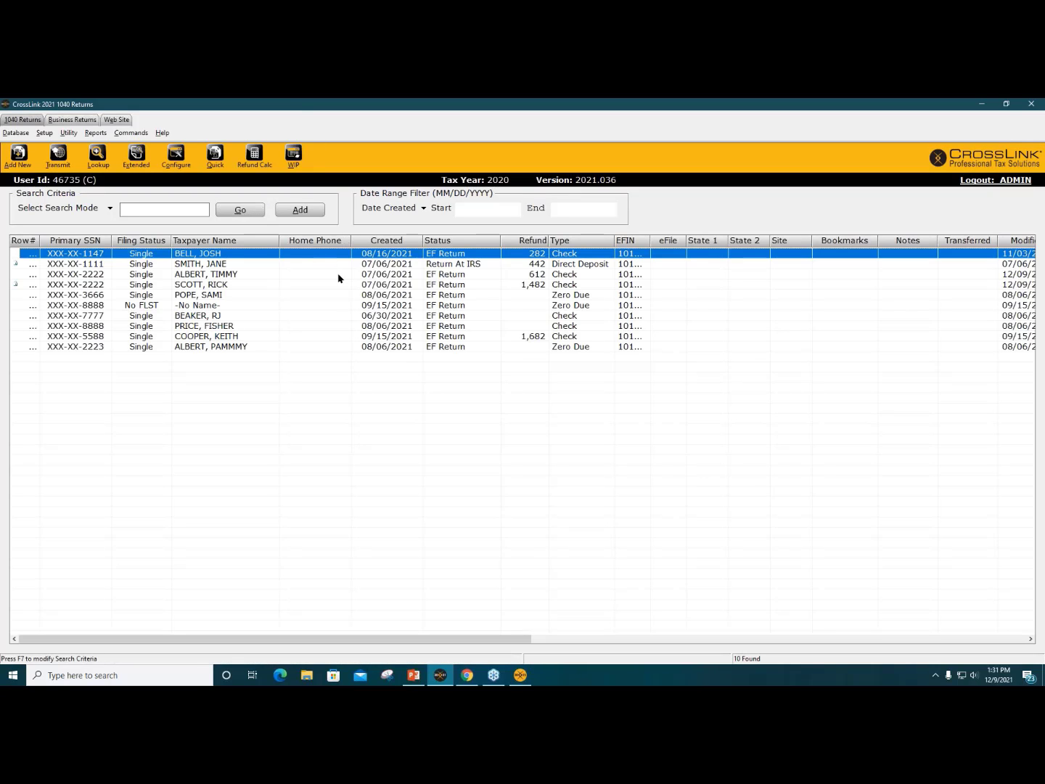
double_click(304, 275)
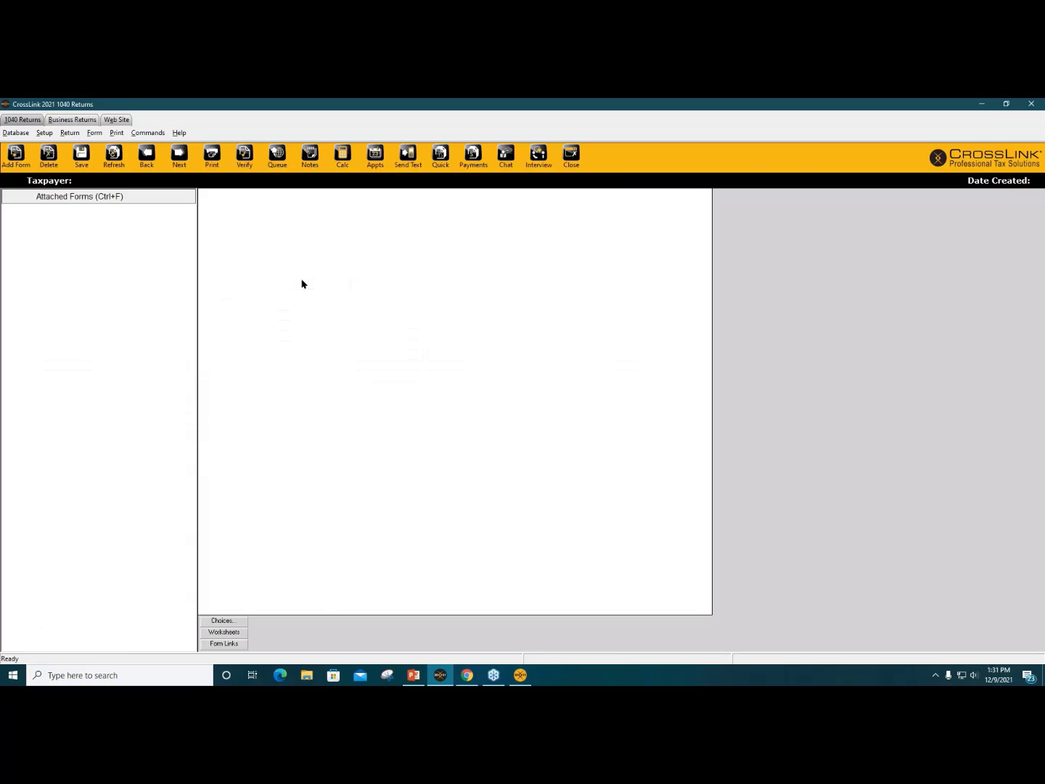
left_click(572, 155)
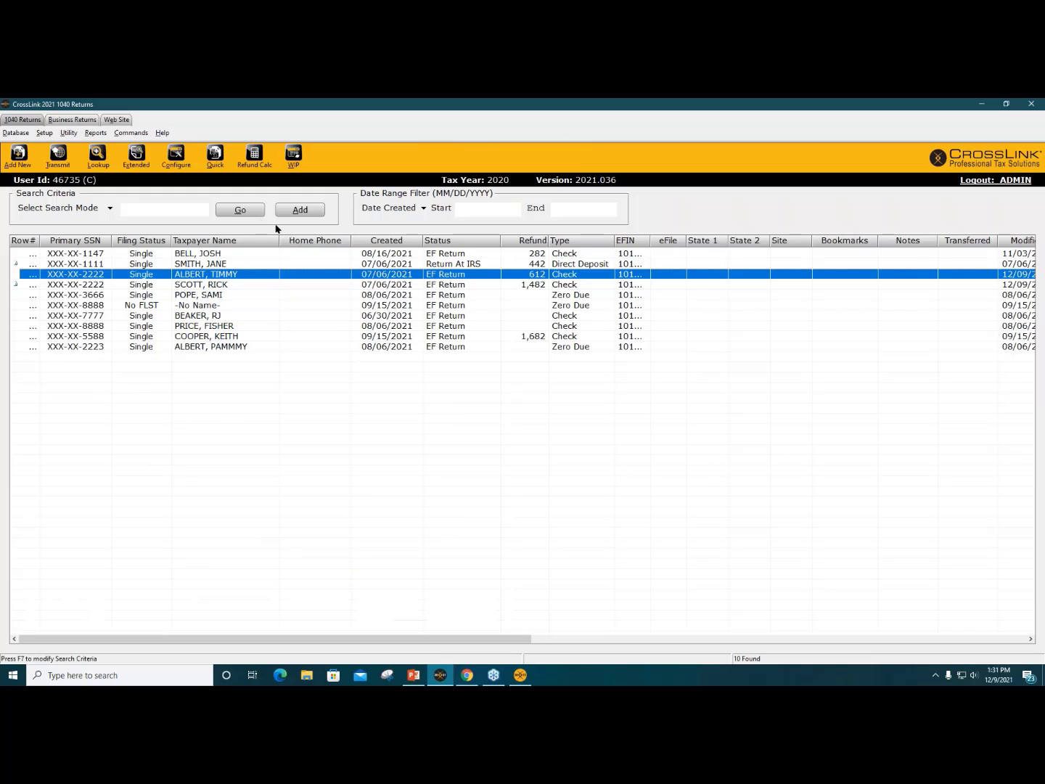
double_click(233, 287)
left_click(513, 404)
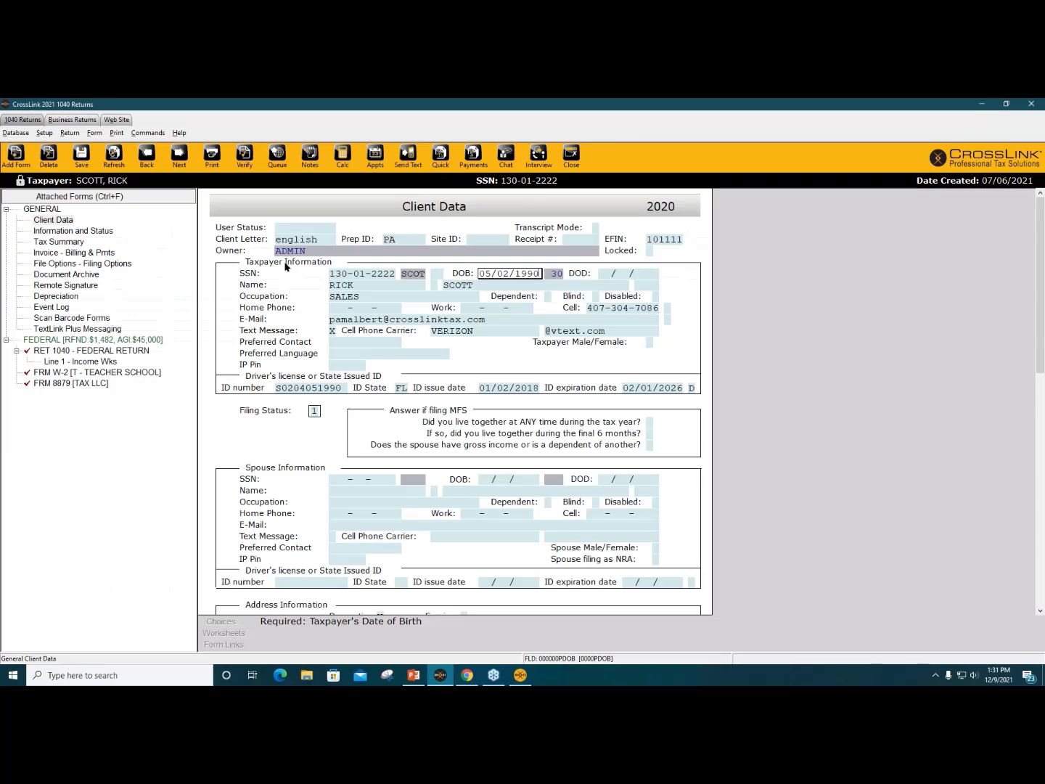
left_click(186, 158)
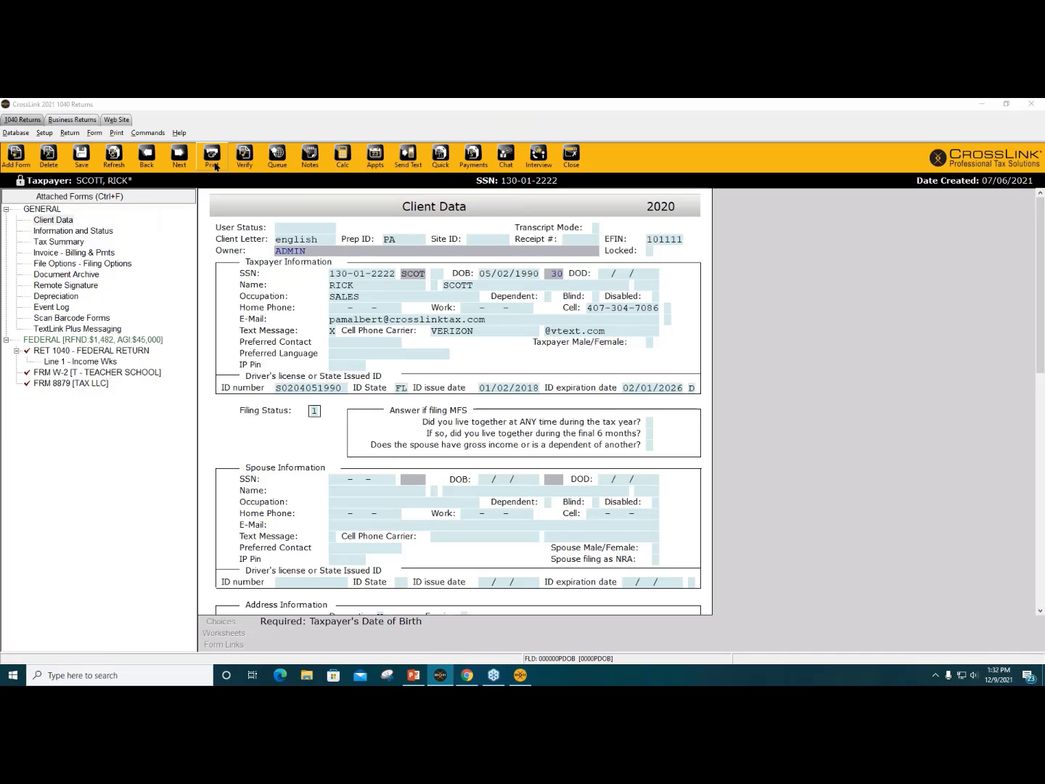
Step: Lock the return for final printing and bring up its signature capture options
left_click(500, 403)
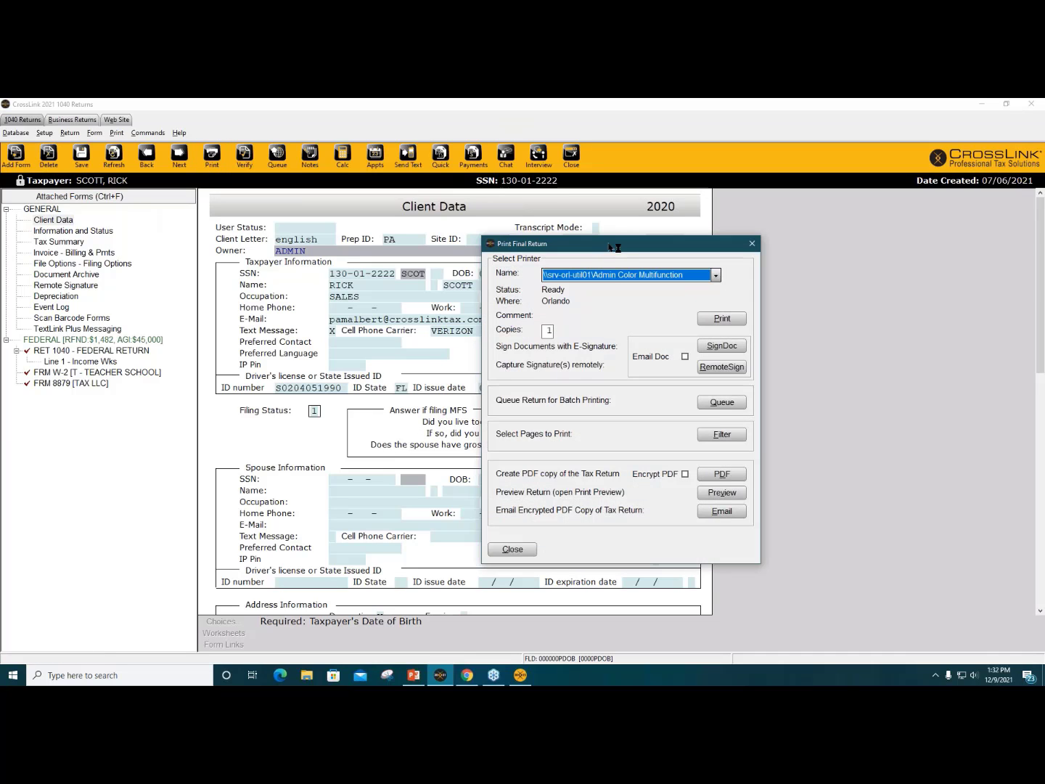
left_click_drag(605, 244, 420, 164)
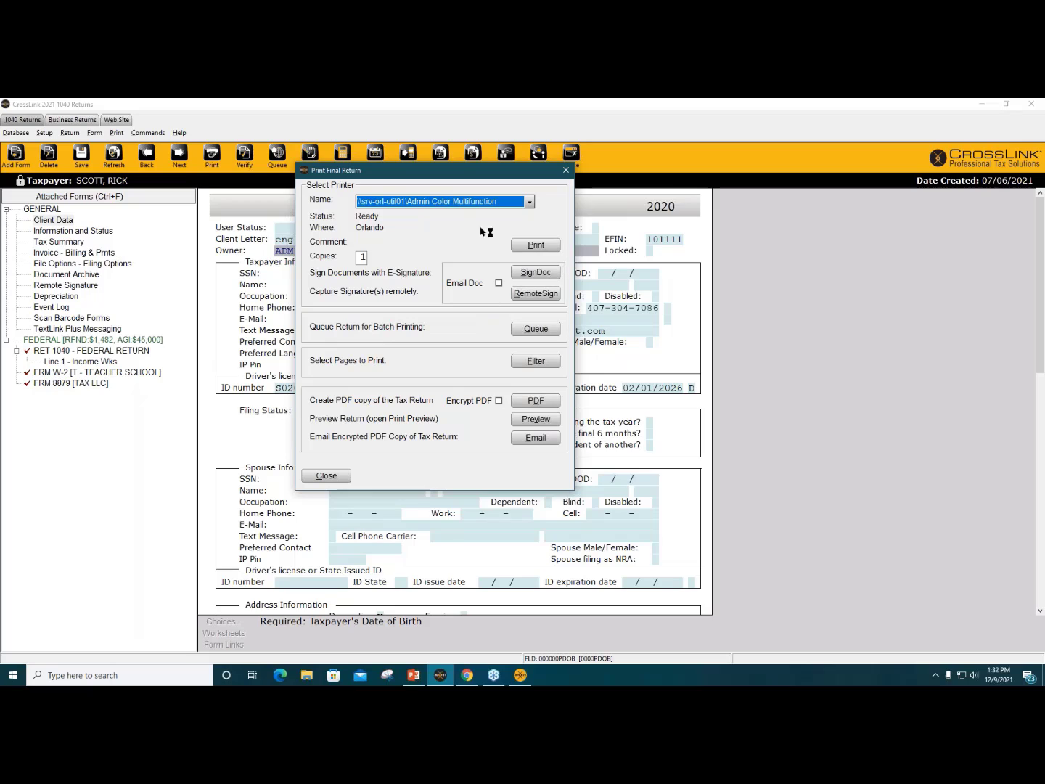
left_click(553, 296)
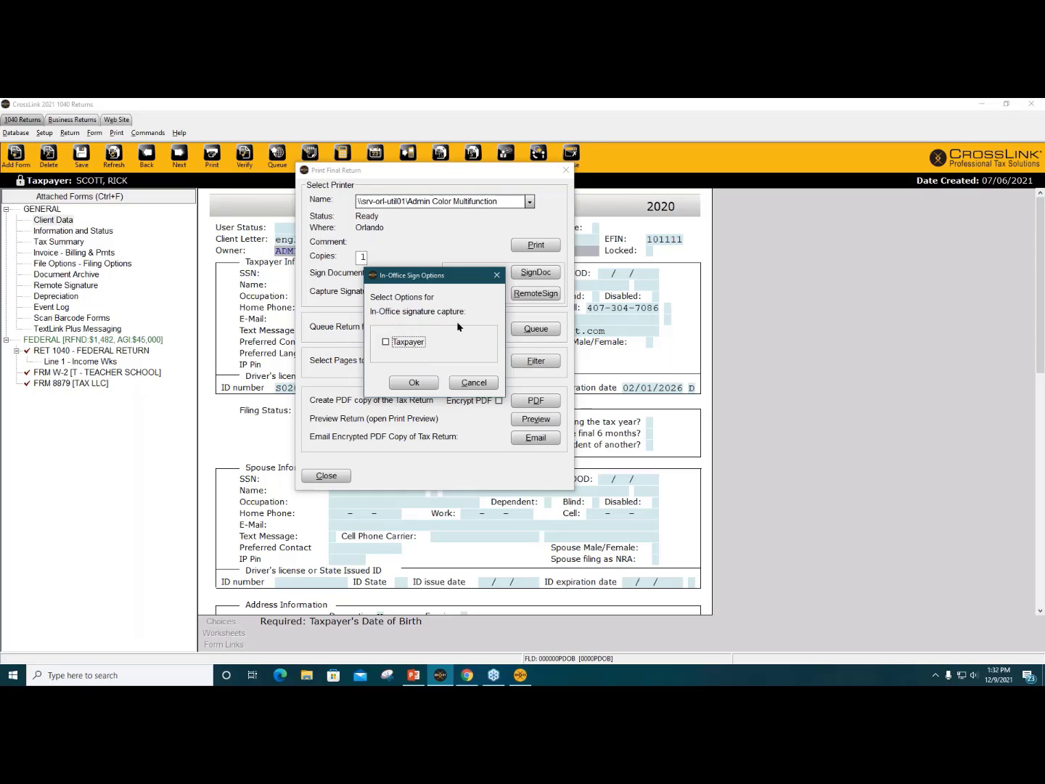
Step: Send the remote signature link to the taxpayer's cell phone and e-mail
left_click(414, 382)
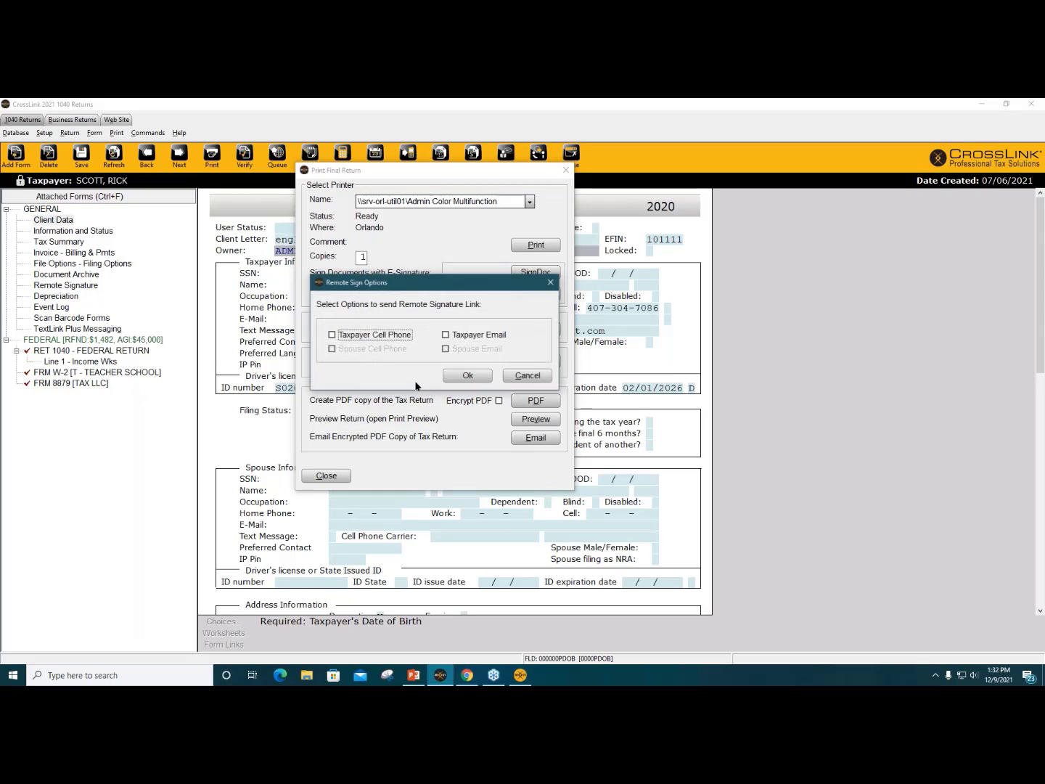
left_click(375, 340)
left_click(454, 335)
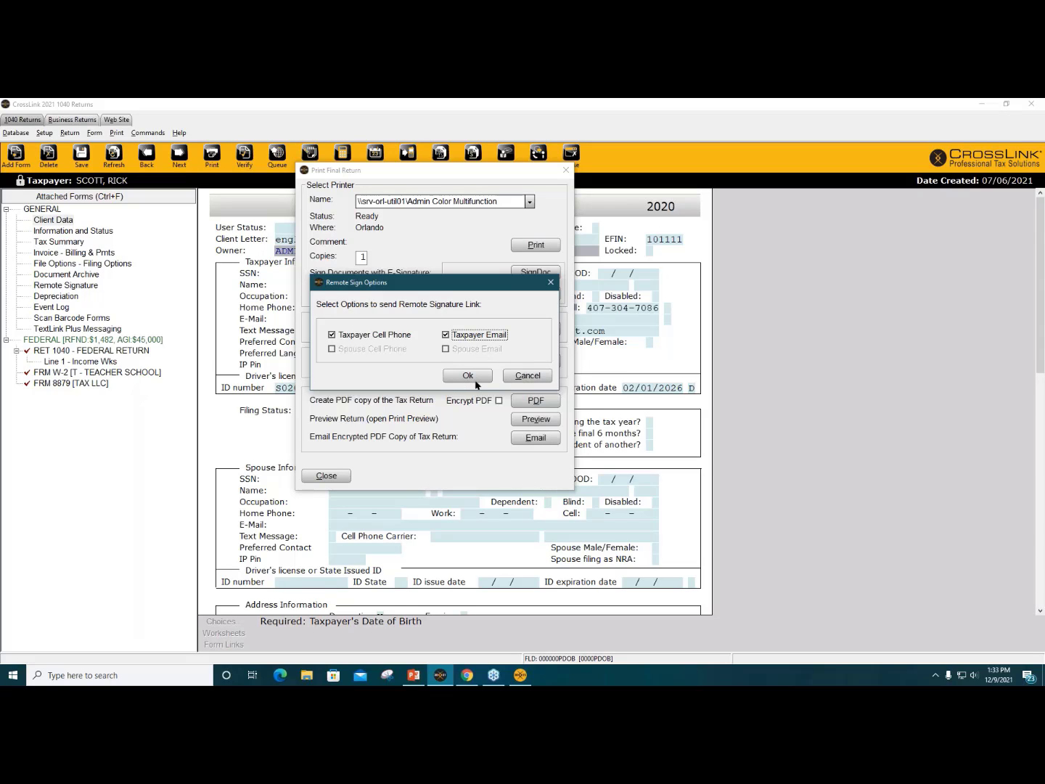
left_click(536, 378)
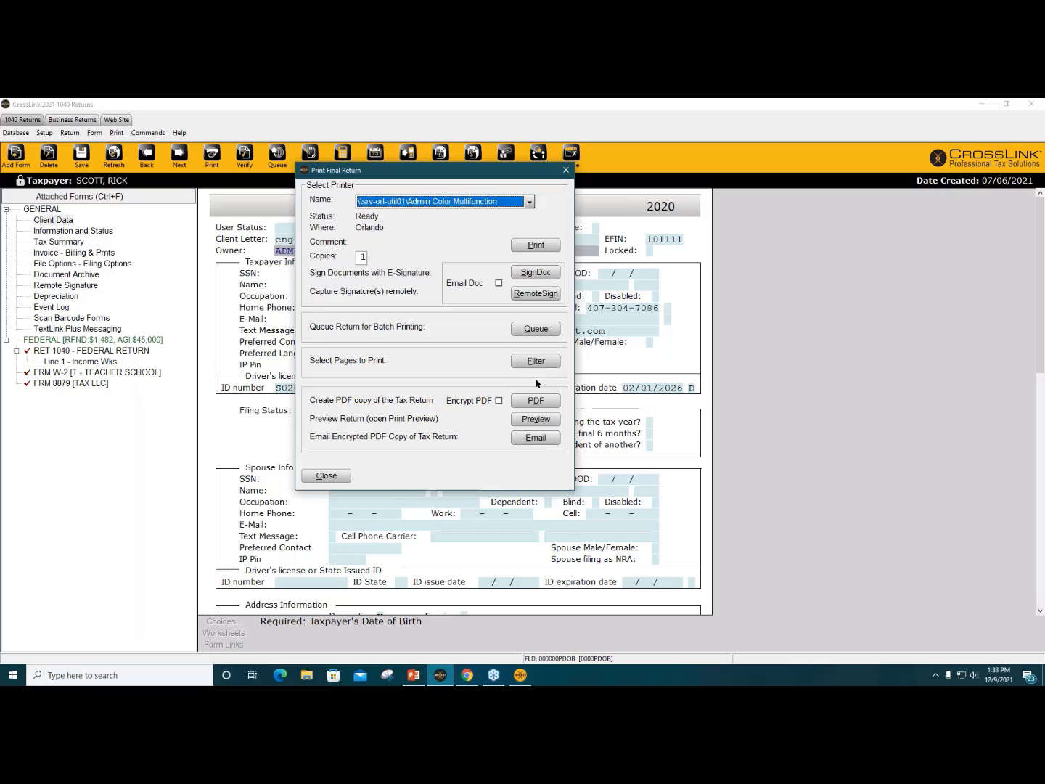
Step: Draw the taxpayer's e-signature in SignDoc, clearing and redrawing it once
left_click(539, 276)
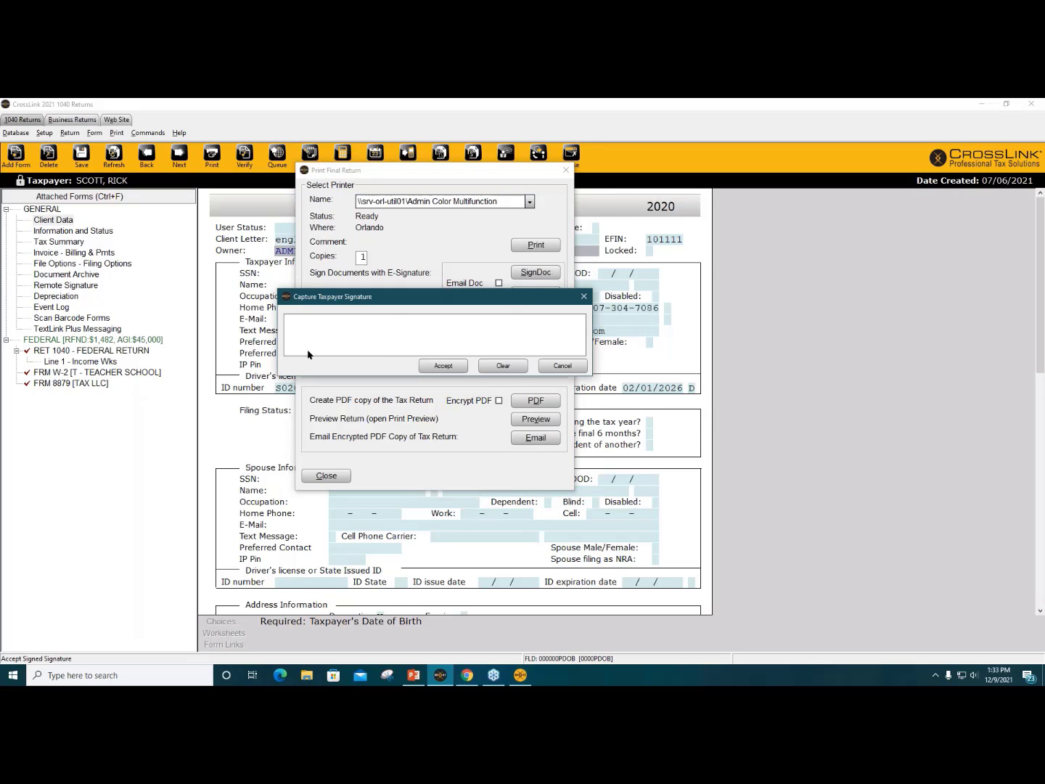
left_click_drag(309, 347, 506, 328)
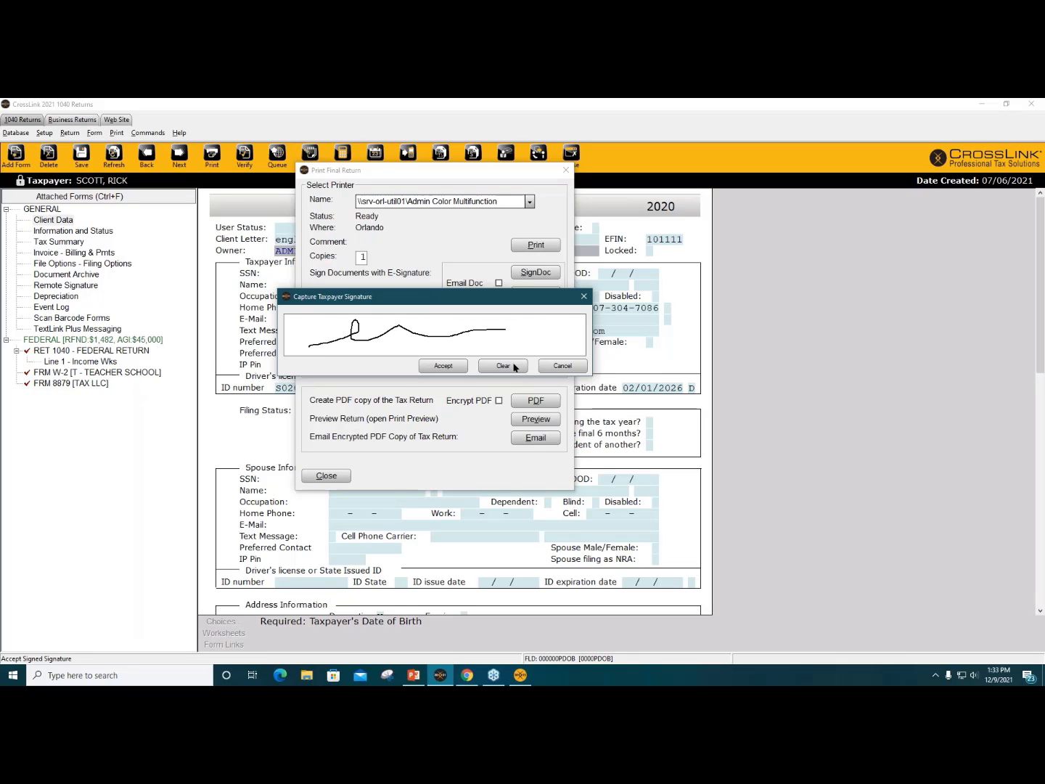
left_click(514, 367)
mouse_move(297, 327)
left_mouse_down()
mouse_move(326, 325)
mouse_move(328, 344)
mouse_move(345, 347)
mouse_move(370, 337)
mouse_move(376, 355)
mouse_move(389, 336)
mouse_move(408, 336)
mouse_move(412, 349)
mouse_move(435, 340)
mouse_move(515, 344)
left_mouse_up()
Step: Accept the signature, check the Accepted By line dated 12/09/21 in the signed PDF, then close it
left_click(461, 367)
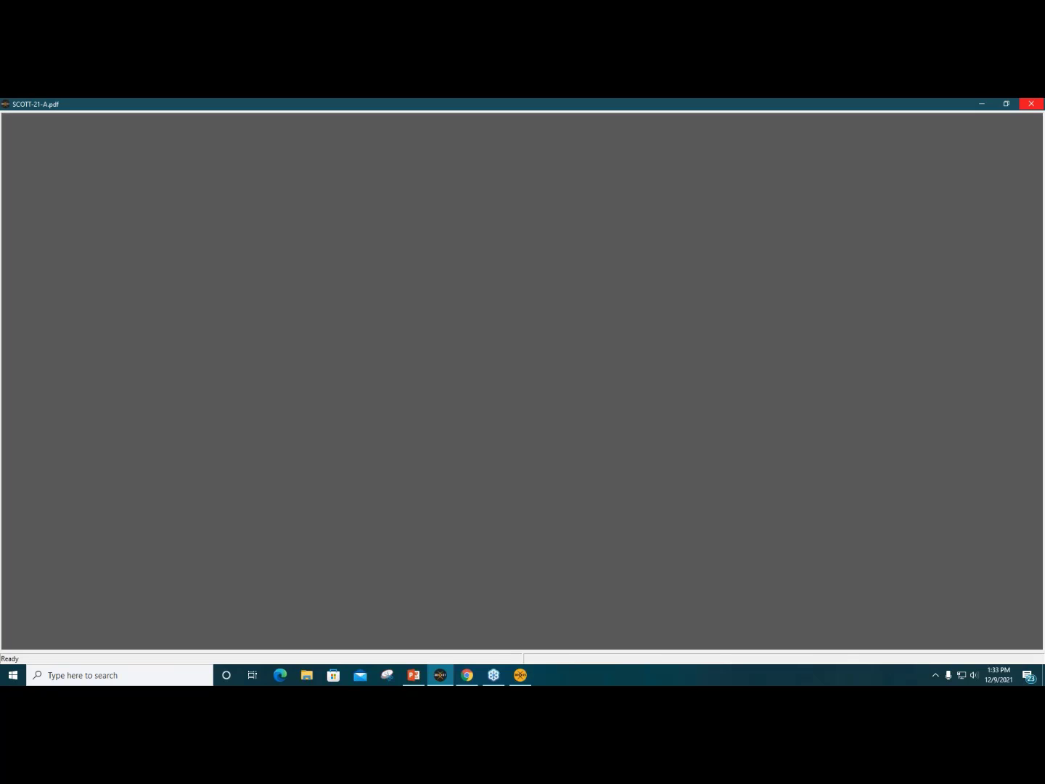
scroll(806, 330, "down", 3)
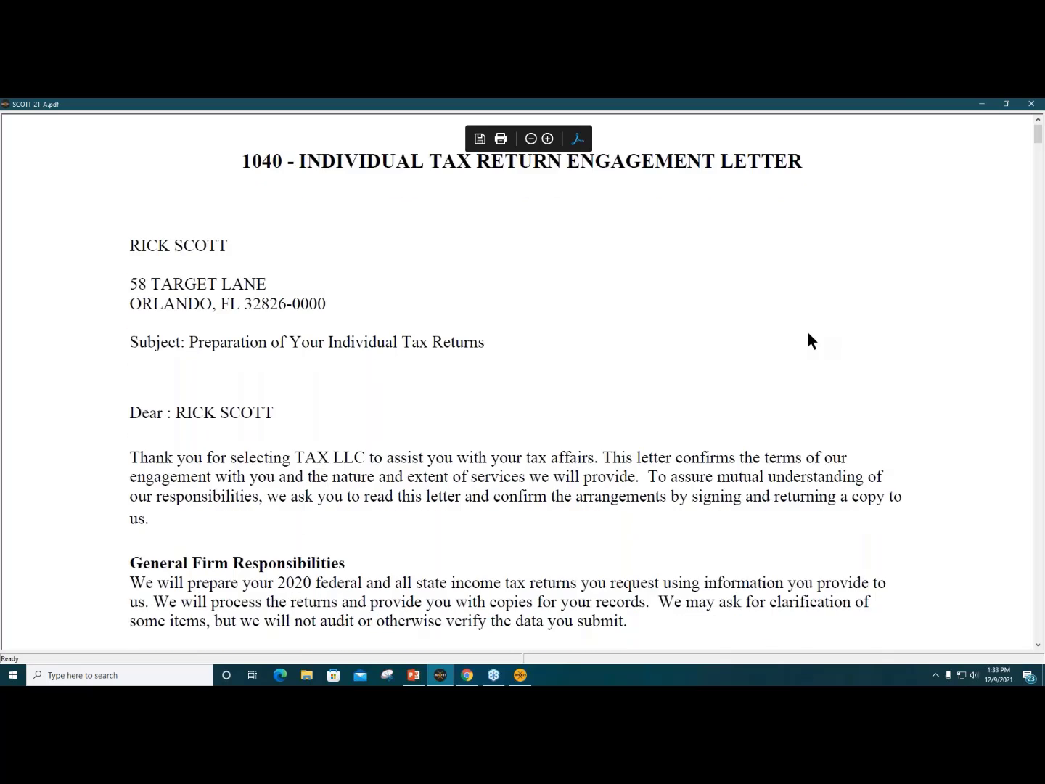
scroll(807, 330, "down", 1)
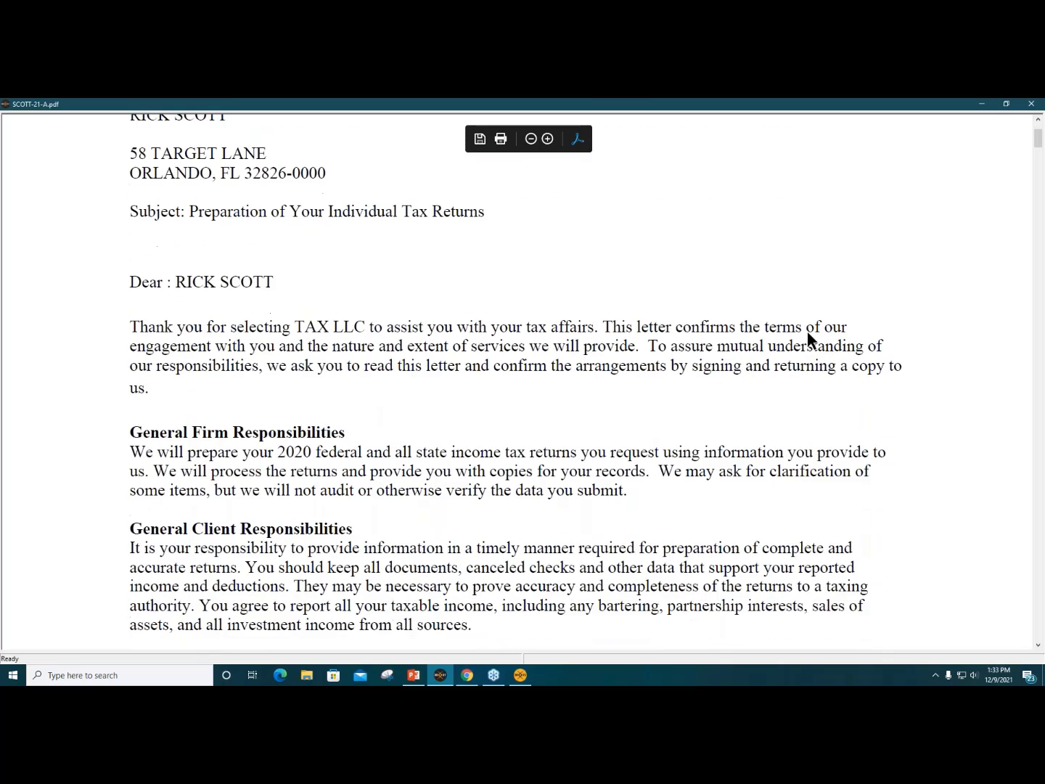
left_click(532, 140)
left_click(532, 139)
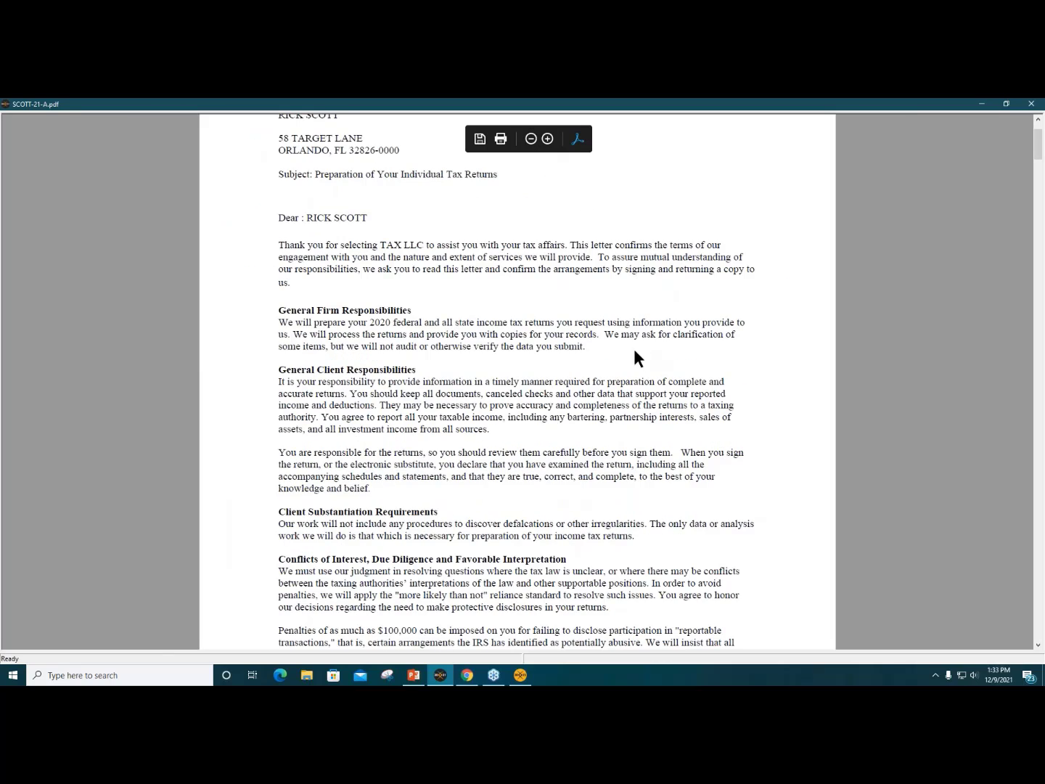
scroll(641, 376, "down", 15)
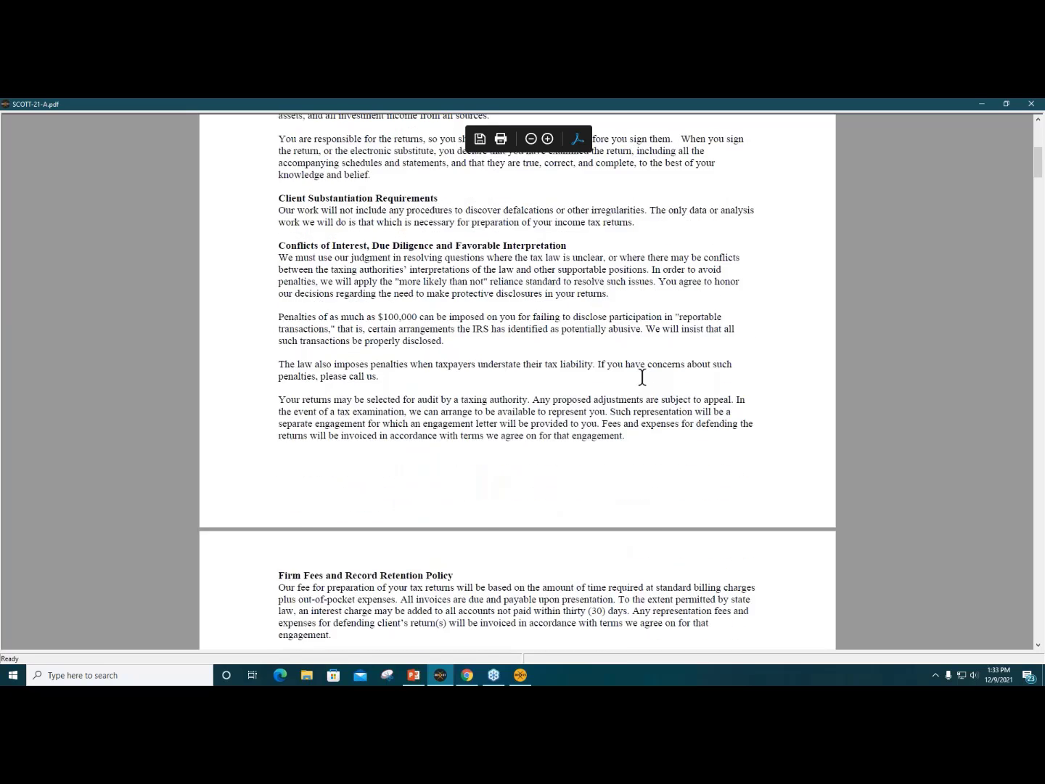
scroll(641, 377, "down", 5)
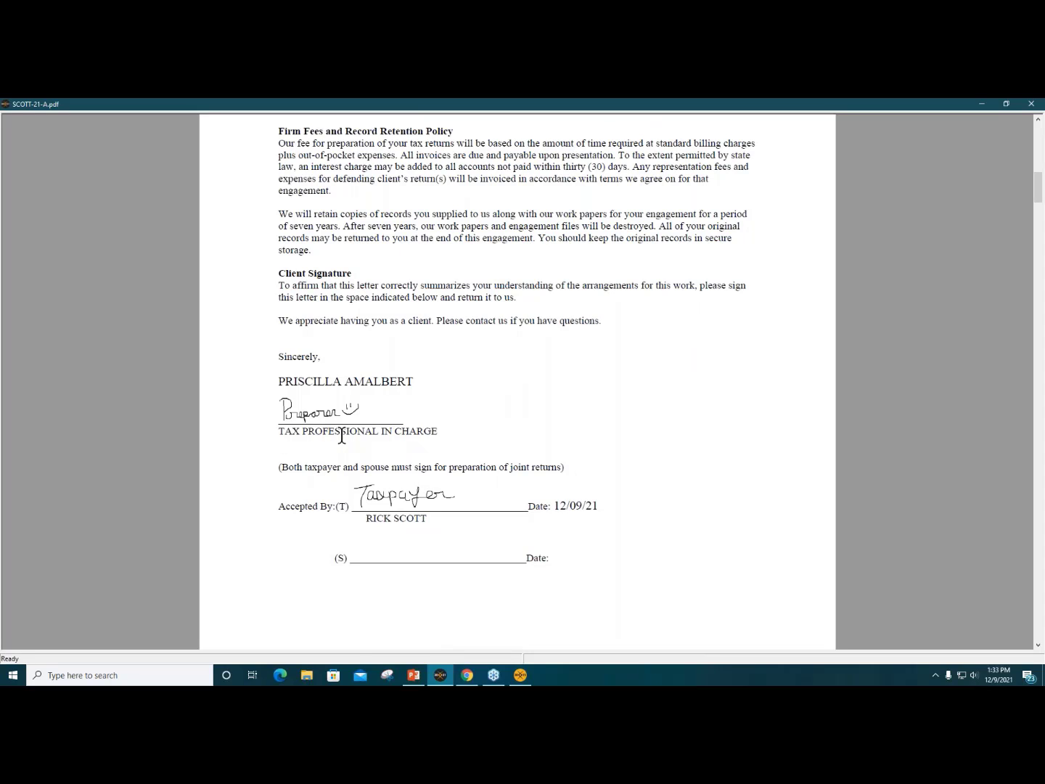
scroll(341, 434, "down", 3)
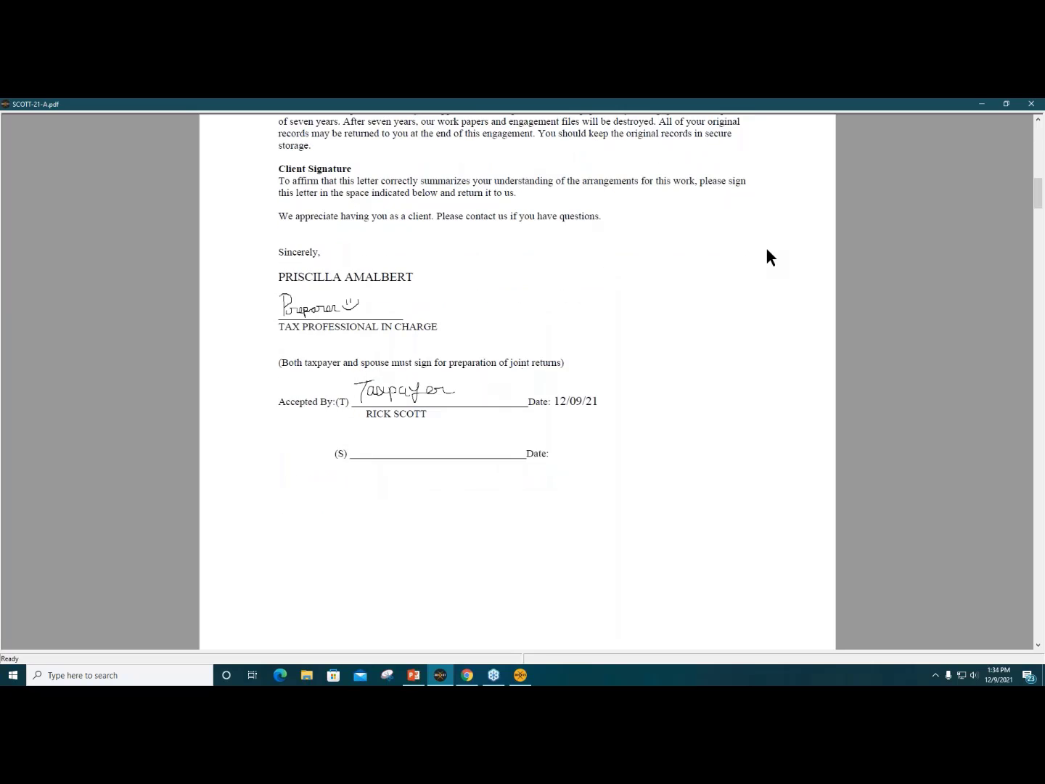
left_click(1036, 106)
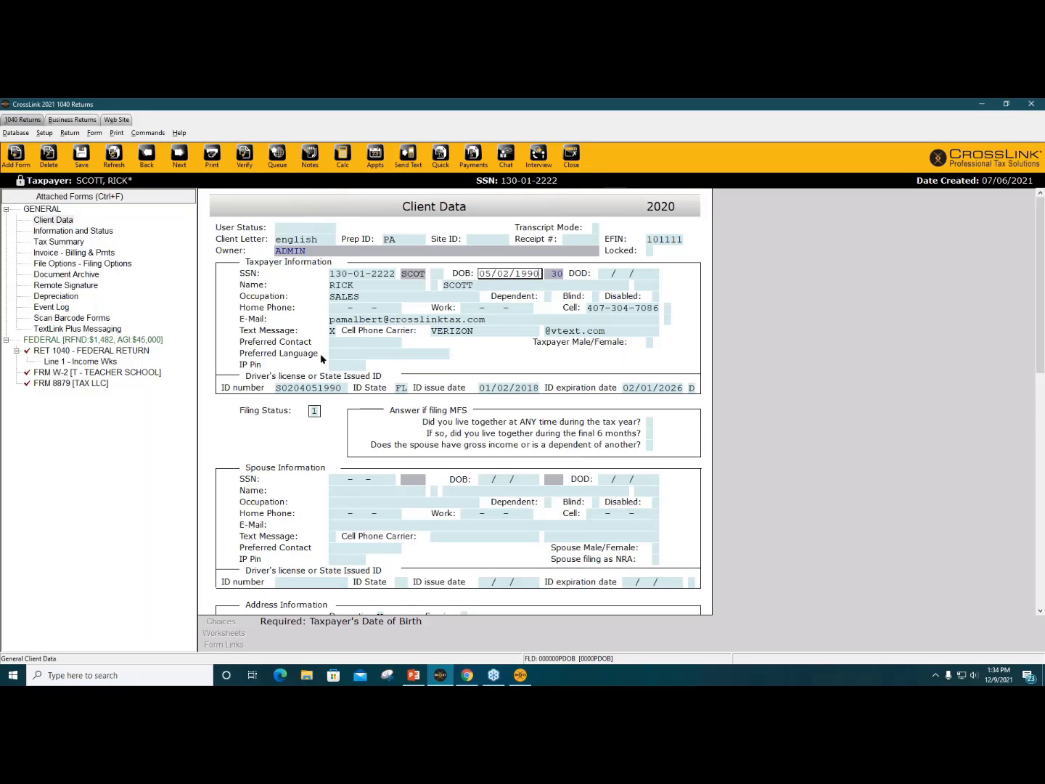
Step: Review the archived documents, including the Signed Full Tax Return and Identification (Imp) entries
left_click(289, 419)
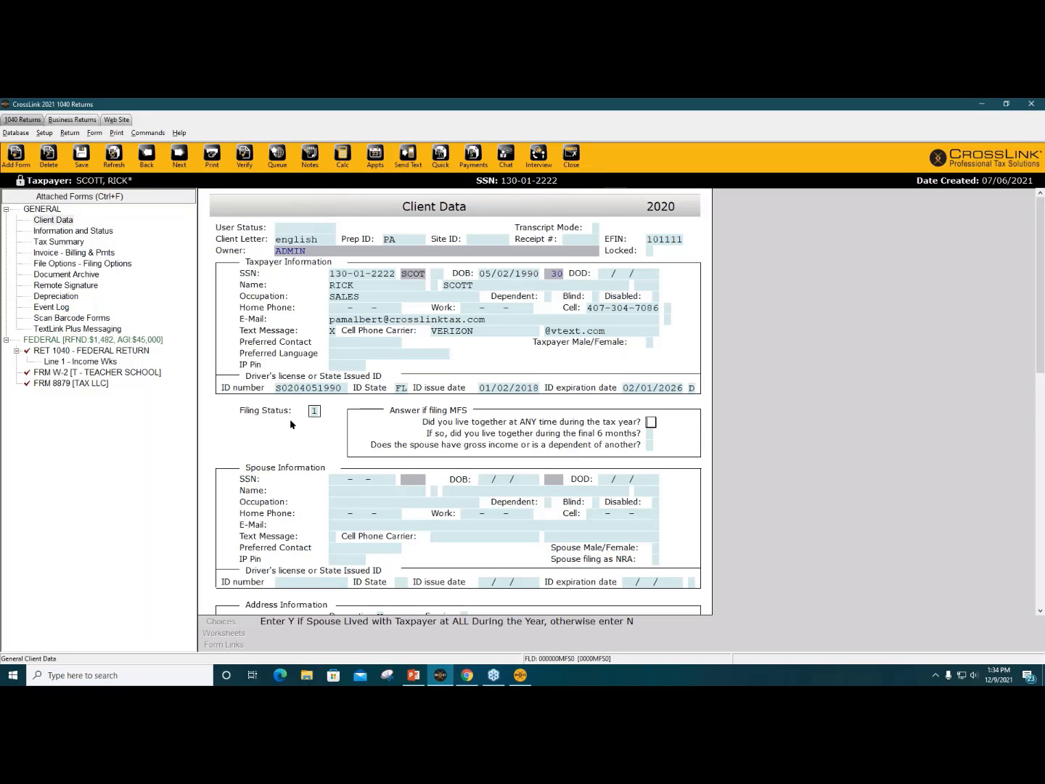
left_click(73, 274)
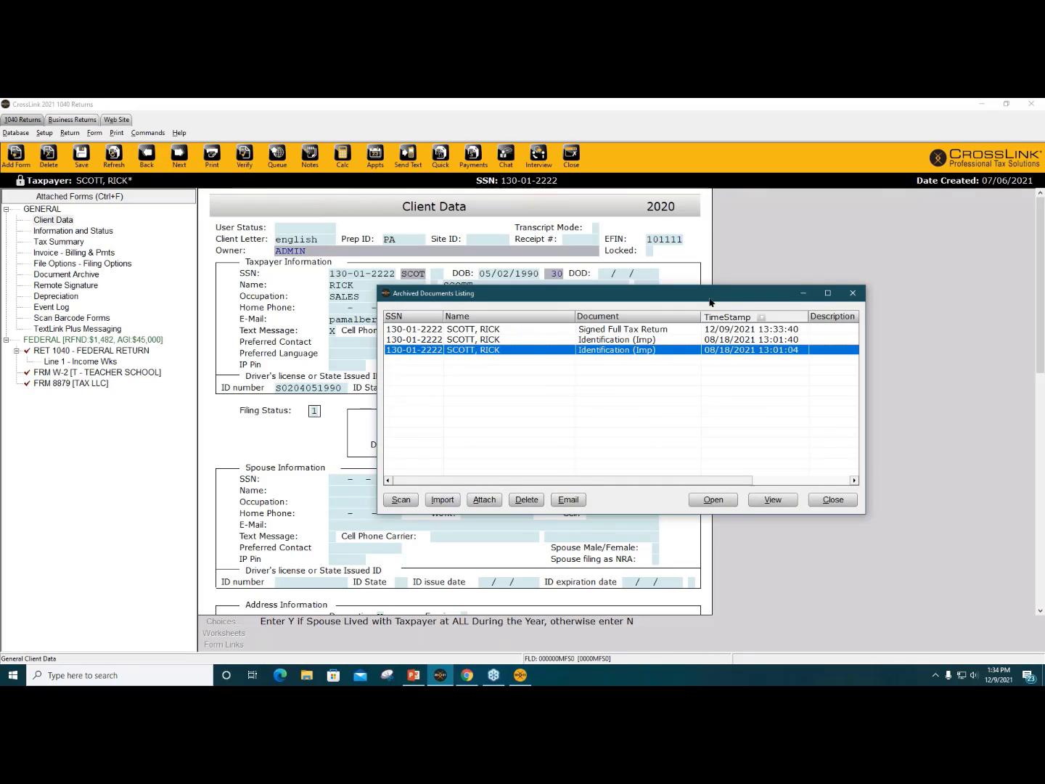
left_click_drag(710, 301, 598, 272)
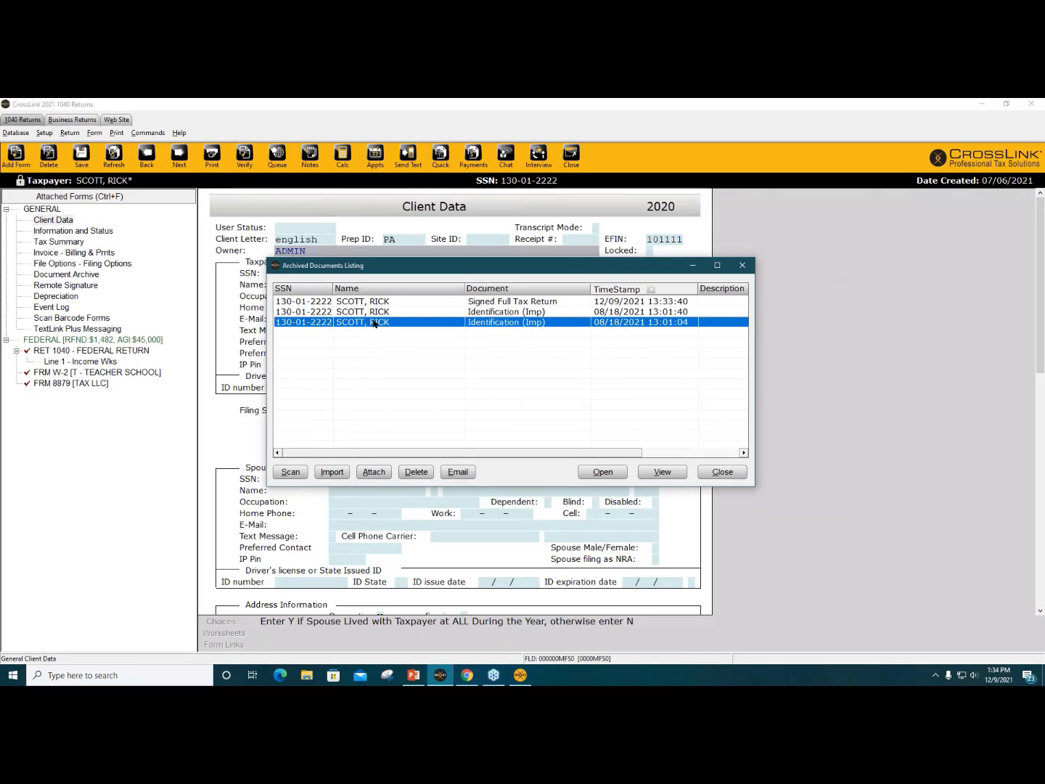
left_click(512, 303)
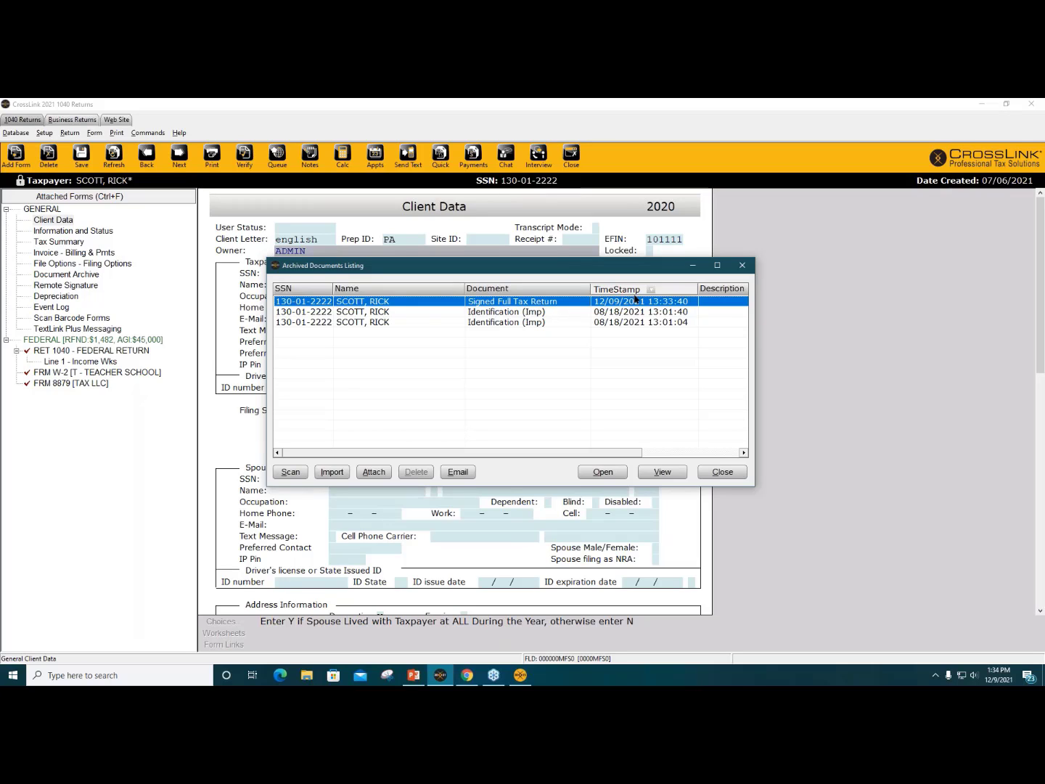
left_click(538, 322)
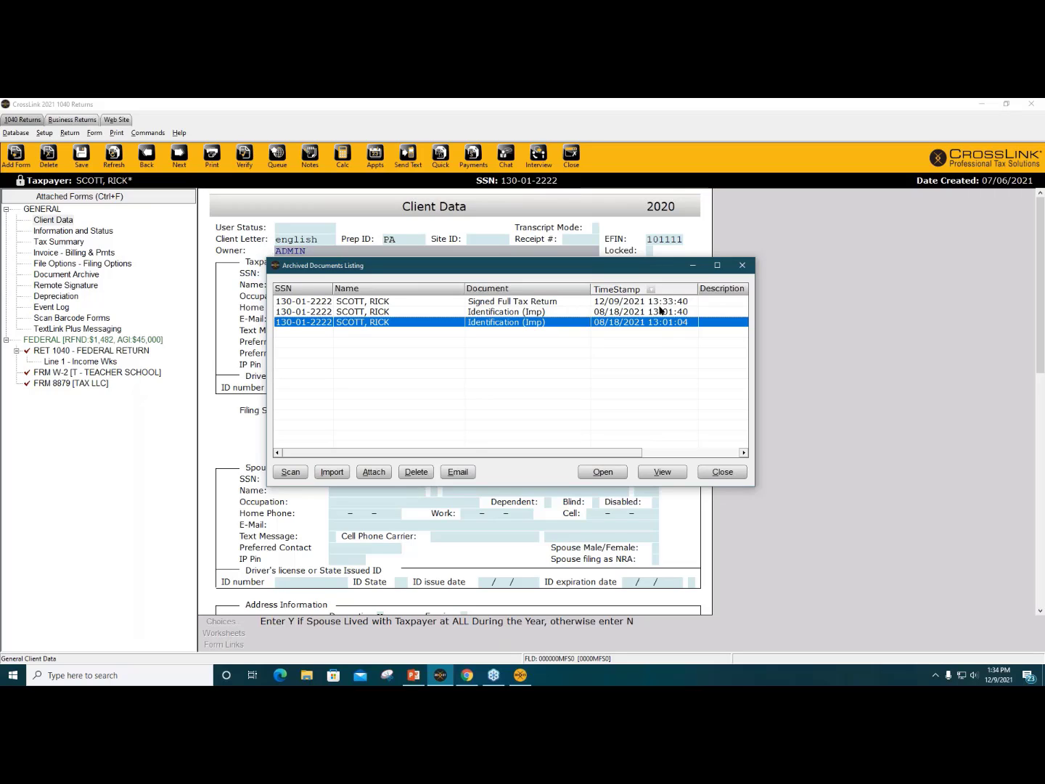
left_click_drag(642, 273, 629, 273)
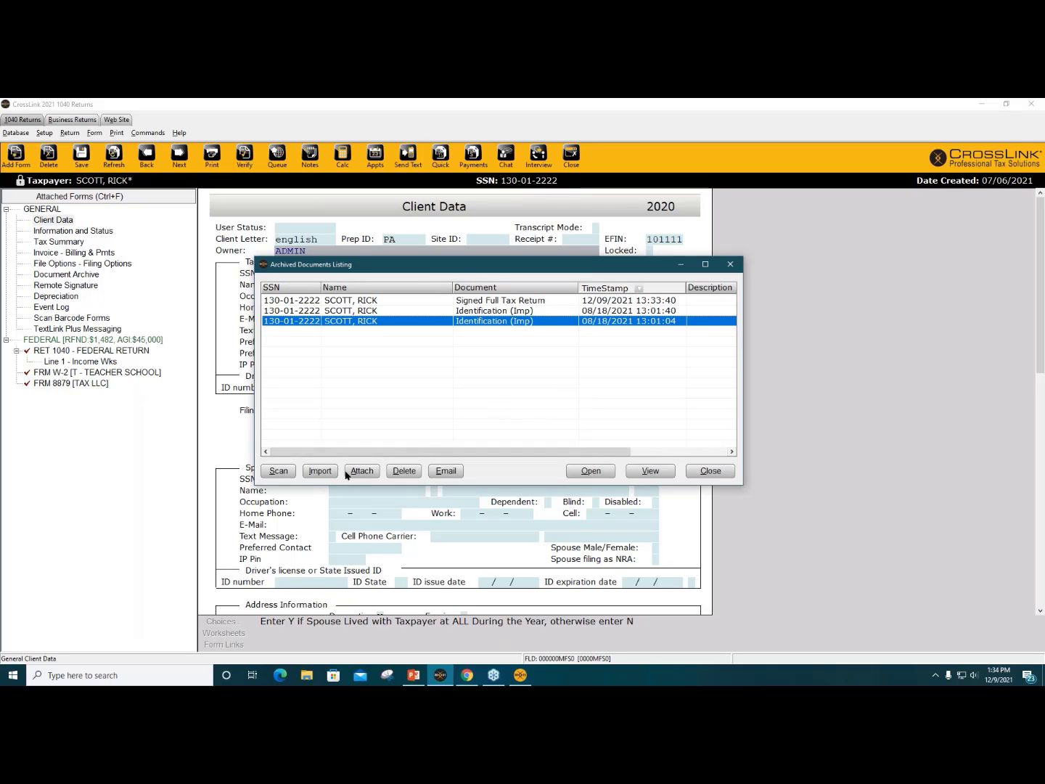
Step: Cancel an archive import without choosing a file and close the archived documents list
left_click(320, 473)
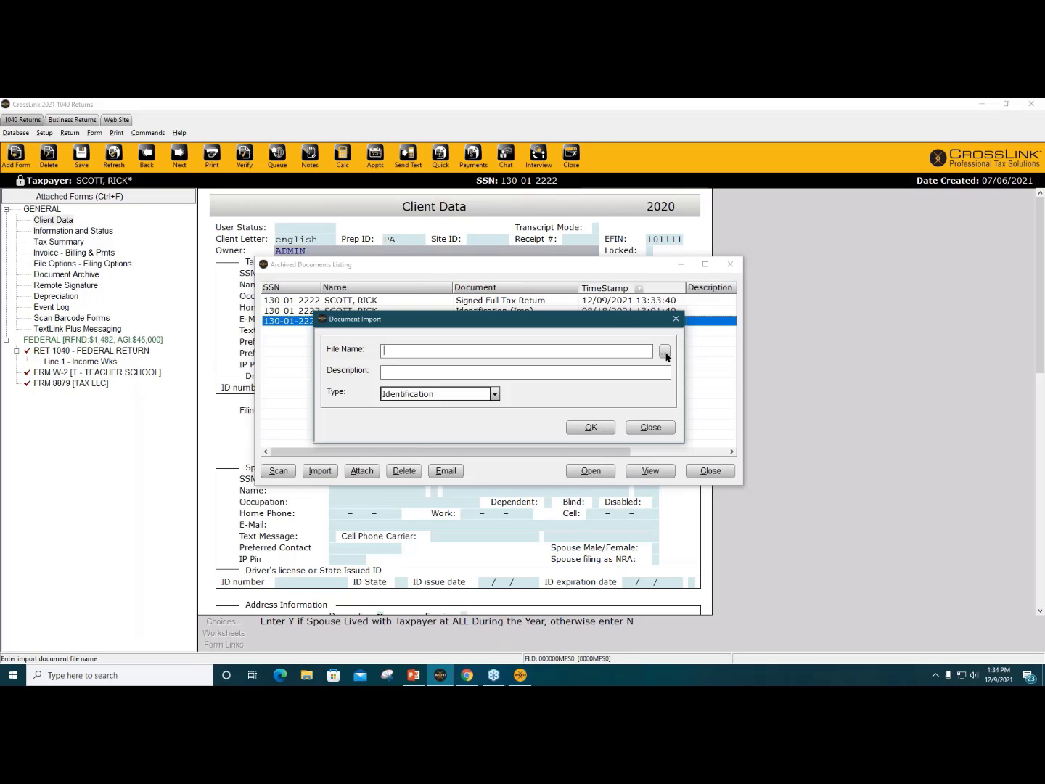
left_click(665, 353)
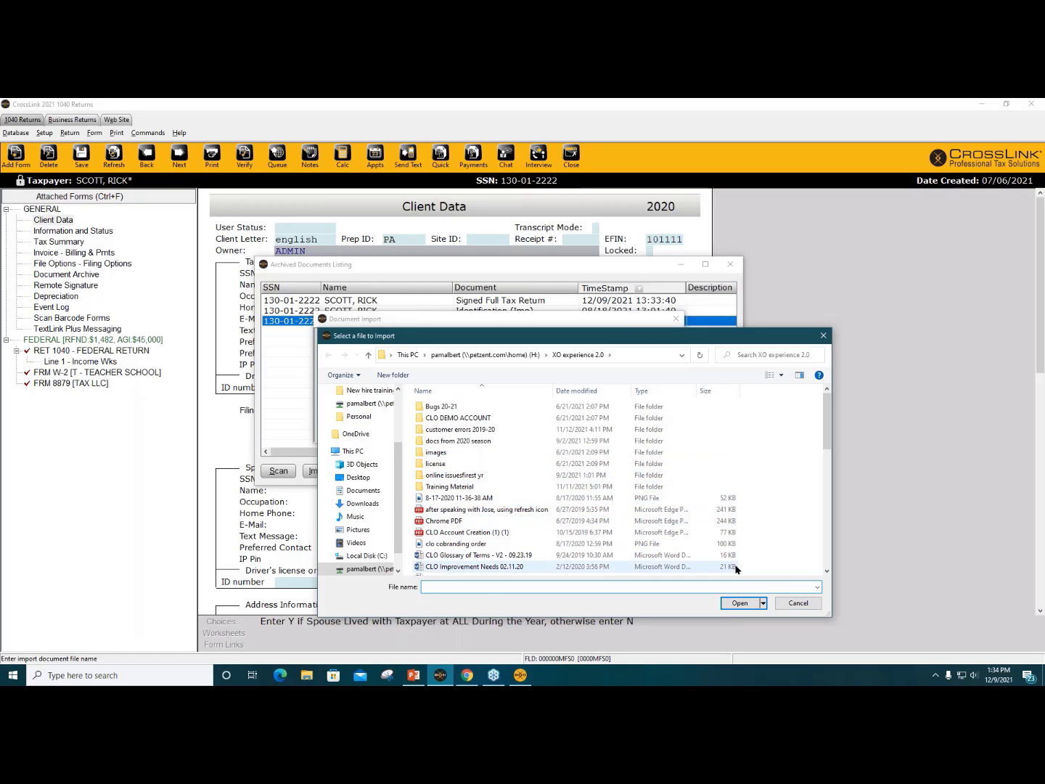
left_click(801, 603)
left_click(657, 428)
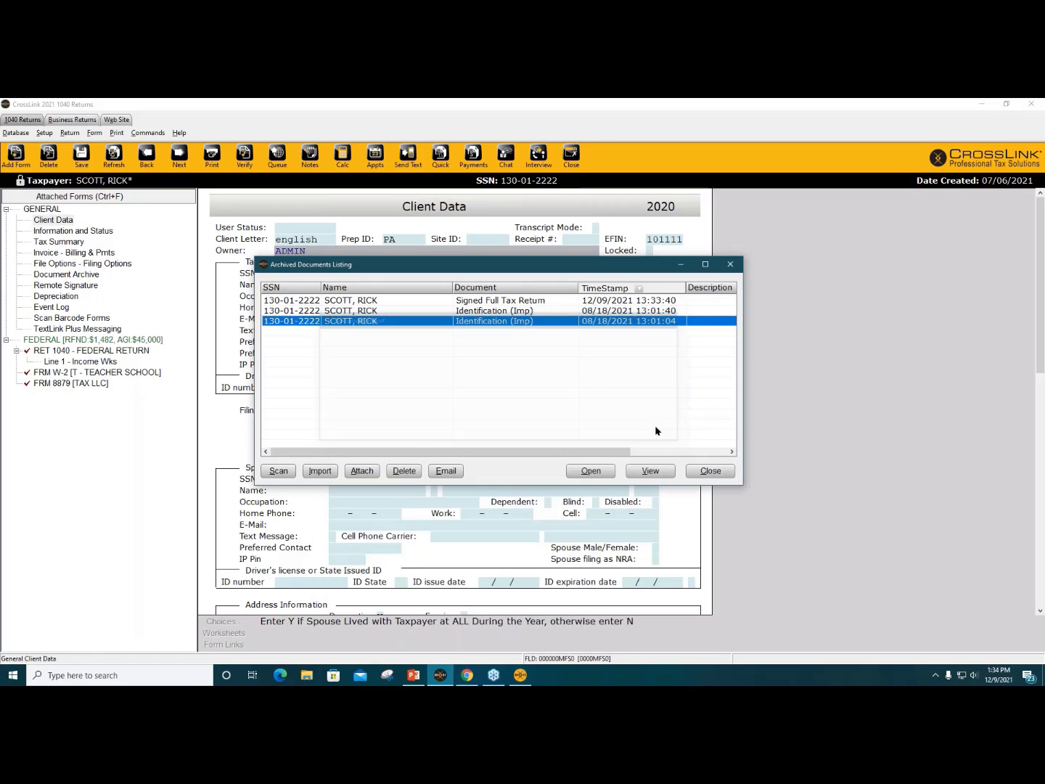
left_click(711, 471)
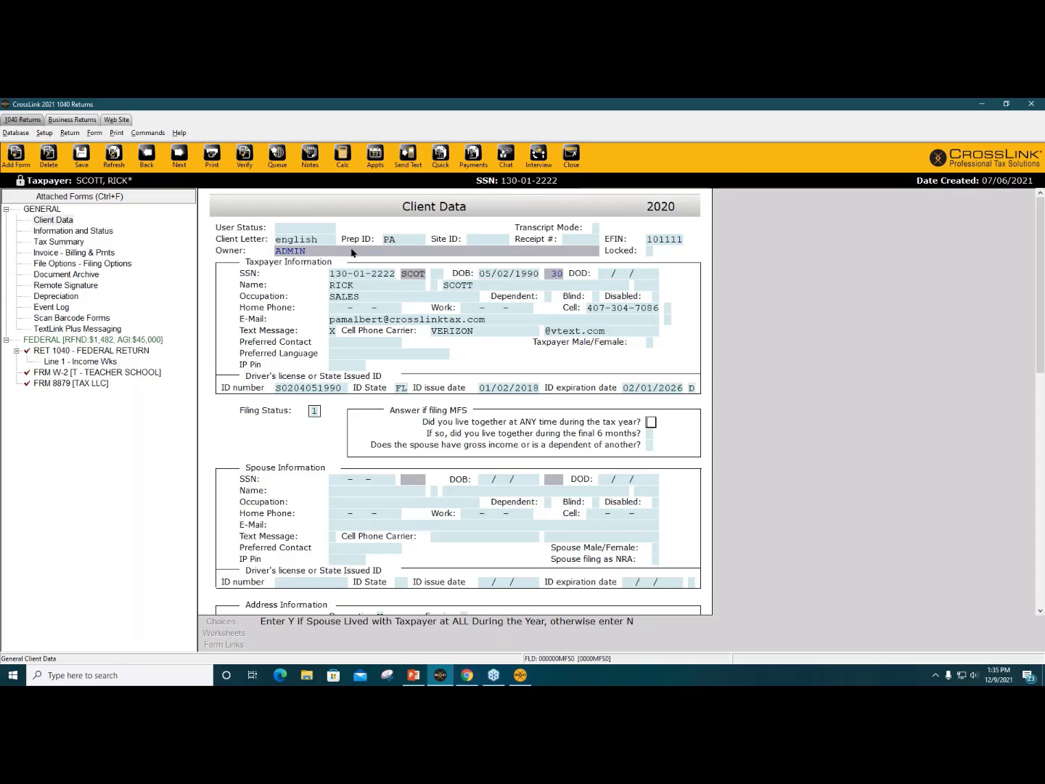
left_click(216, 163)
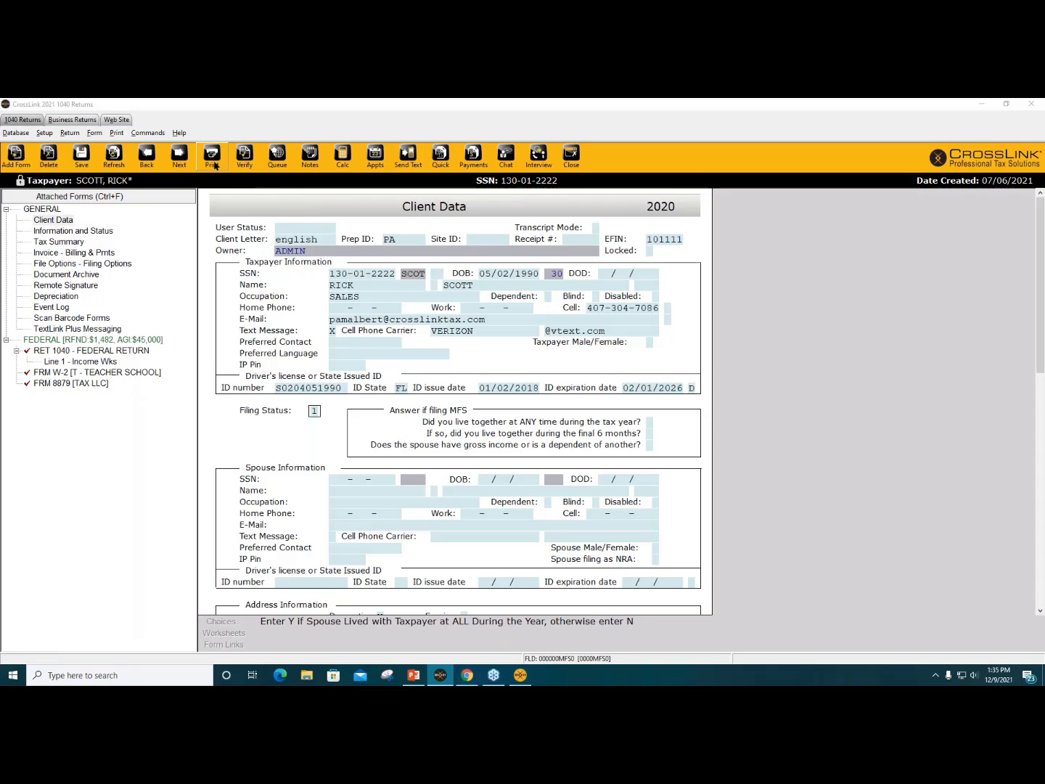
left_click(491, 408)
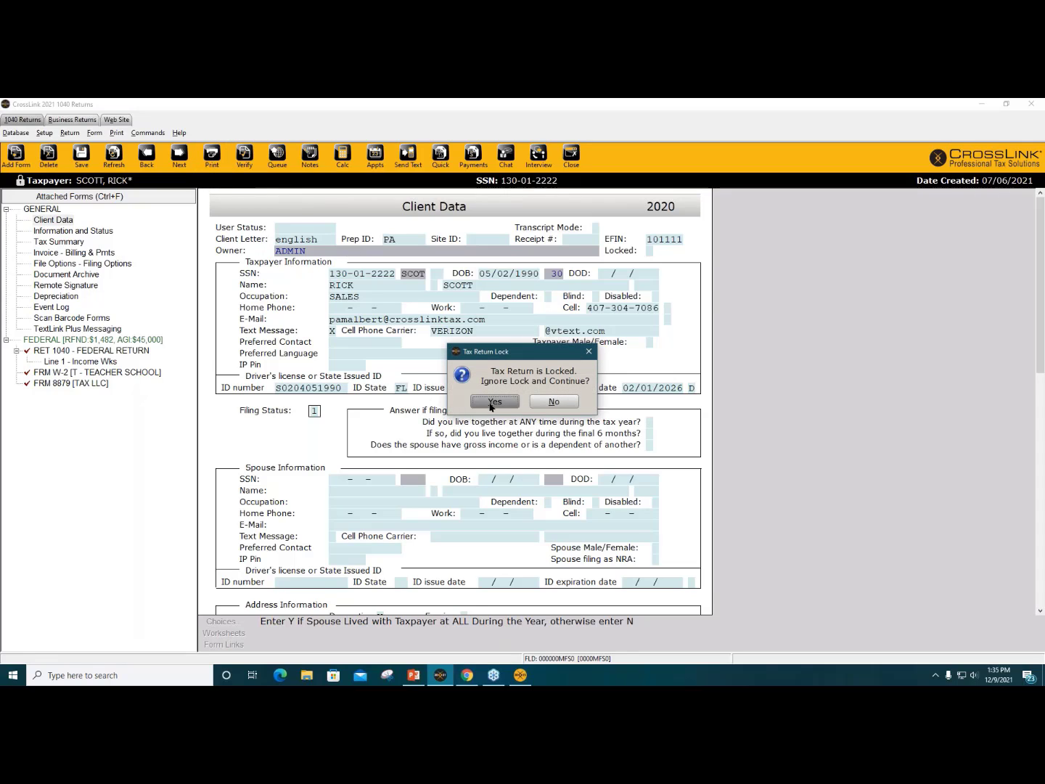
left_click_drag(677, 244, 518, 154)
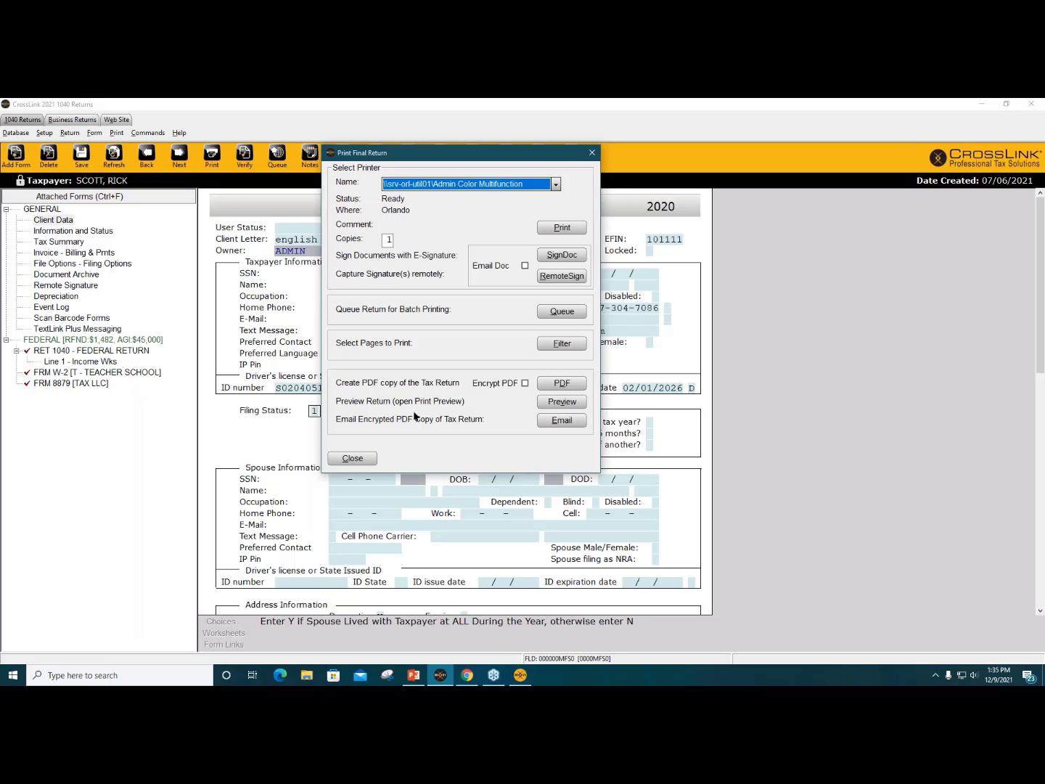
left_click(352, 458)
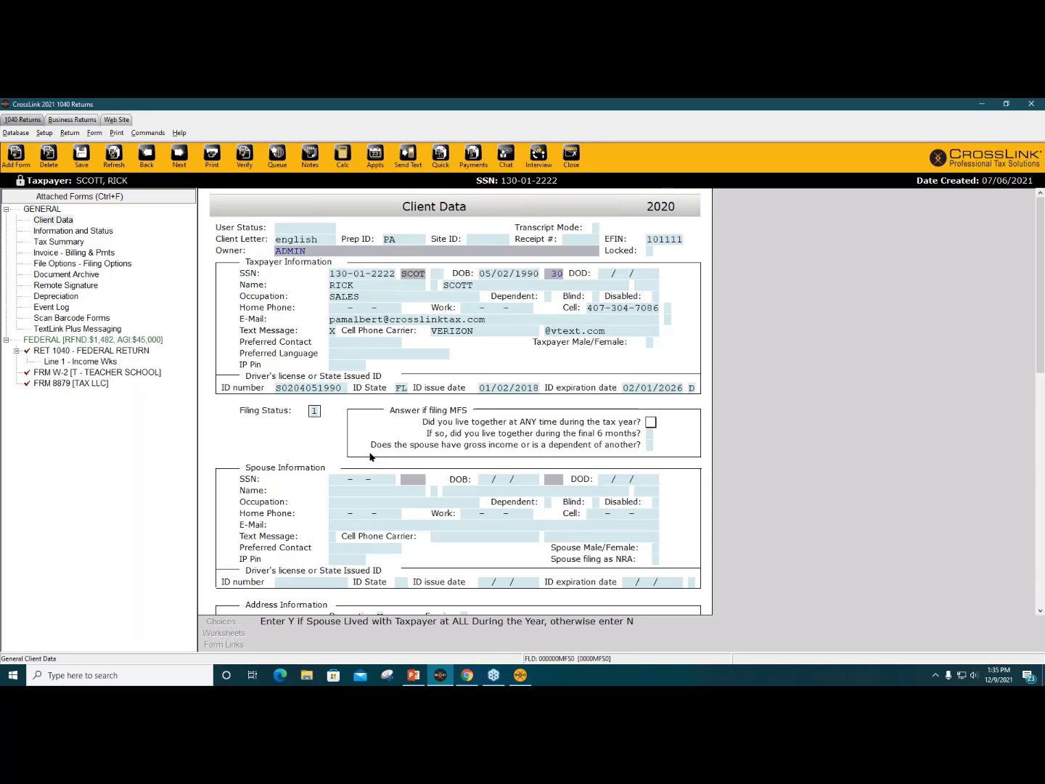
Step: Queue the federal package for transmission and close the locked return
left_click(277, 156)
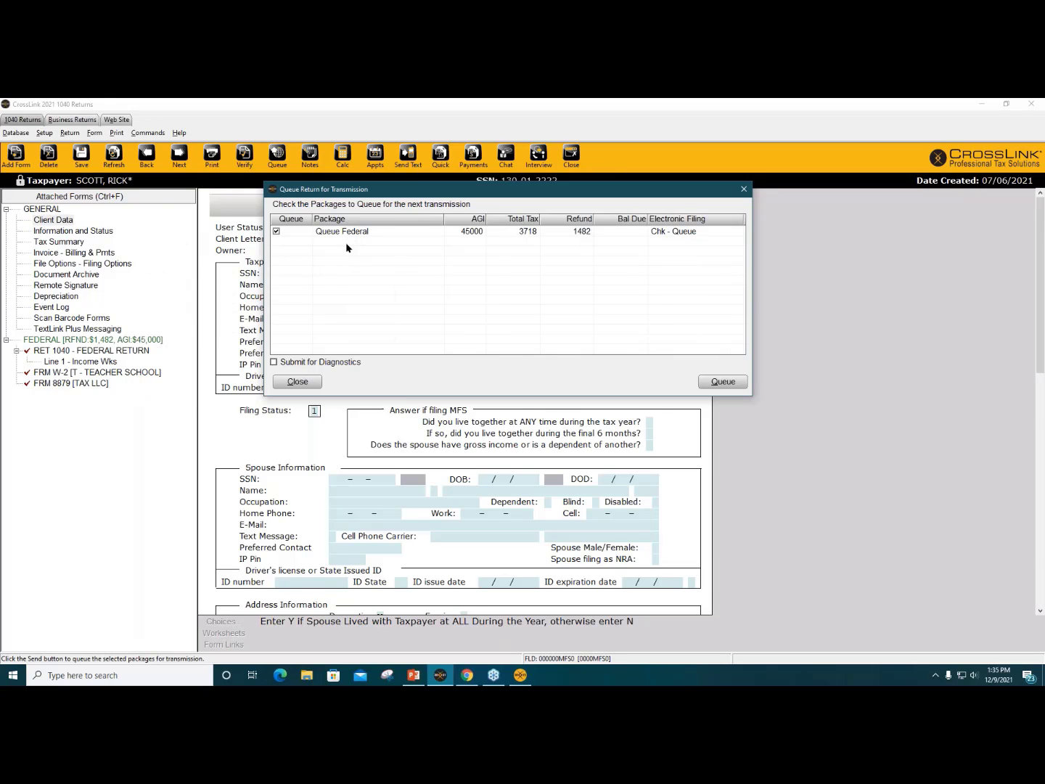
left_click(276, 232)
left_click(276, 232)
left_click(722, 382)
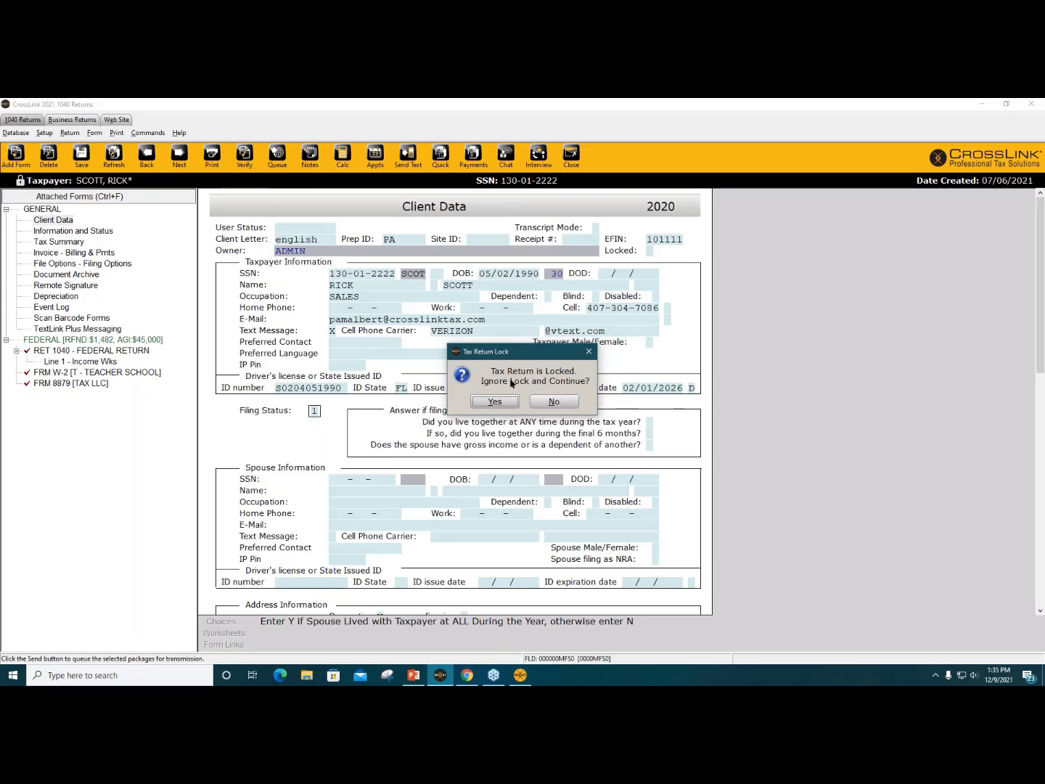
left_click(495, 402)
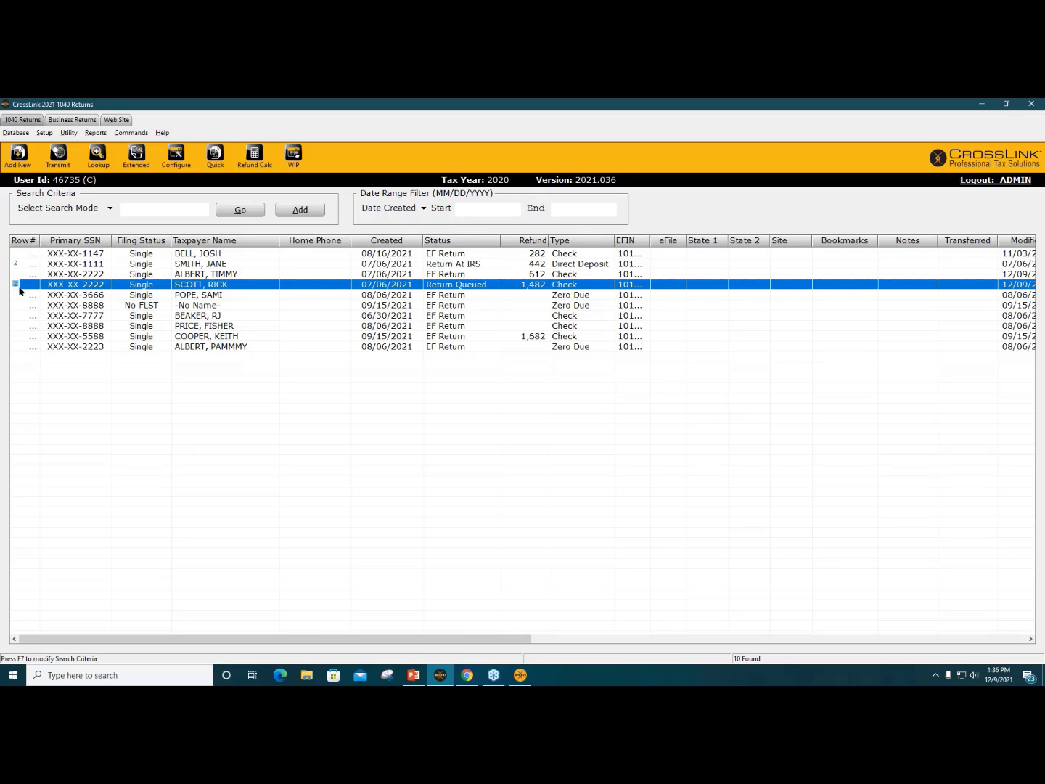
Step: Confirm the queued return is selected in Transmit to Central Site, then close without sending
left_click(66, 164)
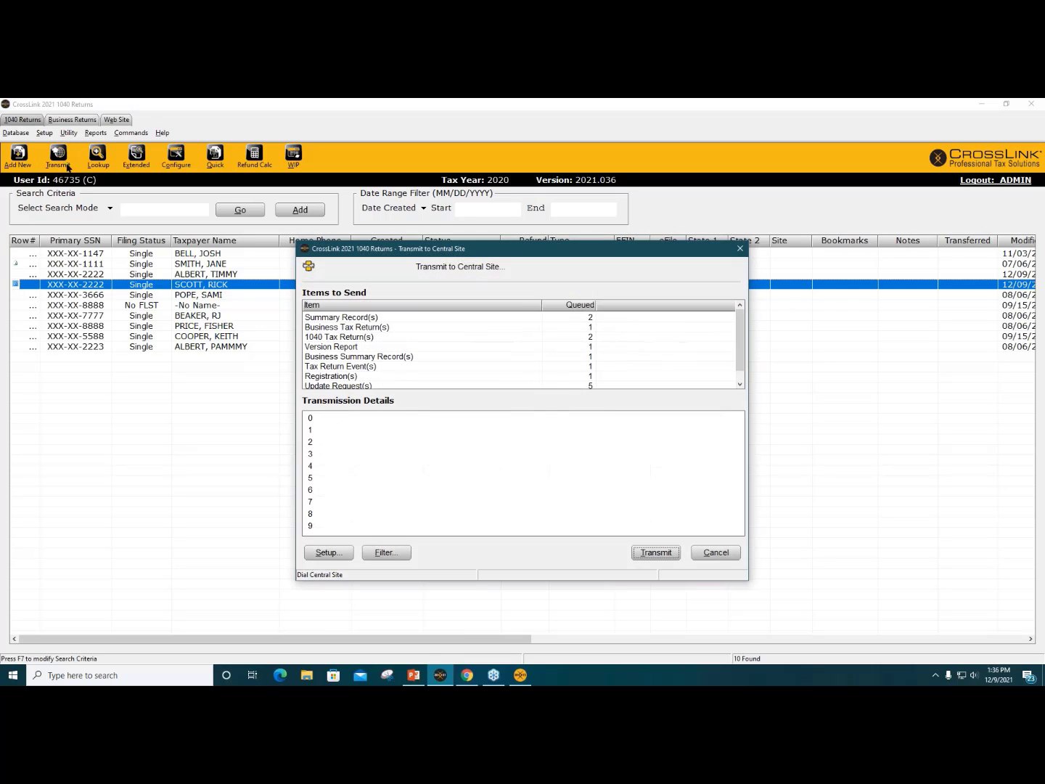
left_click_drag(490, 249, 487, 197)
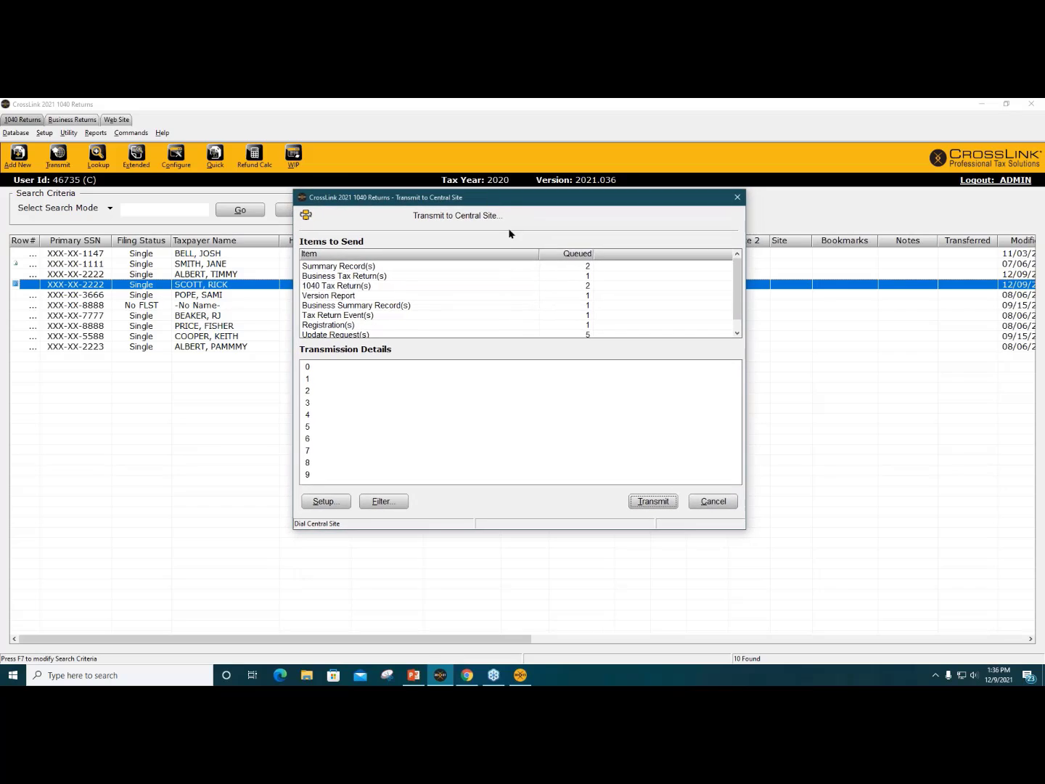
left_click(379, 502)
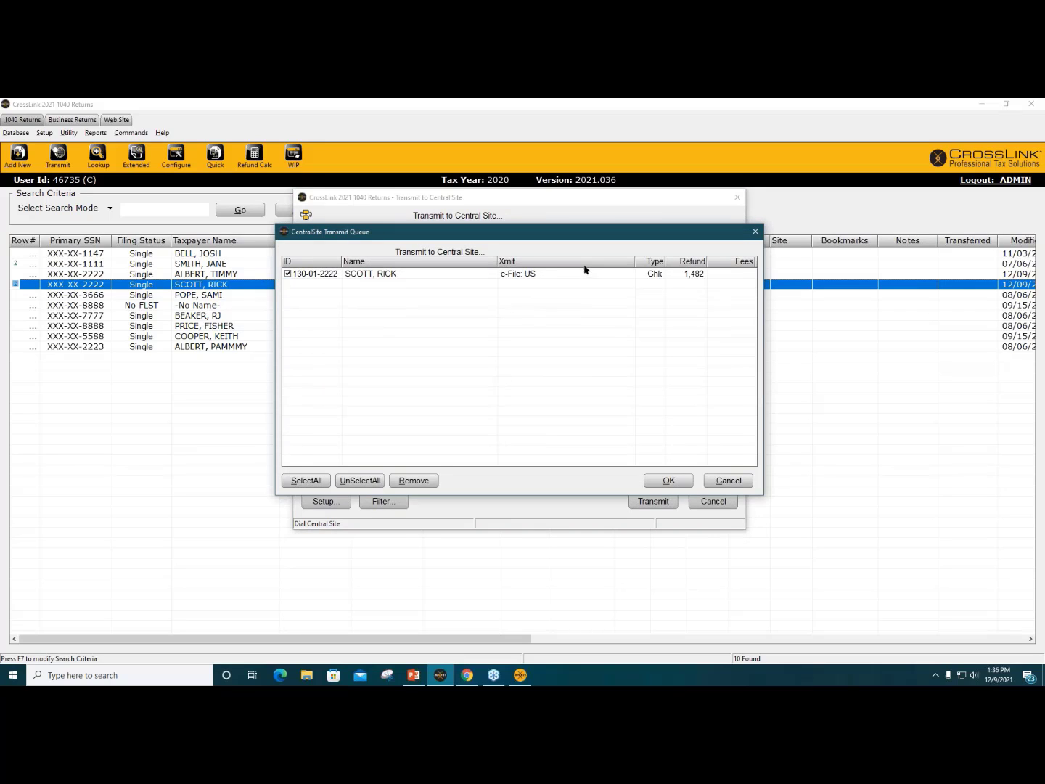
left_click(551, 281)
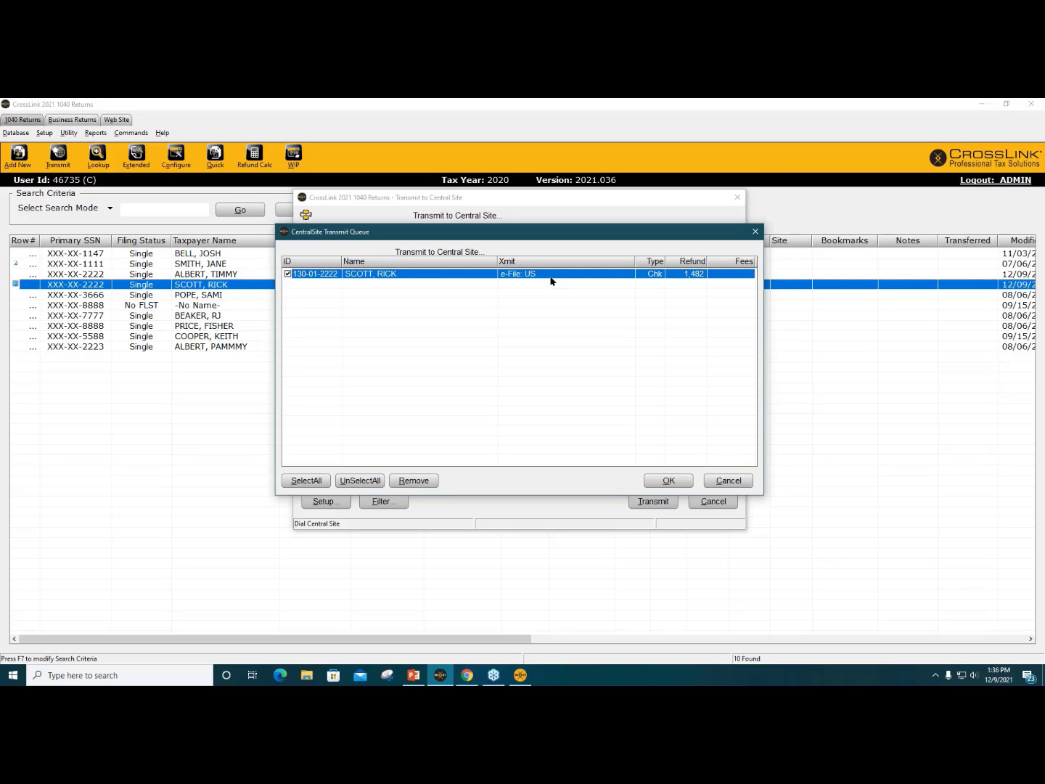
left_click(287, 274)
left_click(288, 274)
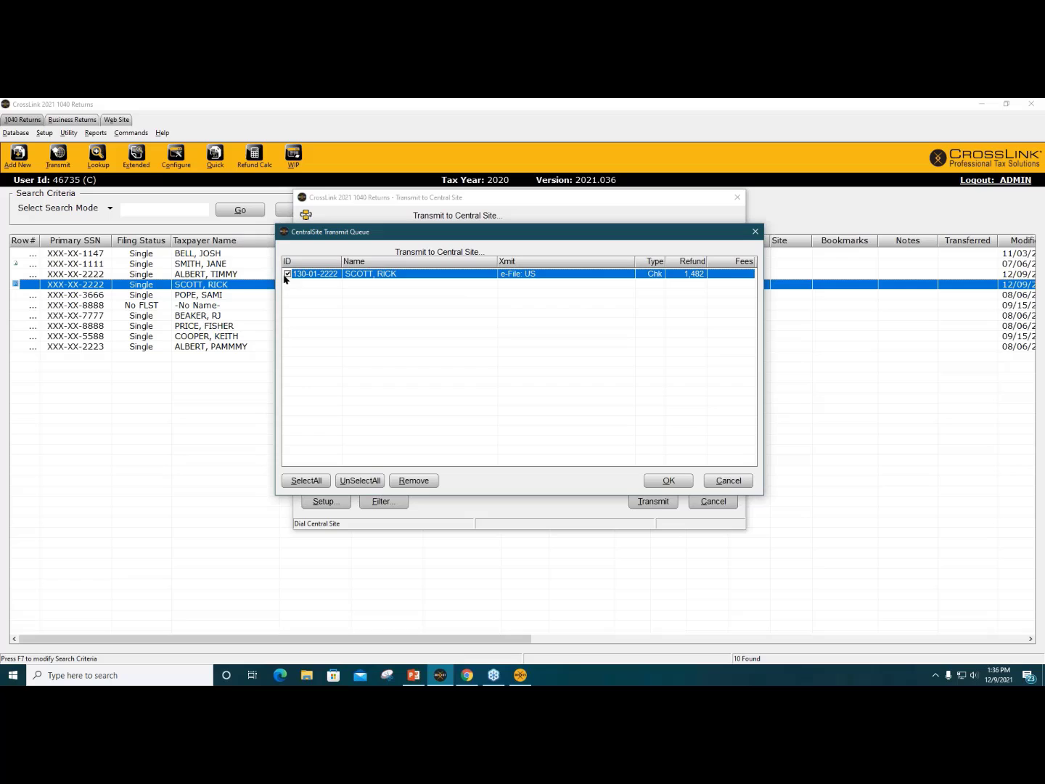
left_click(675, 485)
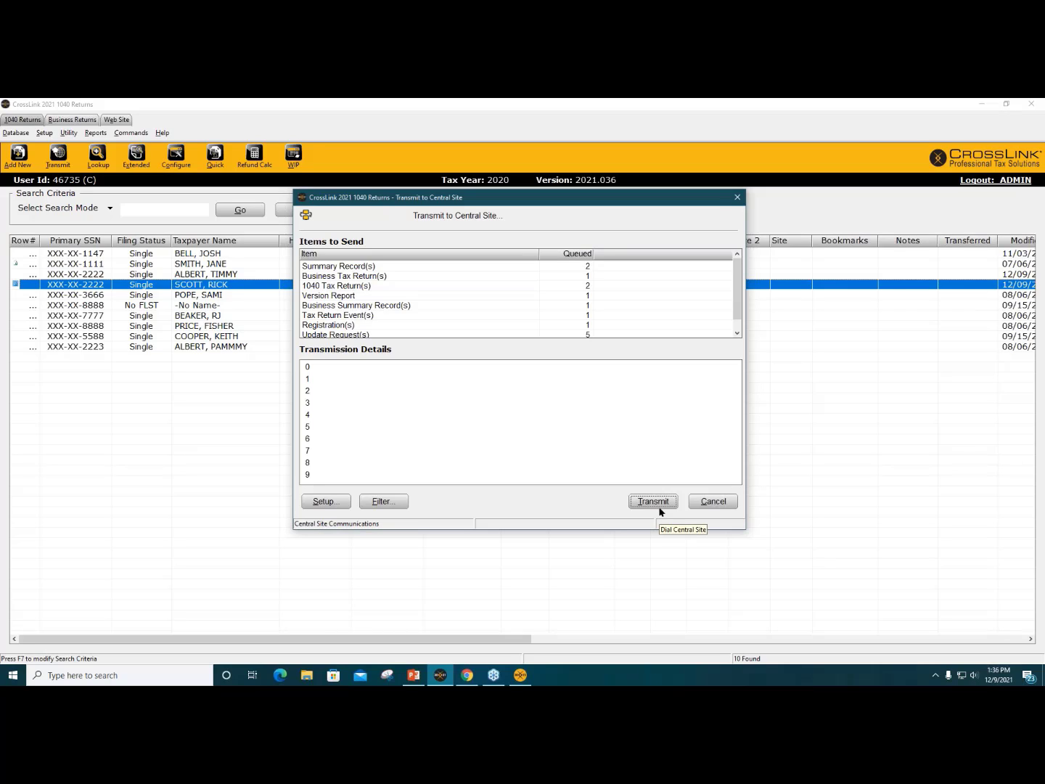
left_click(727, 503)
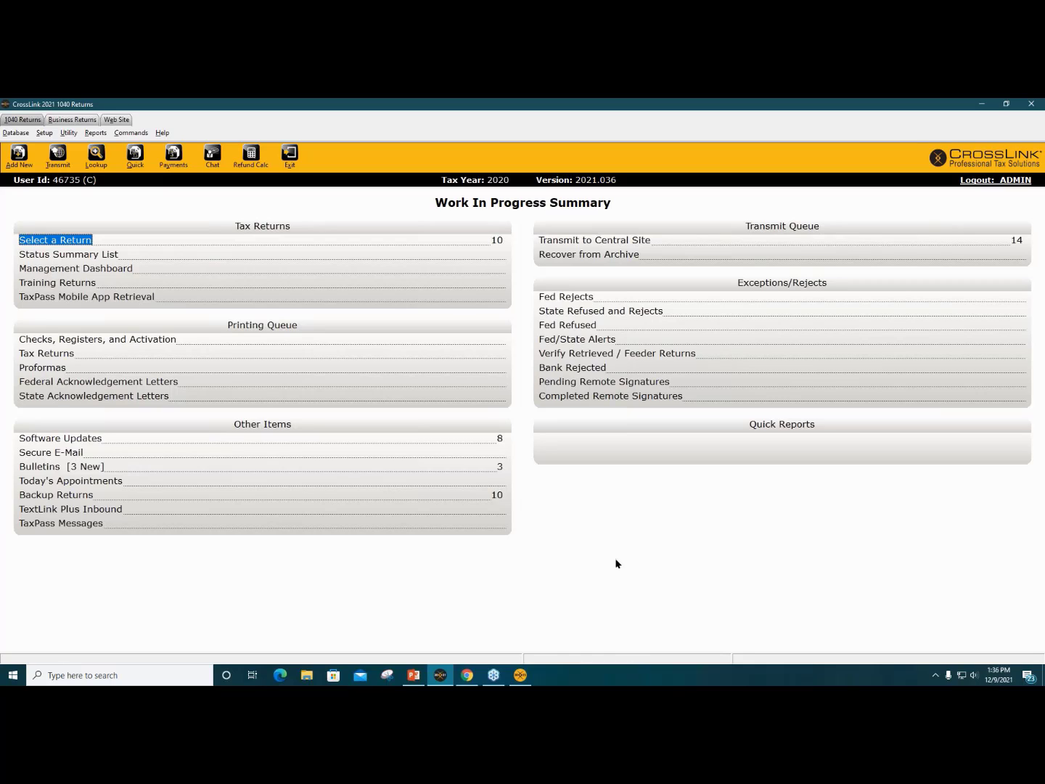
Step: Start the PowerPoint slide show from the beginning with presenter view swapped
key("alt+Tab")
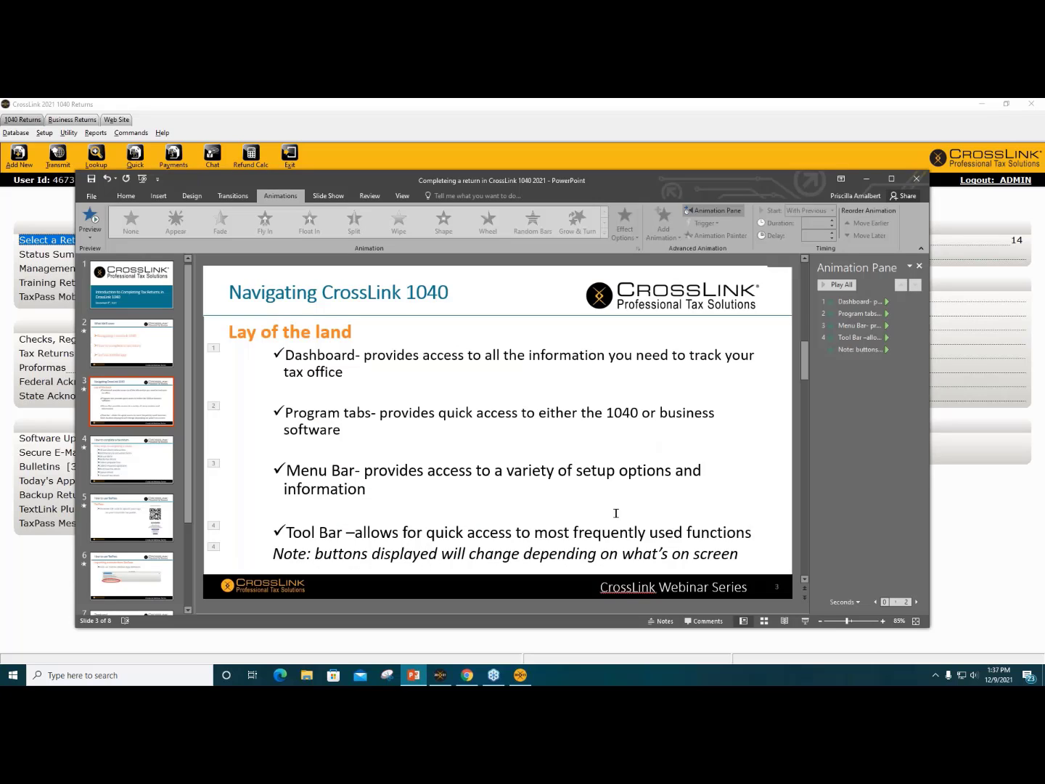
left_click(143, 180)
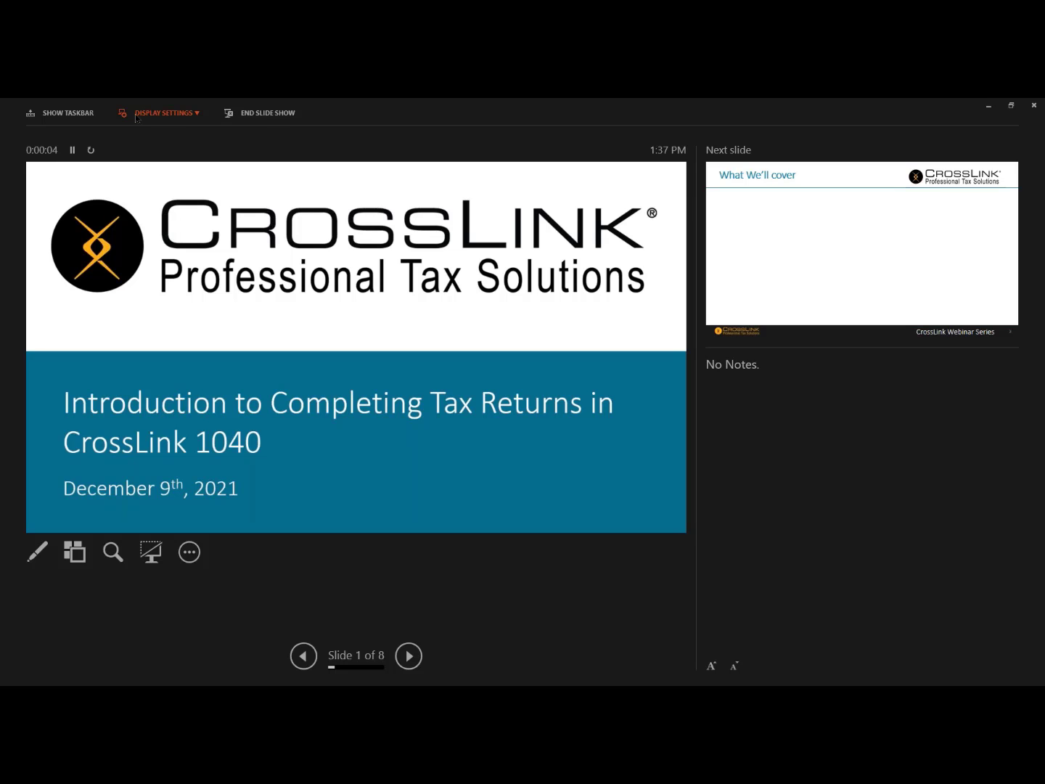
left_click(166, 113)
left_click(144, 134)
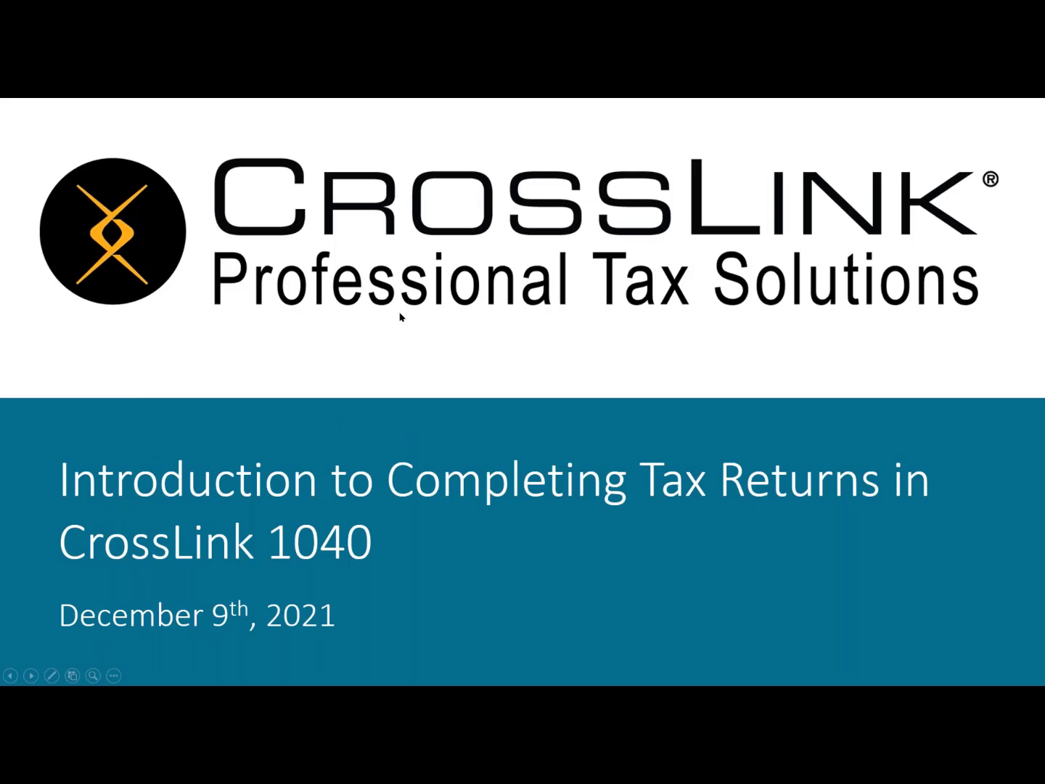
Step: Advance to slide 4, 'How to complete a tax return,' revealing the Client Data step
key("Right")
key("Right")
key("Right")
key("Right")
key("Right")
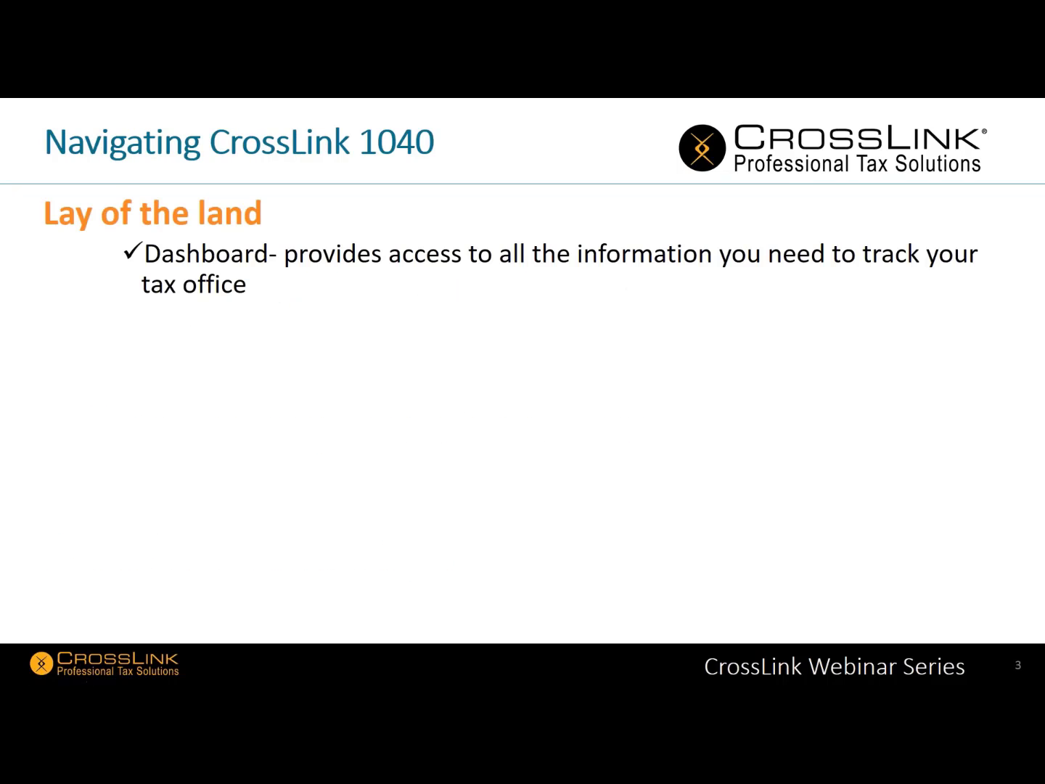
key("Right")
key("Right")
key("Right")
key("Right")
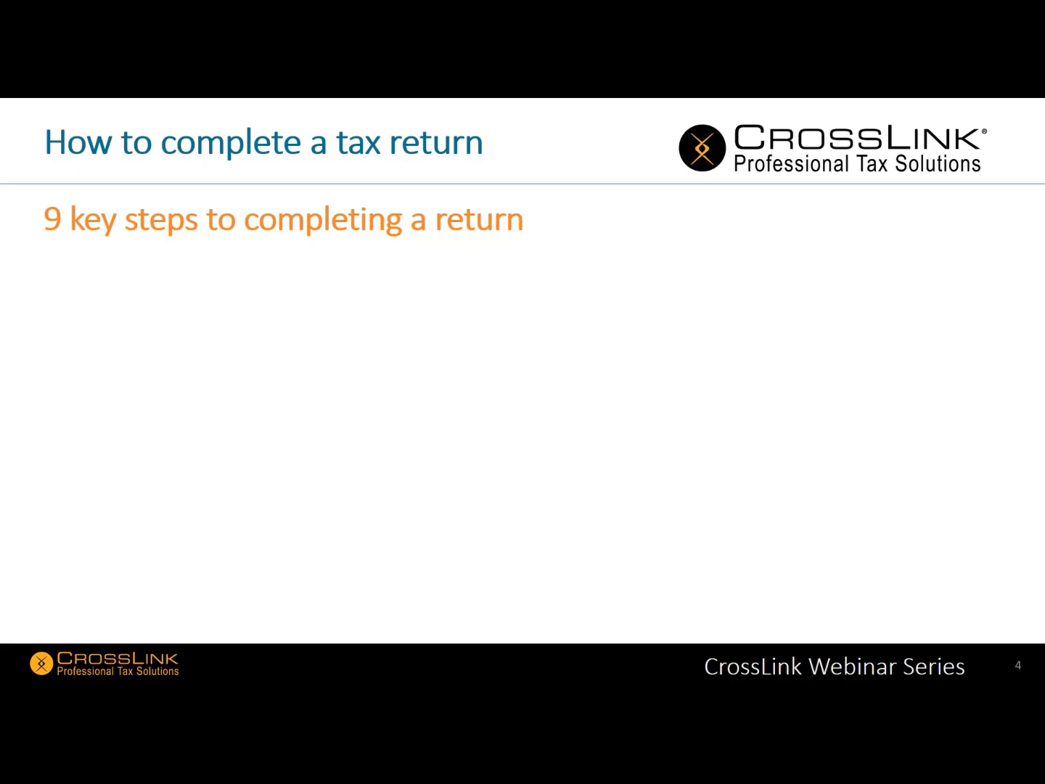
key("Right")
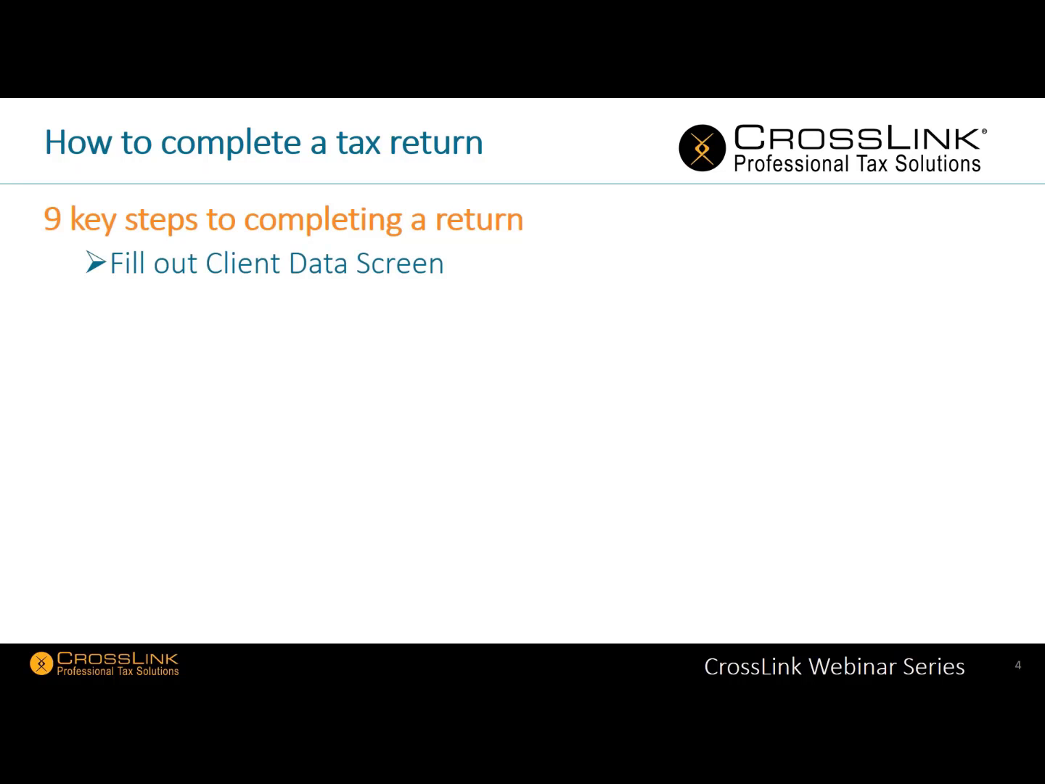